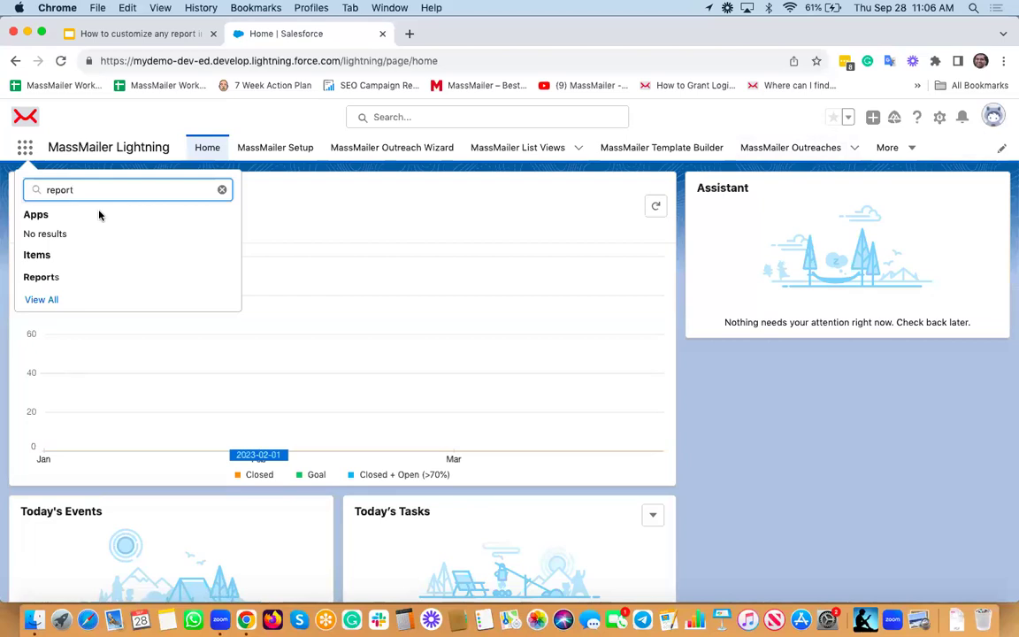
# Step: Go to Reports, show all report folders, and search them for "massmailer"
pyautogui.click(909, 151)
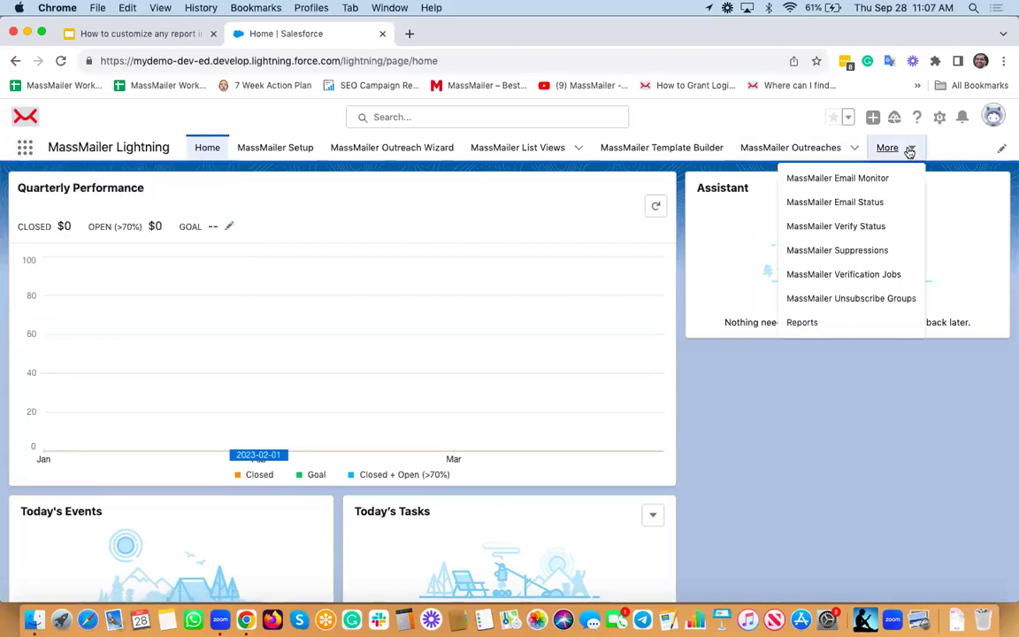
pyautogui.click(812, 325)
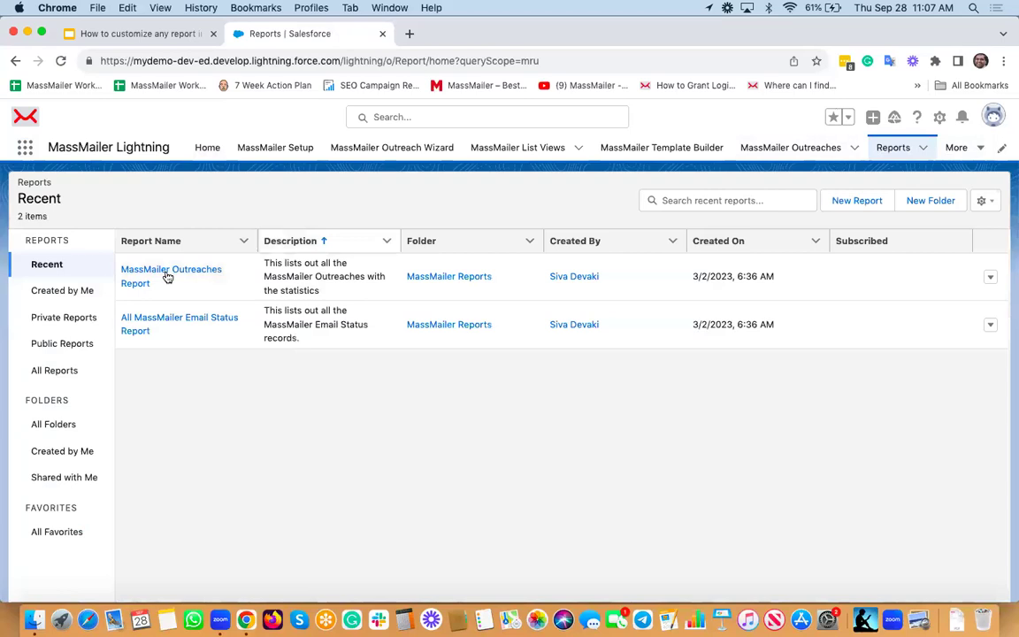
pyautogui.click(64, 428)
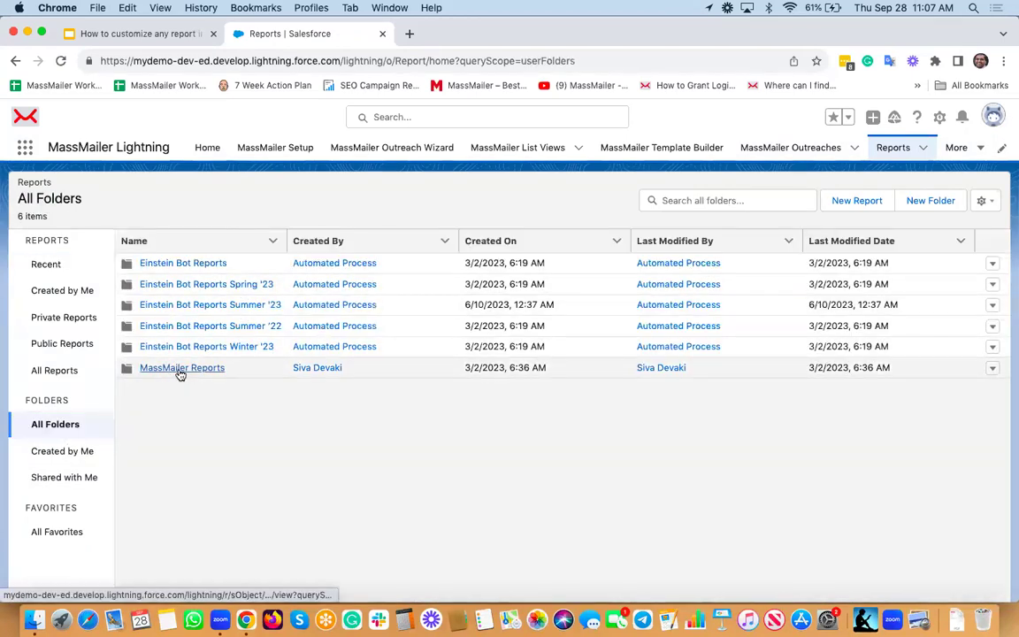
pyautogui.click(680, 197)
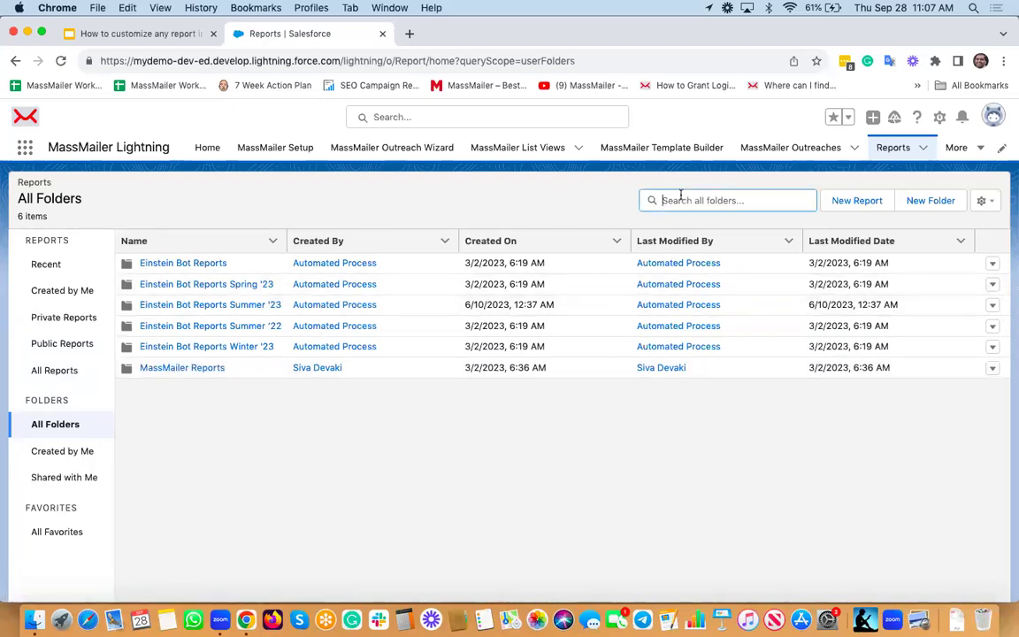
pyautogui.write('massmailer')
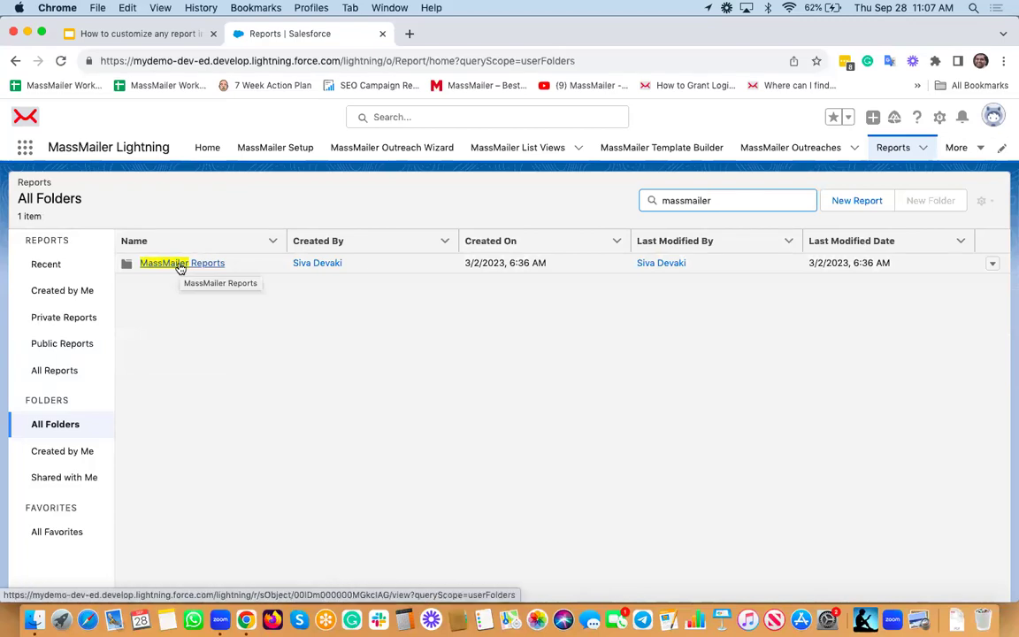
# Step: Search all reports for "massmailer" and look through the names and descriptions of the matching reports
pyautogui.click(53, 372)
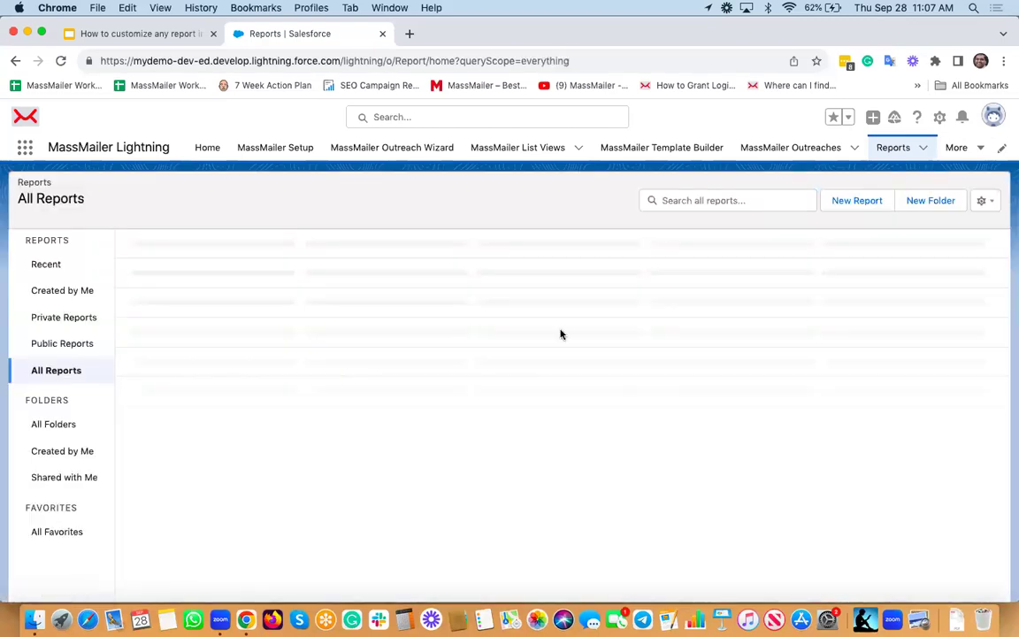
pyautogui.write('m')
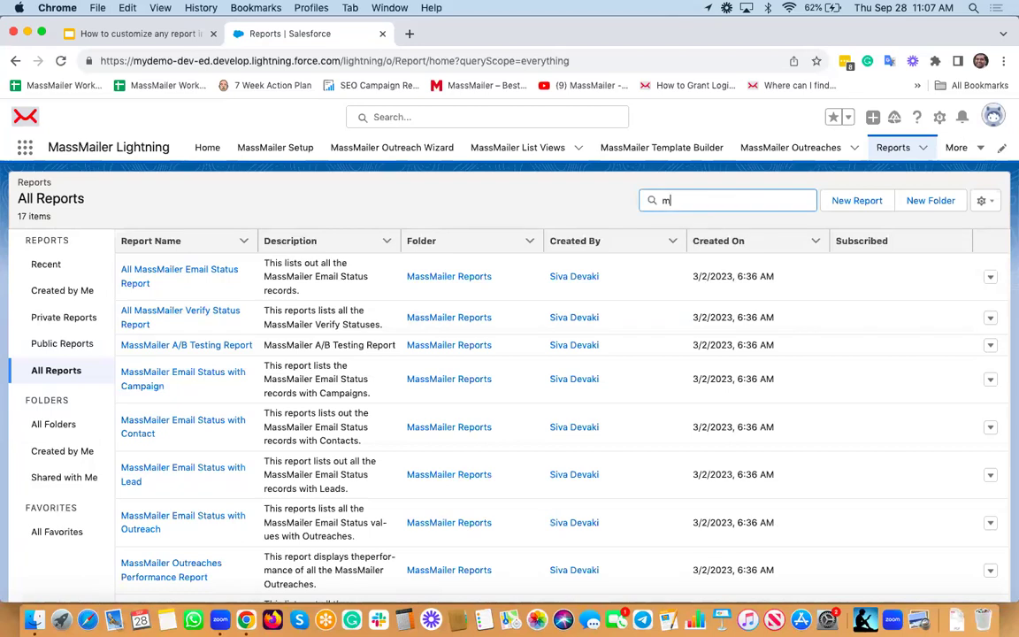
pyautogui.write('assmailer')
pyautogui.press('Return')
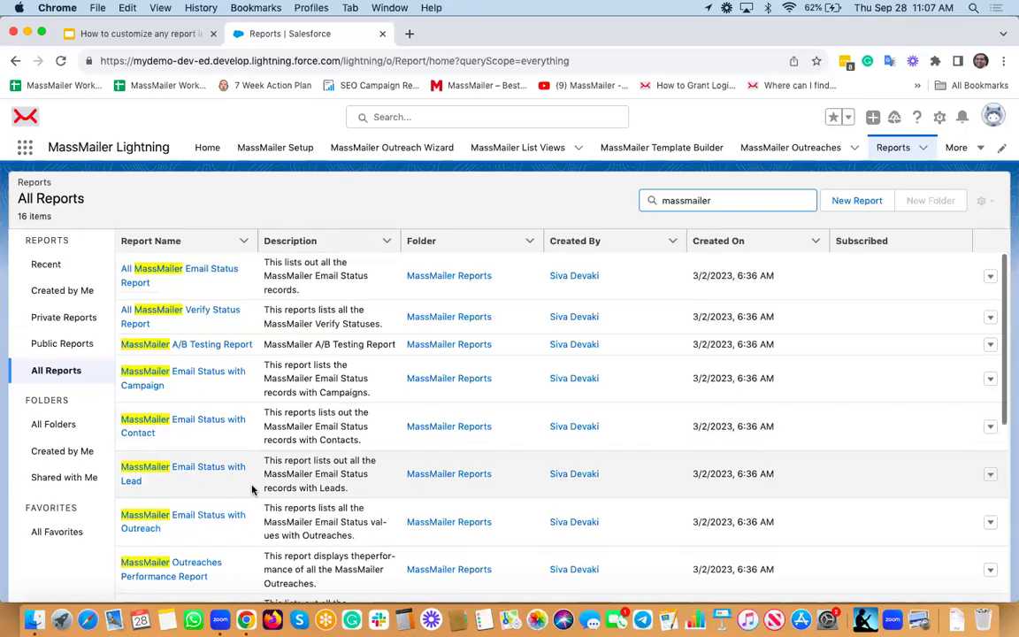
pyautogui.scroll(-5, 252, 489)
pyautogui.scroll(-3, 252, 489)
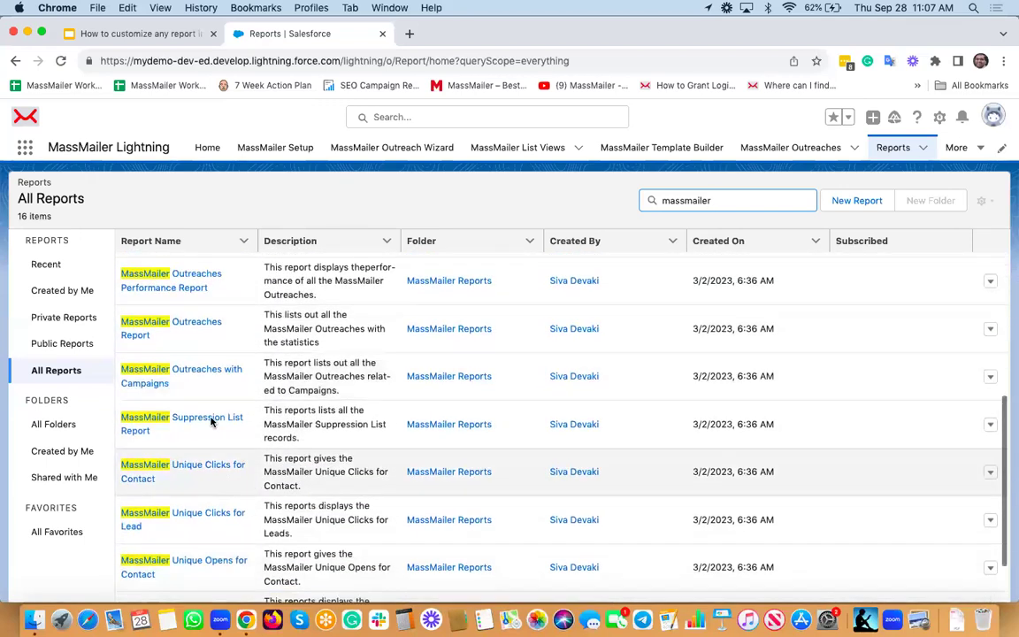
pyautogui.scroll(-2, 253, 485)
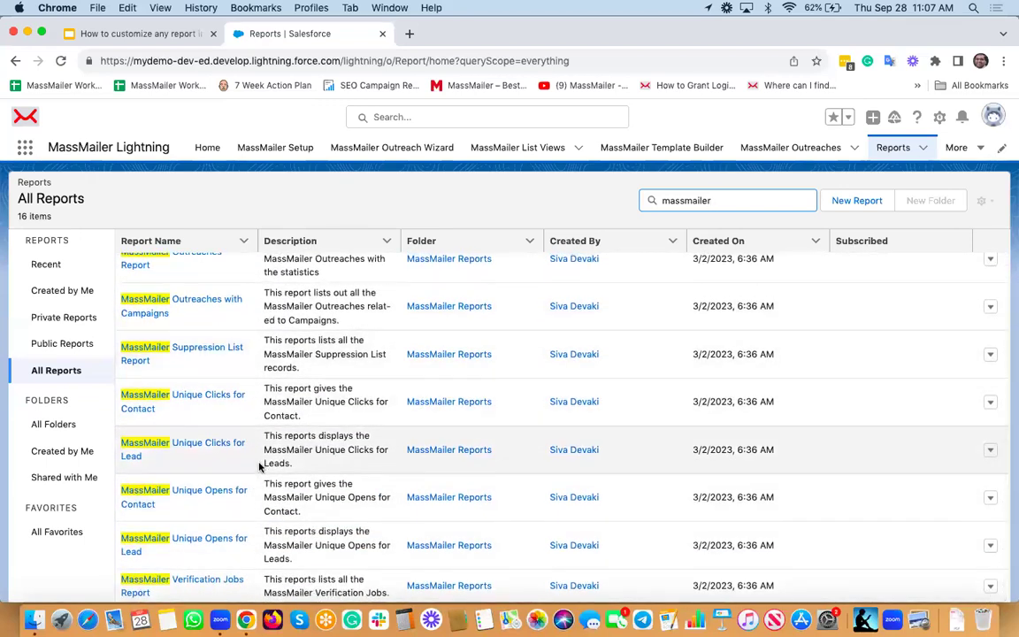
pyautogui.scroll(10, 250, 431)
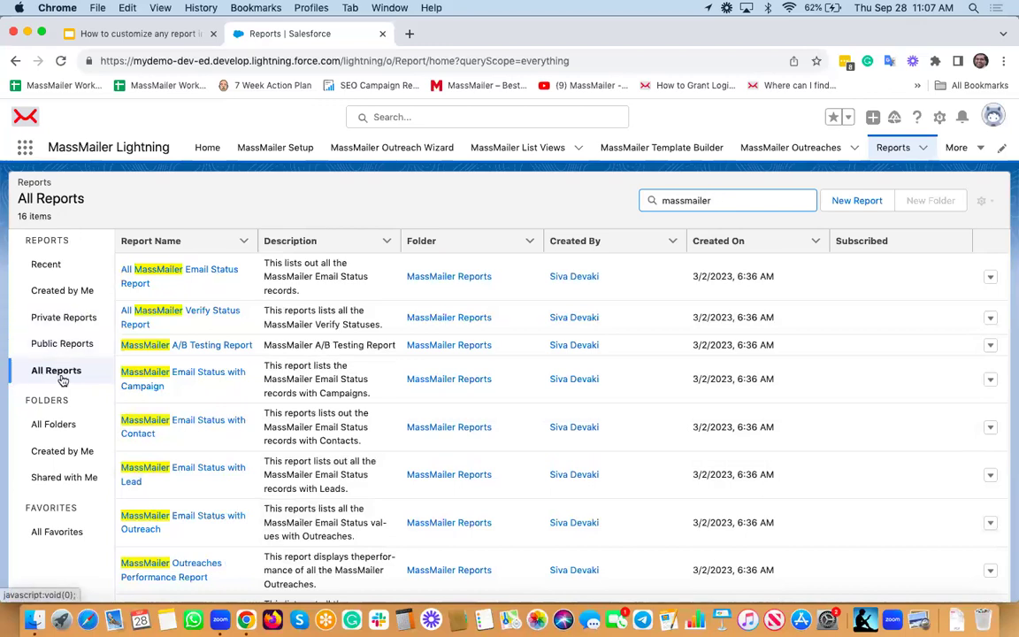
# Step: Open the MassMailer Reports folder from all folders and review the names and descriptions of the reports in it
pyautogui.click(53, 426)
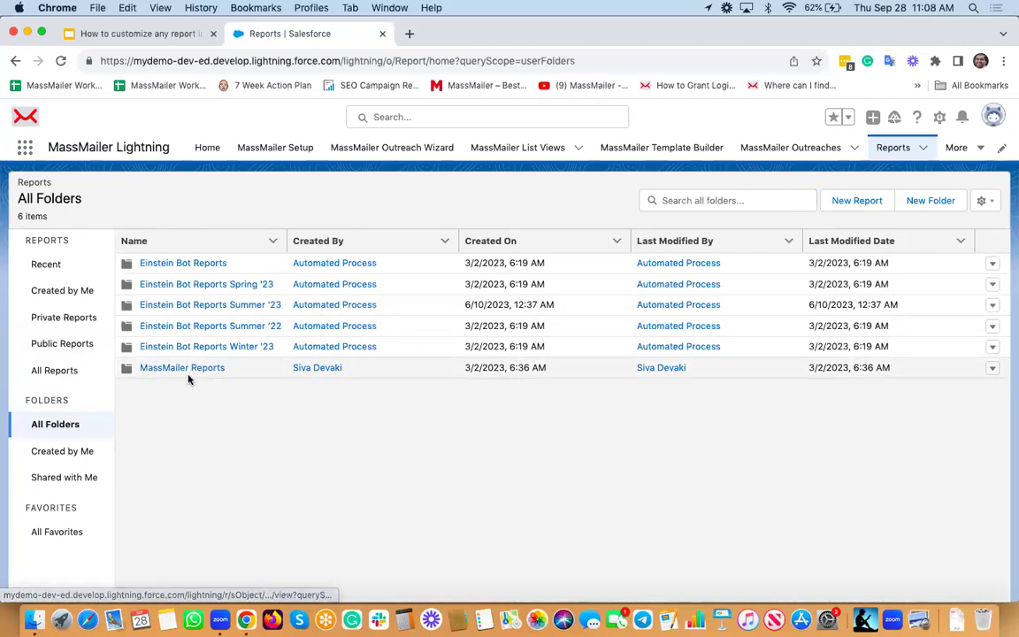
pyautogui.click(203, 370)
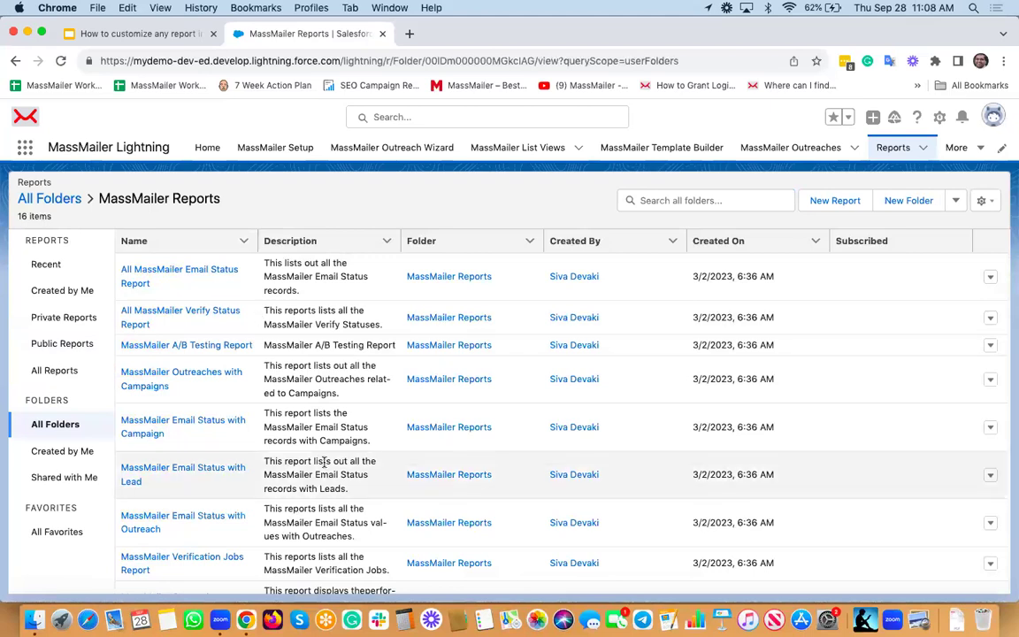
pyautogui.scroll(-8, 324, 460)
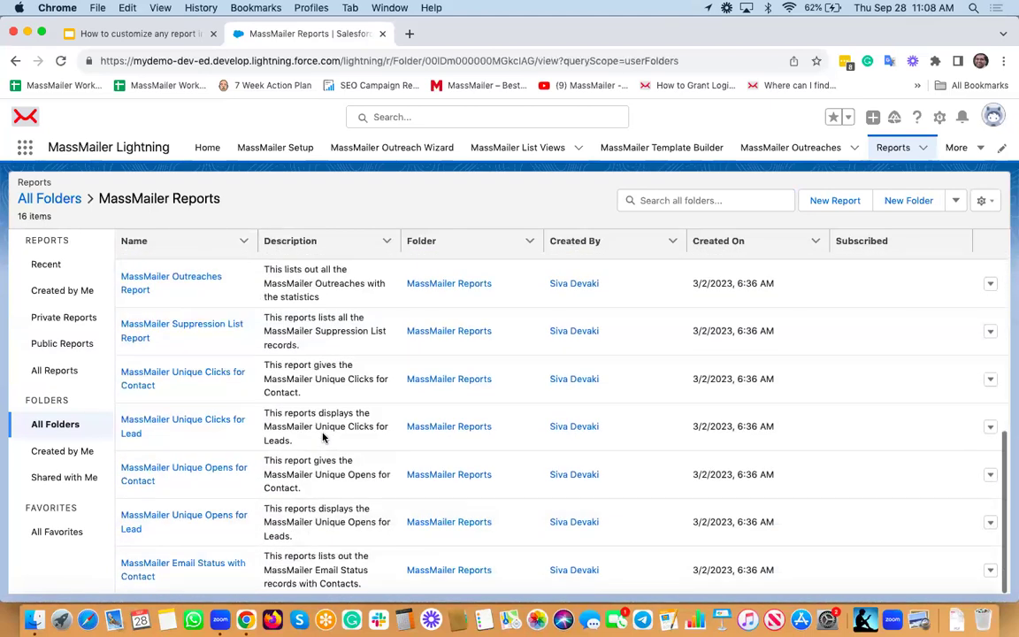
pyautogui.scroll(10, 323, 433)
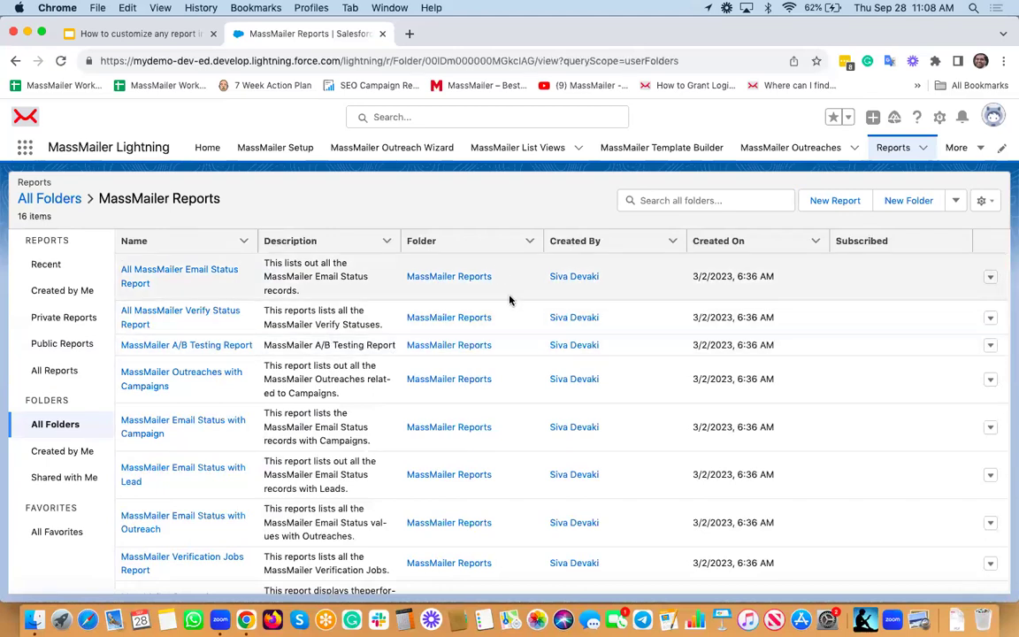
pyautogui.scroll(-5, 525, 334)
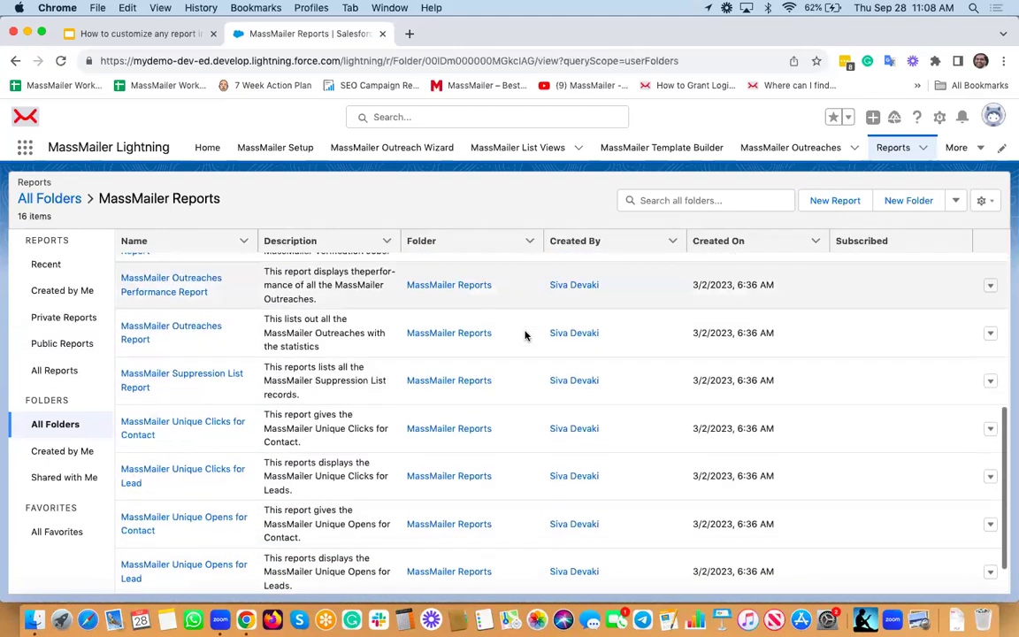
pyautogui.scroll(-1, 525, 334)
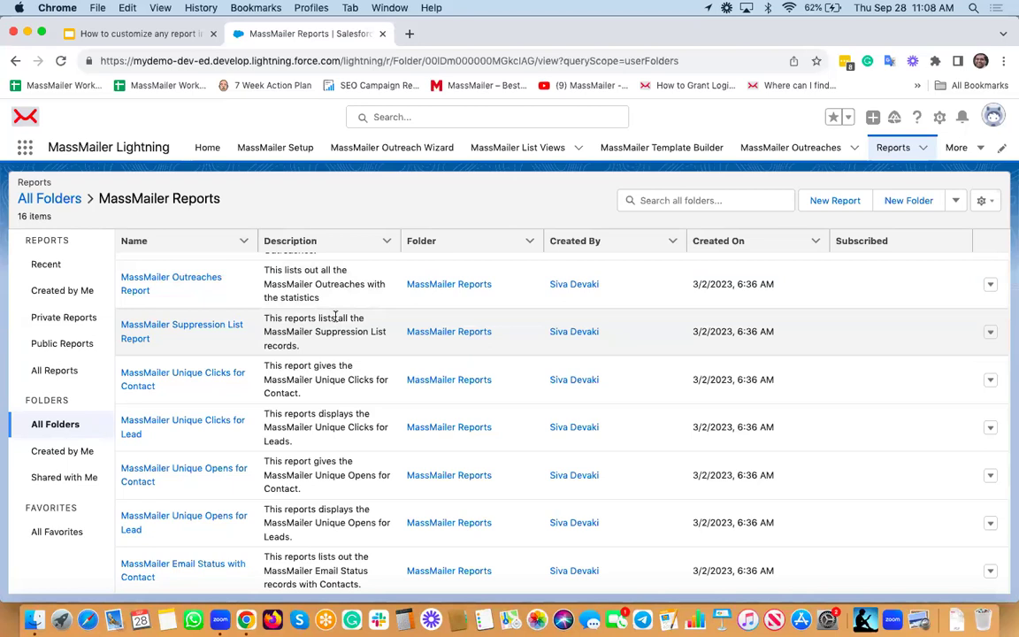
pyautogui.scroll(6, 336, 316)
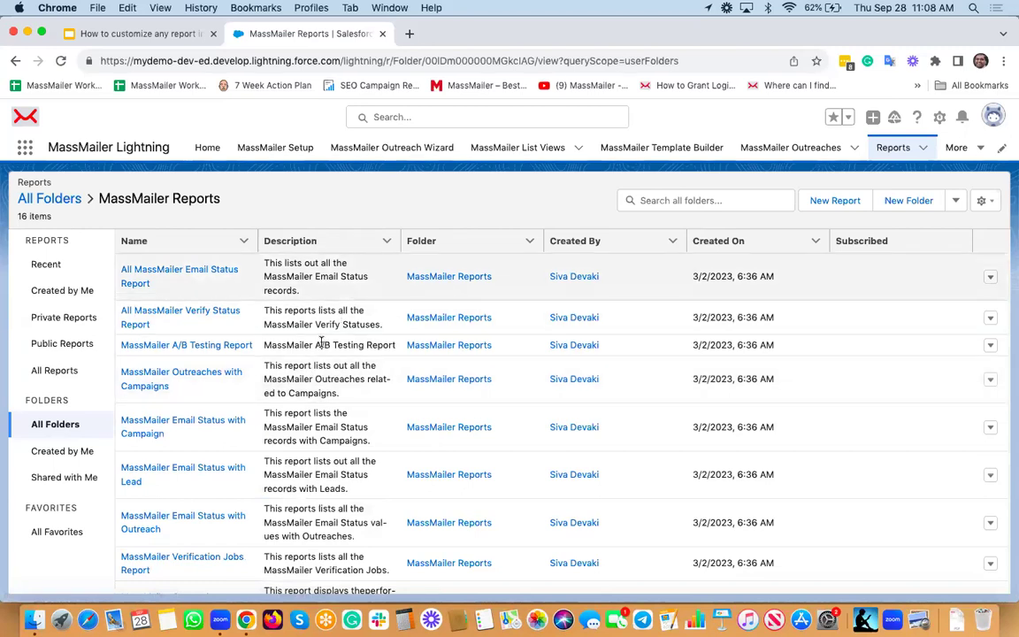
pyautogui.scroll(-2, 321, 343)
pyautogui.scroll(-7, 320, 344)
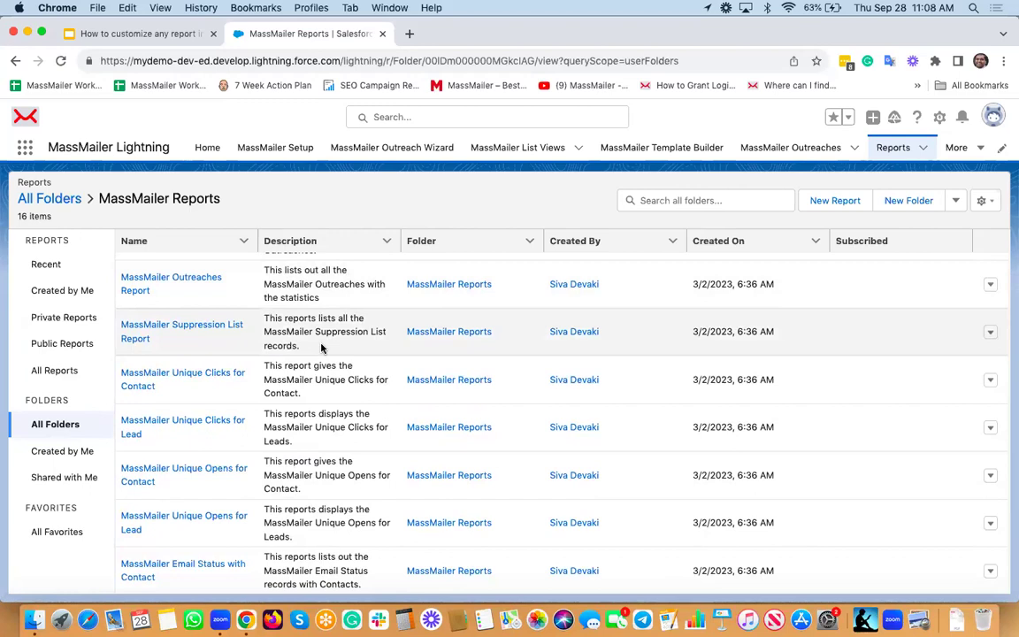
pyautogui.scroll(8, 321, 347)
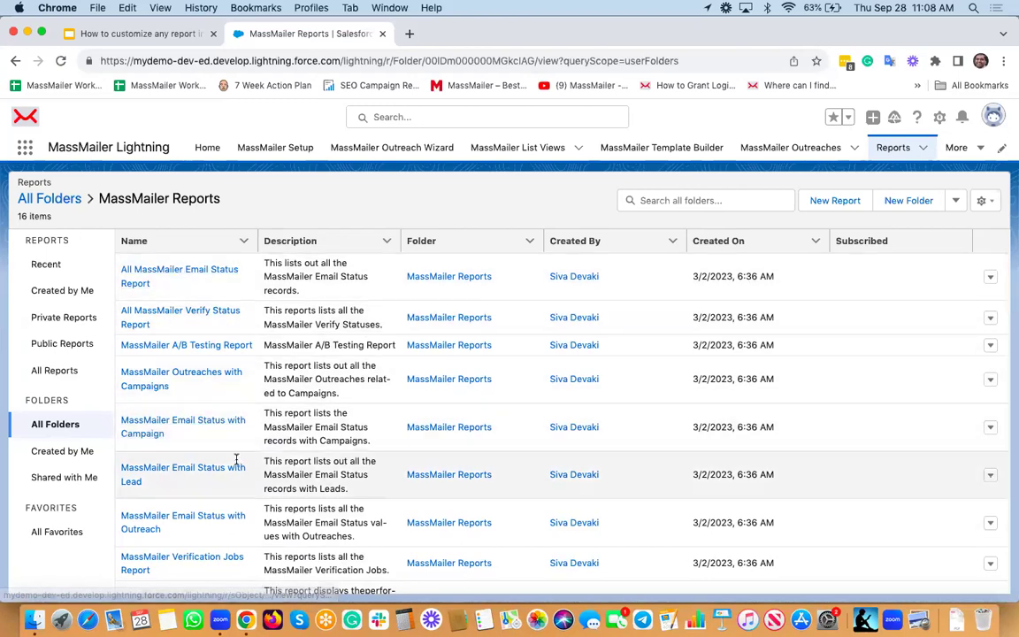
# Step: Open the MassMailer Outreaches Report and examine its chart, outreach rows and statistics columns
pyautogui.scroll(-2, 239, 398)
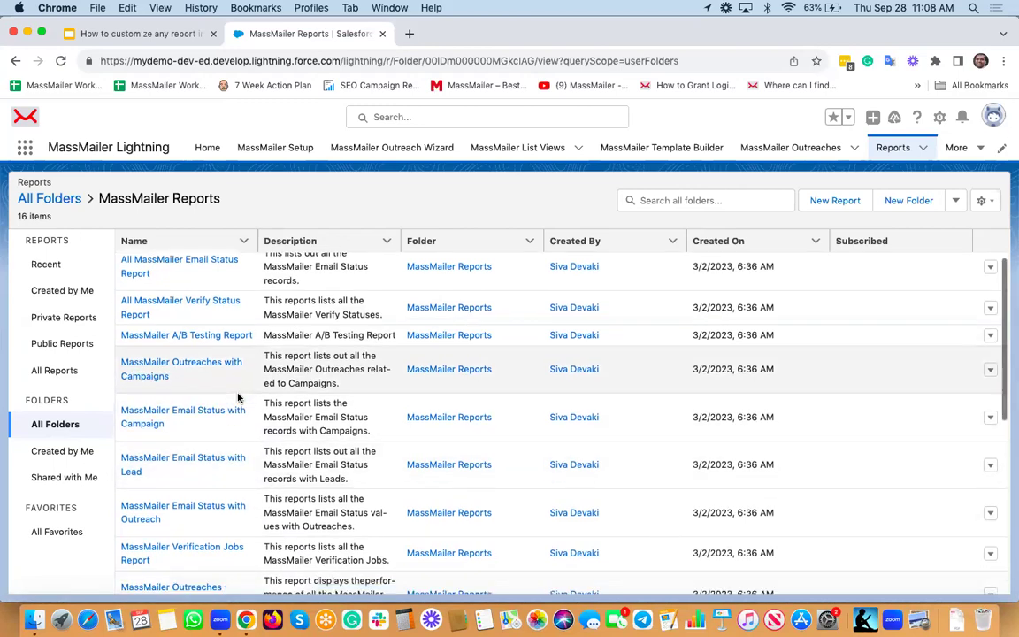
pyautogui.scroll(-2, 237, 398)
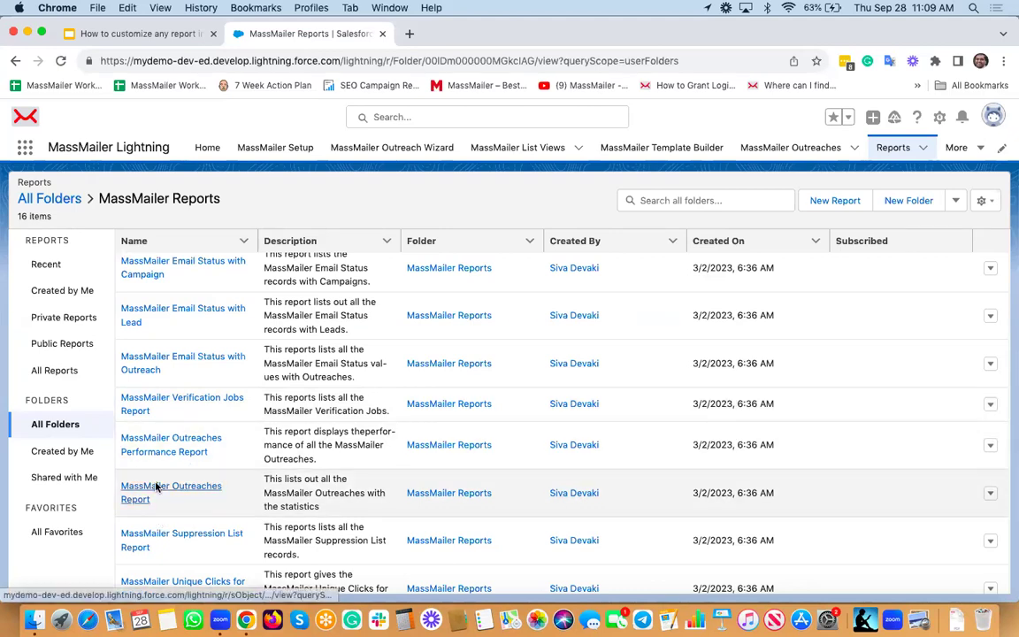
pyautogui.click(204, 490)
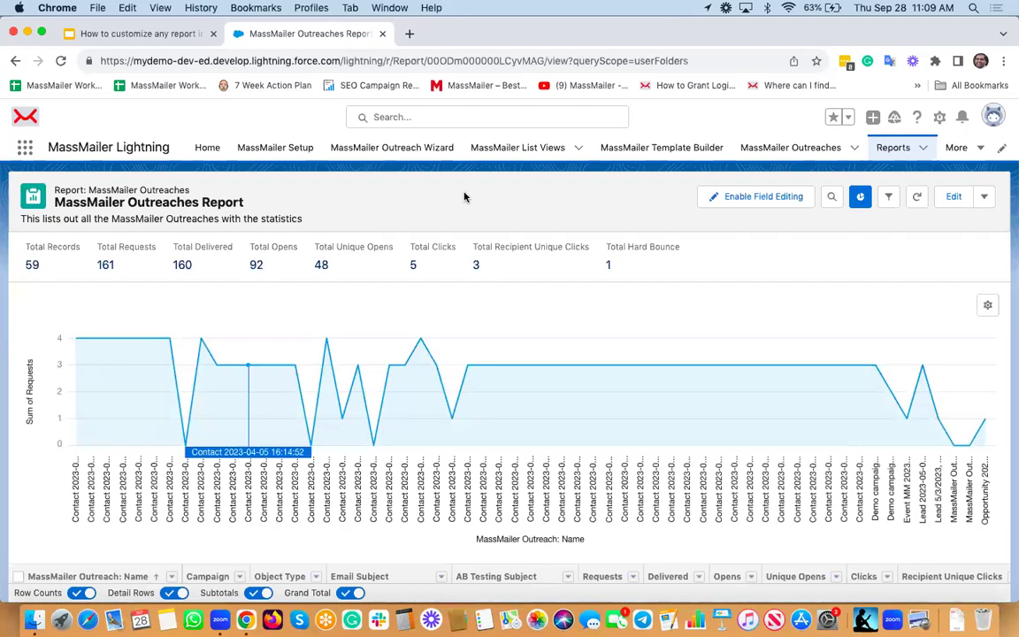
pyautogui.scroll(-2, 633, 267)
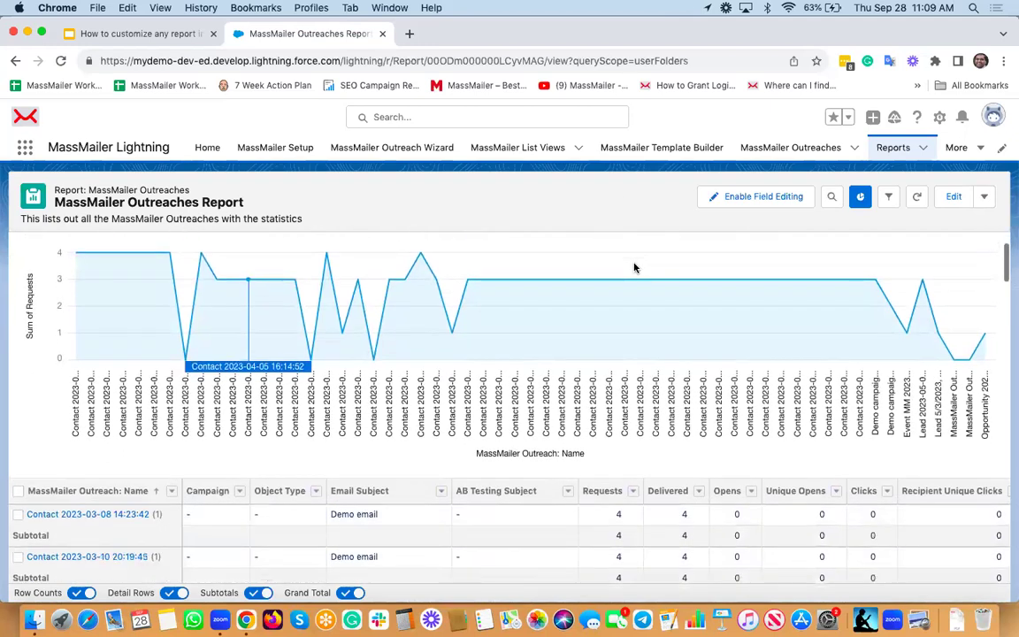
pyautogui.scroll(-4, 634, 267)
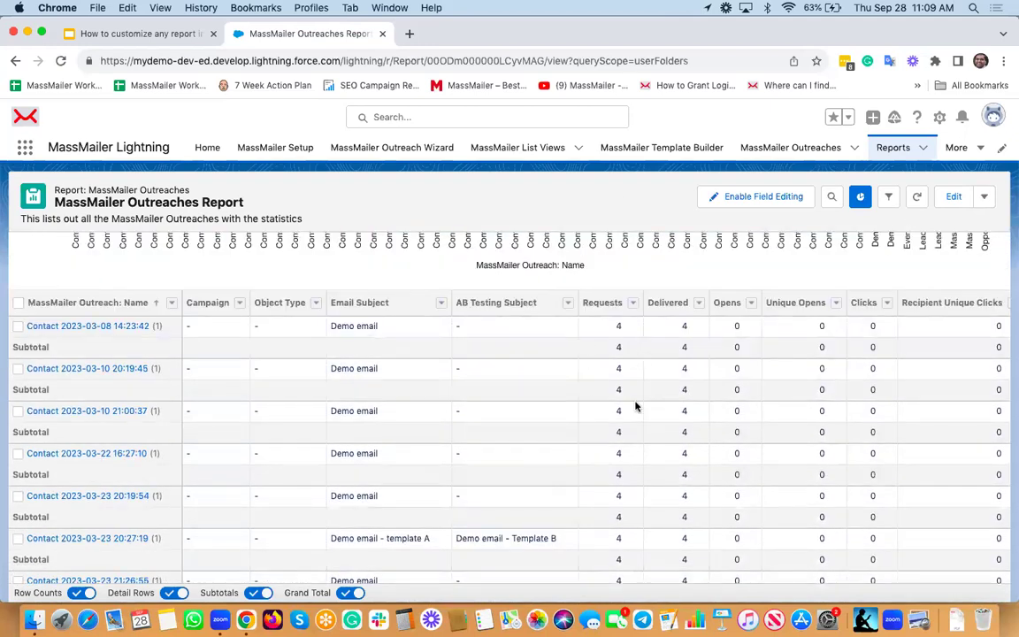
pyautogui.scroll(-1, 766, 389)
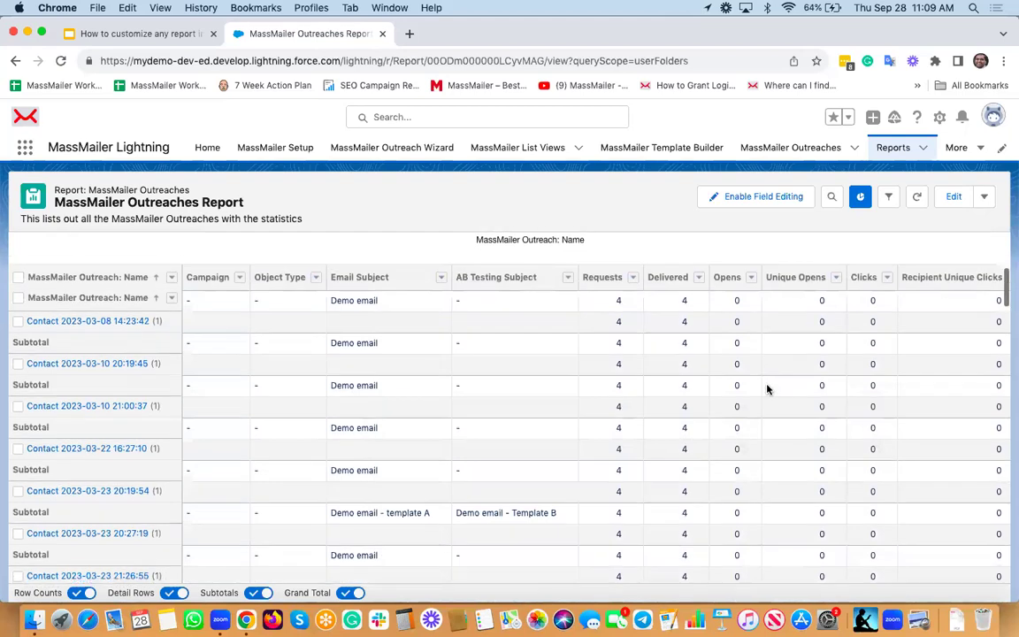
pyautogui.scroll(1, 141, 359)
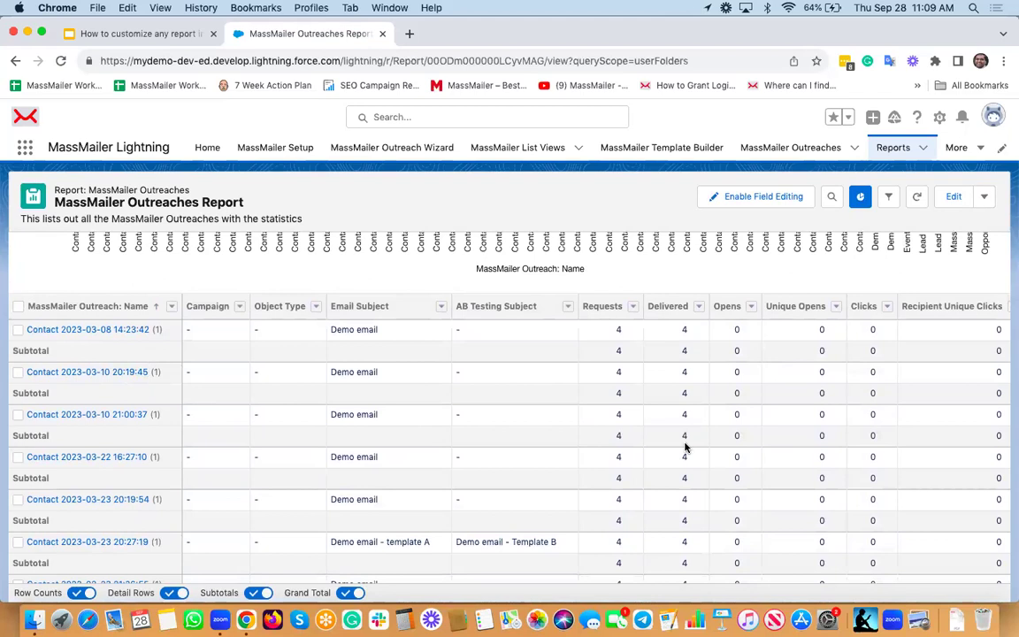
pyautogui.hscroll(5, 684, 448)
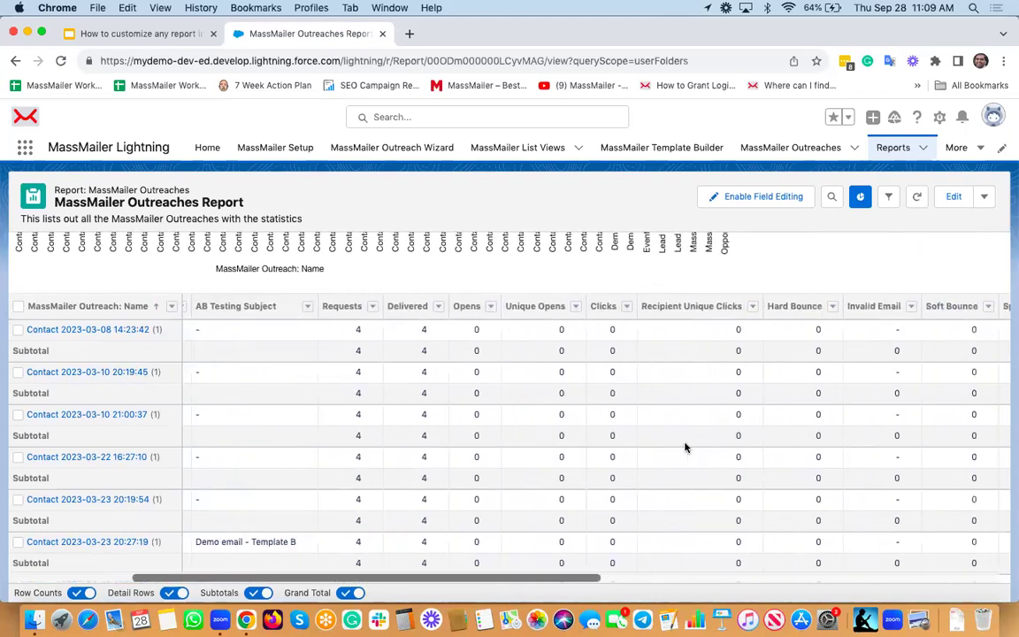
pyautogui.hscroll(-5, 685, 447)
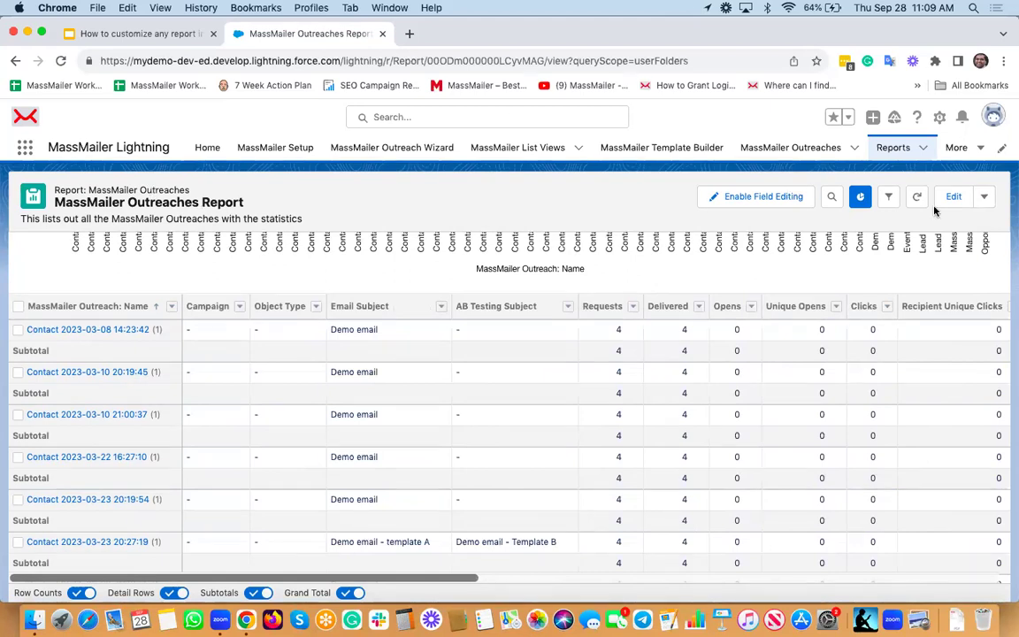
# Step: Start saving the report as a copy and name it "MassMailer Outreaches Report Custom 1"
pyautogui.click(983, 198)
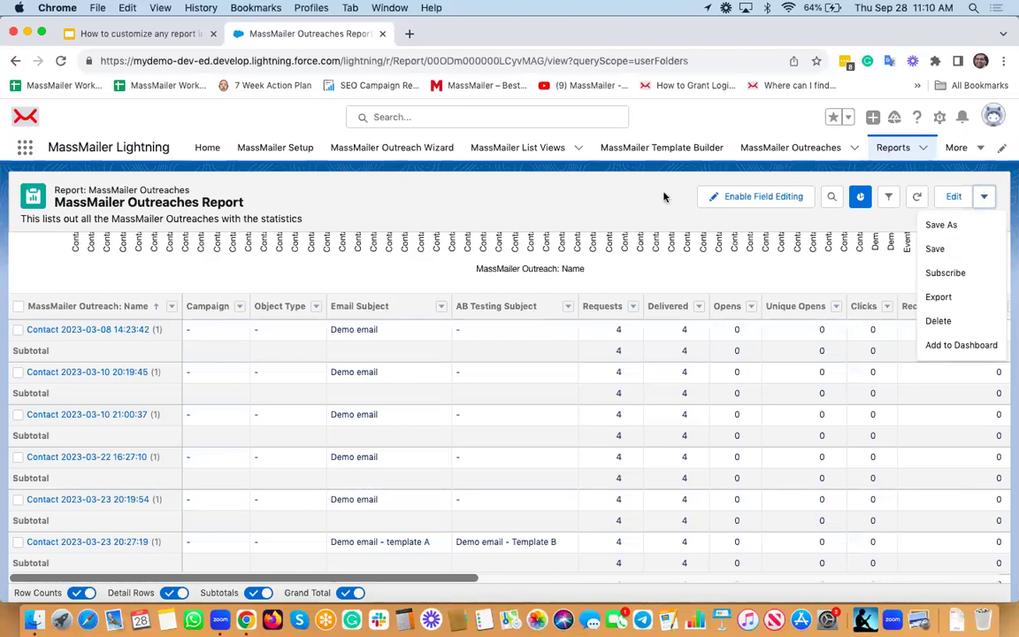
pyautogui.click(943, 225)
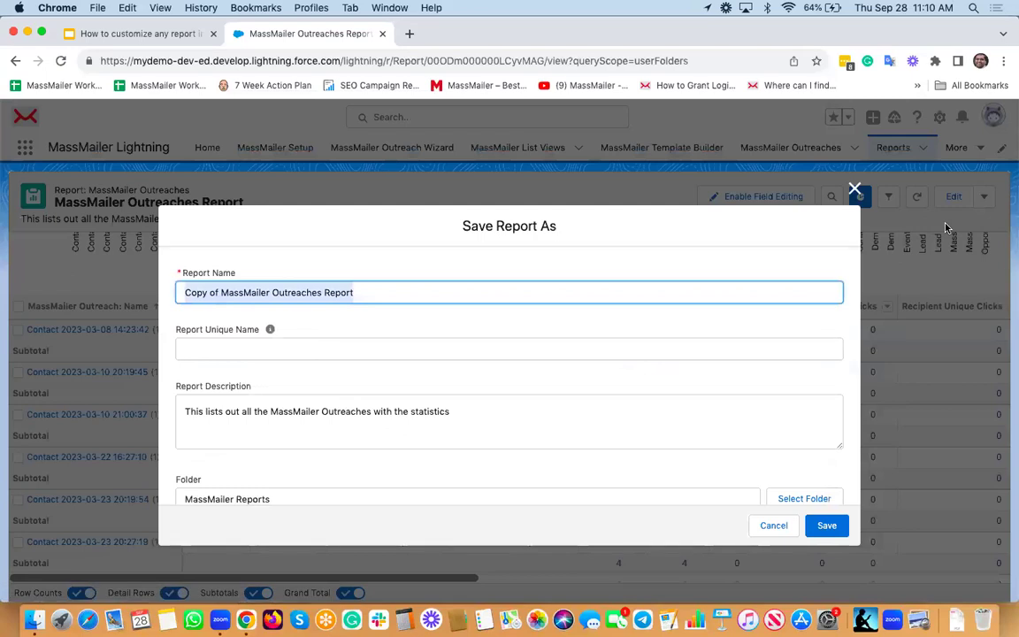
pyautogui.press('Left')
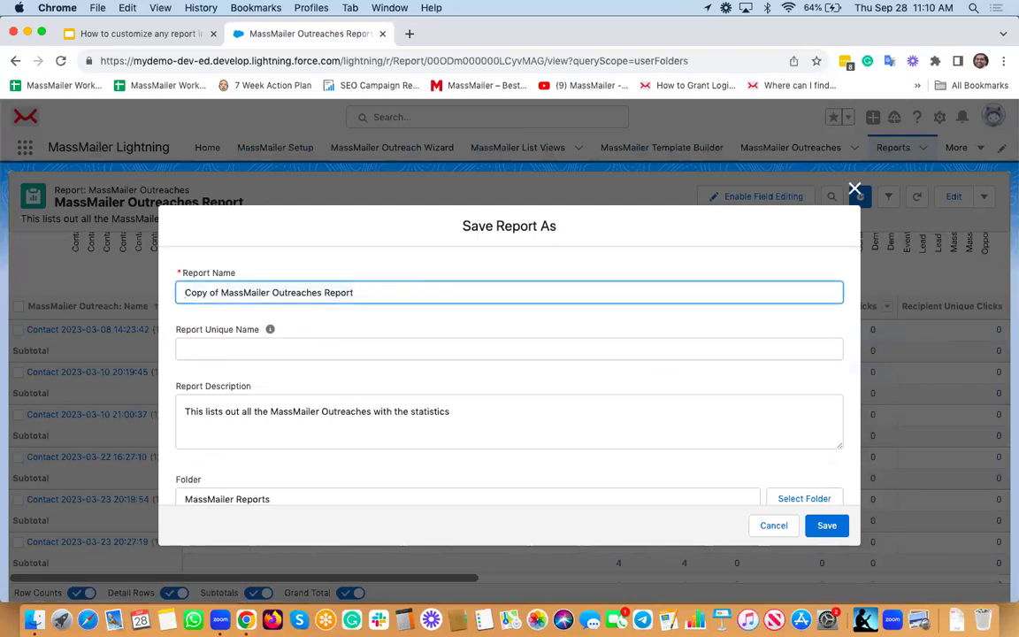
pyautogui.moveTo(208, 291); pyautogui.dragTo(219, 292)
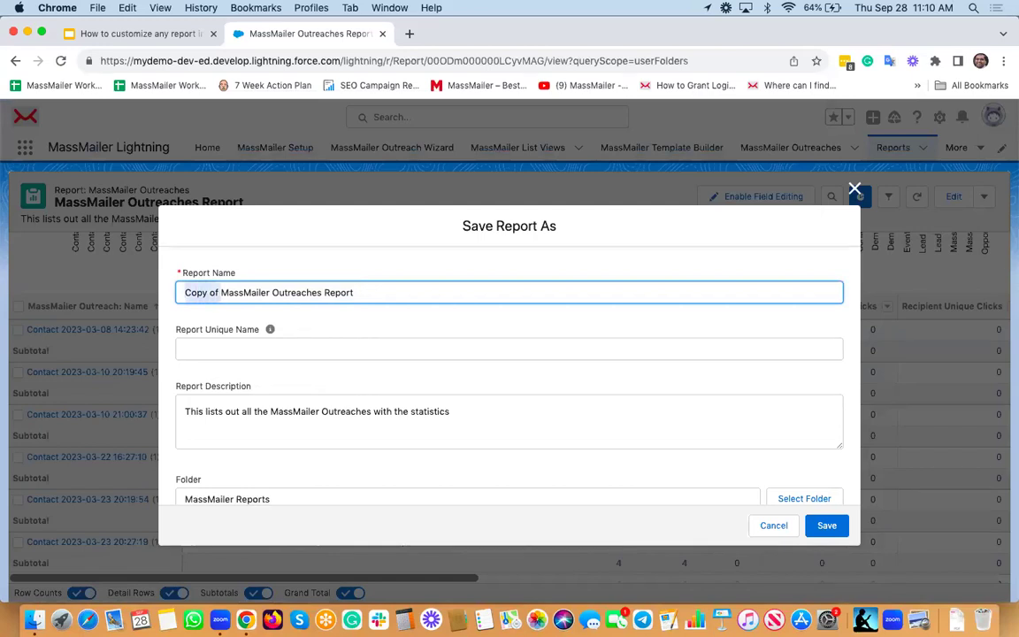
pyautogui.press('BackSpace')
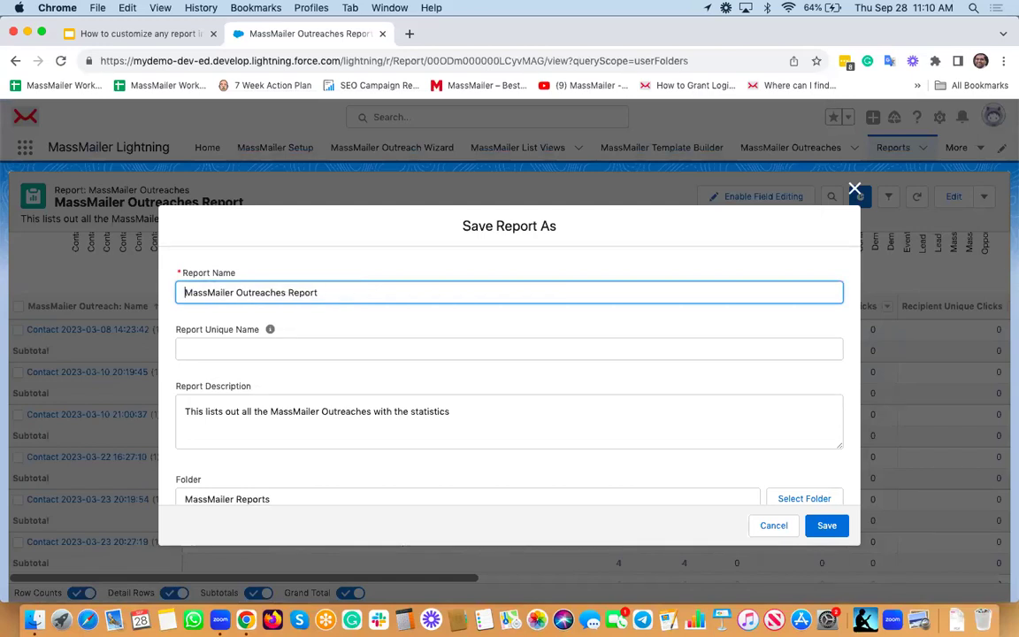
pyautogui.write('Custom 1')
pyautogui.press('Tab')
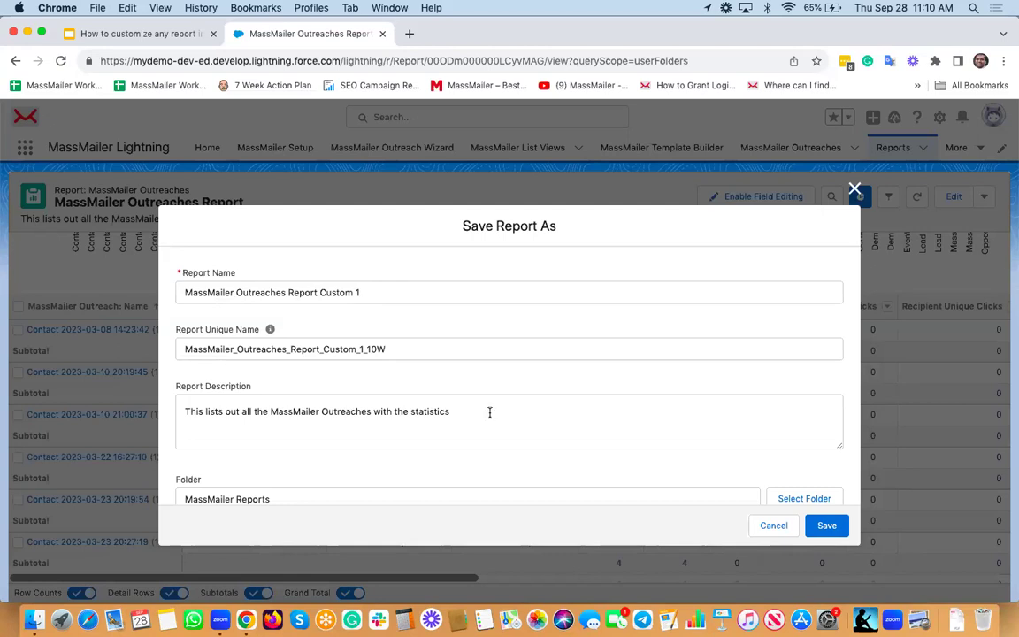
# Step: Save the report copy in the MassMailer Reports folder and look over its chart and outreach rows
pyautogui.click(820, 533)
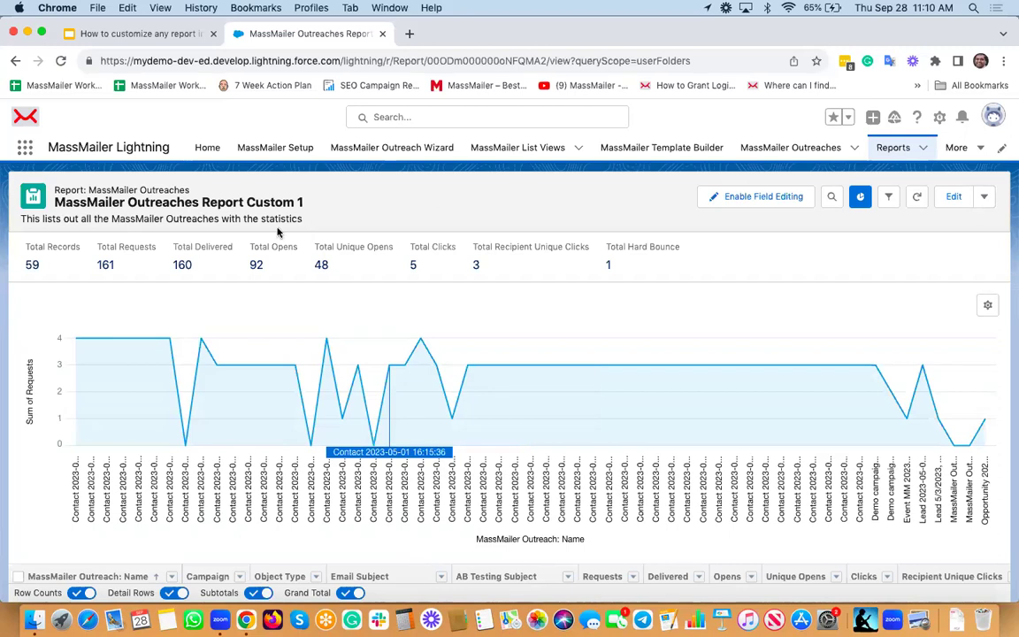
pyautogui.scroll(-5, 514, 395)
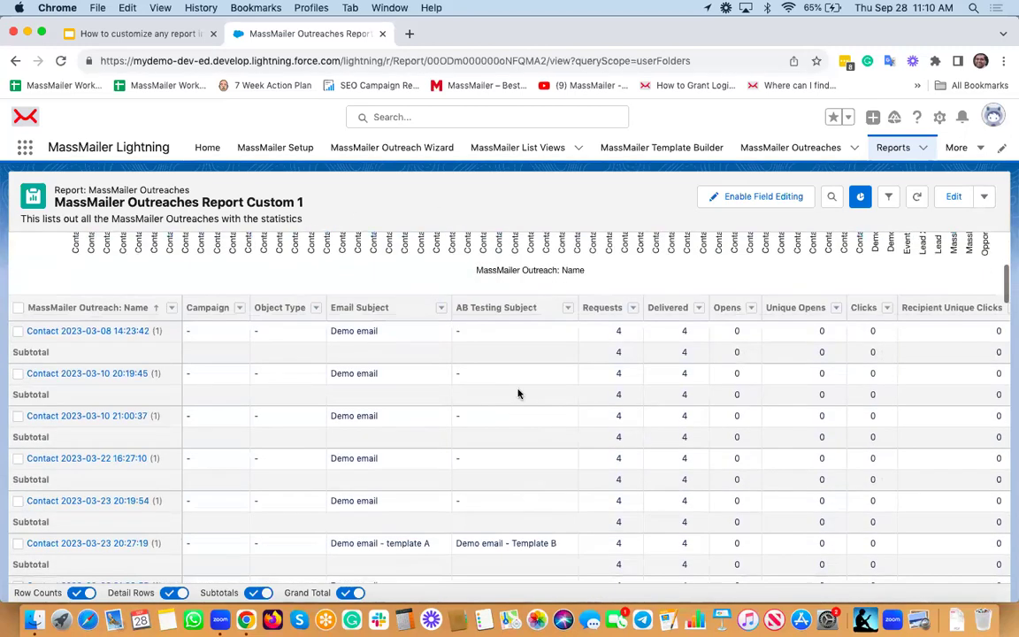
pyautogui.scroll(3, 514, 396)
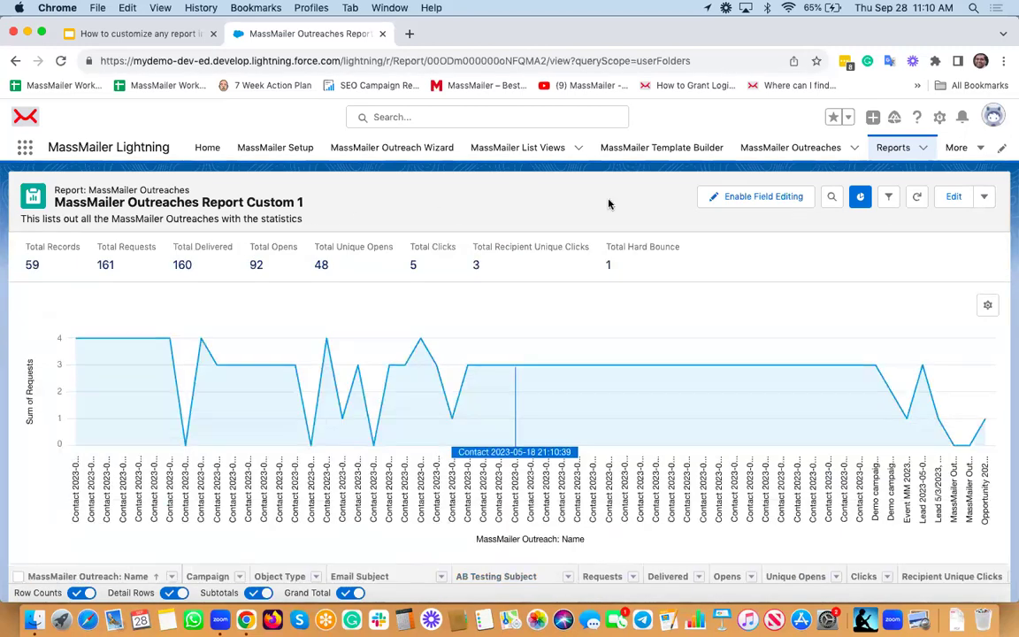
# Step: Open the custom report for editing and review its row groups, columns and existing filters
pyautogui.click(983, 198)
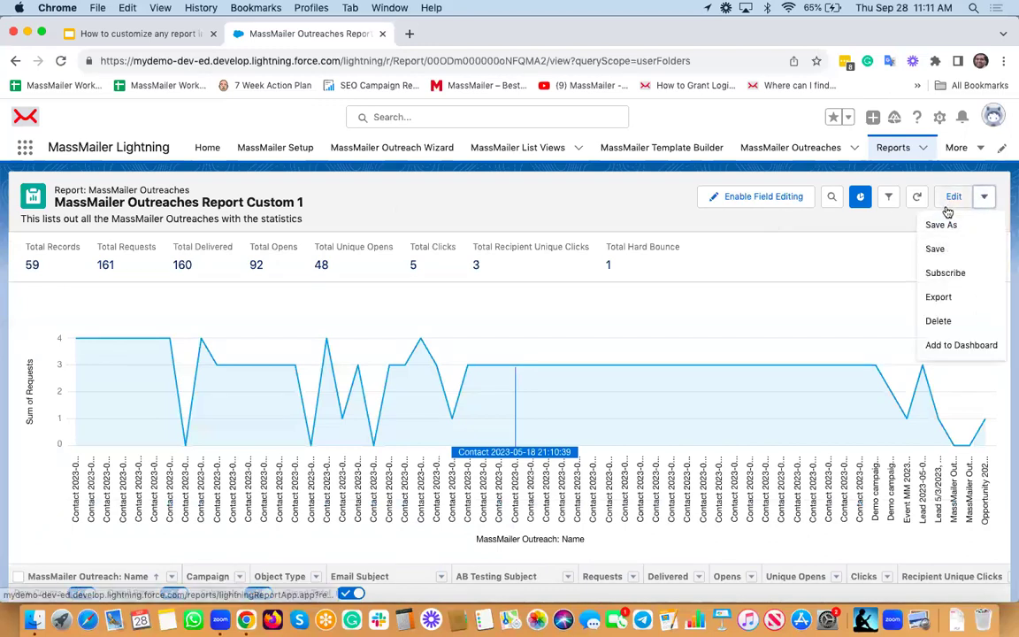
pyautogui.click(953, 196)
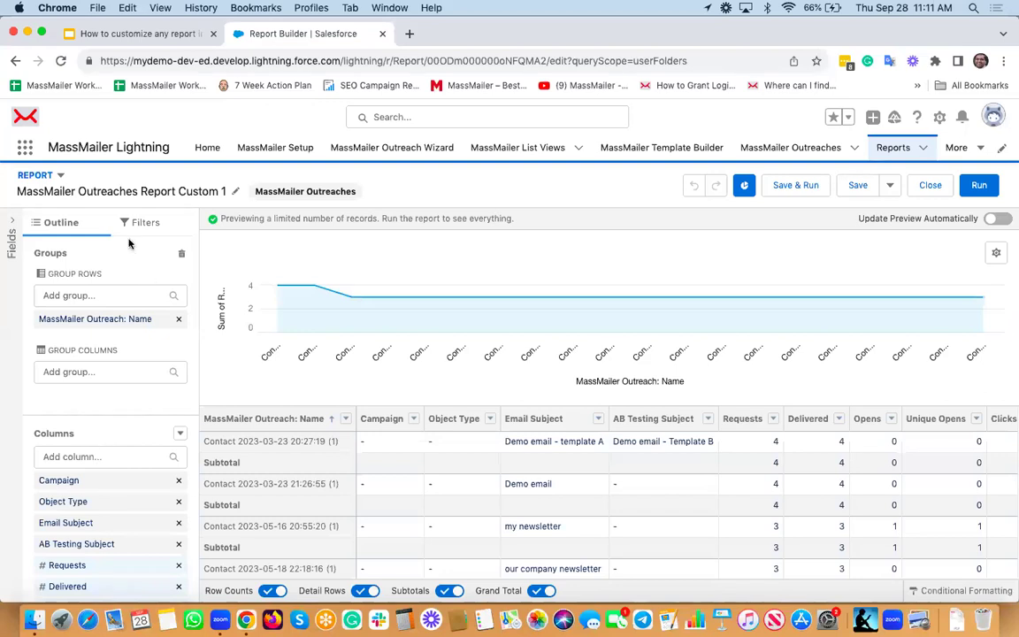
pyautogui.scroll(-2, 124, 405)
pyautogui.scroll(-4, 110, 371)
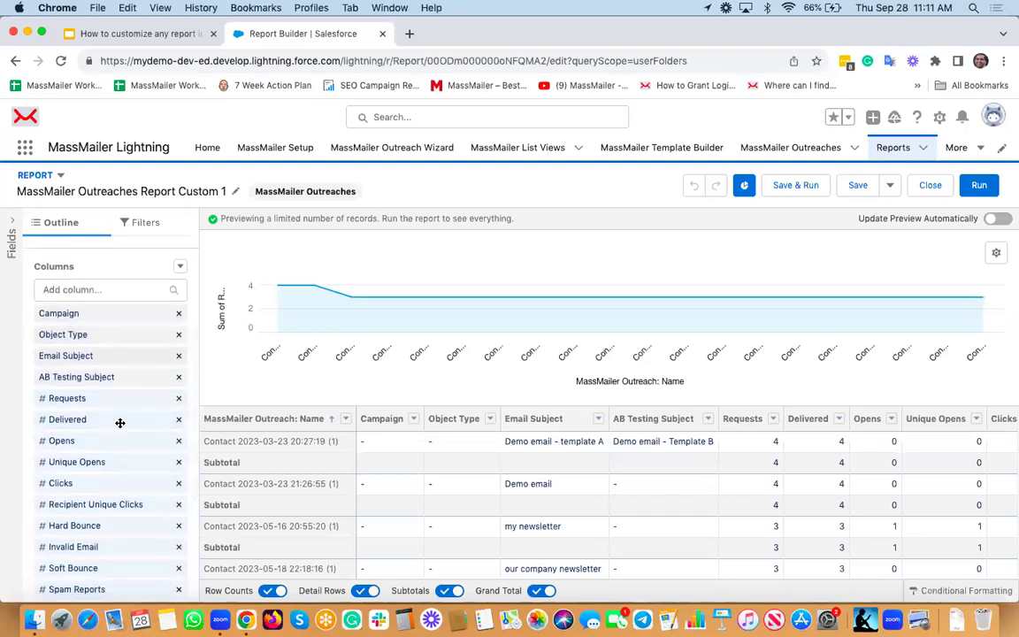
pyautogui.scroll(6, 146, 445)
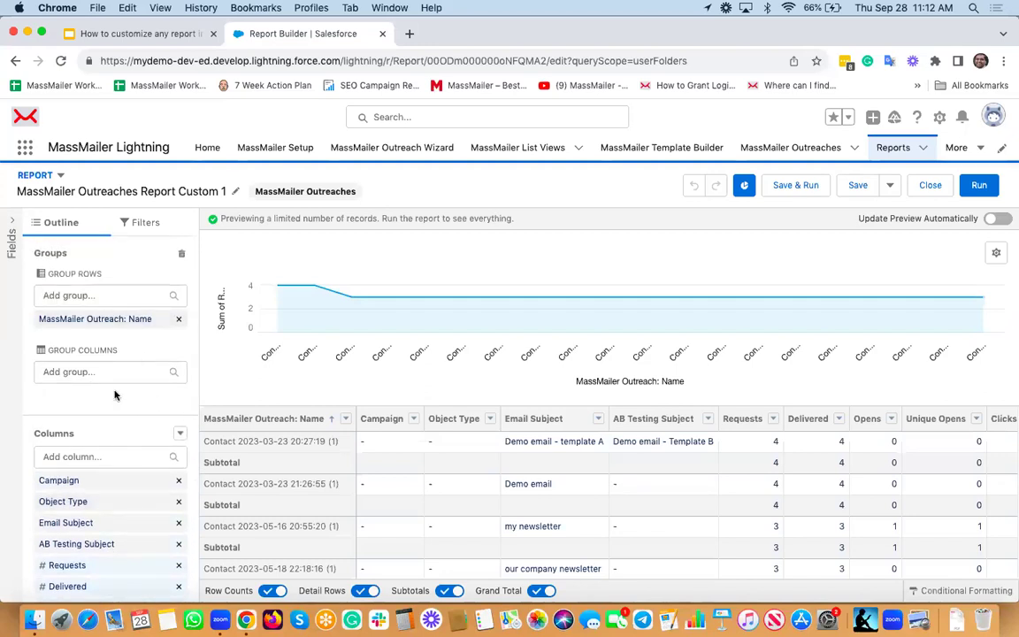
pyautogui.click(143, 227)
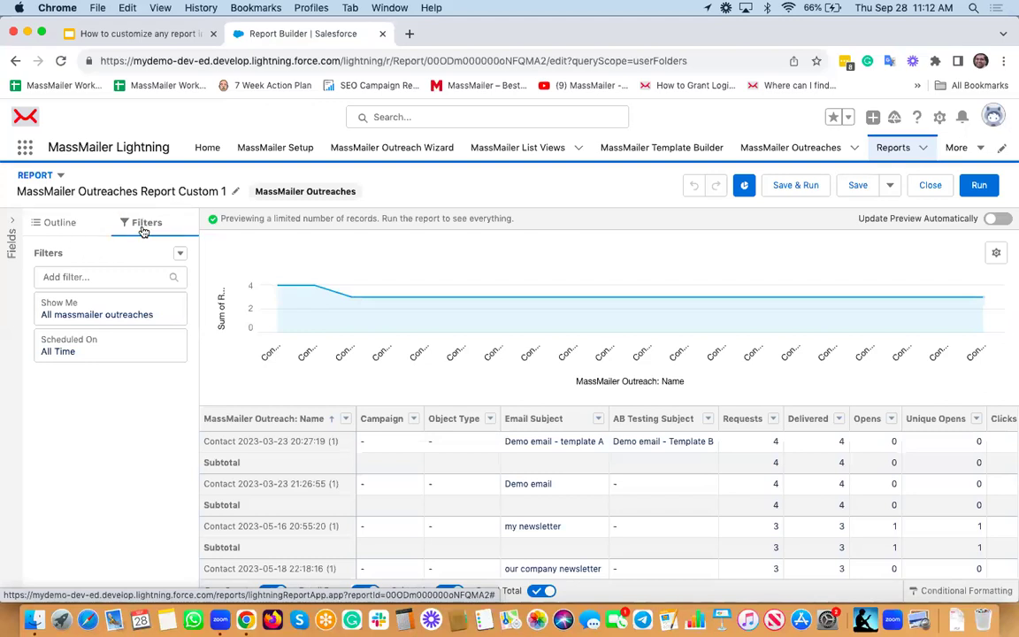
pyautogui.click(45, 228)
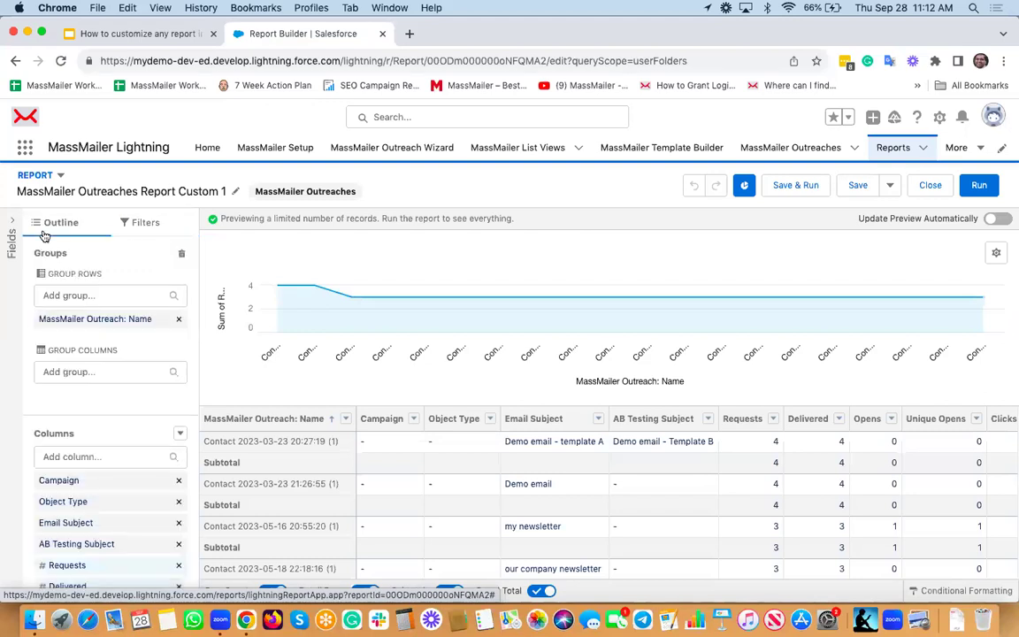
pyautogui.scroll(-5, 140, 455)
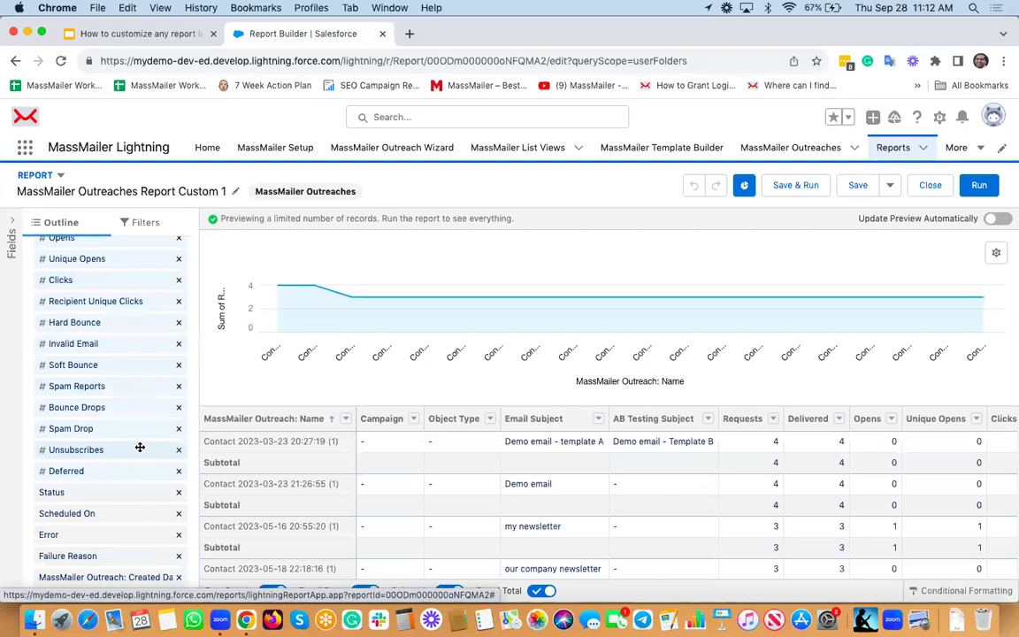
pyautogui.scroll(10, 139, 446)
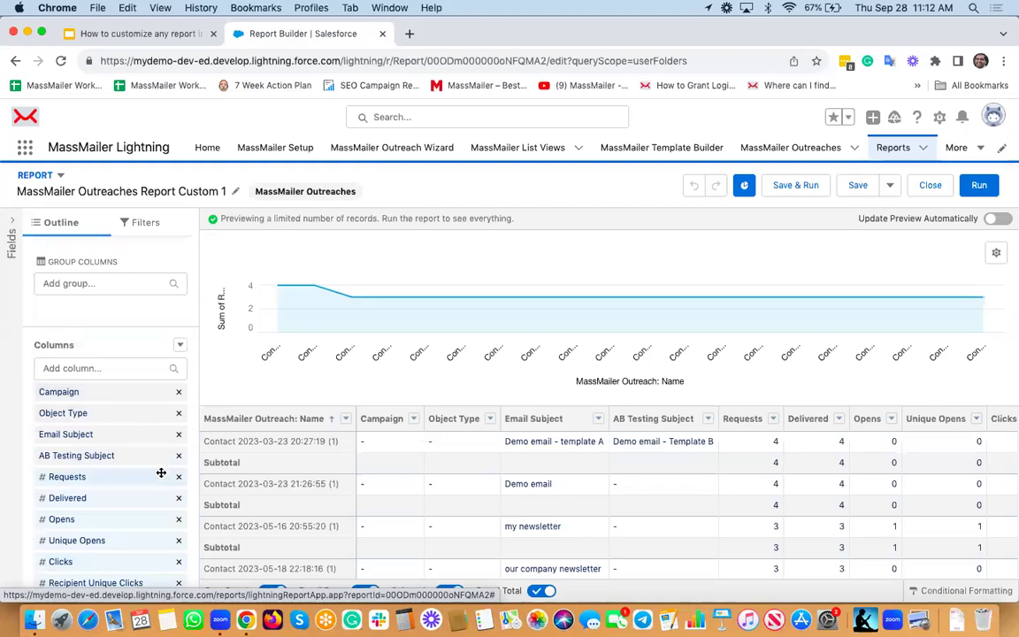
# Step: Add the BCC Address column to the report and refresh the preview to check the column at the end of the table
pyautogui.scroll(-4, 159, 469)
pyautogui.scroll(7, 155, 452)
pyautogui.click(106, 457)
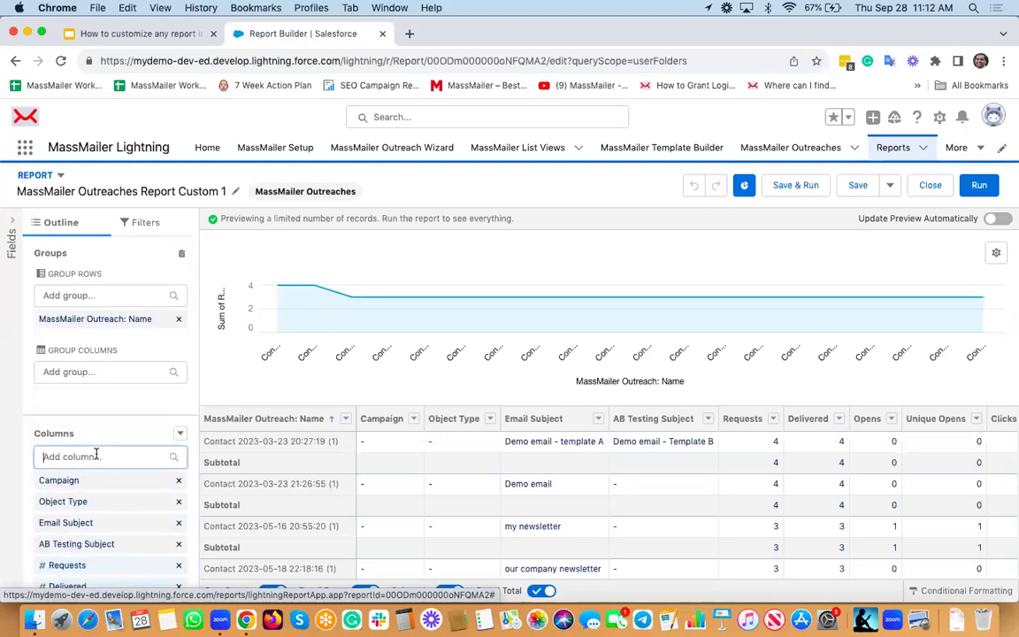
pyautogui.scroll(-2, 138, 360)
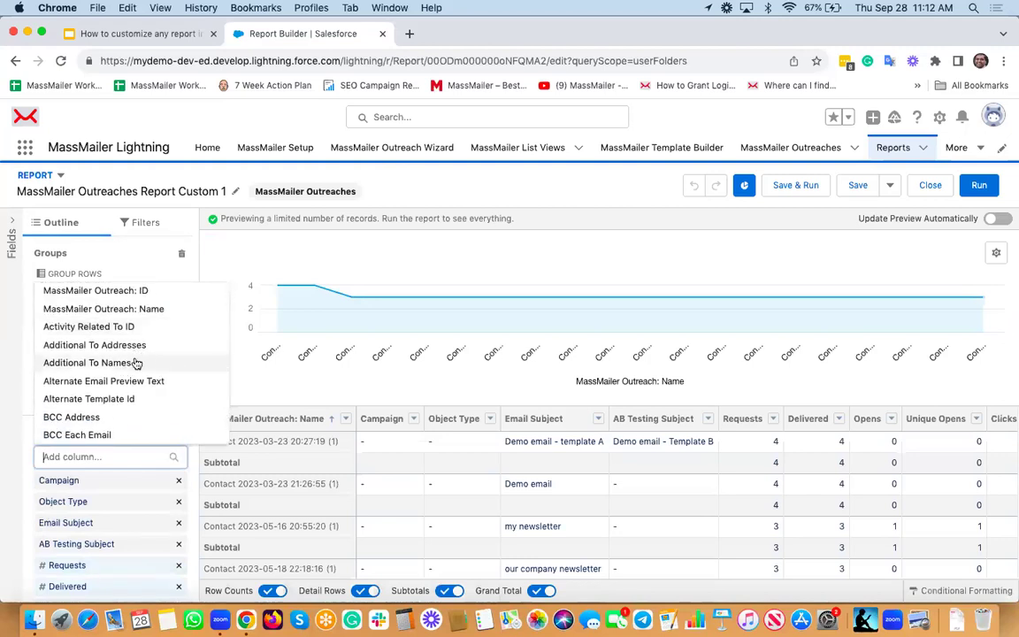
pyautogui.click(97, 417)
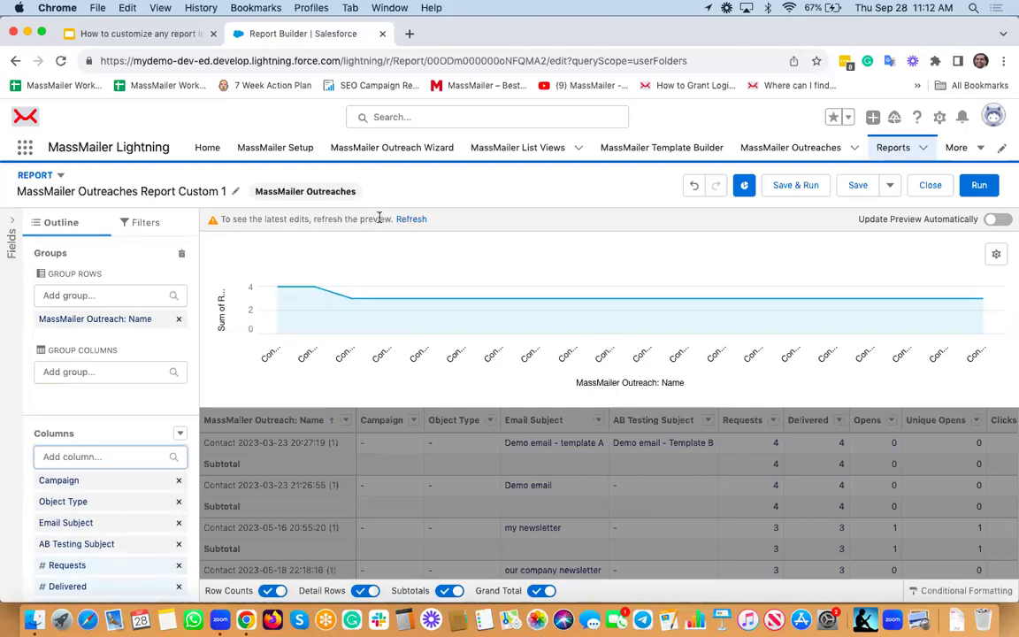
pyautogui.click(412, 220)
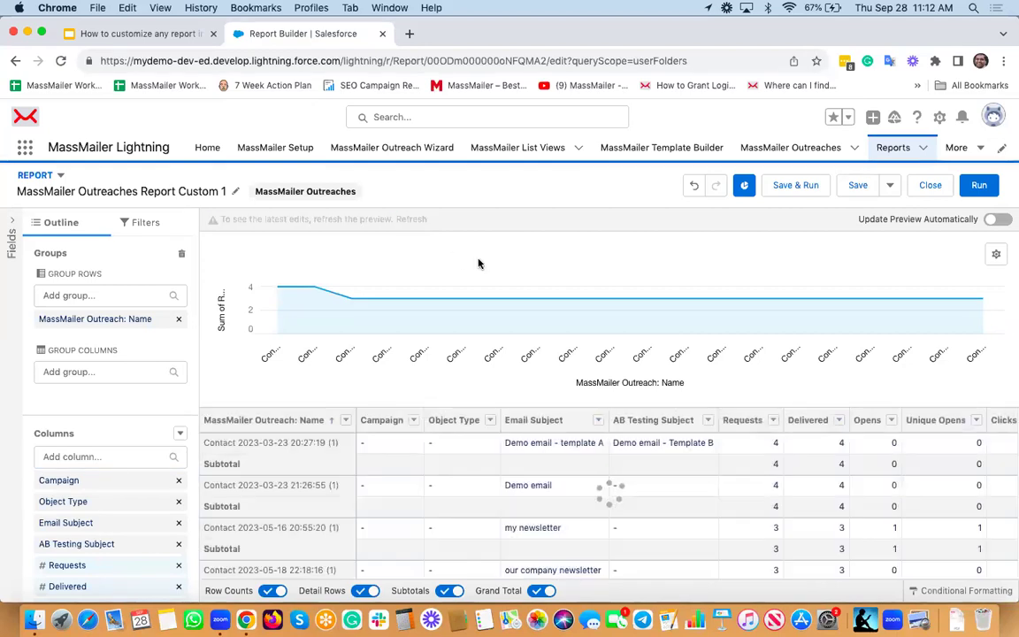
pyautogui.hscroll(10, 729, 528)
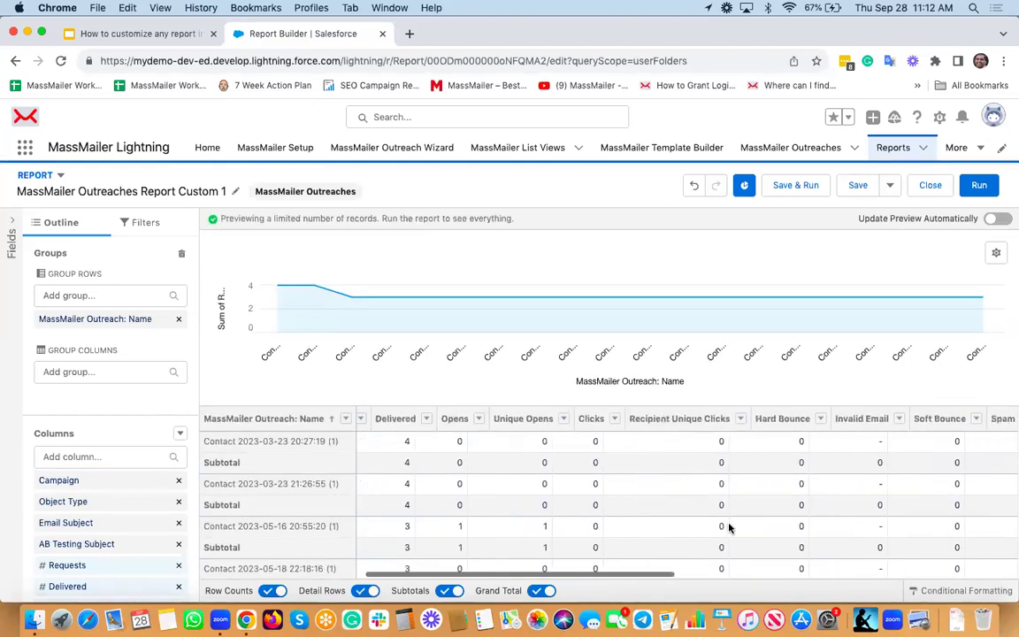
pyautogui.hscroll(5, 958, 495)
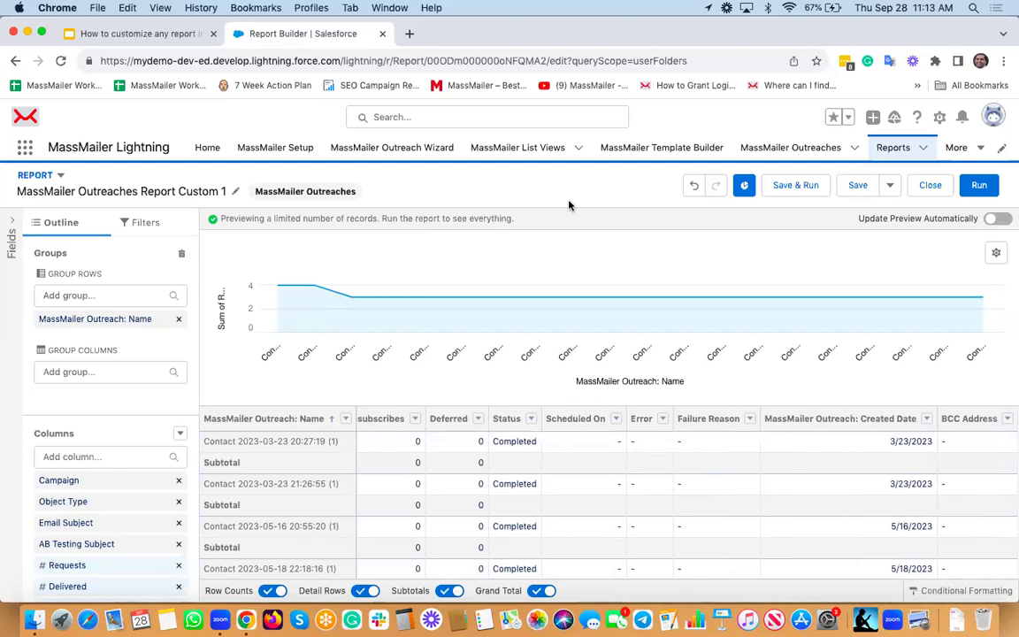
# Step: In the report's Scheduled On filter, change the date field to MassMailer Outreach: Created Date
pyautogui.click(148, 223)
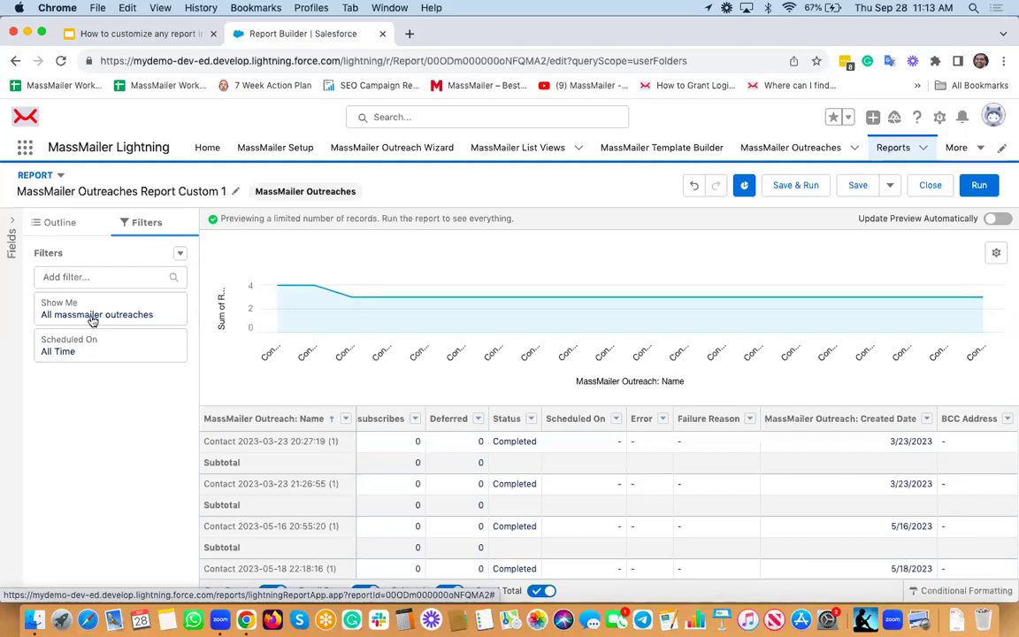
pyautogui.click(84, 352)
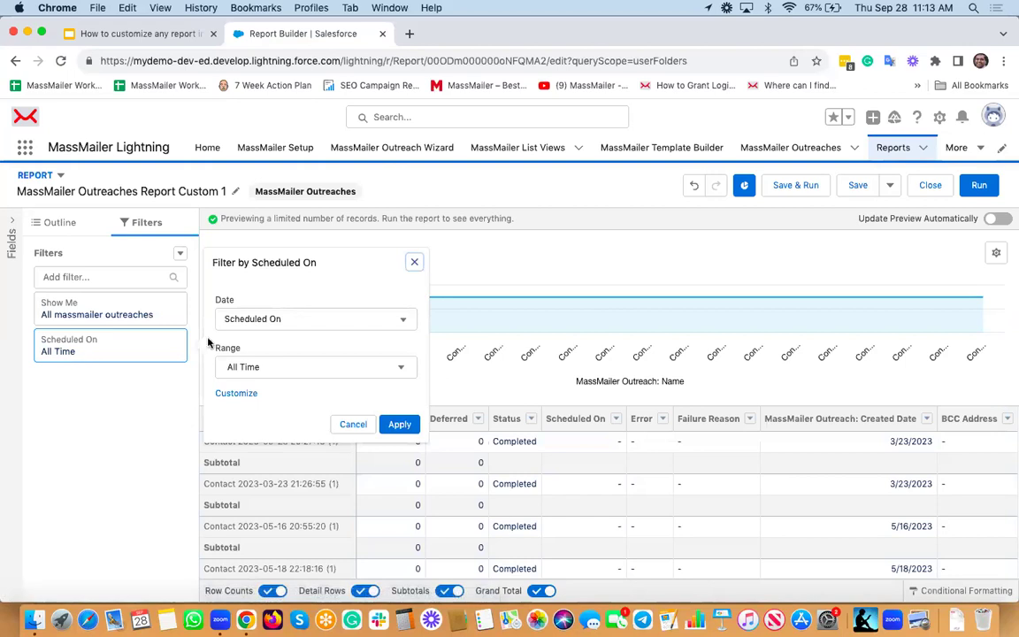
pyautogui.click(315, 318)
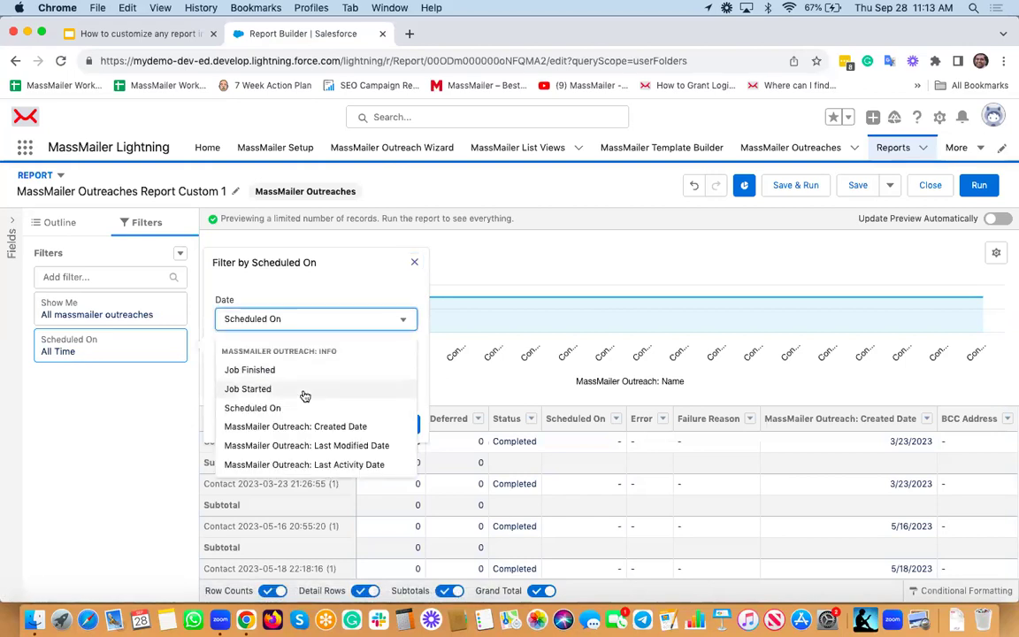
pyautogui.click(331, 425)
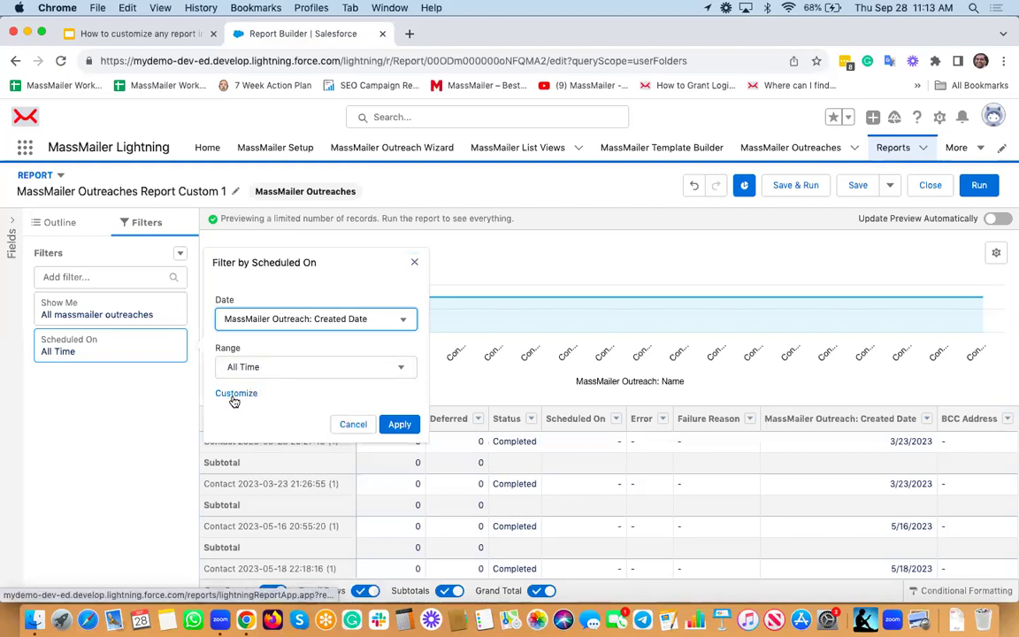
# Step: Look through the available date ranges for the filter and set the range to Custom
pyautogui.click(281, 372)
pyautogui.scroll(-3, 291, 454)
pyautogui.scroll(-5, 294, 456)
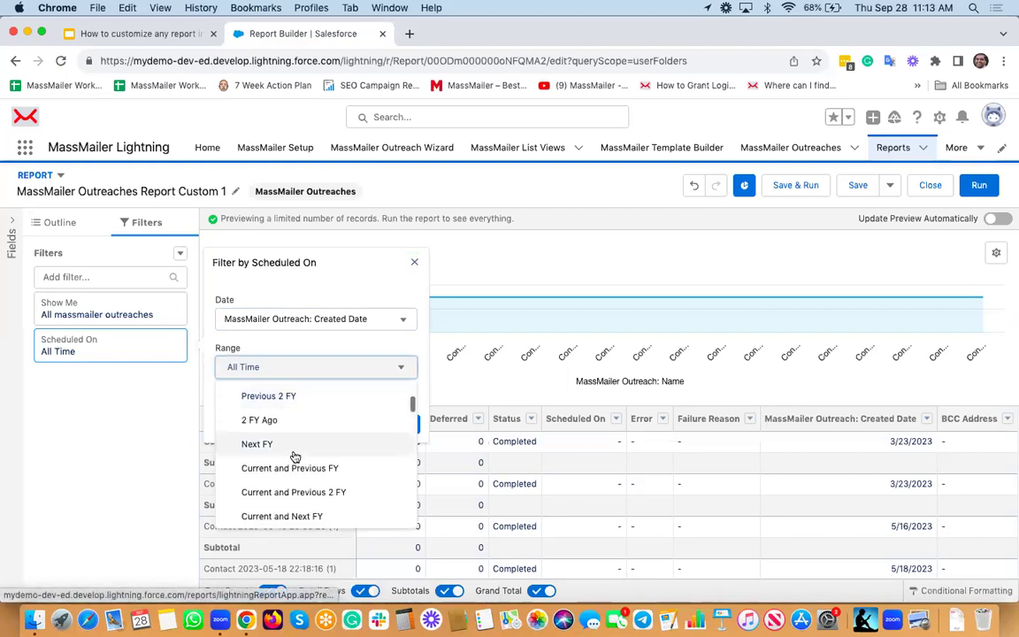
pyautogui.scroll(-8, 294, 456)
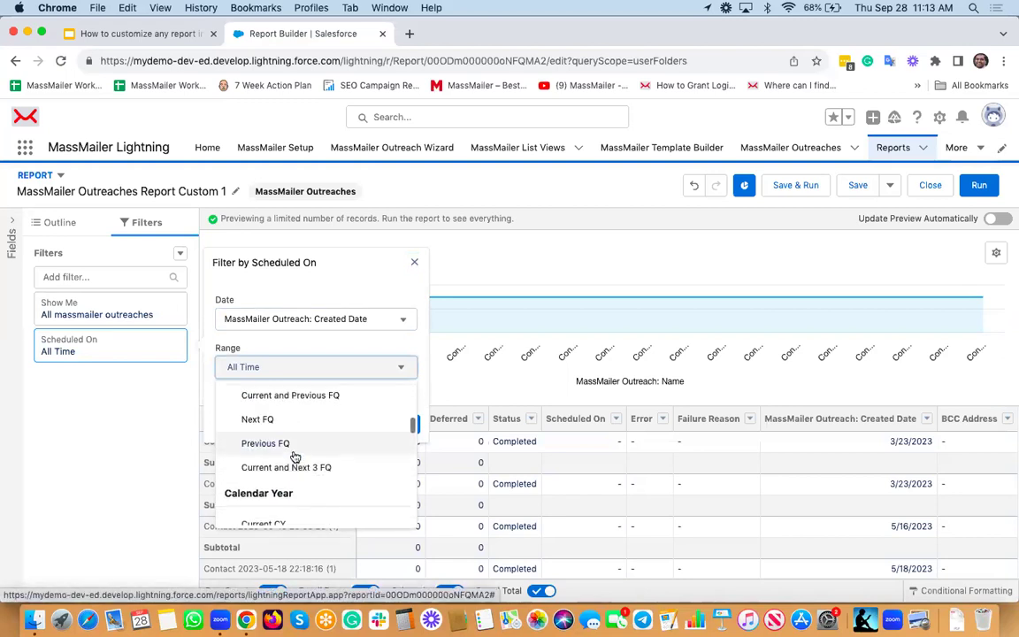
pyautogui.scroll(-8, 295, 457)
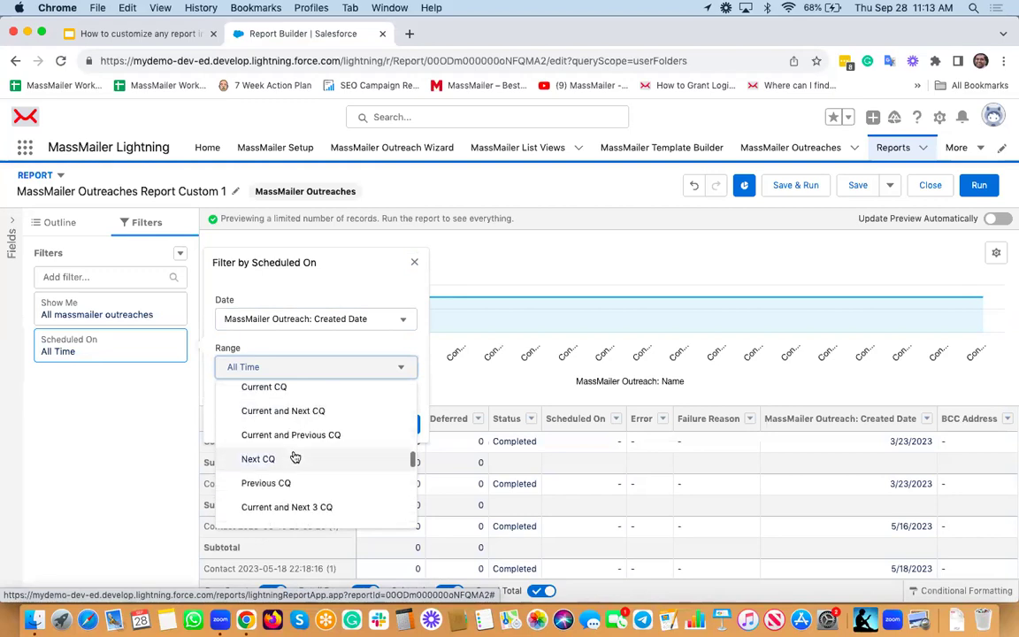
pyautogui.scroll(3, 295, 456)
pyautogui.scroll(-5, 294, 456)
pyautogui.scroll(-3, 295, 457)
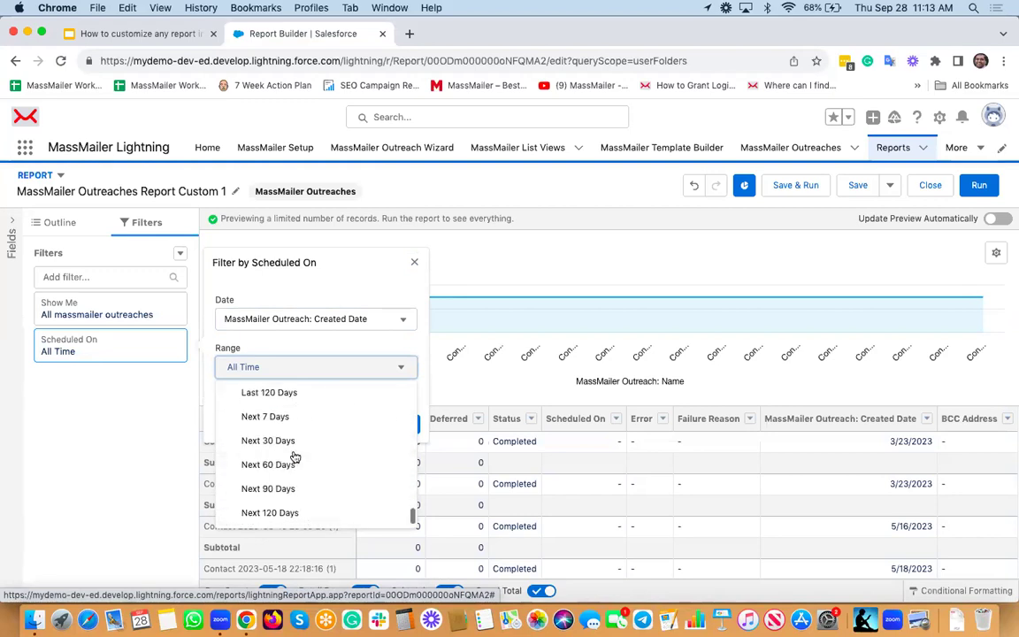
pyautogui.scroll(15, 294, 456)
pyautogui.scroll(1, 294, 457)
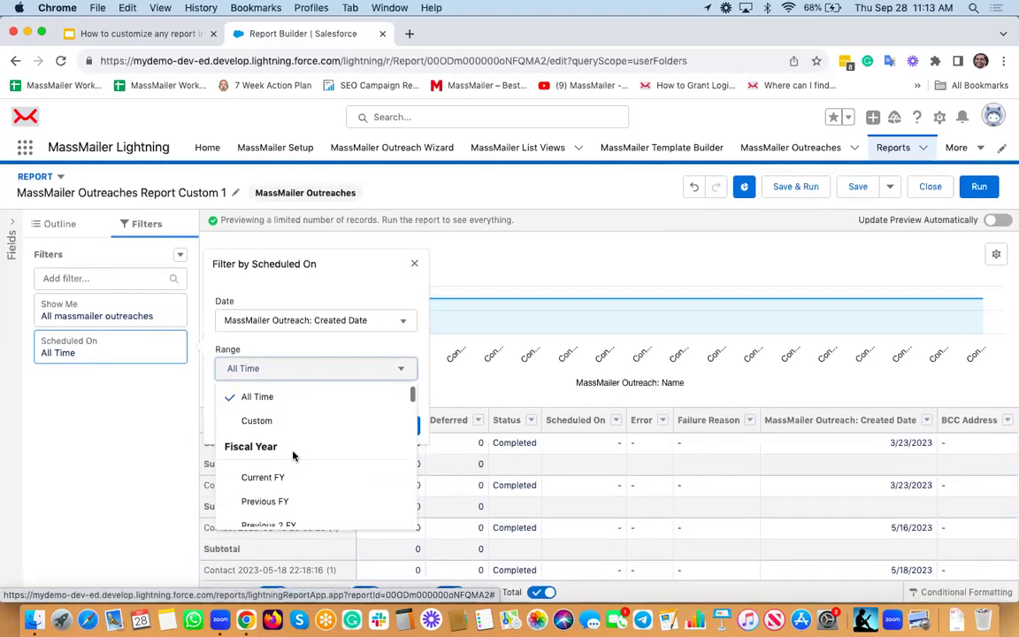
pyautogui.click(262, 420)
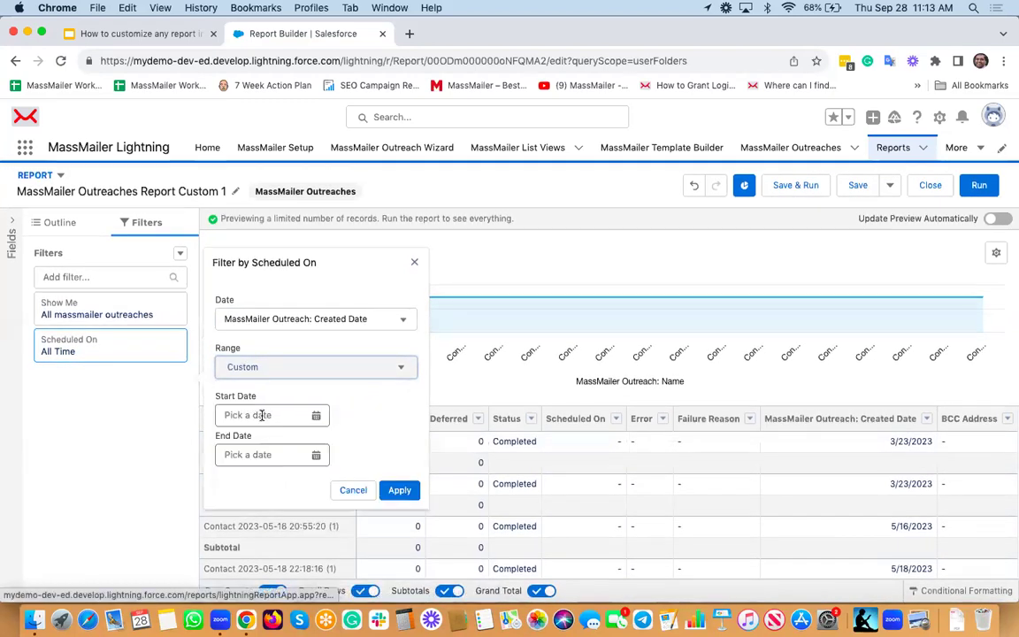
# Step: Set the custom range to start on 9/1/2023 and end on 9/30/2023, and apply the filter
pyautogui.click(316, 414)
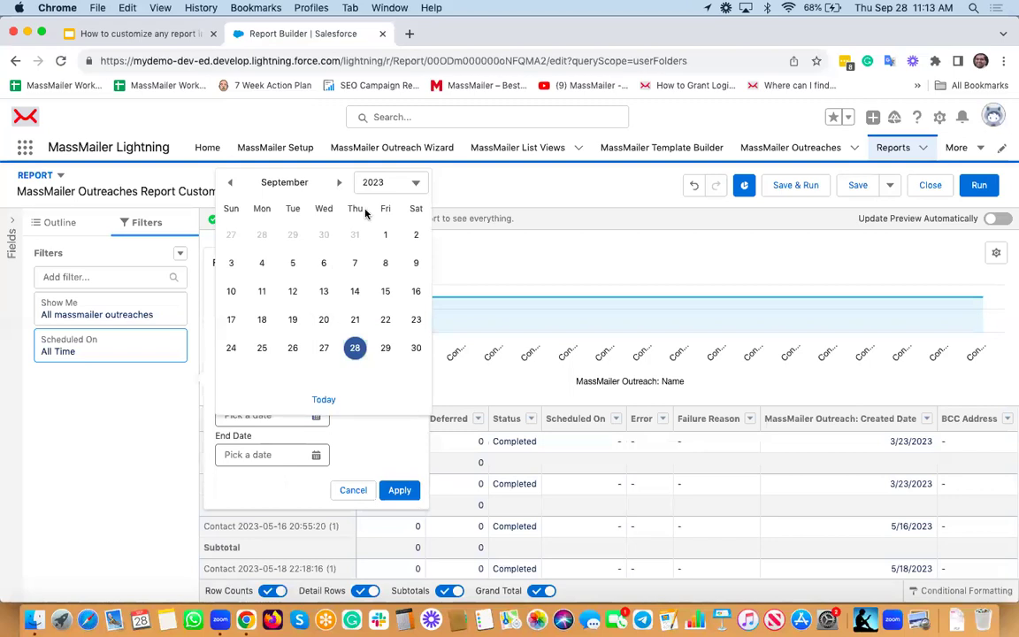
pyautogui.click(230, 182)
pyautogui.click(230, 183)
pyautogui.click(232, 183)
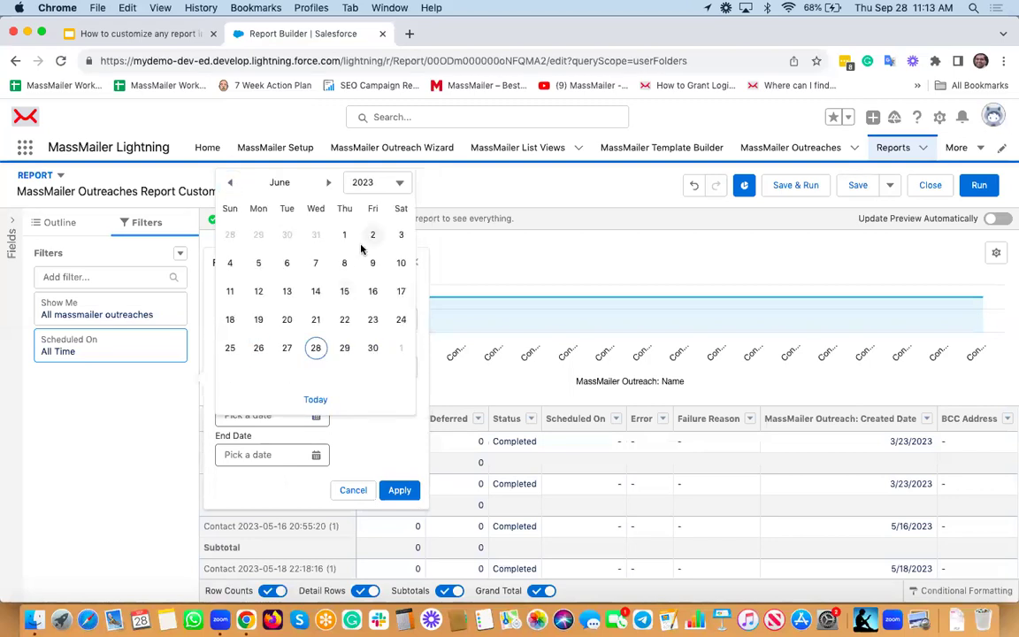
pyautogui.click(326, 184)
pyautogui.click(327, 184)
pyautogui.click(327, 184)
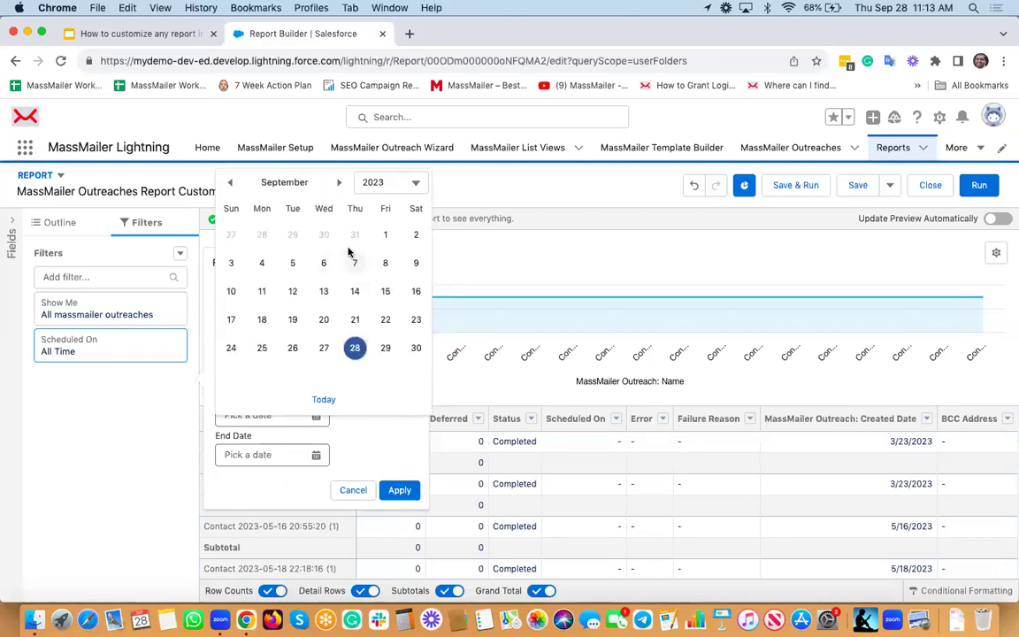
pyautogui.click(387, 233)
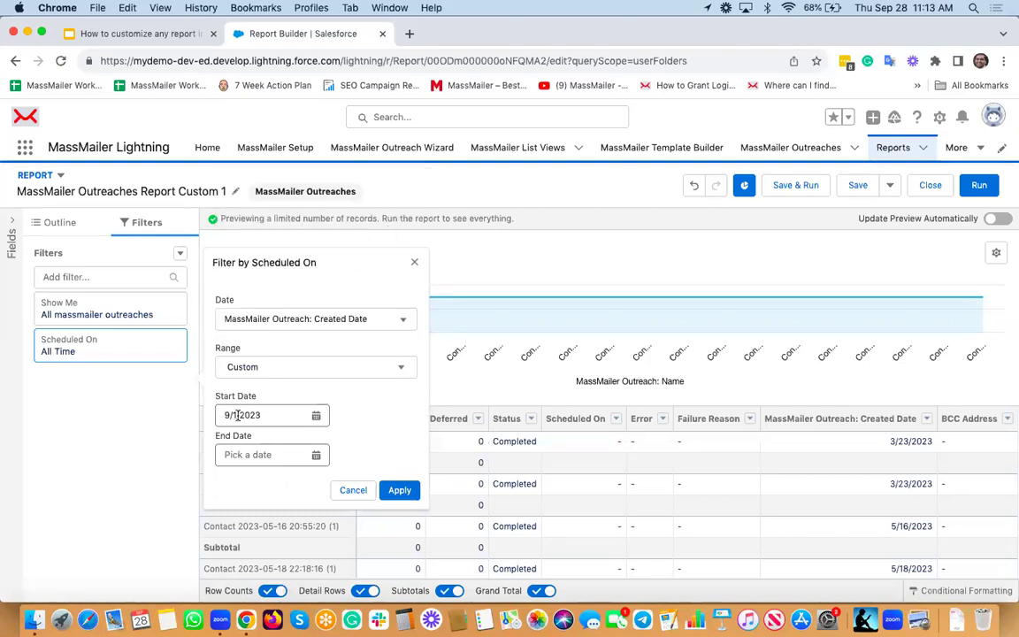
pyautogui.click(286, 410)
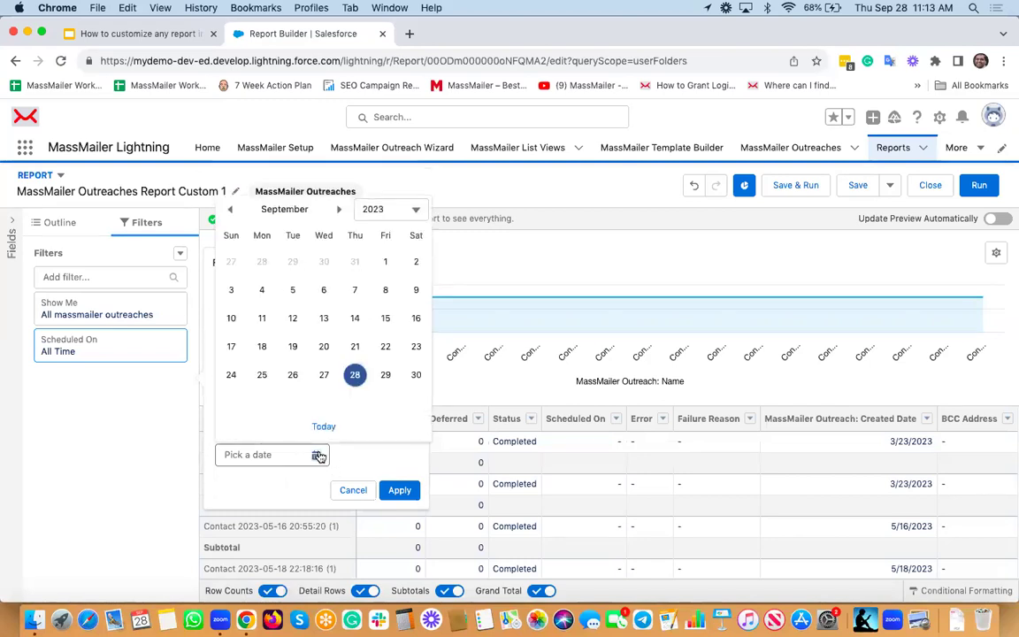
pyautogui.click(405, 377)
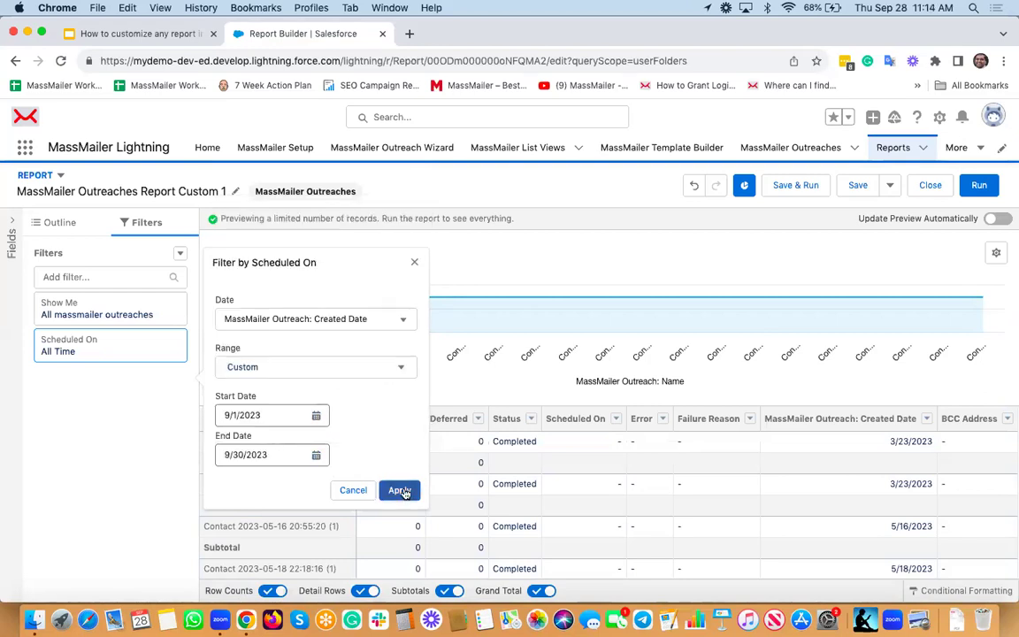
pyautogui.click(400, 490)
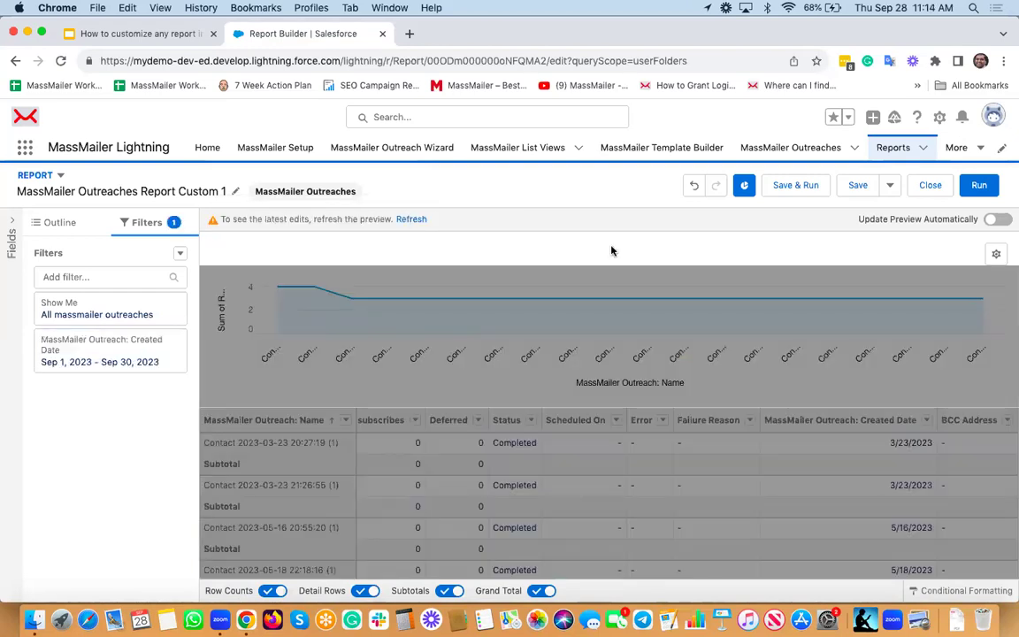
# Step: Set the MassMailer Outreach: Created Date filter's range to This Month, apply it and refresh the preview
pyautogui.click(121, 363)
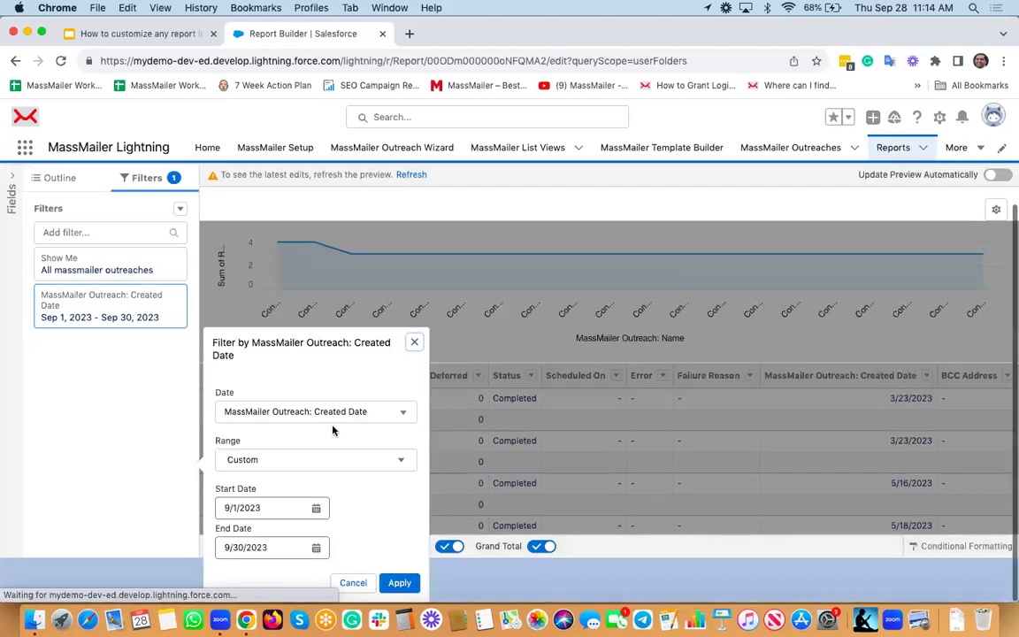
pyautogui.click(333, 462)
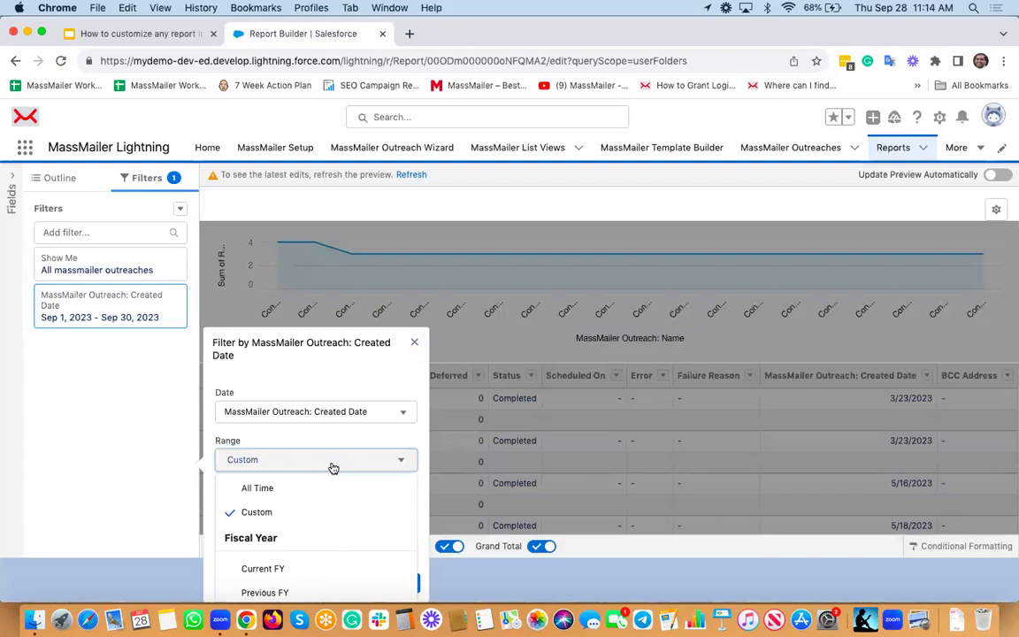
pyautogui.scroll(-4, 336, 514)
pyautogui.scroll(2, 337, 515)
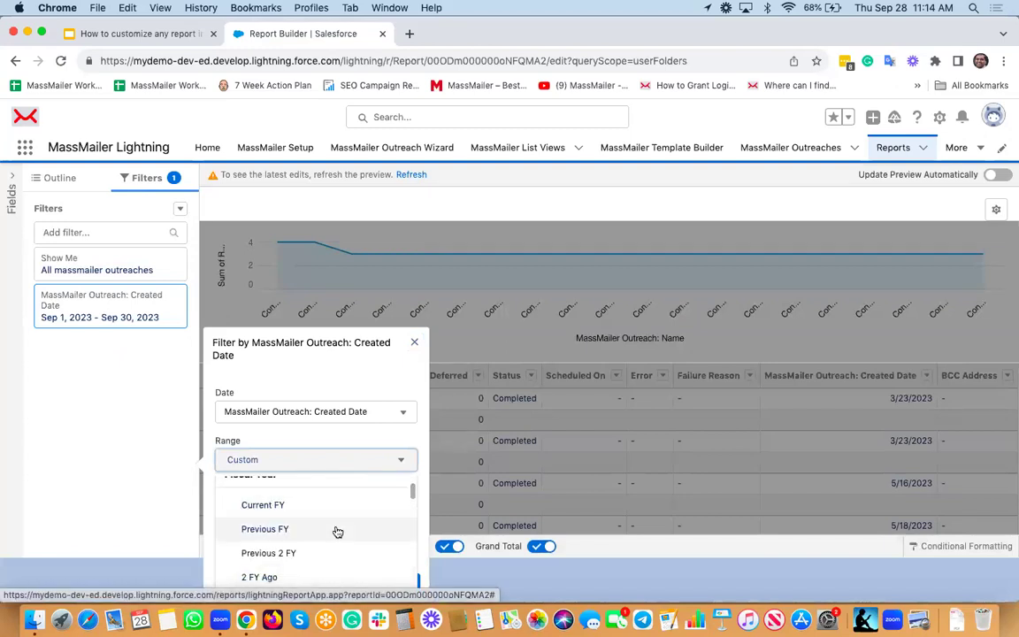
pyautogui.scroll(-6, 309, 515)
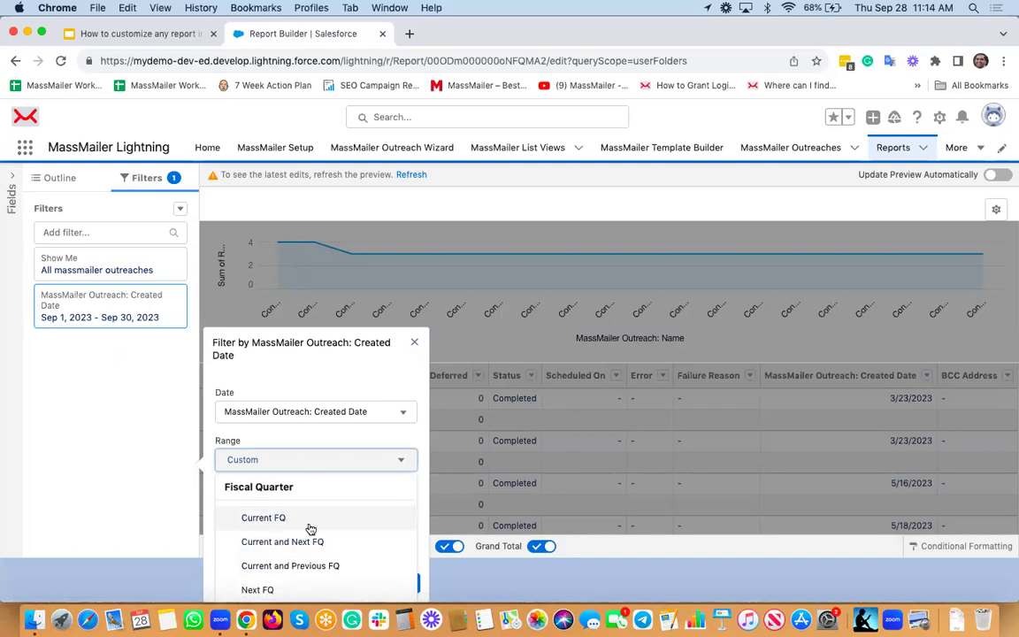
pyautogui.scroll(-2, 314, 533)
pyautogui.scroll(-4, 316, 537)
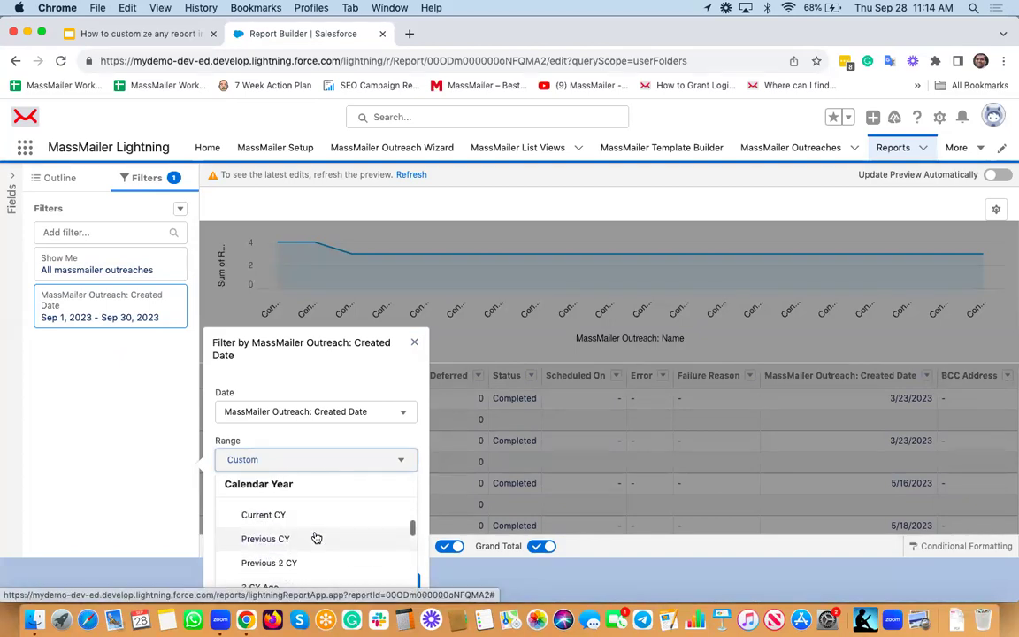
pyautogui.scroll(-5, 308, 525)
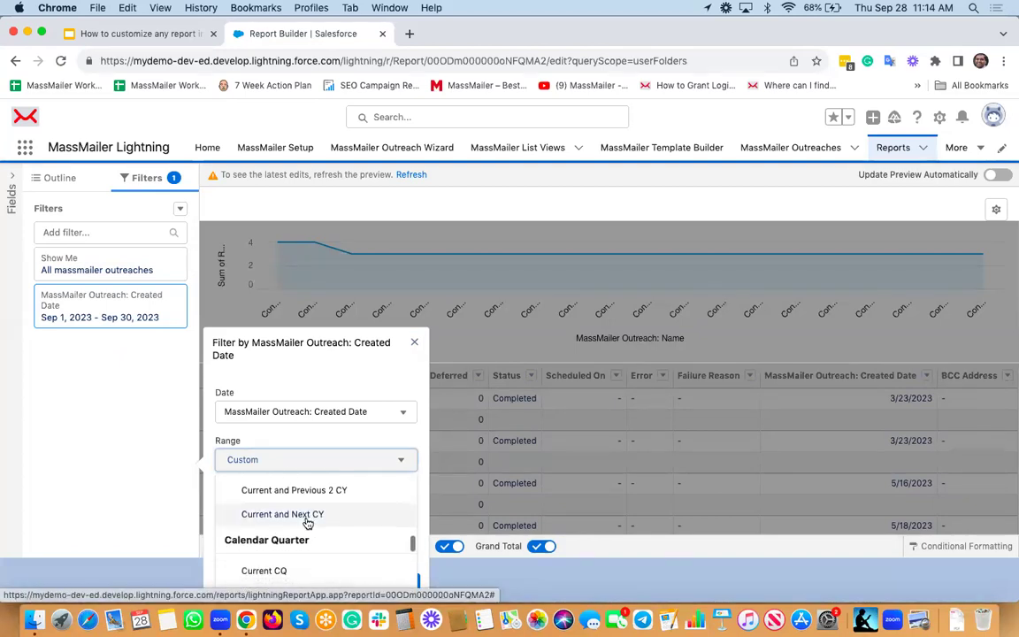
pyautogui.scroll(-5, 309, 526)
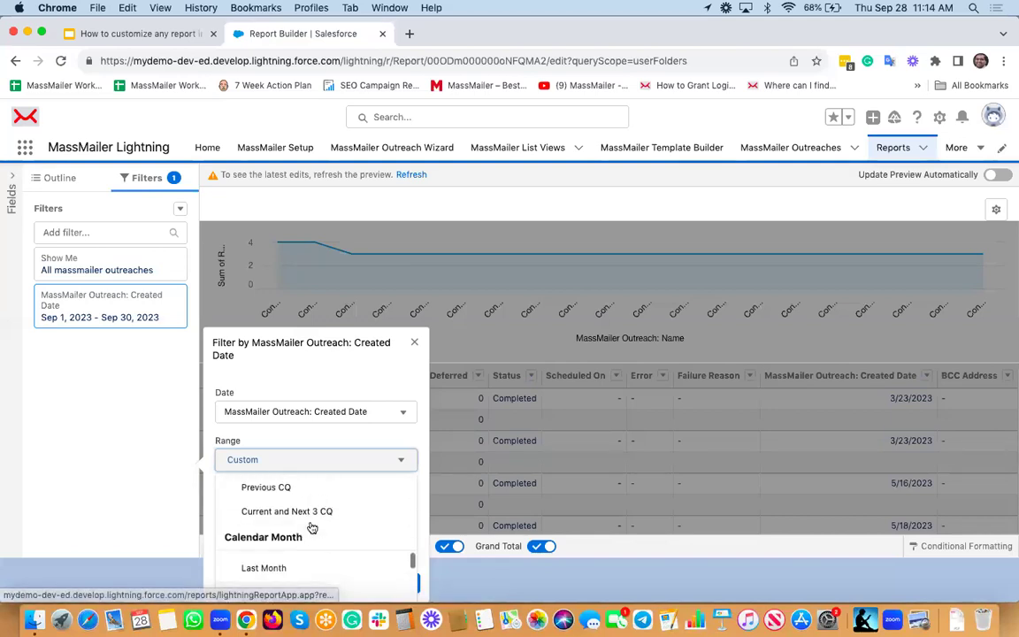
pyautogui.scroll(-1, 292, 522)
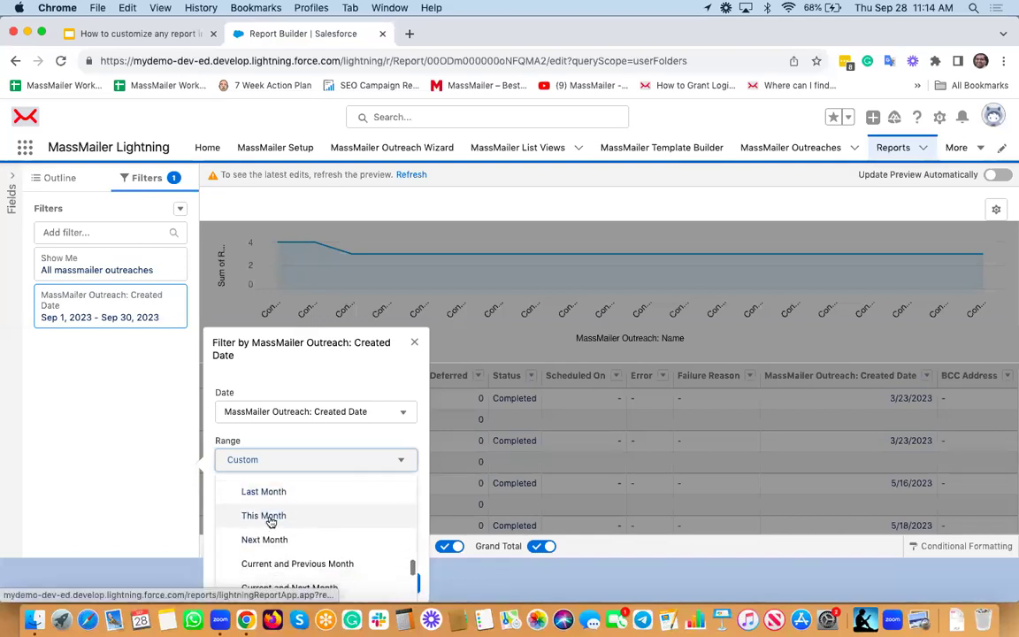
pyautogui.click(286, 517)
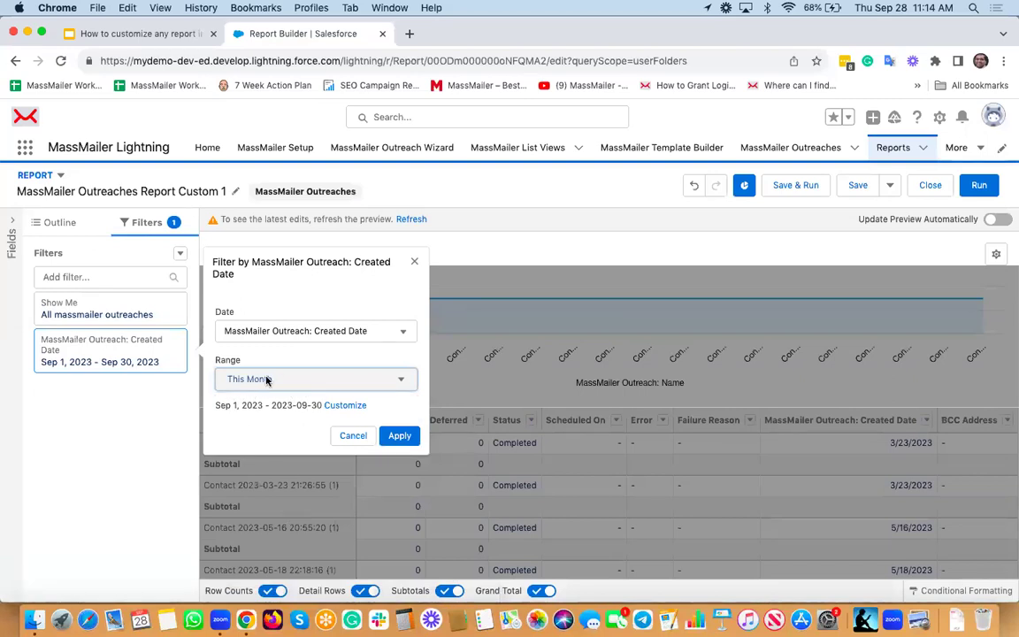
pyautogui.click(404, 440)
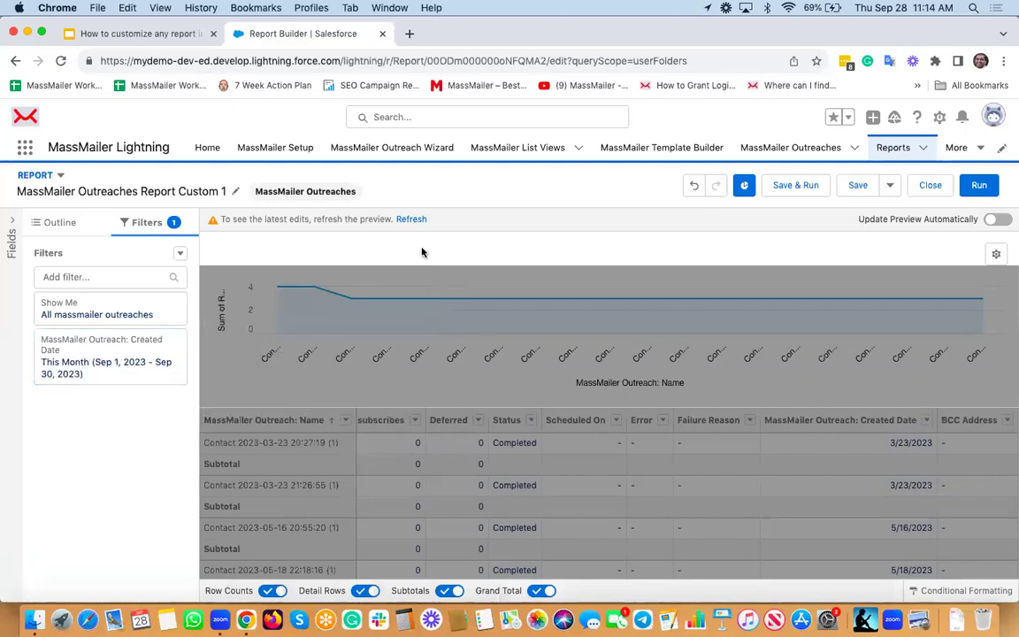
pyautogui.click(412, 219)
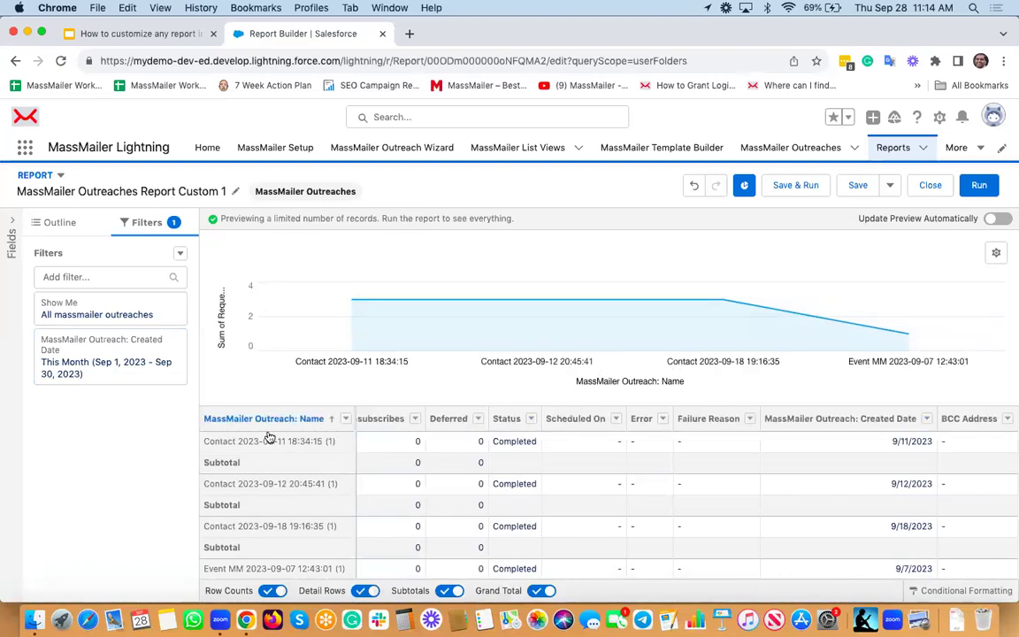
pyautogui.moveTo(332, 448); pyautogui.dragTo(203, 442)
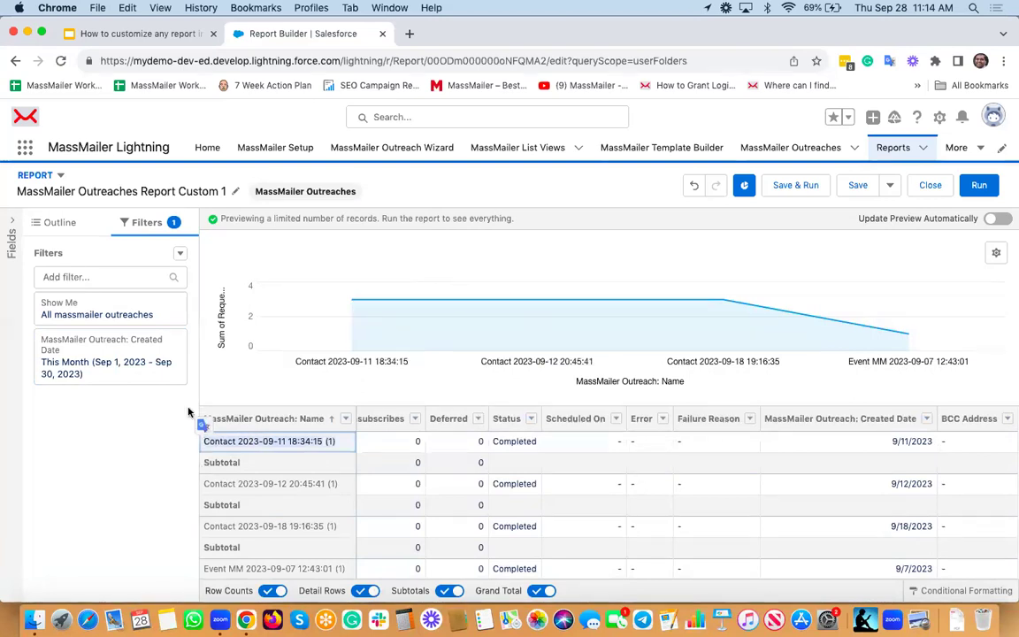
pyautogui.click(100, 277)
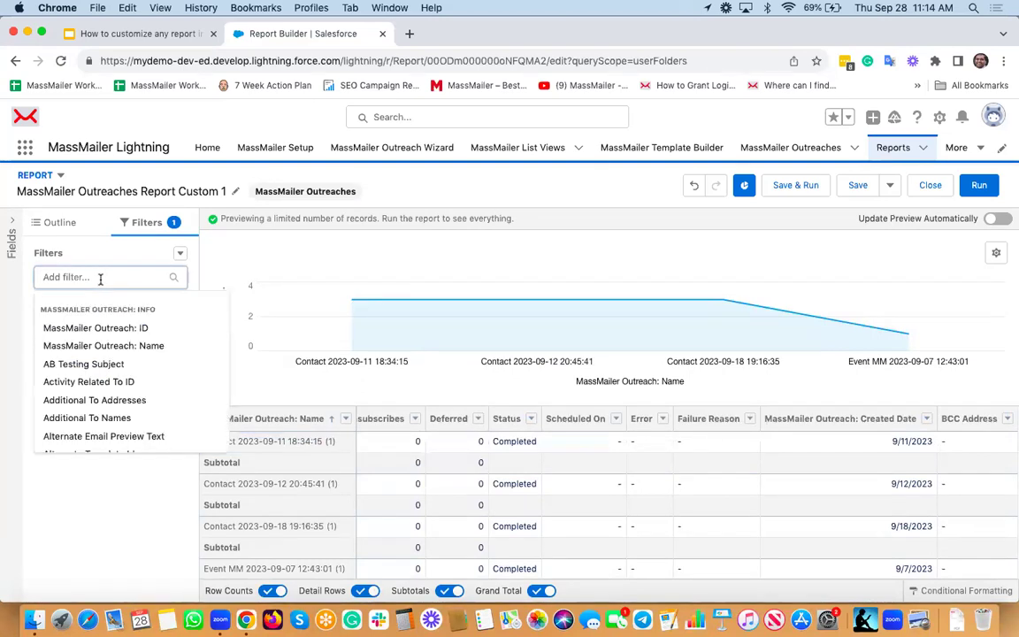
pyautogui.click(141, 346)
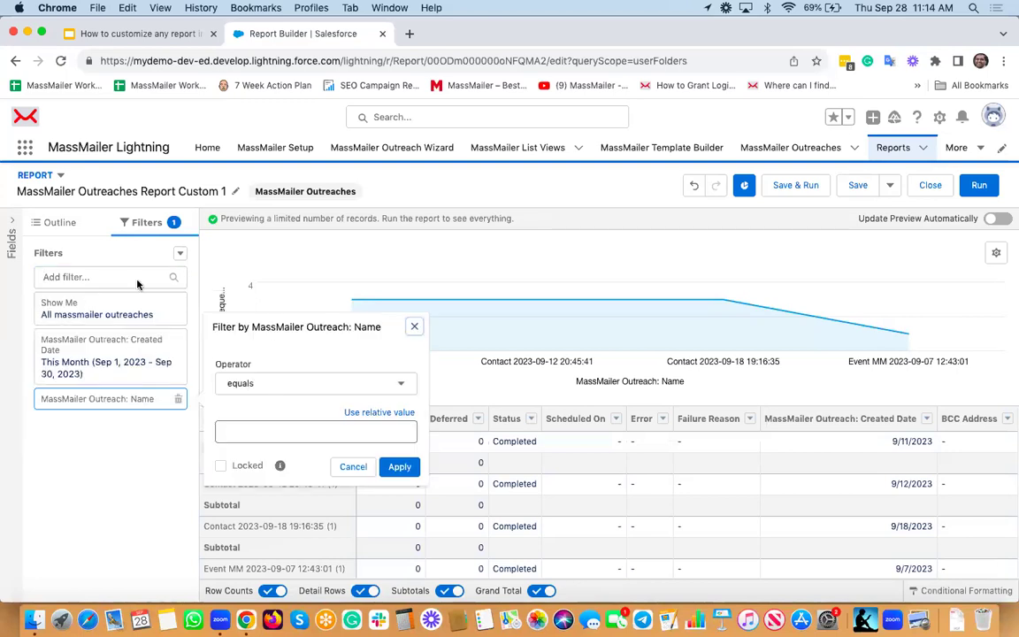
pyautogui.click(262, 430)
pyautogui.press('super+v')
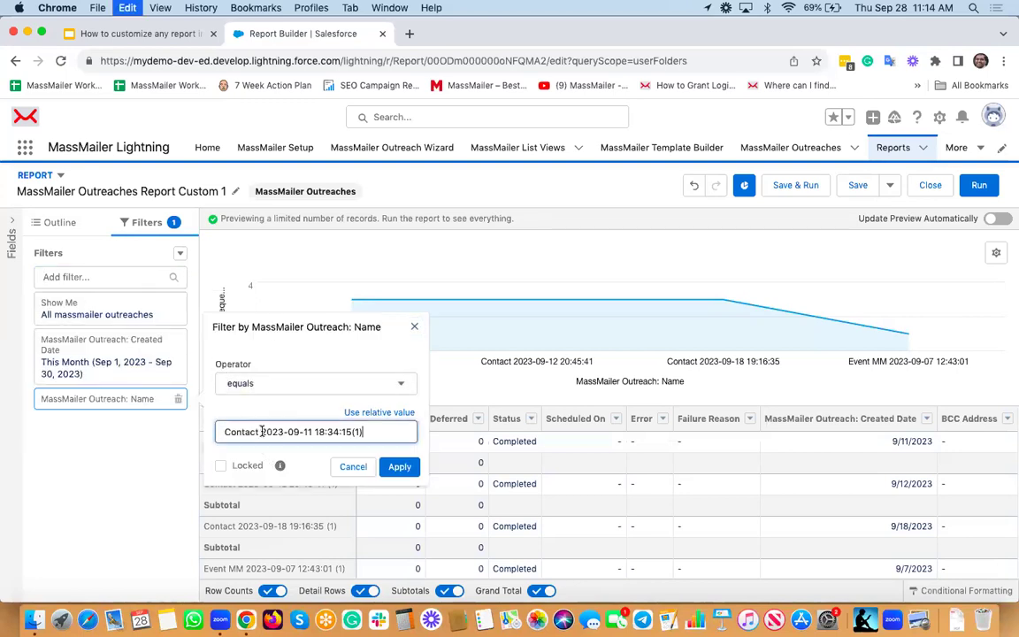
pyautogui.click(400, 467)
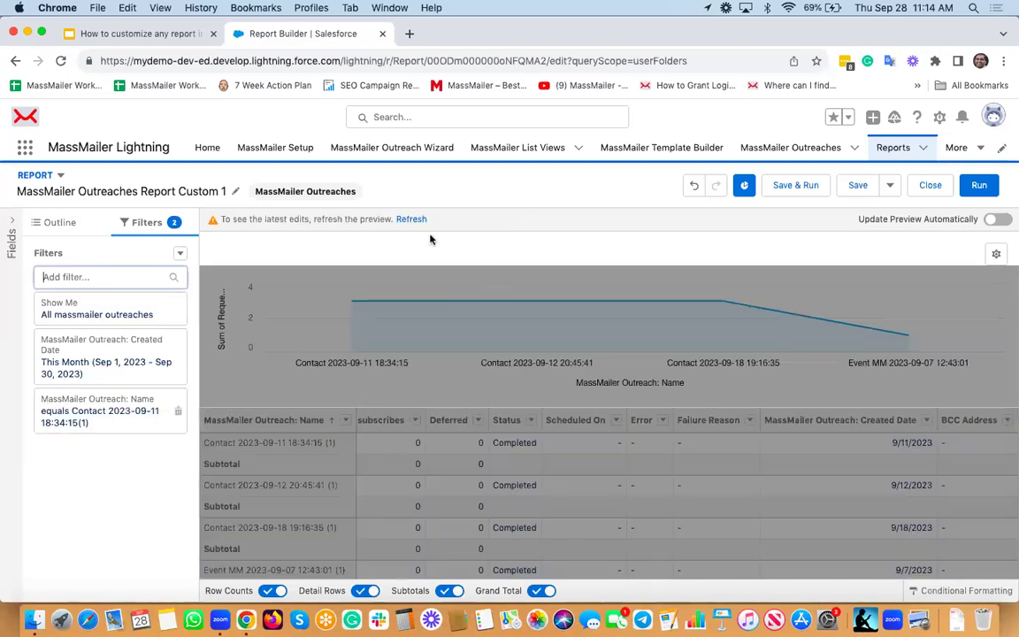
pyautogui.click(411, 219)
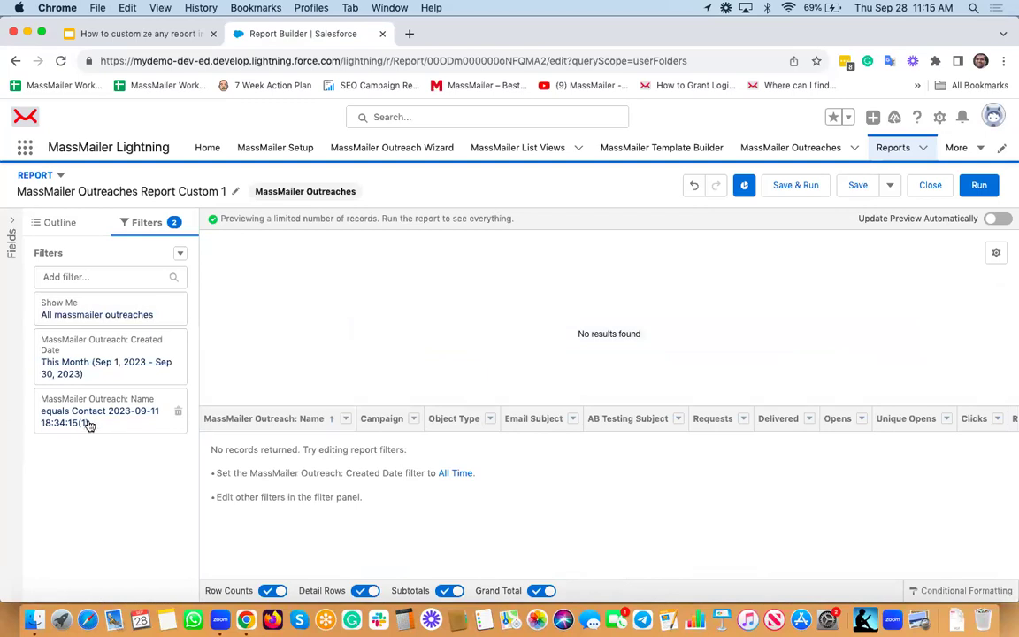
# Step: Change the MassMailer Outreach: Name filter's operator to contains, apply it and refresh the preview
pyautogui.click(131, 419)
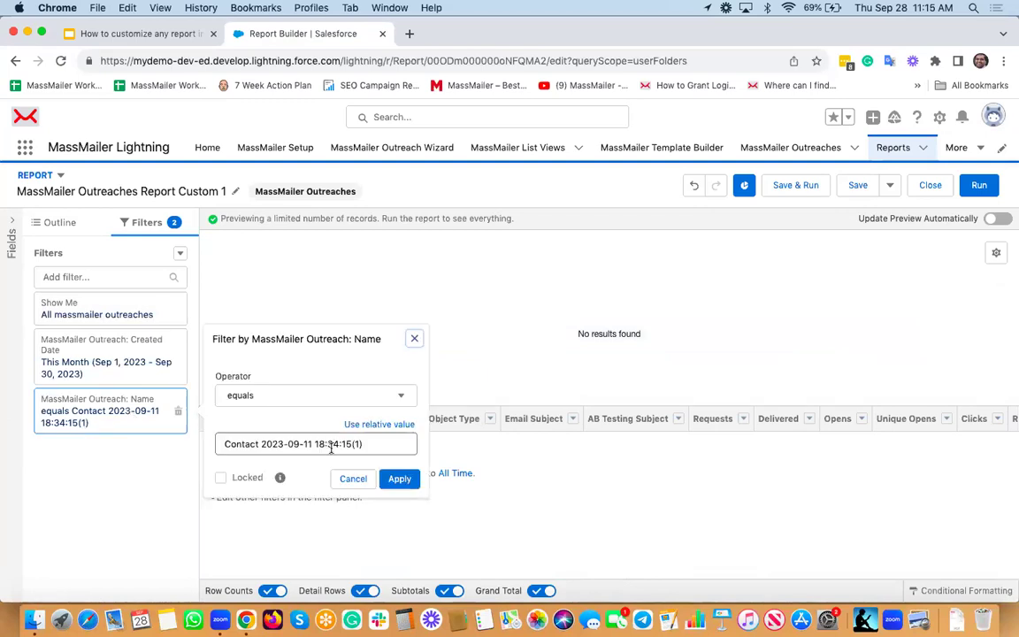
pyautogui.click(284, 395)
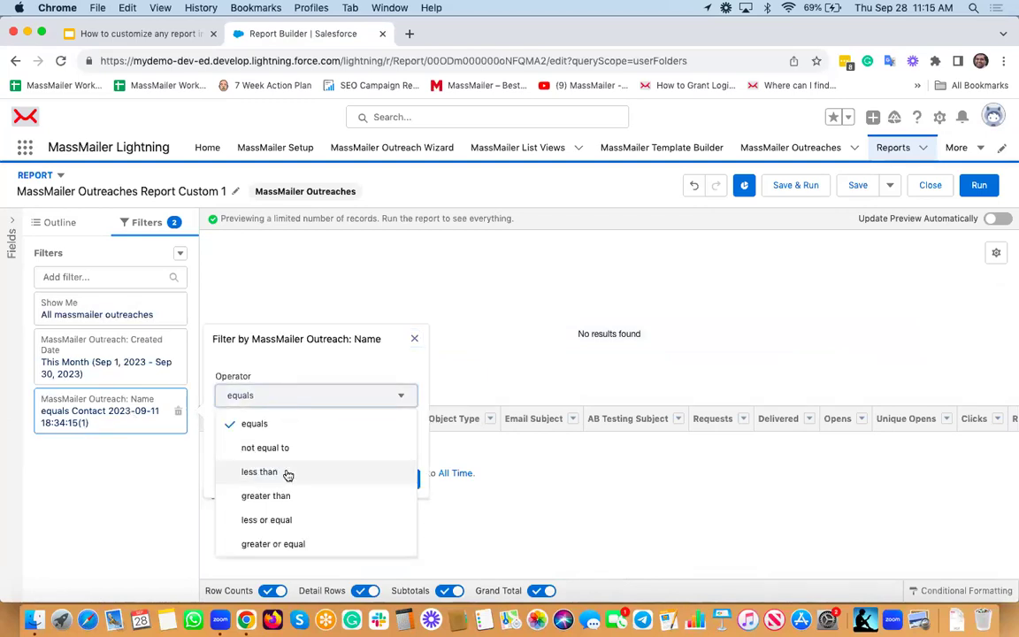
pyautogui.scroll(-2, 287, 474)
pyautogui.click(262, 450)
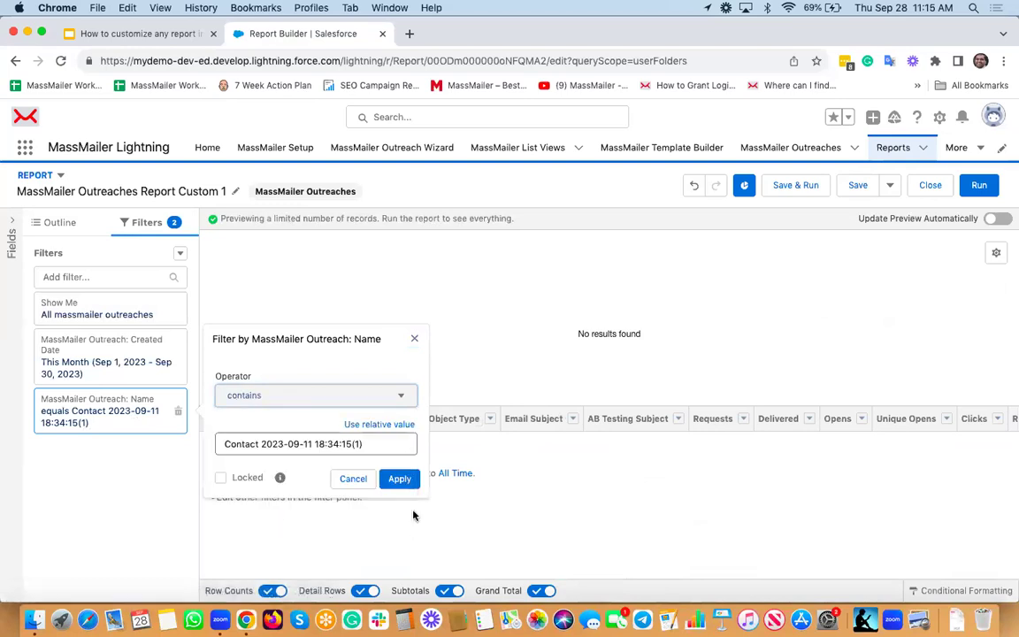
pyautogui.click(399, 479)
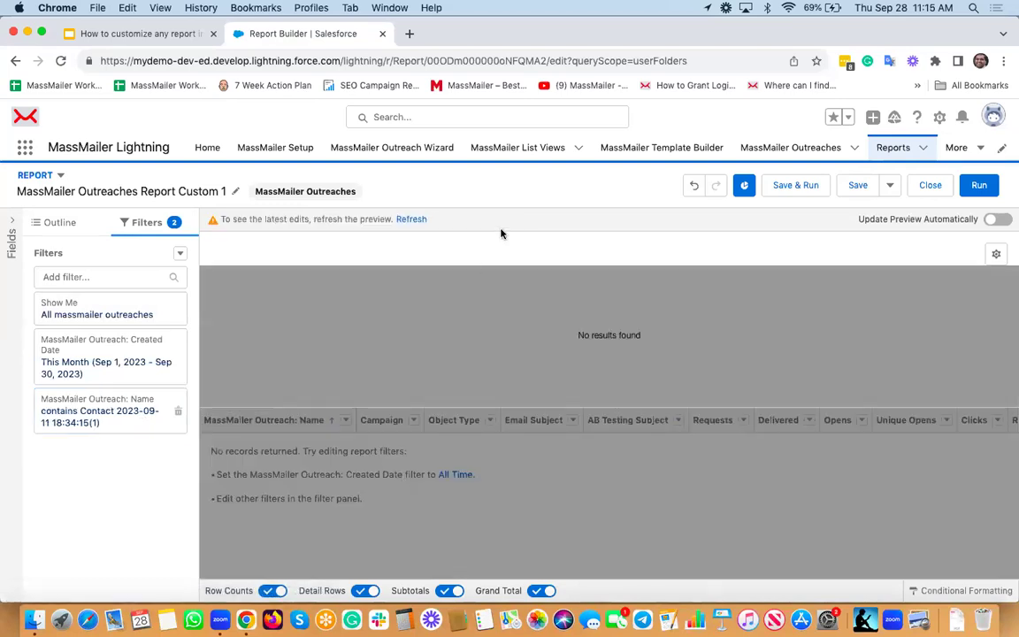
pyautogui.click(417, 222)
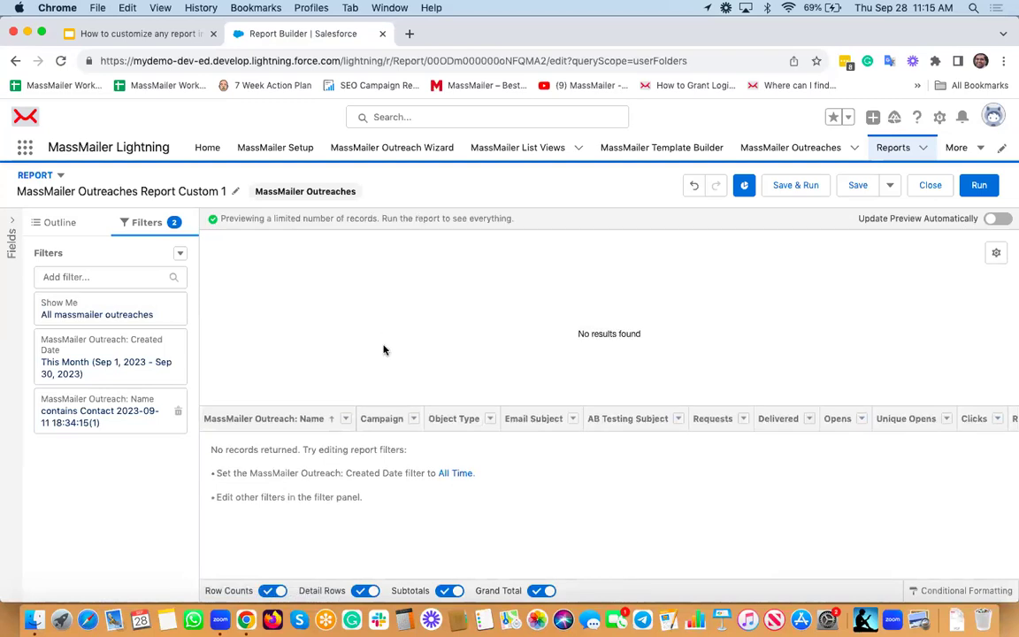
pyautogui.click(133, 419)
pyautogui.click(374, 444)
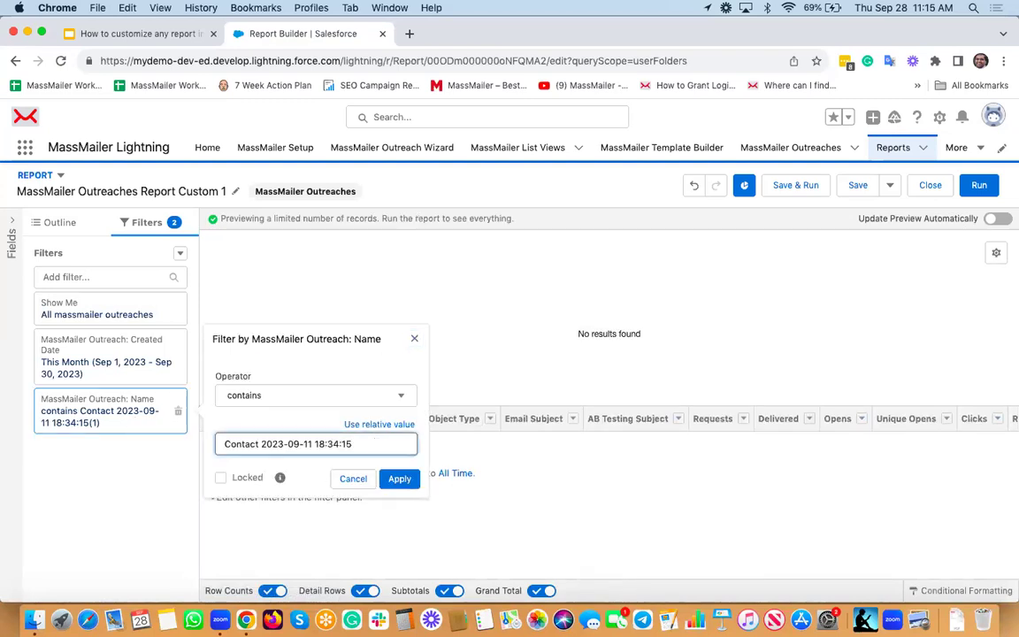
pyautogui.click(399, 479)
pyautogui.click(407, 221)
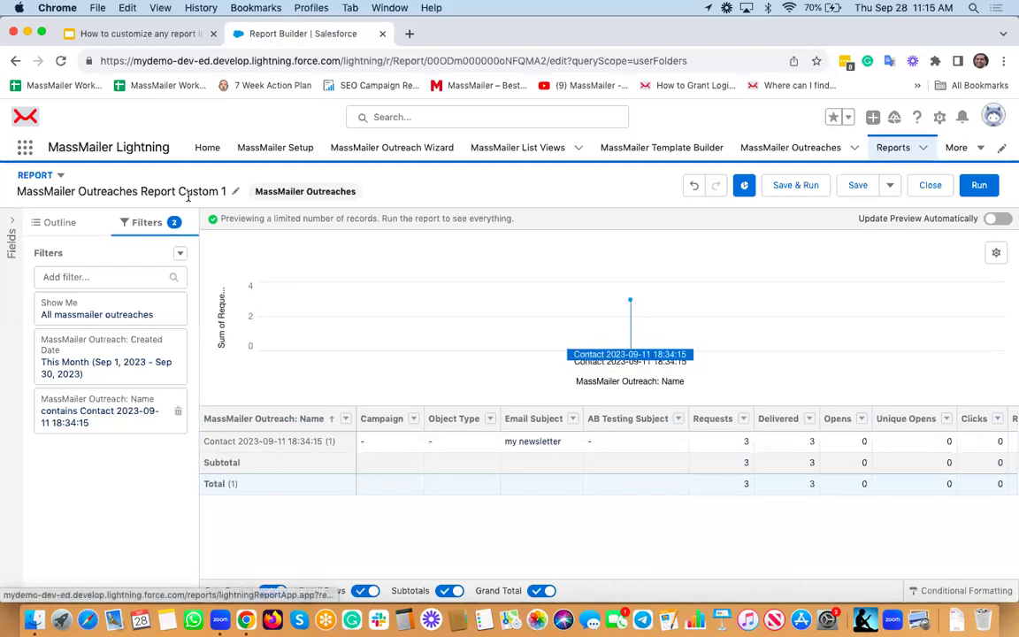
# Step: Save and run the customized report, and refresh its results after reviewing the applied filters
pyautogui.click(795, 186)
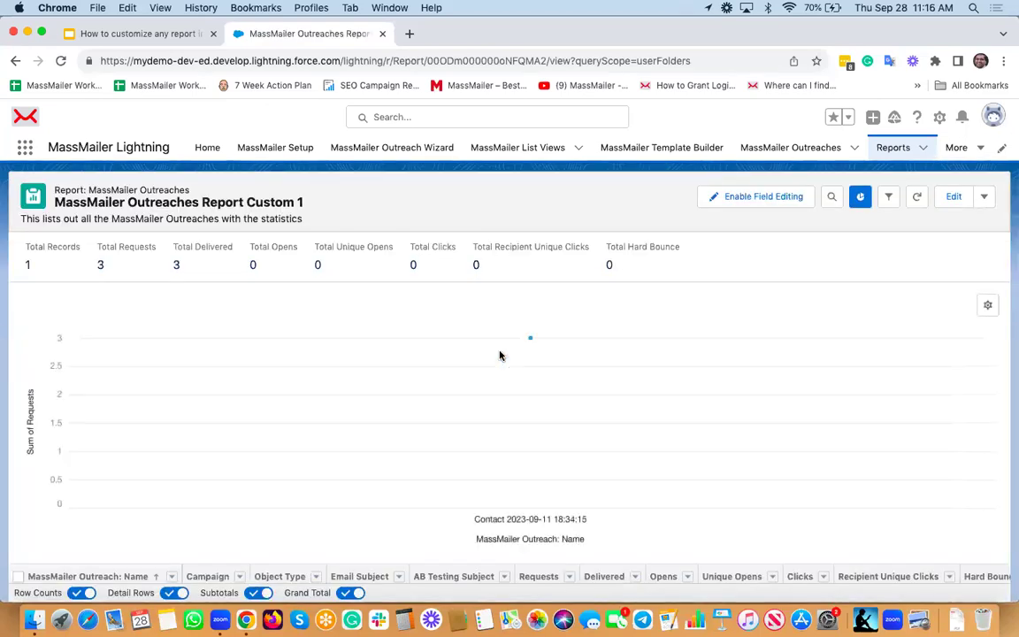
pyautogui.scroll(-2, 500, 355)
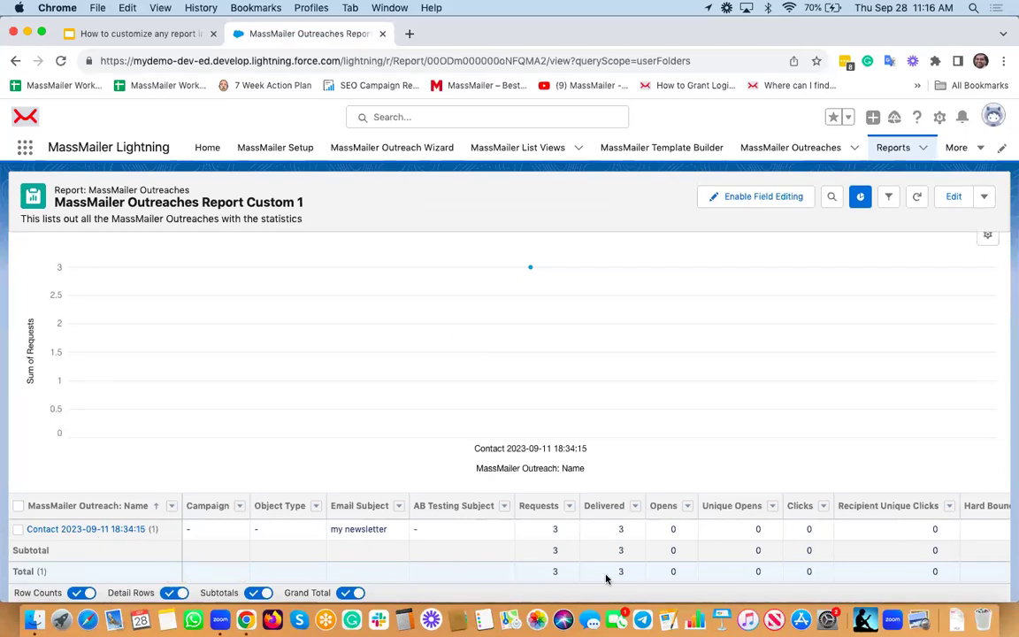
pyautogui.click(889, 198)
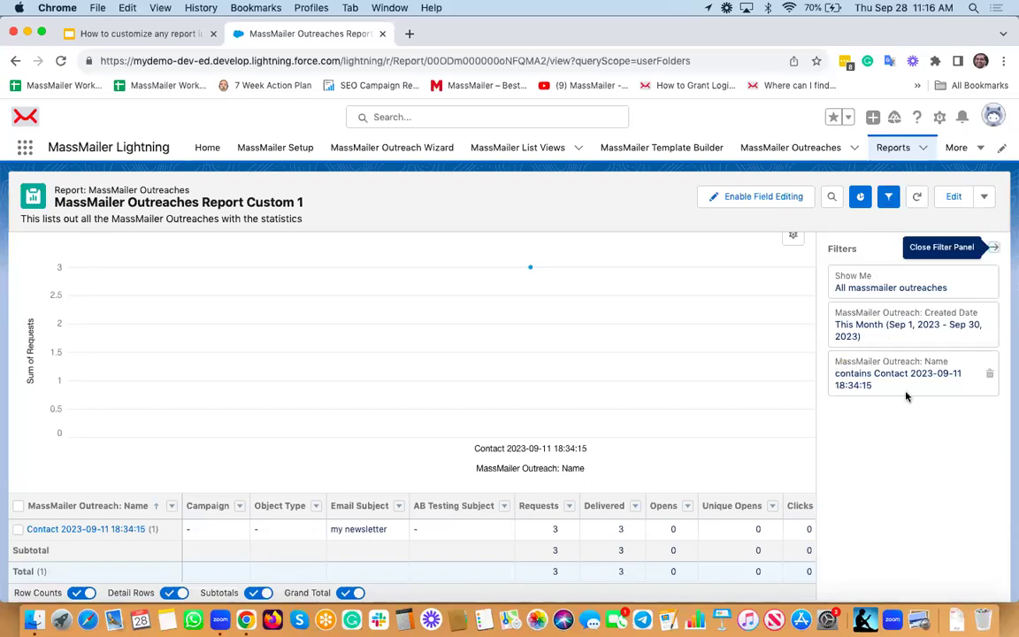
pyautogui.click(994, 252)
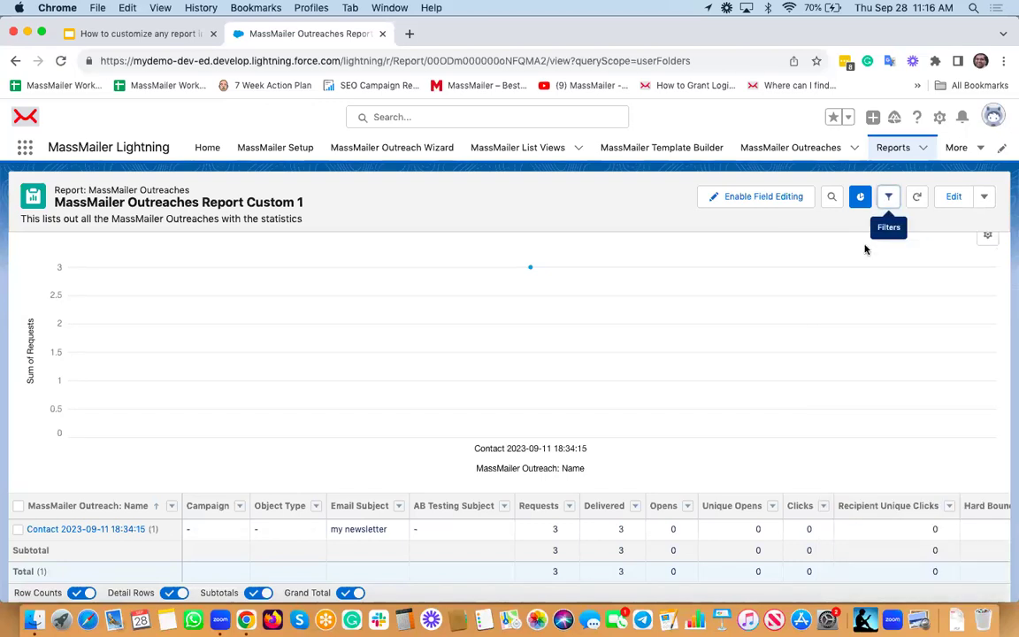
pyautogui.click(917, 201)
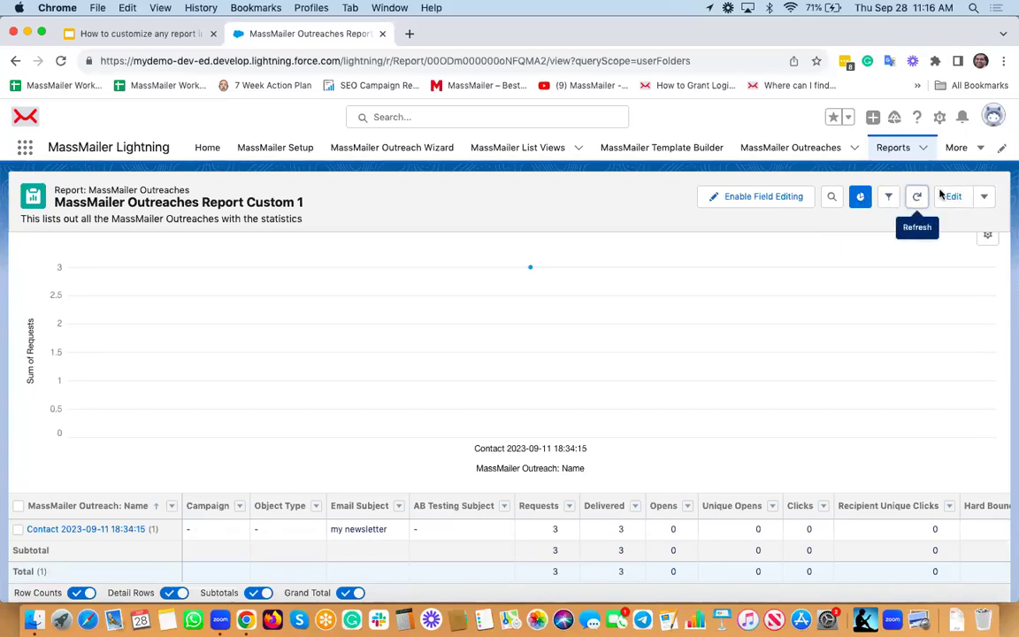
# Step: Export the report with the Formatted Report view in Excel Format .xlsx and dismiss the download list
pyautogui.click(983, 197)
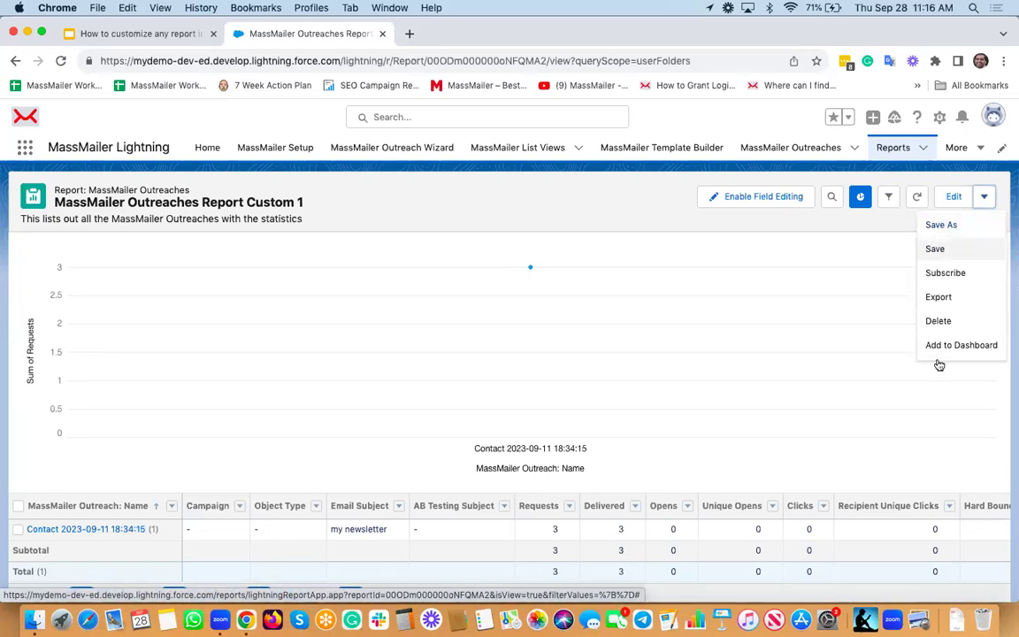
pyautogui.click(939, 300)
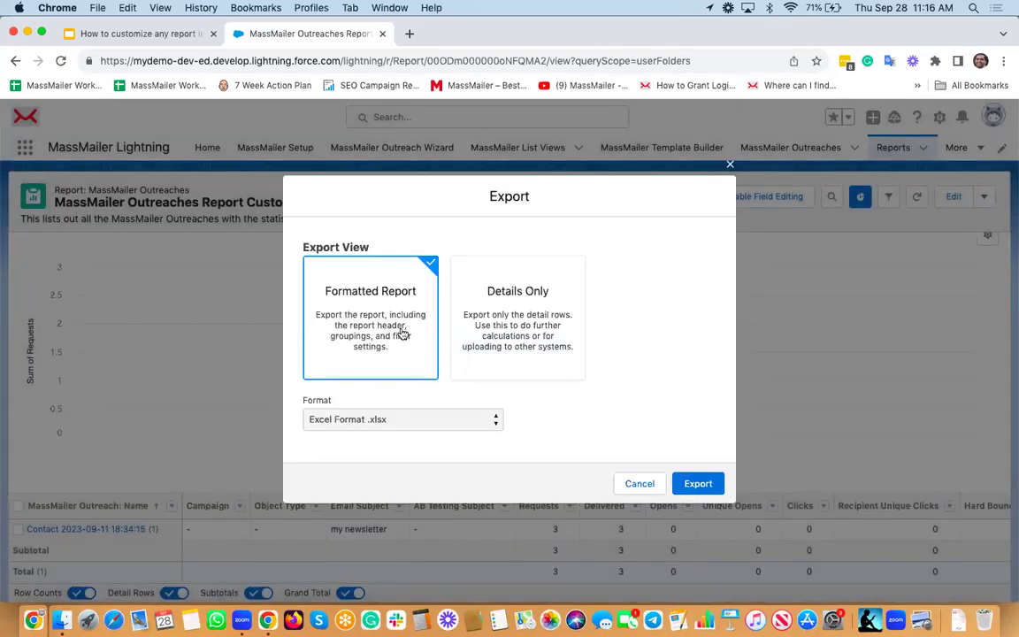
pyautogui.click(493, 321)
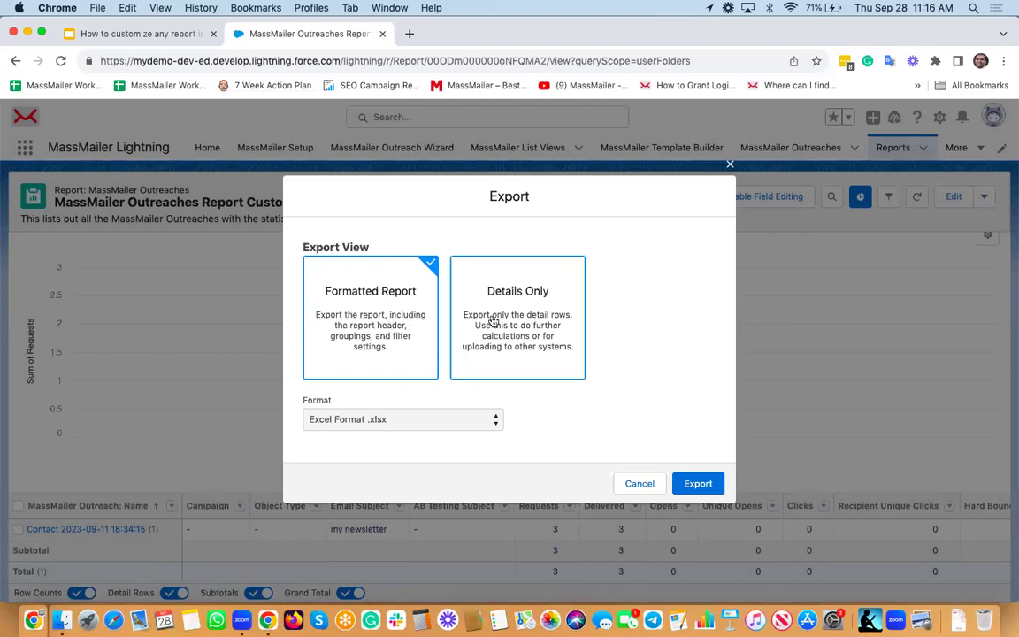
pyautogui.click(386, 333)
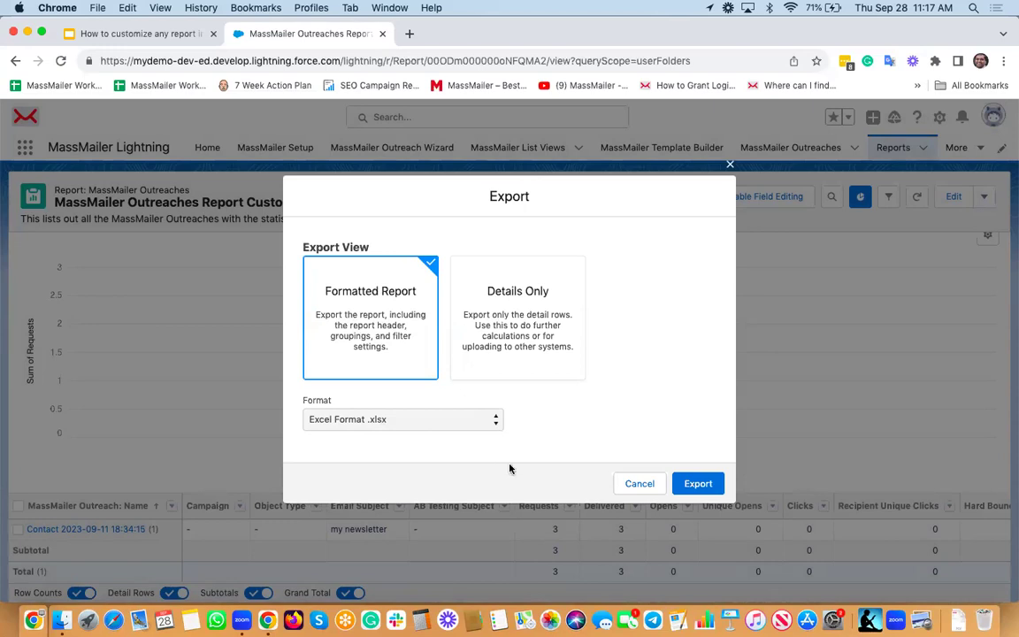
pyautogui.click(698, 484)
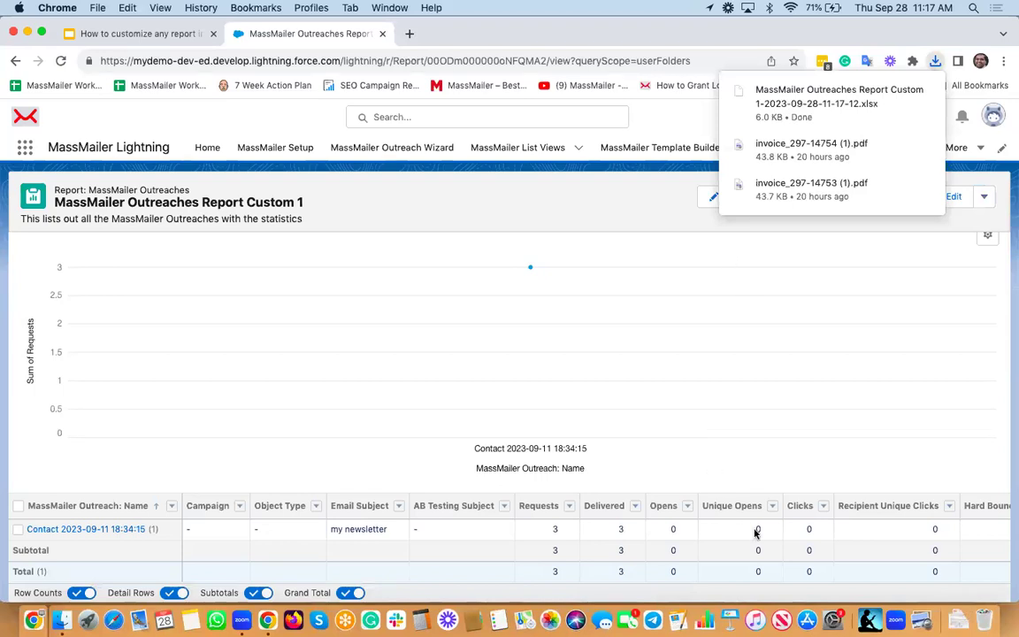
pyautogui.click(594, 217)
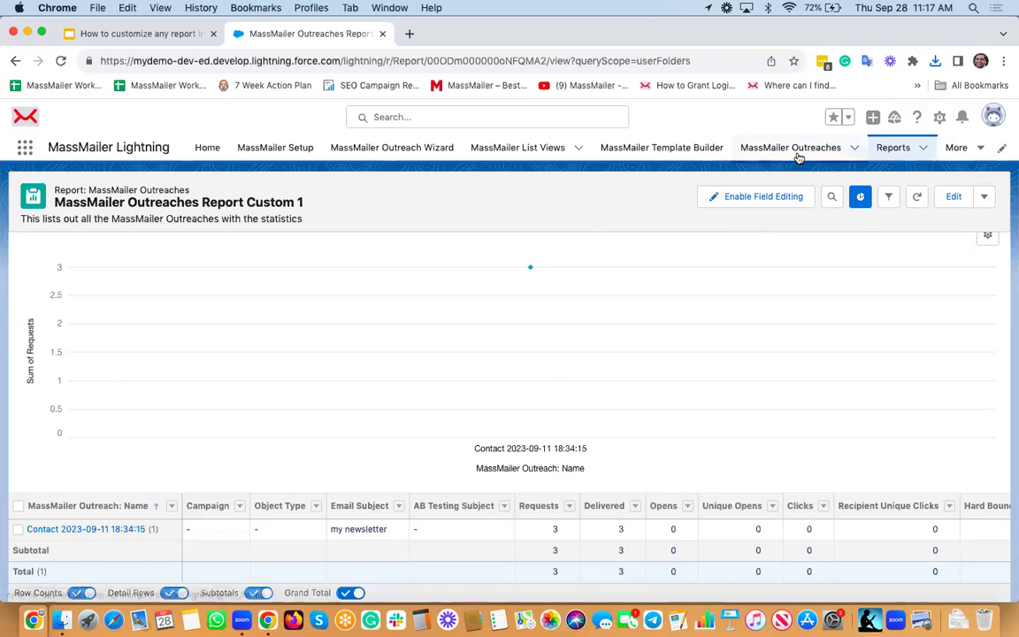
# Step: Return to the reports overview and open the MassMailer Reports folder from the list of all folders
pyautogui.click(895, 150)
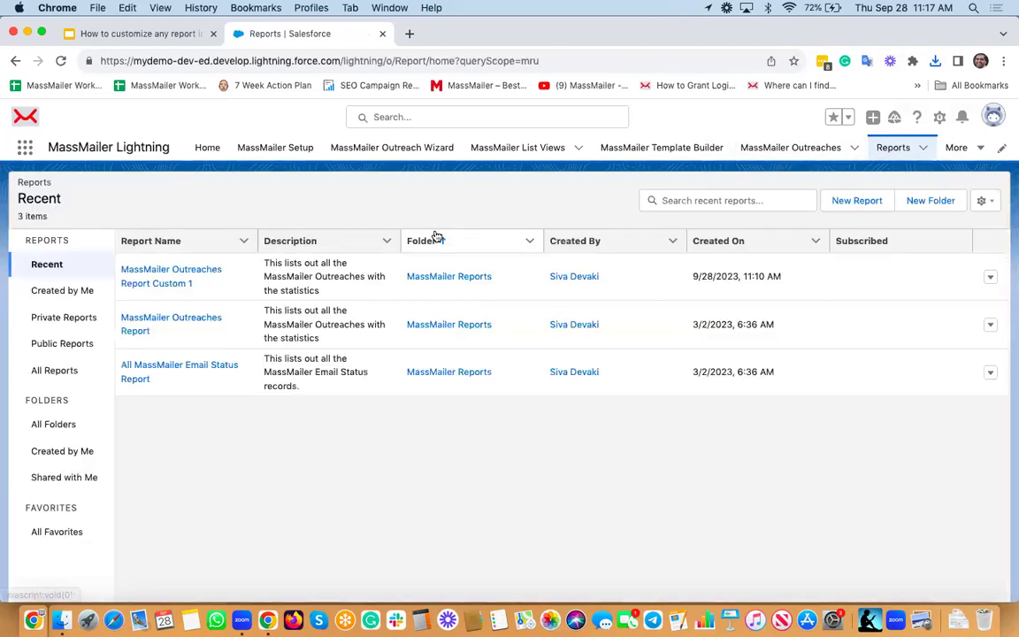
pyautogui.click(54, 425)
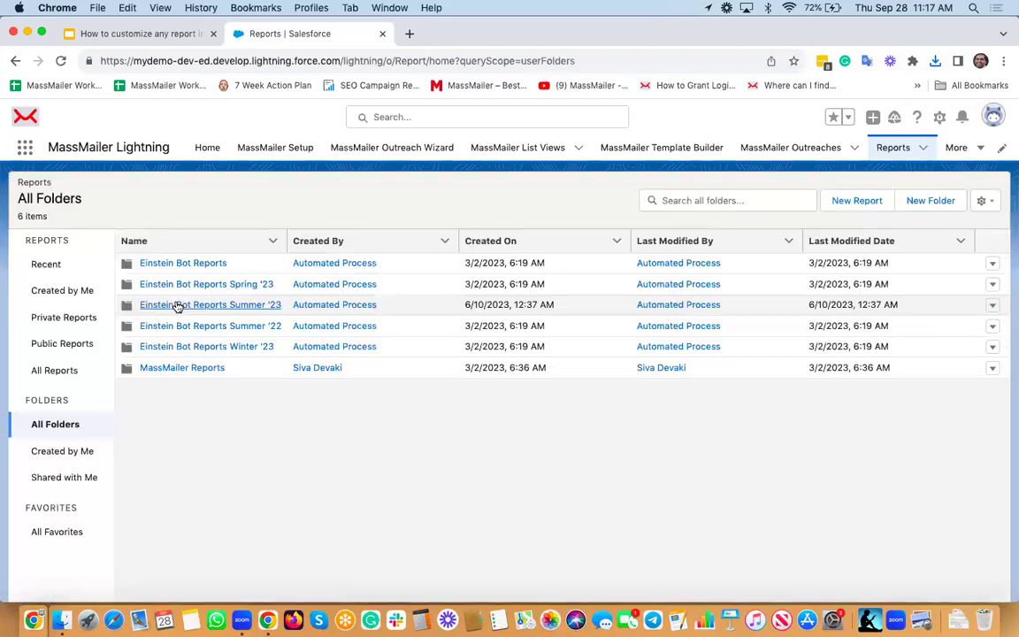
pyautogui.click(176, 369)
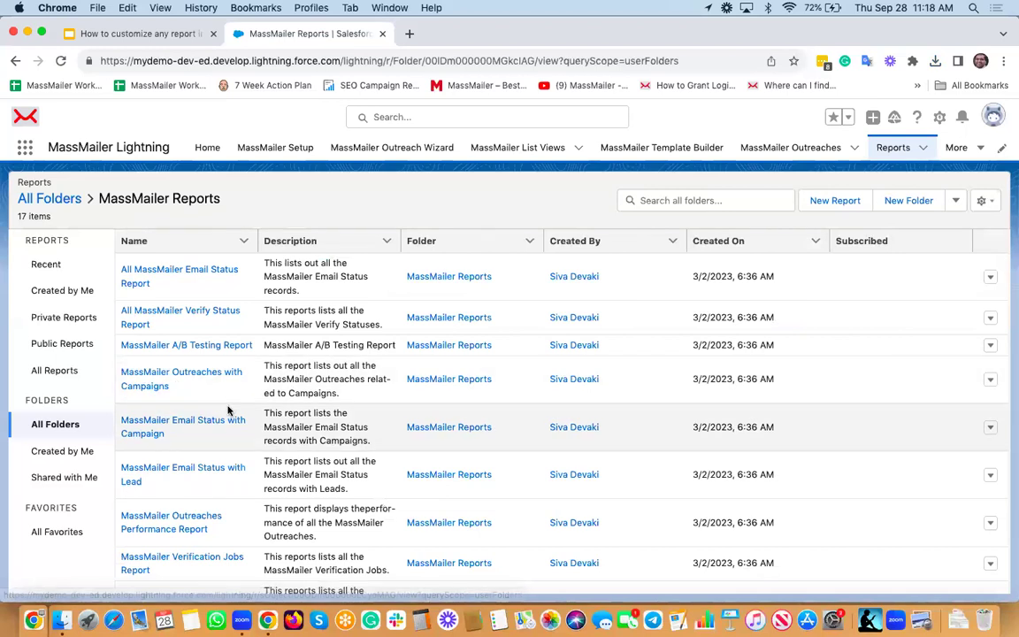
# Step: Find the MassMailer Email Status with Contact report in the folder and open it for editing
pyautogui.scroll(-2, 228, 412)
pyautogui.scroll(-2, 228, 410)
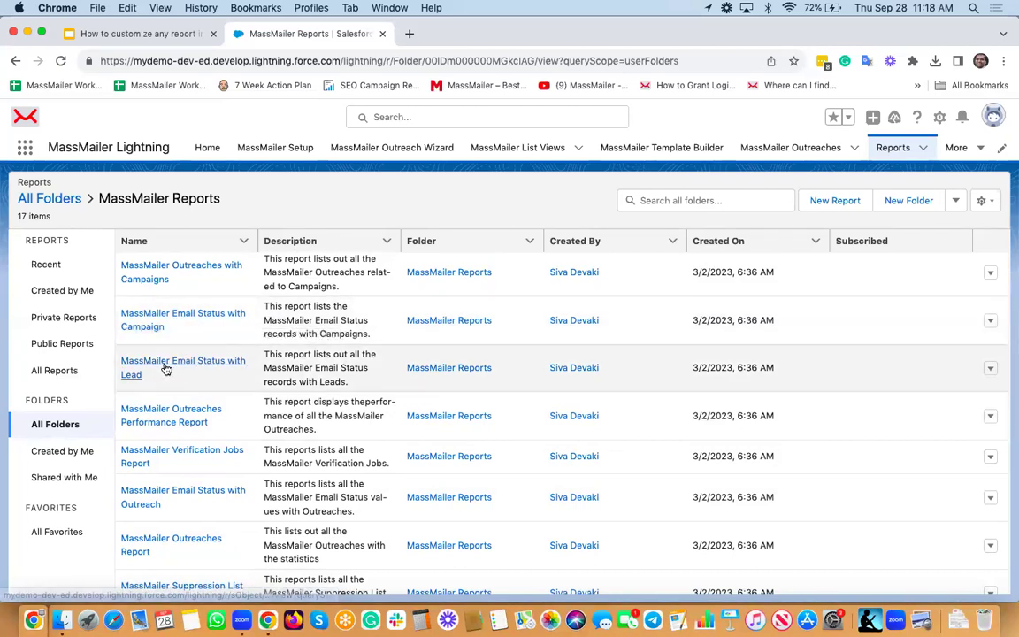
pyautogui.scroll(-2, 214, 408)
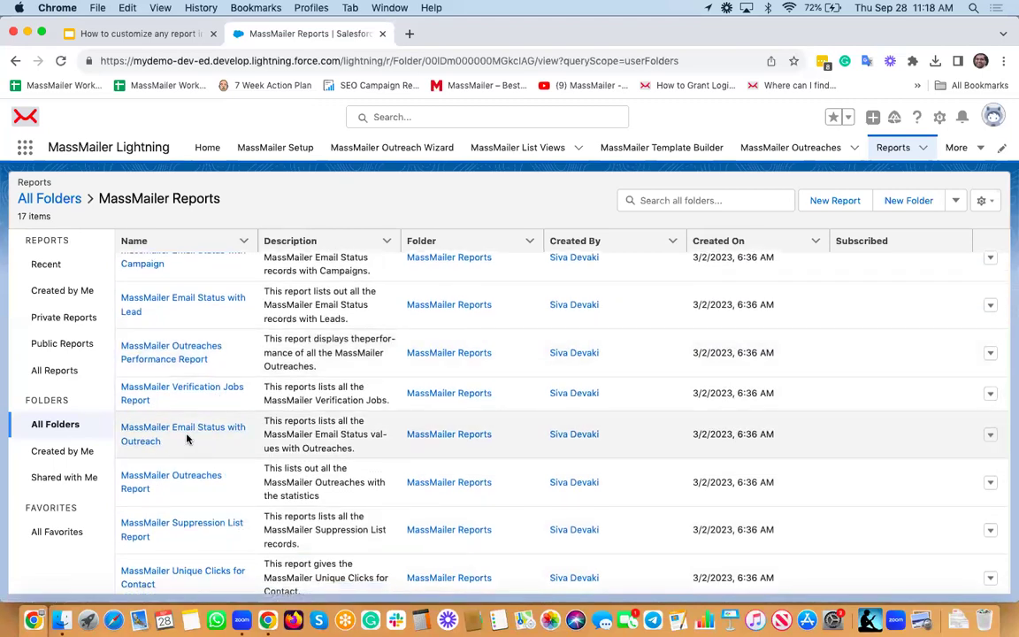
pyautogui.scroll(-1, 189, 437)
pyautogui.scroll(-4, 187, 437)
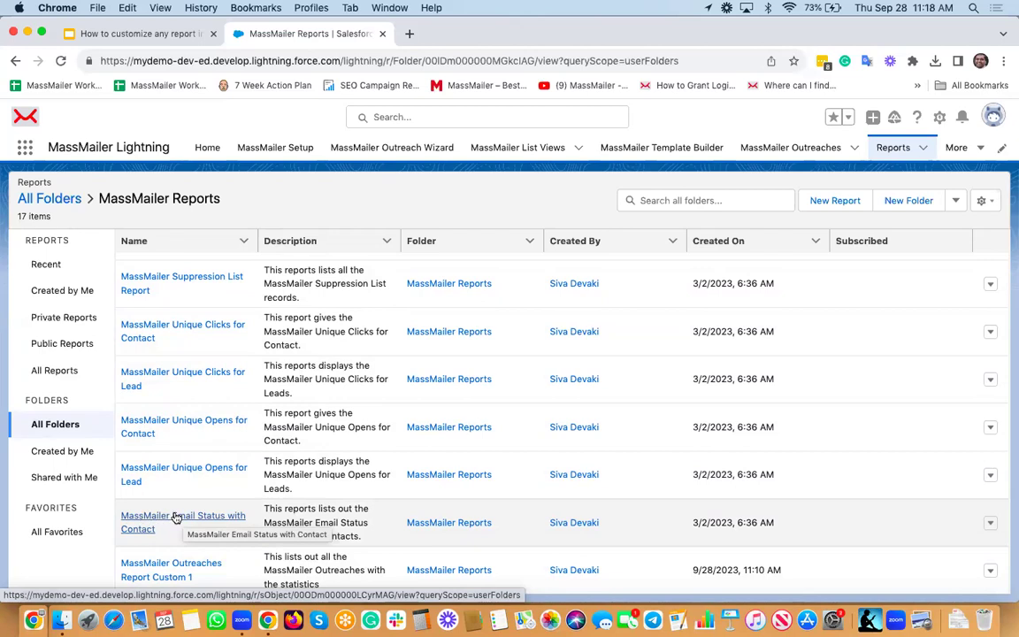
pyautogui.click(176, 519)
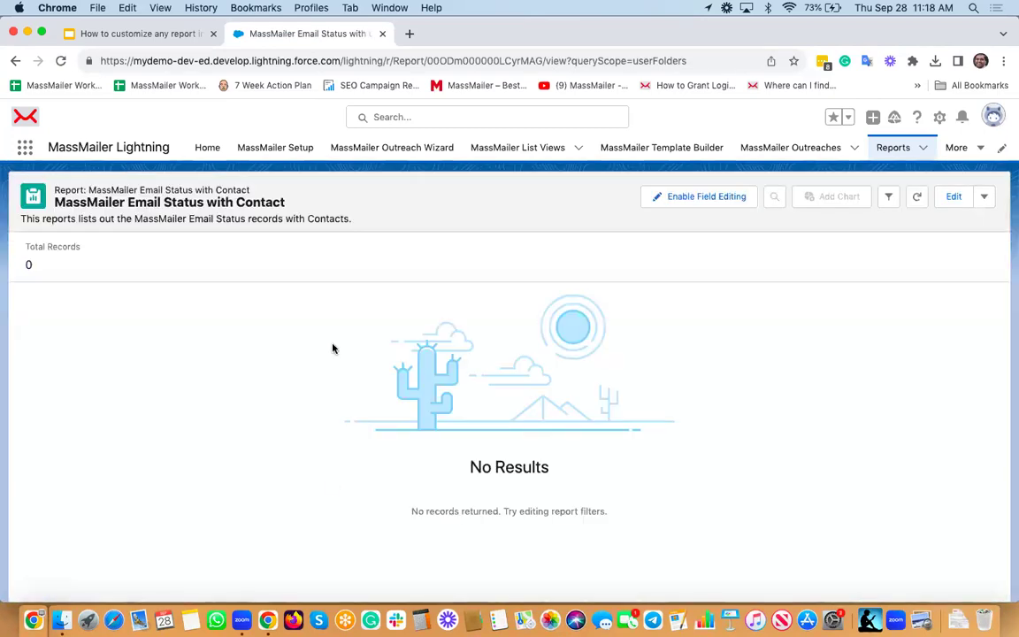
pyautogui.click(953, 196)
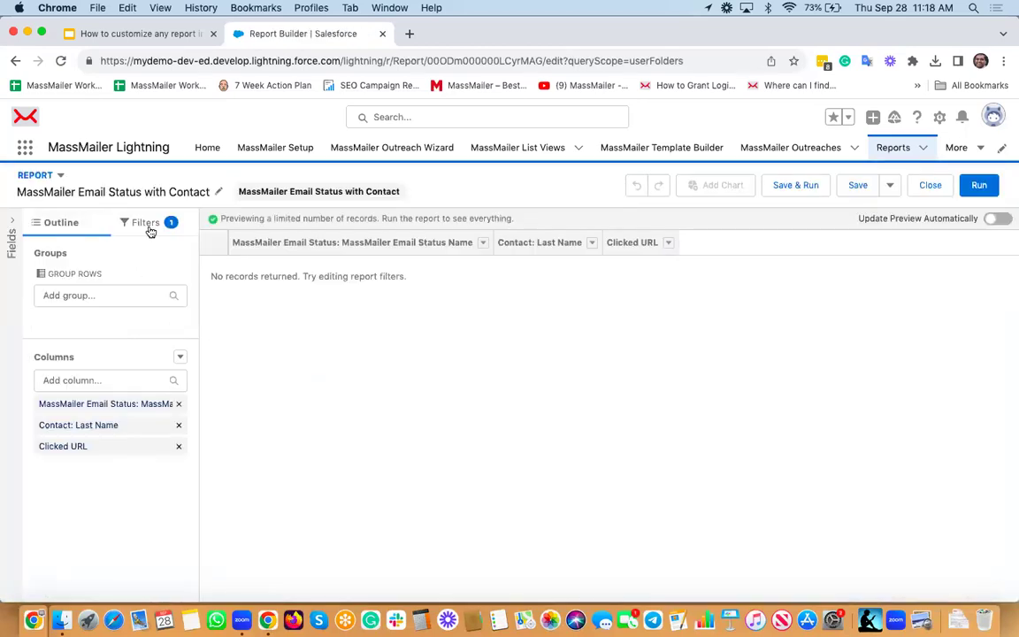
# Step: Remove the Clicked URL filter from the email status report and refresh the preview
pyautogui.click(146, 224)
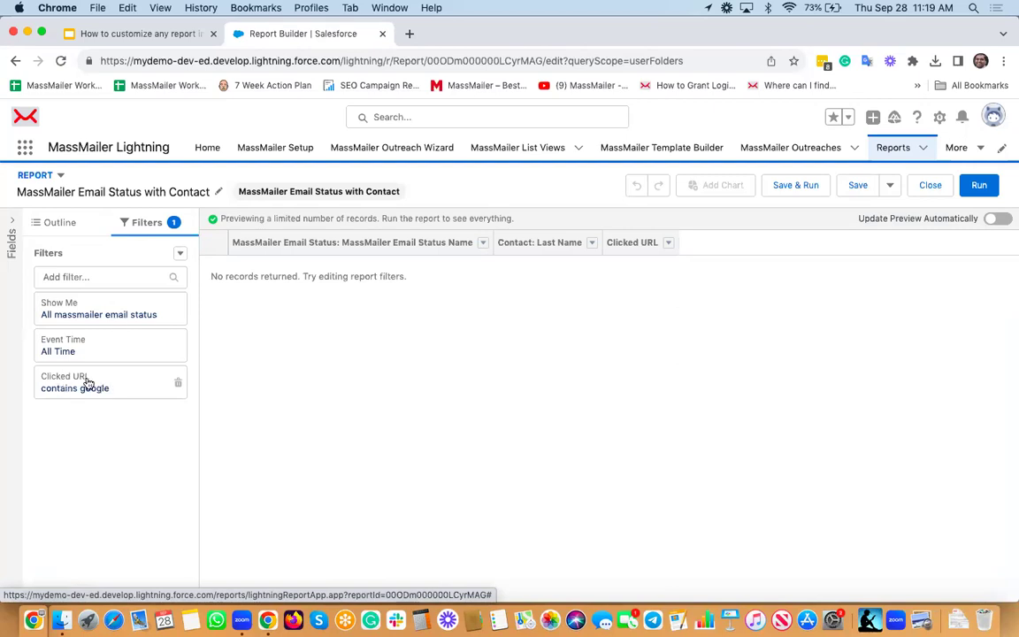
pyautogui.click(178, 387)
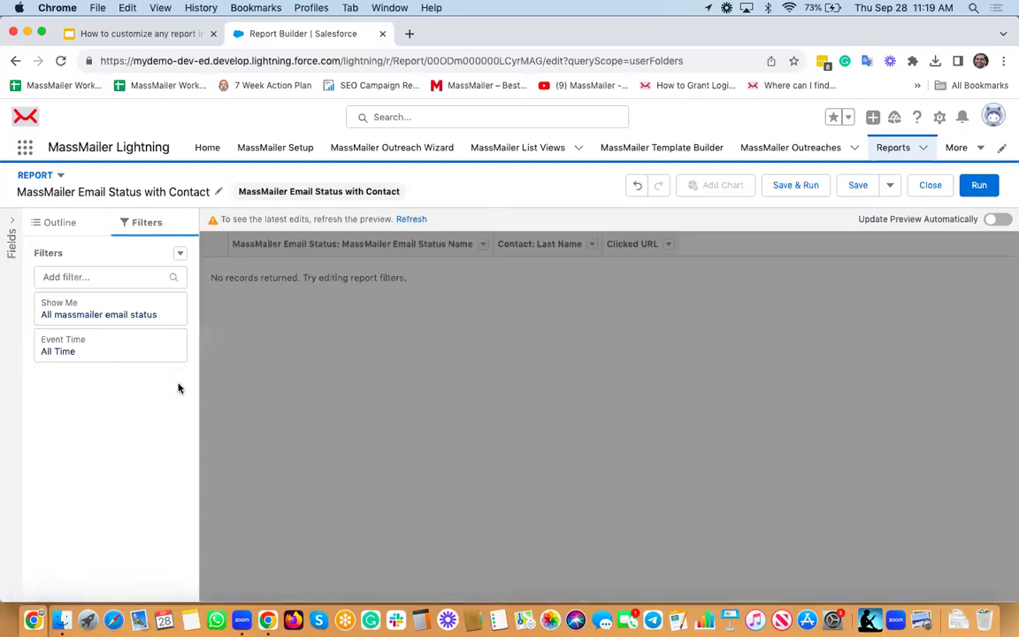
pyautogui.click(408, 220)
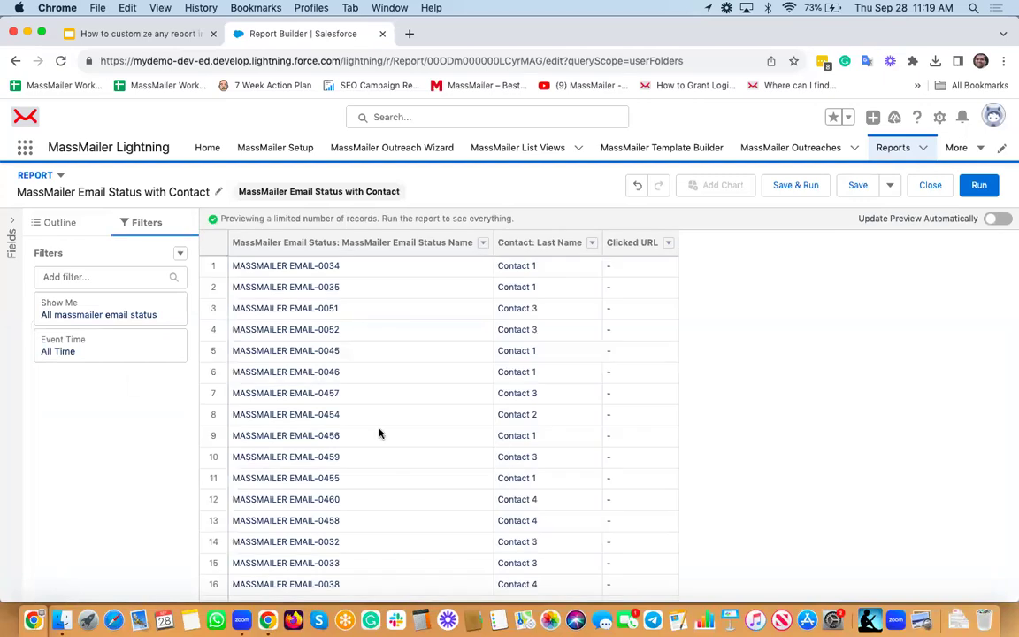
pyautogui.scroll(-2, 411, 311)
pyautogui.scroll(-10, 411, 311)
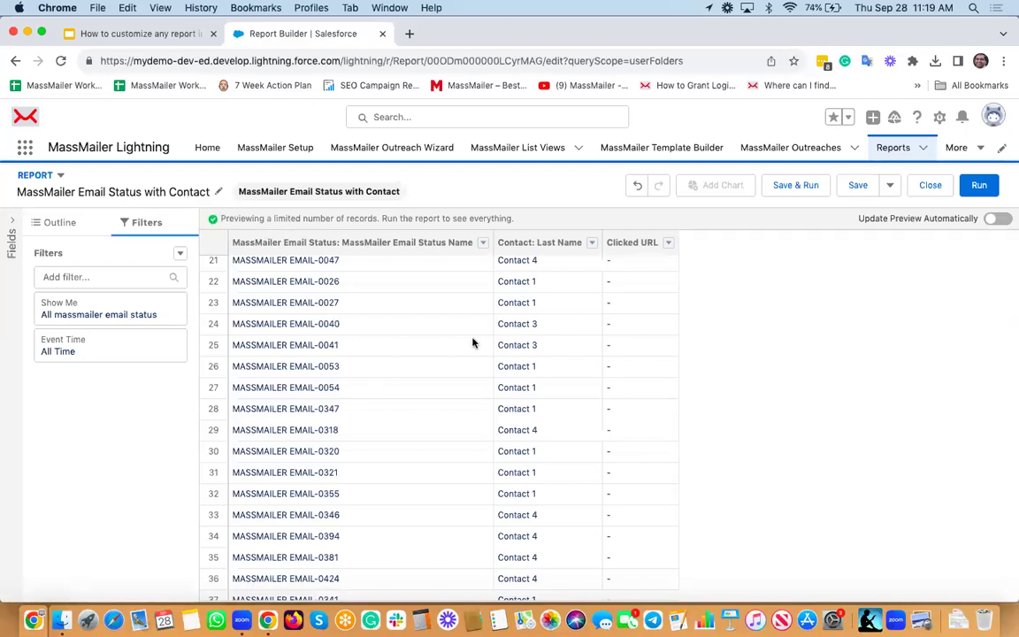
pyautogui.scroll(3, 473, 342)
pyautogui.scroll(5, 481, 406)
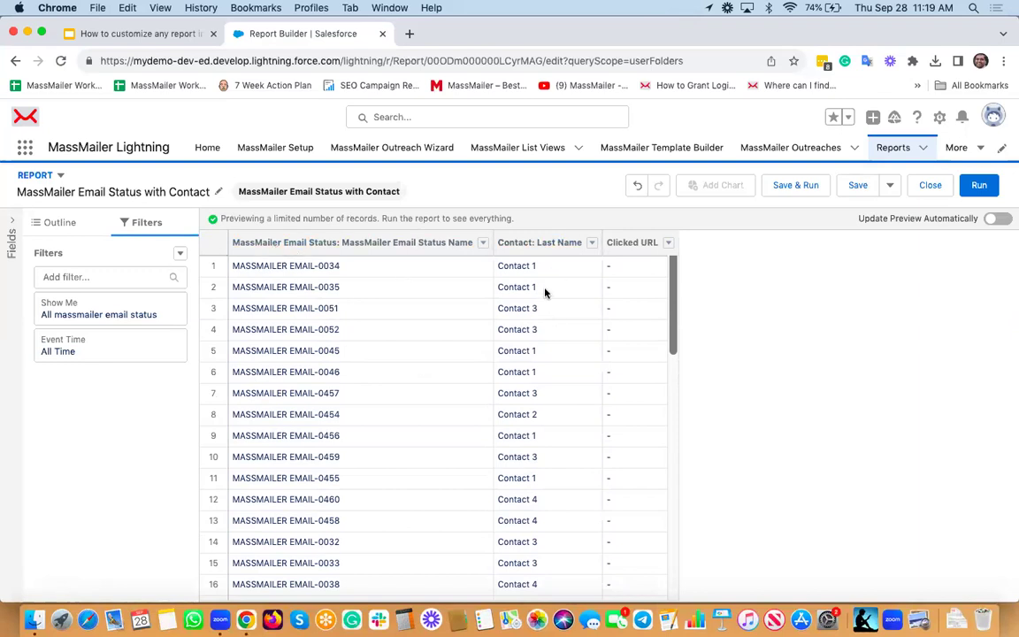
# Step: Add the Bounce Type and Email Subject columns to the email status report
pyautogui.click(53, 222)
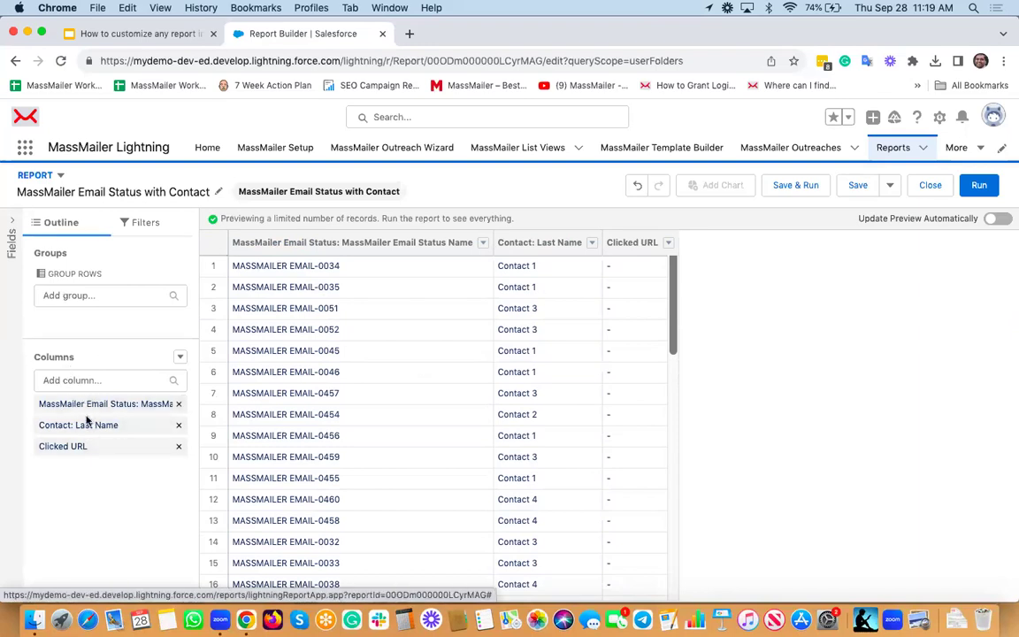
pyautogui.click(107, 379)
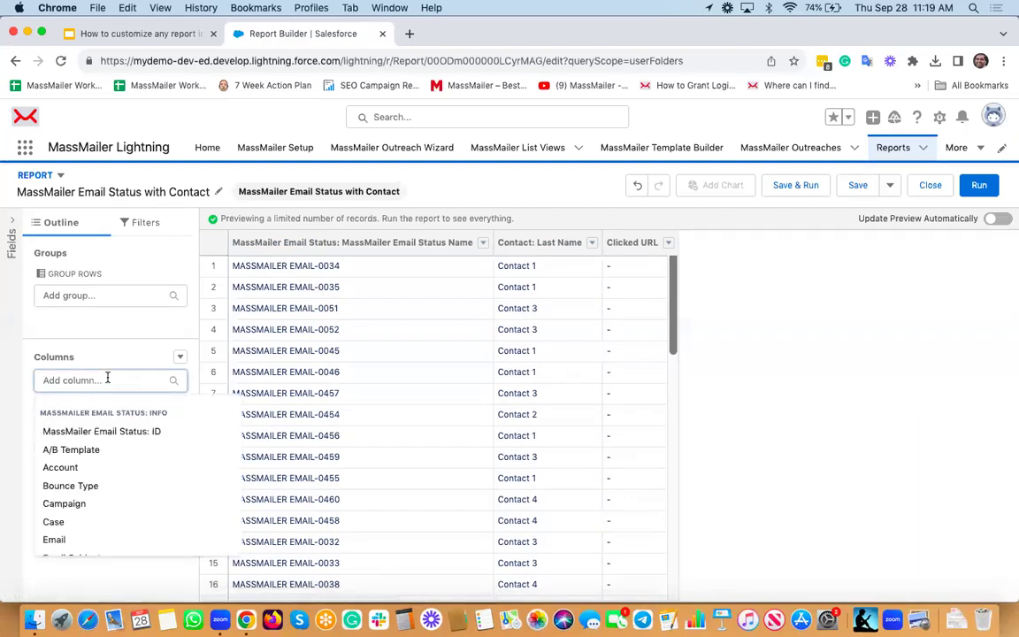
pyautogui.click(71, 486)
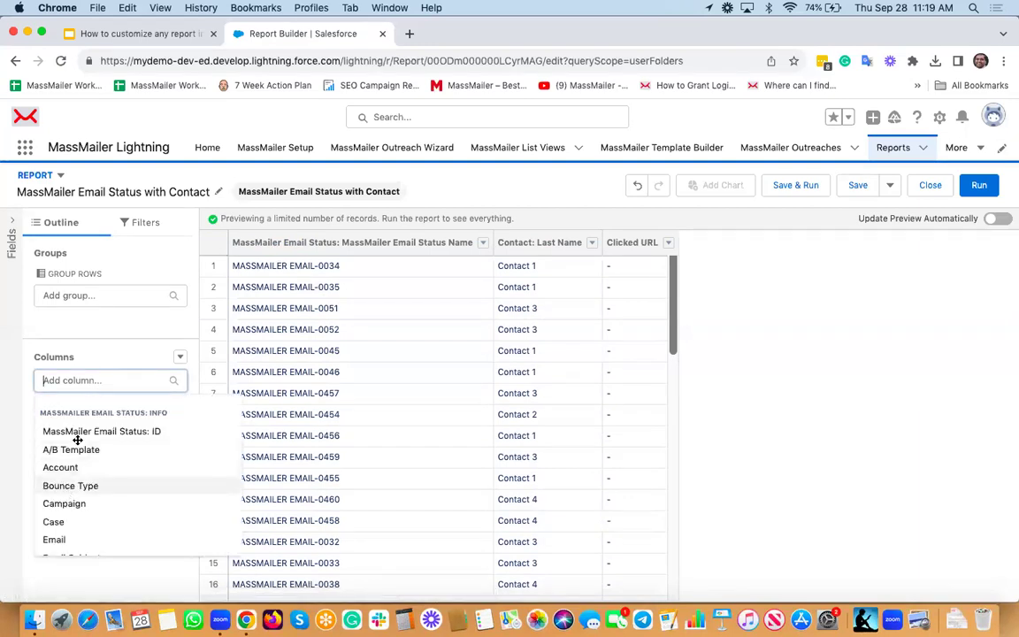
pyautogui.click(102, 385)
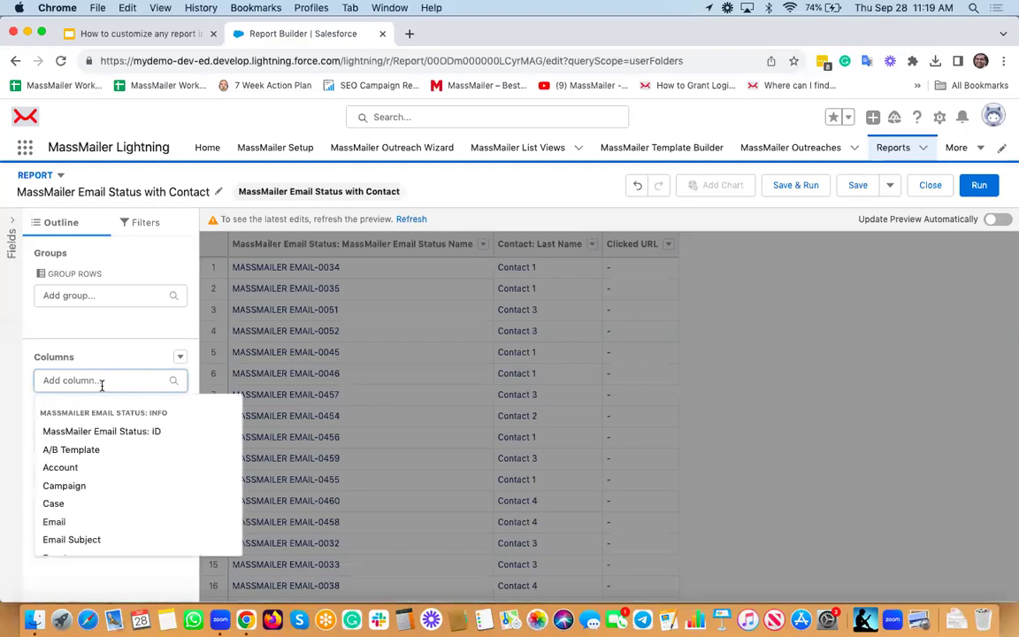
pyautogui.write('email')
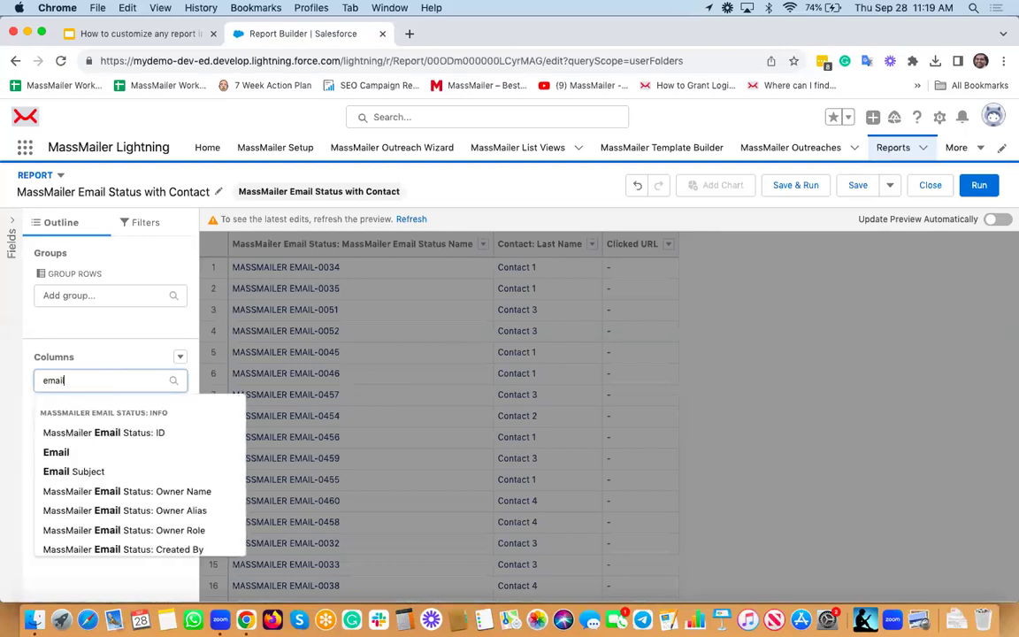
pyautogui.click(98, 465)
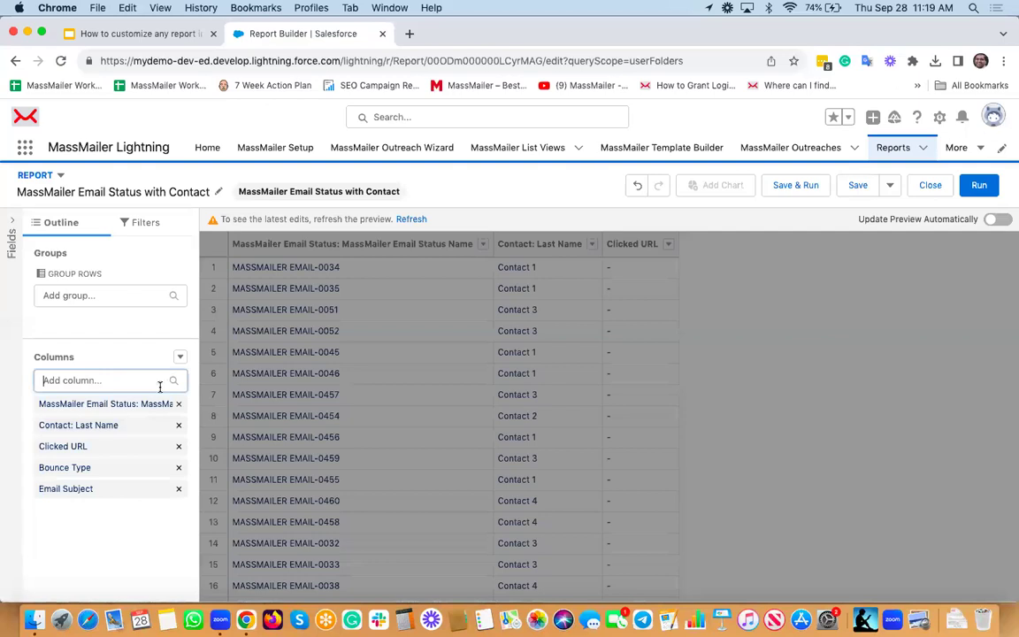
# Step: Add the Email column and the email status Type column to the report
pyautogui.write('email')
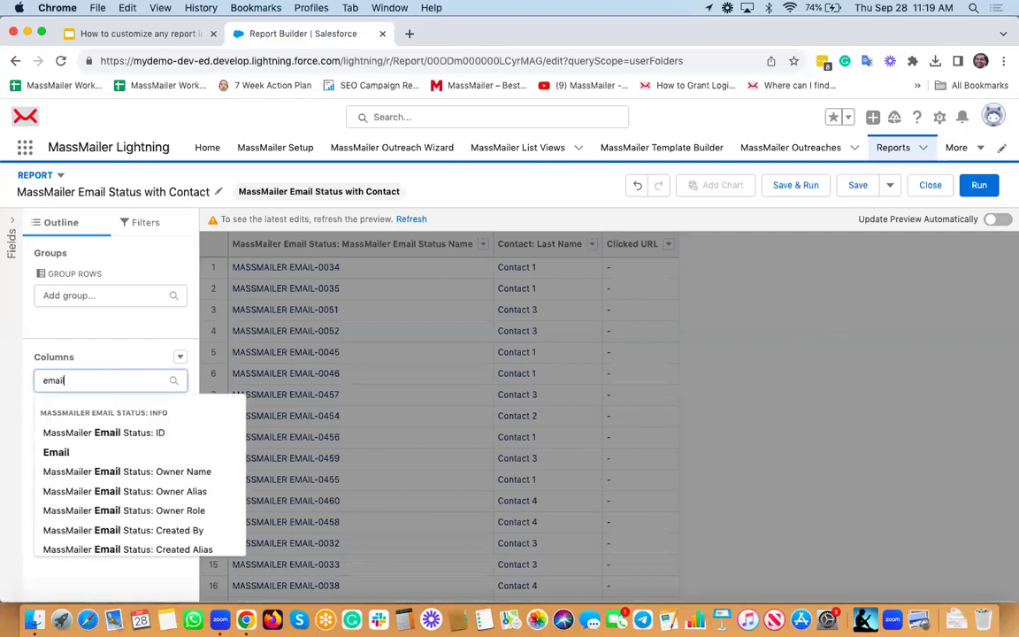
pyautogui.click(84, 451)
pyautogui.click(118, 376)
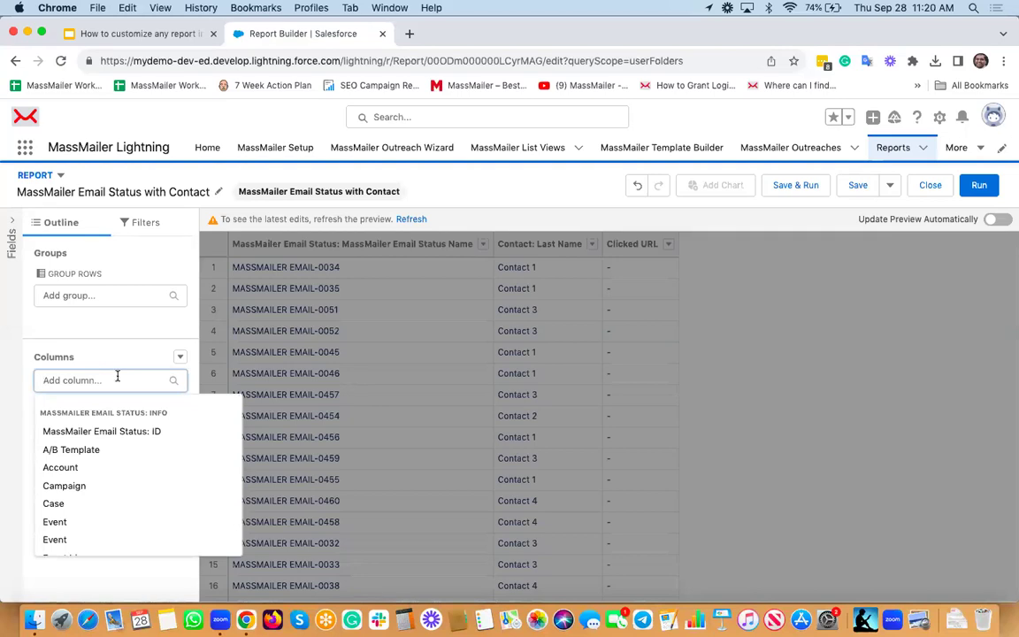
pyautogui.write('type')
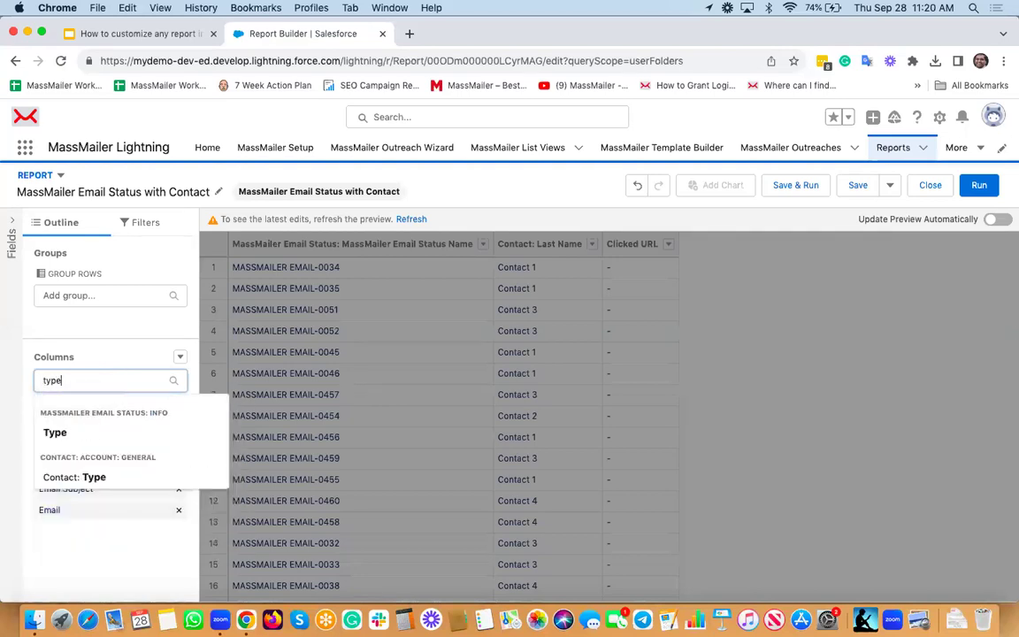
pyautogui.click(56, 434)
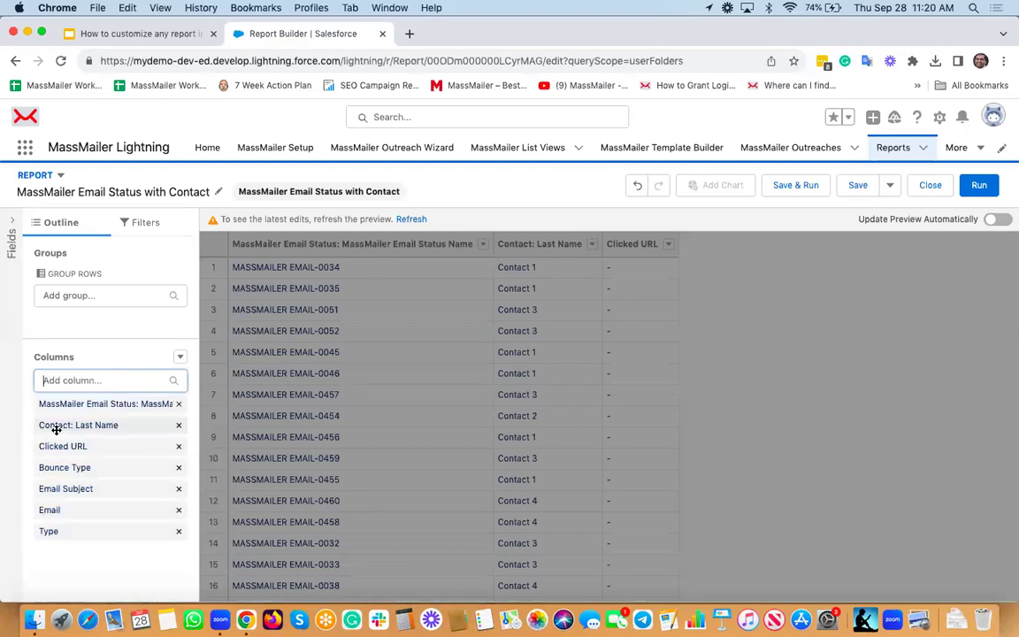
# Step: Look through the MassMailer Email Status fields available as additional report columns
pyautogui.click(125, 379)
pyautogui.scroll(-4, 129, 437)
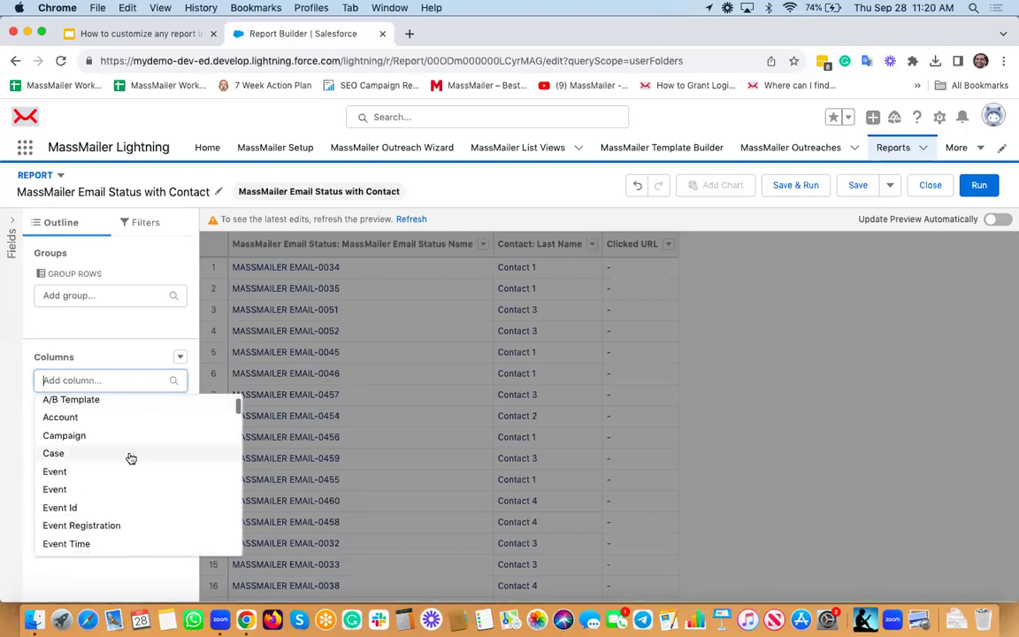
pyautogui.scroll(-5, 130, 459)
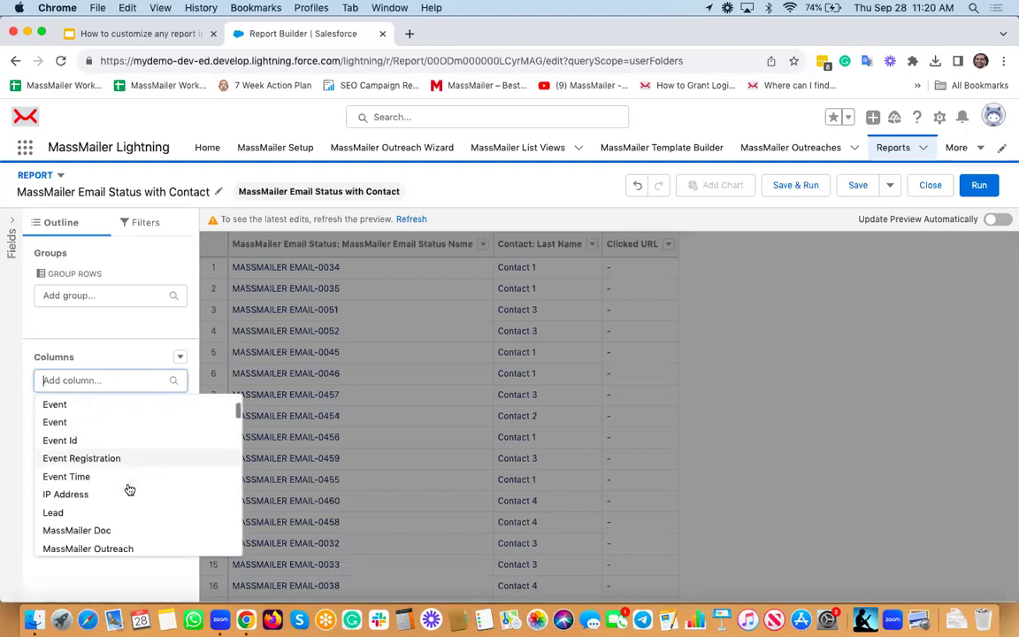
pyautogui.scroll(-1, 129, 489)
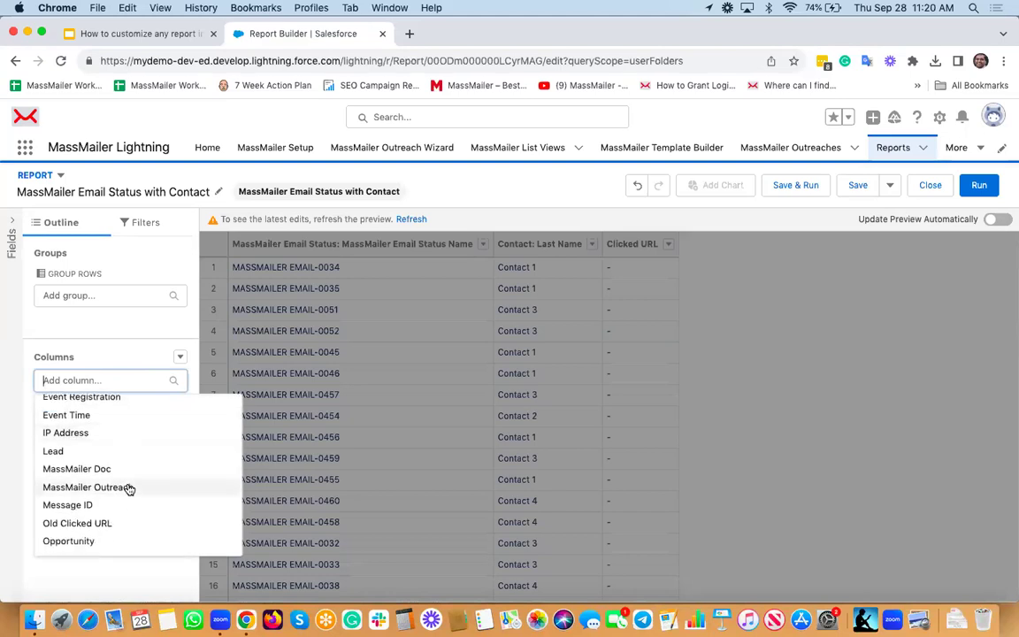
pyautogui.scroll(-1, 129, 489)
pyautogui.scroll(-1, 129, 489)
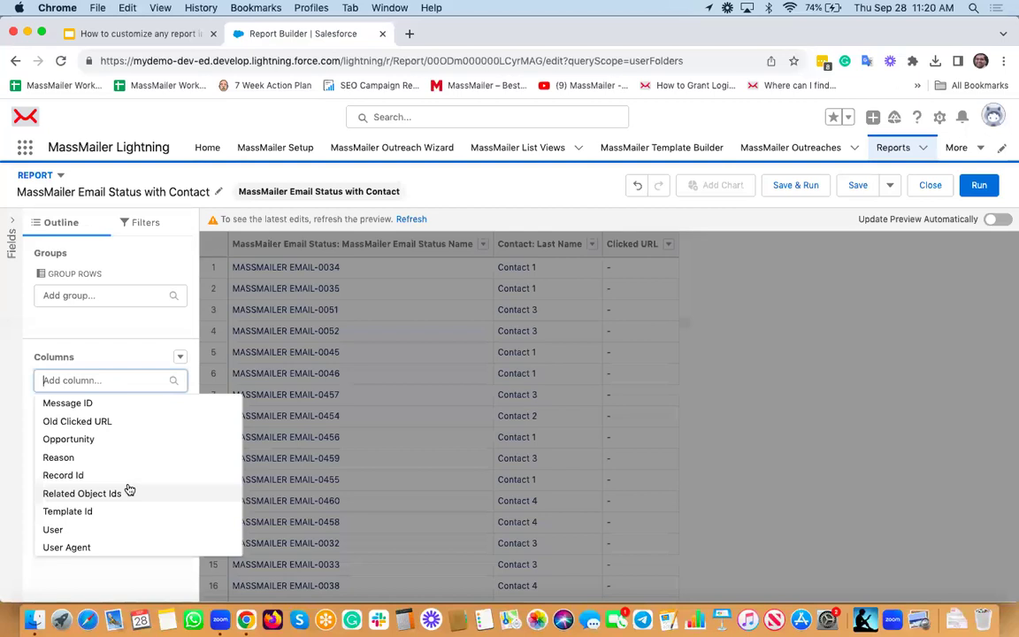
pyautogui.scroll(-1, 130, 489)
pyautogui.scroll(-1, 143, 455)
pyautogui.scroll(-5, 144, 454)
pyautogui.scroll(-3, 143, 455)
# Step: Examine the contact fields available as columns, from general, address and phone details to custom and account information
pyautogui.scroll(5, 140, 454)
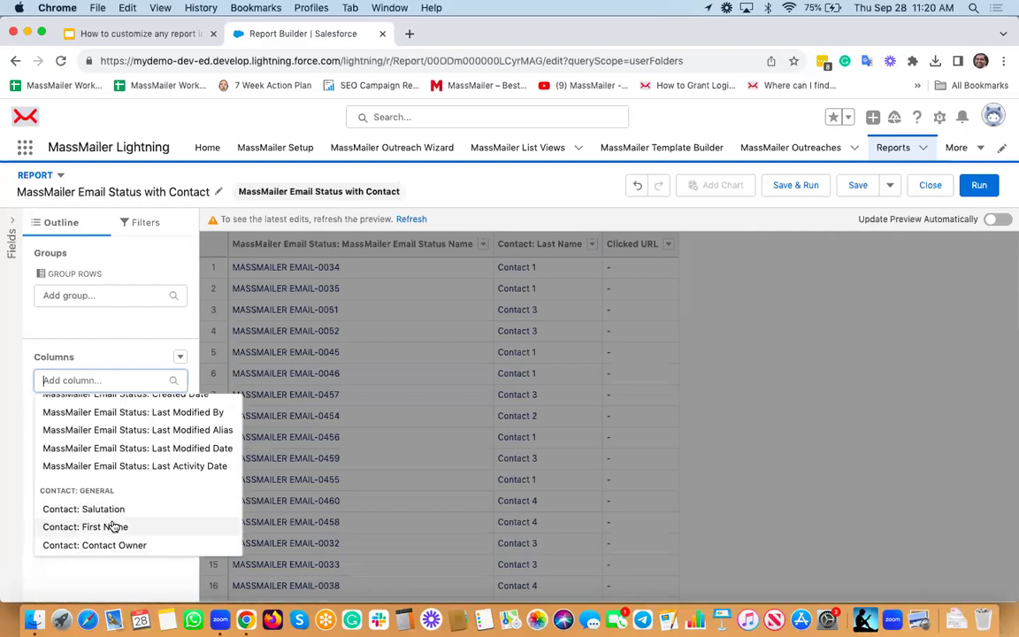
pyautogui.scroll(-15, 113, 526)
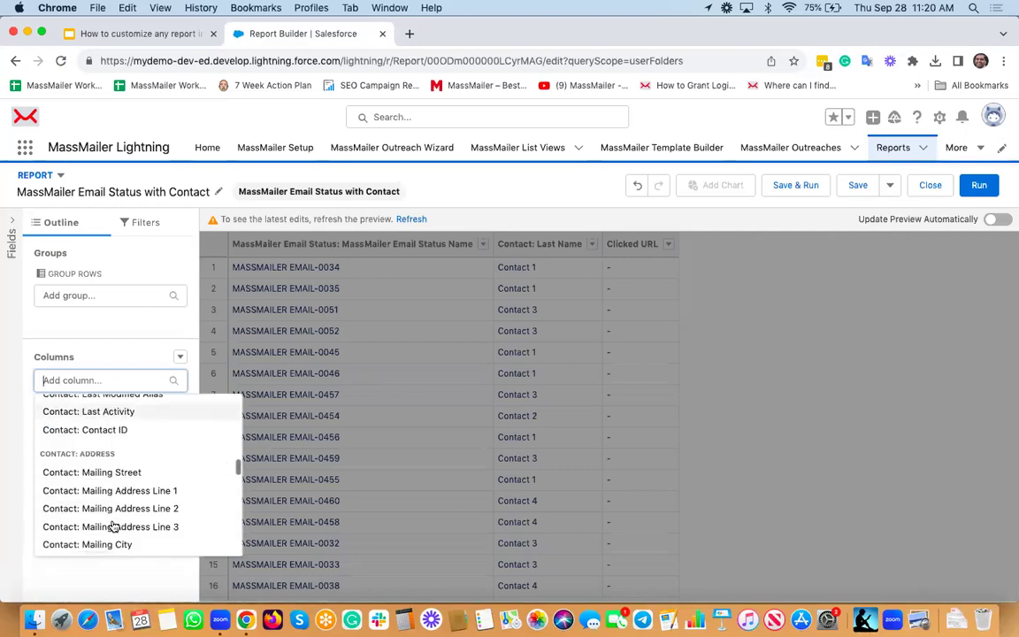
pyautogui.scroll(-1, 113, 526)
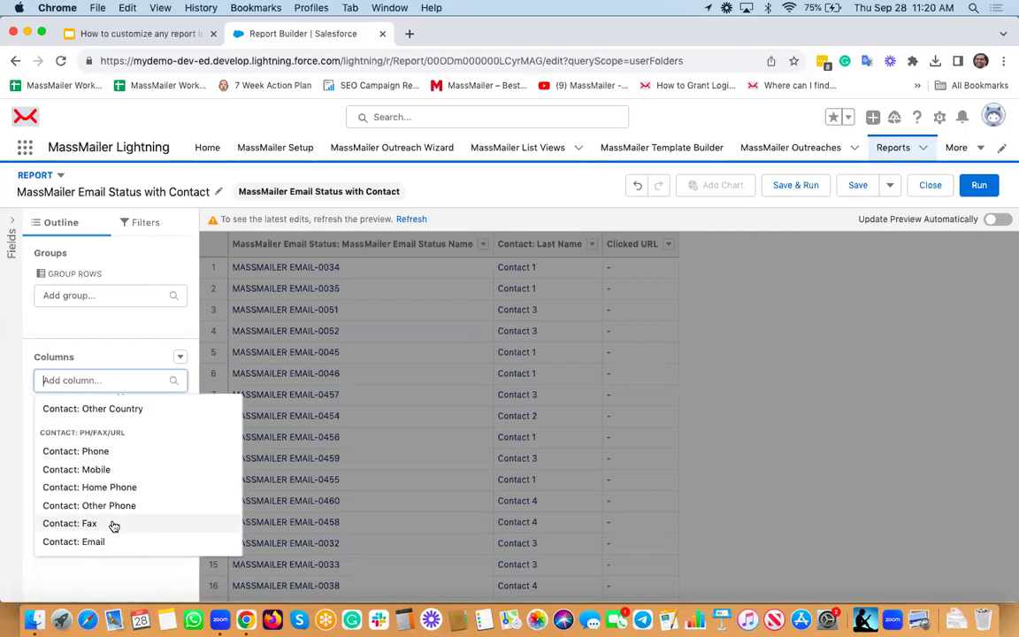
pyautogui.scroll(10, 113, 526)
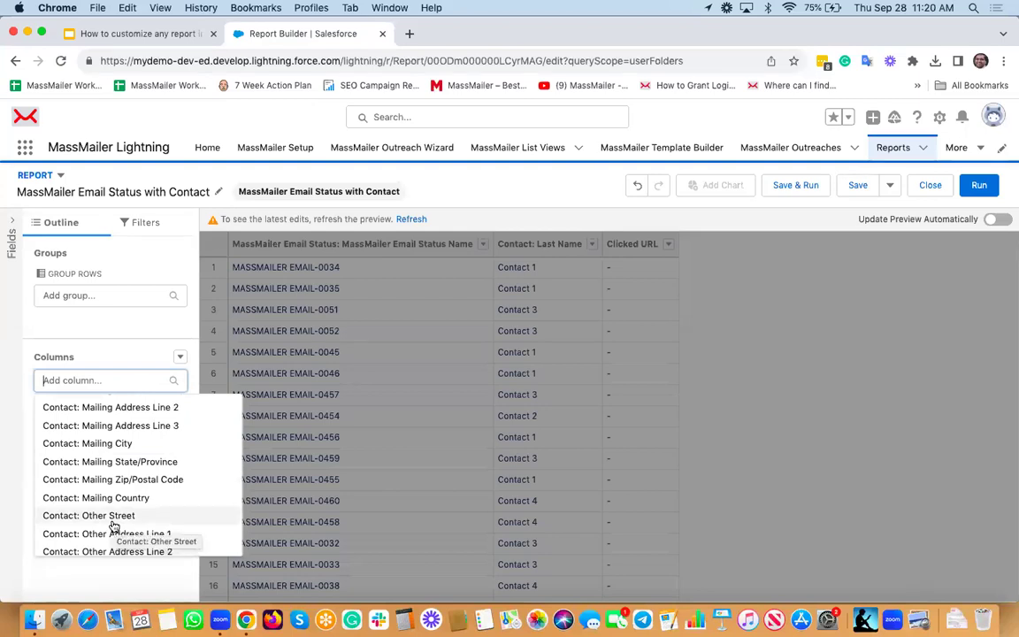
pyautogui.scroll(3, 118, 463)
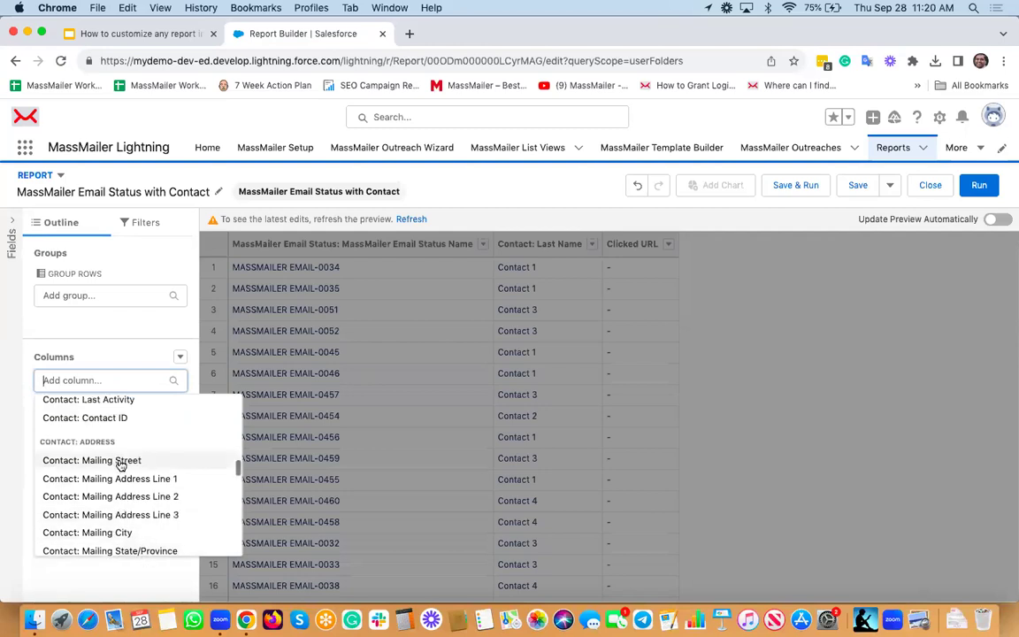
pyautogui.scroll(5, 121, 465)
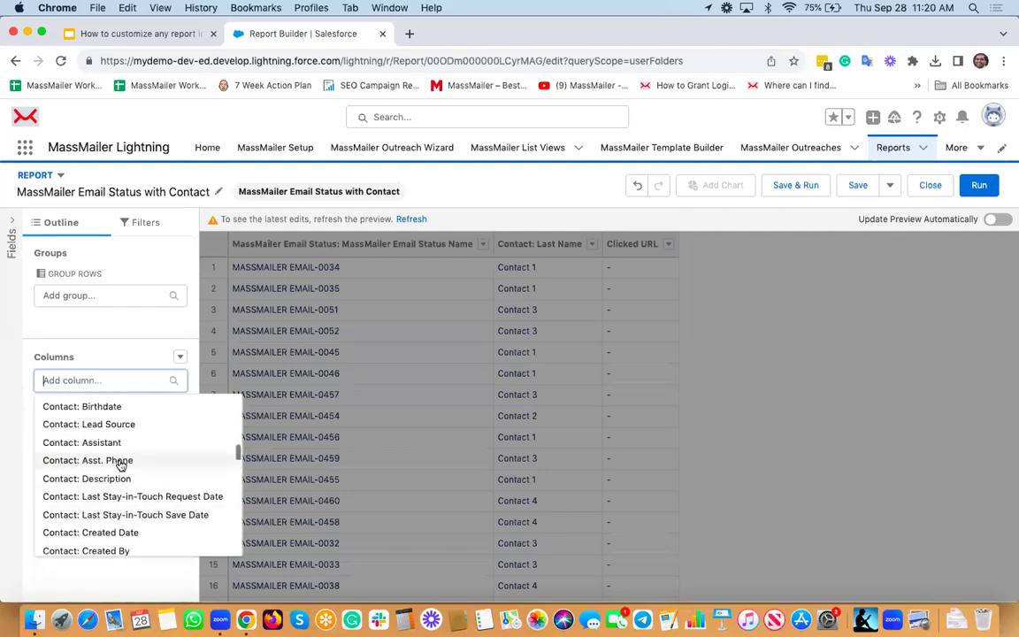
pyautogui.scroll(-5, 121, 465)
pyautogui.scroll(2, 121, 465)
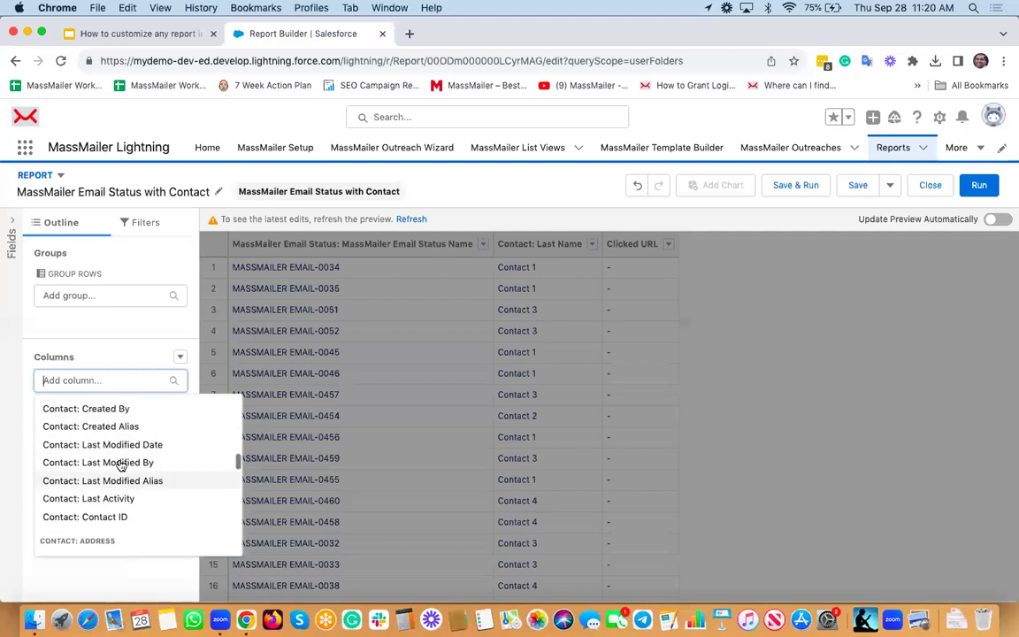
pyautogui.scroll(-8, 120, 466)
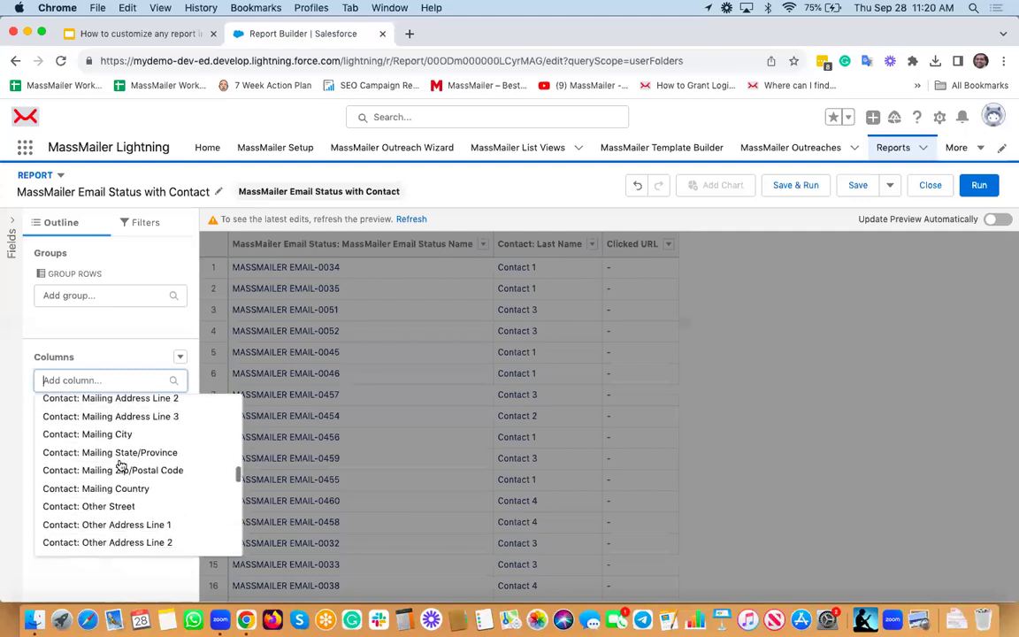
pyautogui.scroll(-3, 120, 465)
pyautogui.scroll(-3, 121, 465)
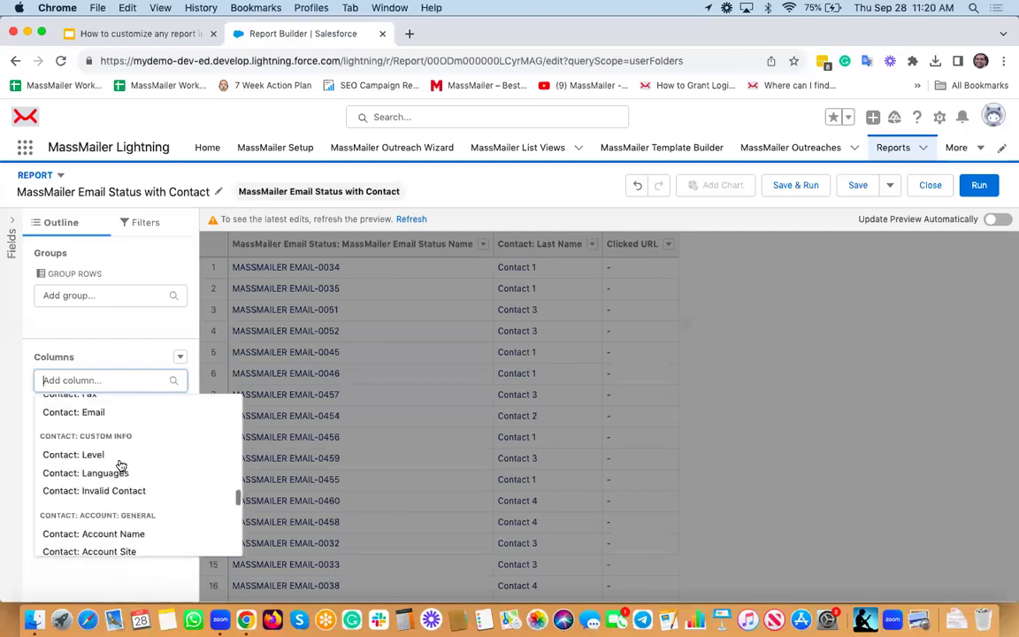
pyautogui.scroll(-2, 120, 465)
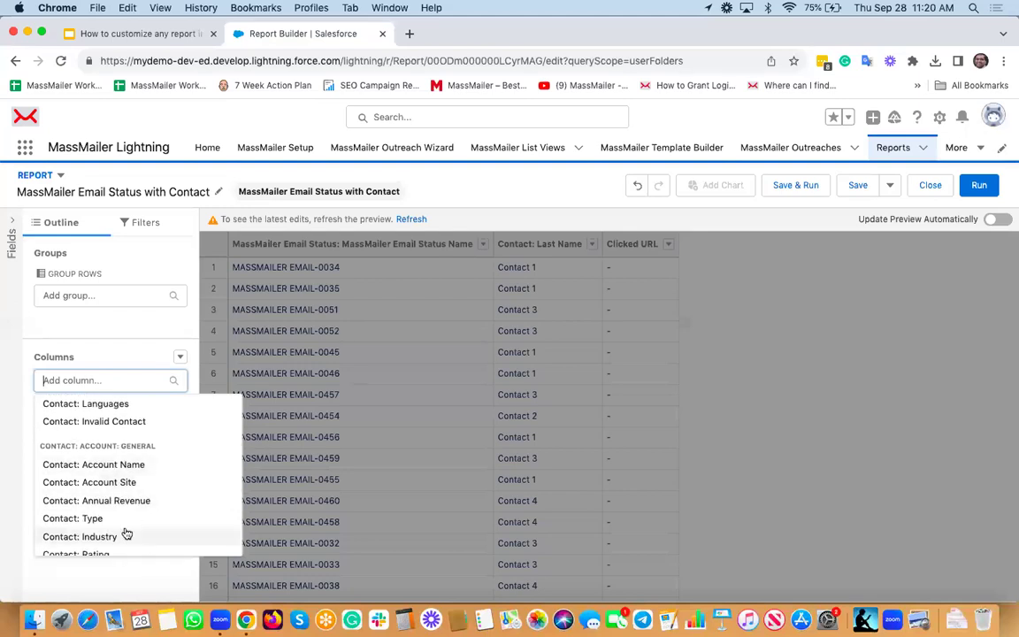
pyautogui.scroll(-5, 126, 533)
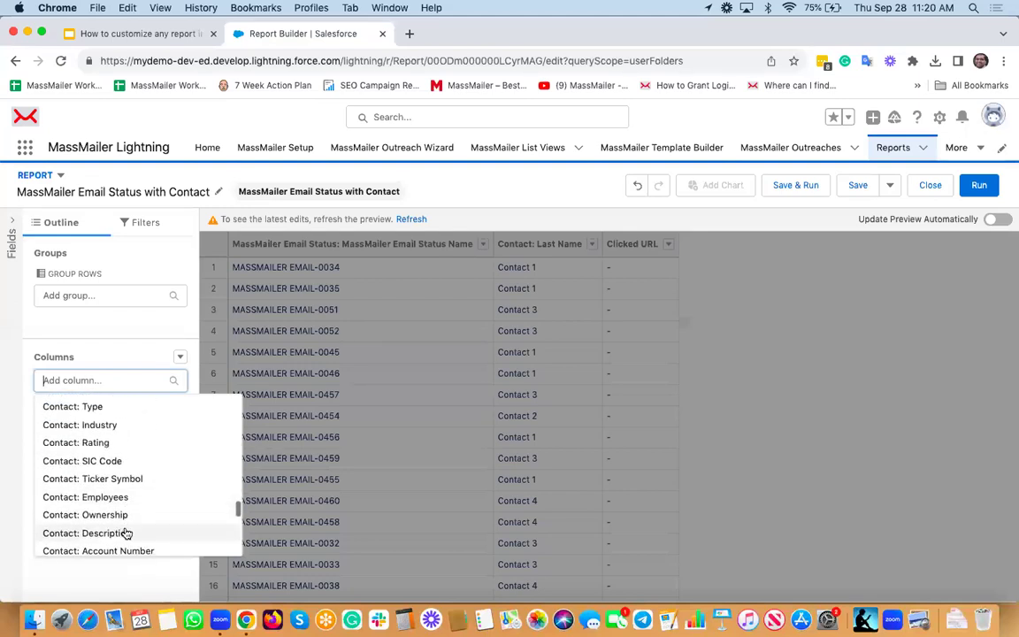
pyautogui.scroll(-10, 126, 533)
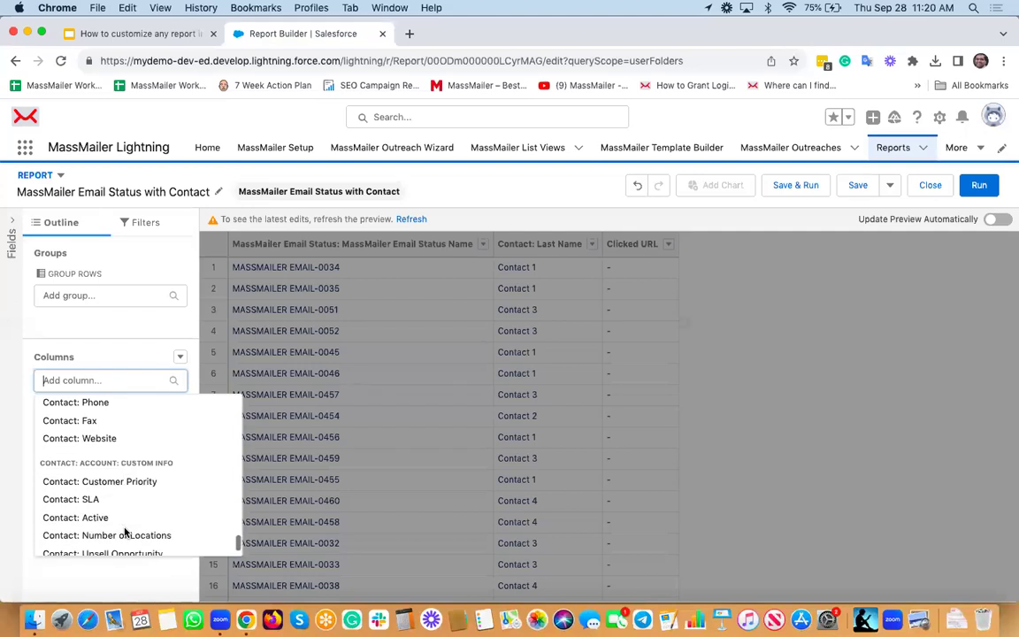
# Step: Add the Contact: First Name column to the email status report and refresh the preview to check it
pyautogui.scroll(10, 126, 533)
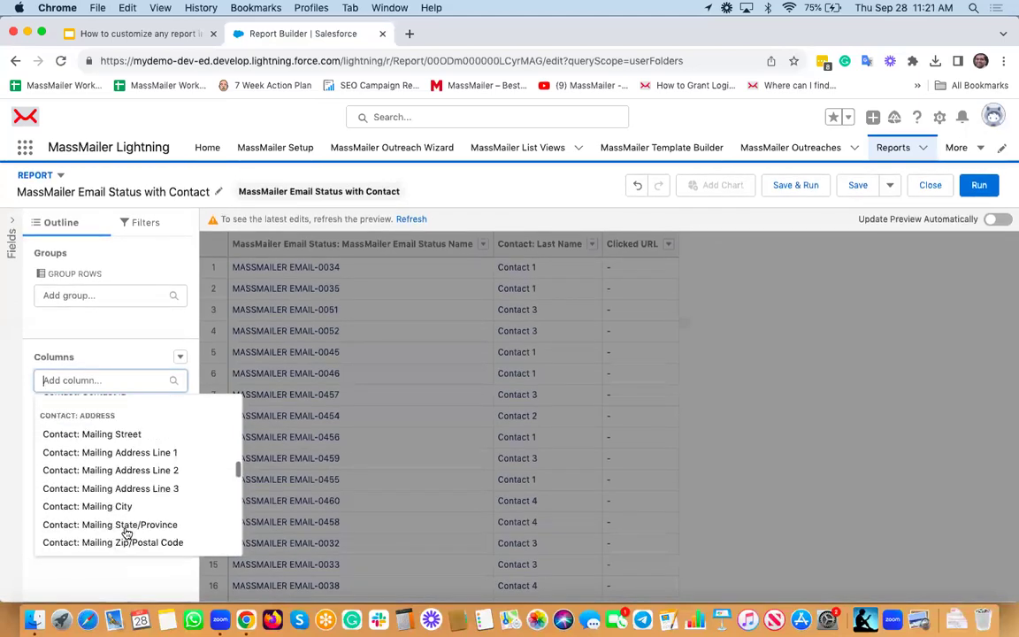
pyautogui.scroll(10, 126, 533)
pyautogui.scroll(-5, 127, 533)
pyautogui.click(103, 436)
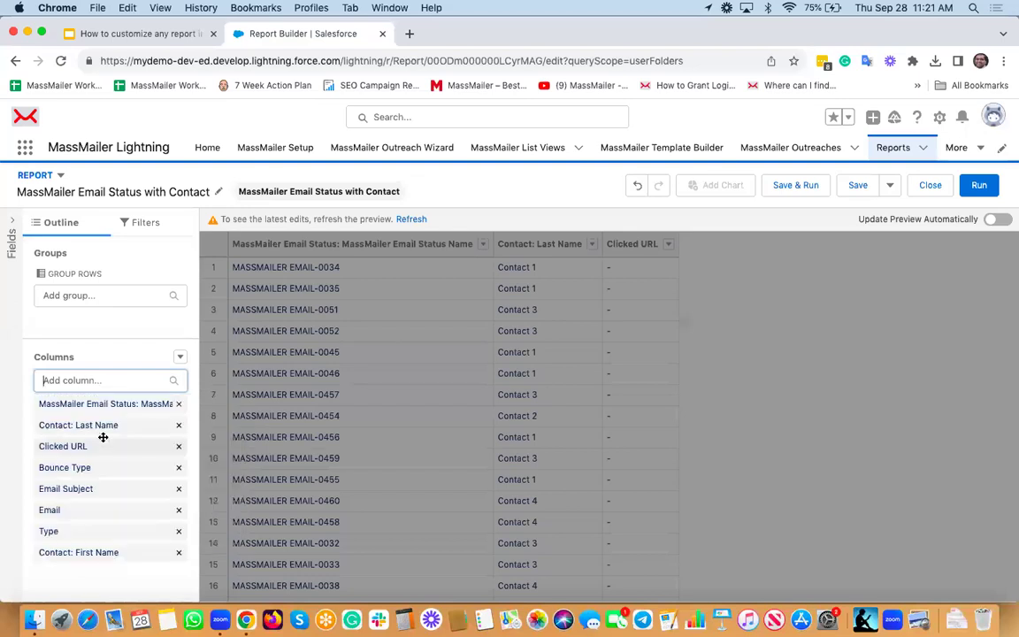
pyautogui.click(410, 219)
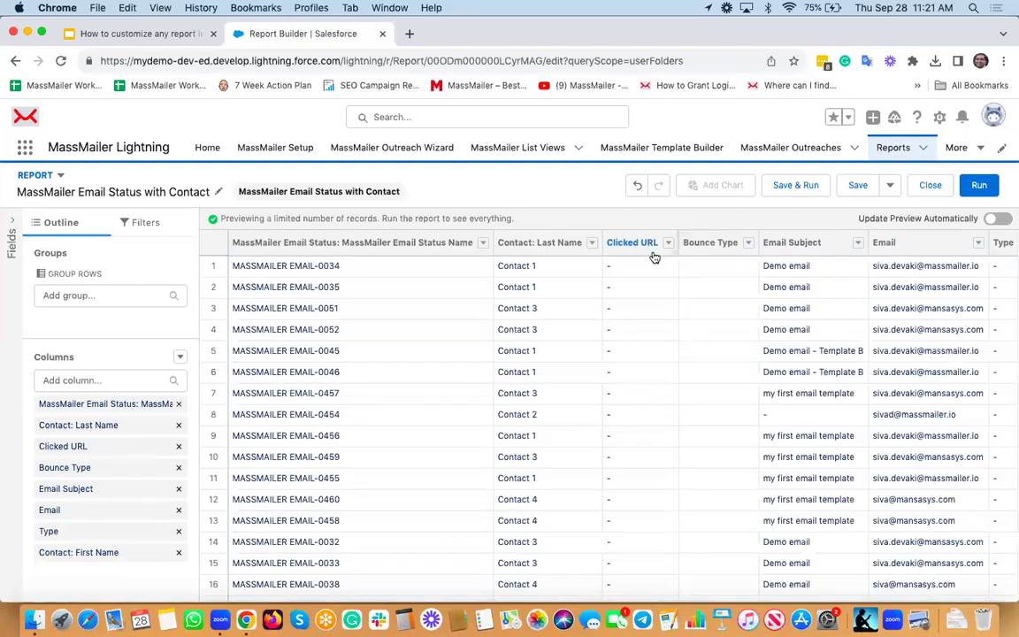
pyautogui.hscroll(5, 950, 264)
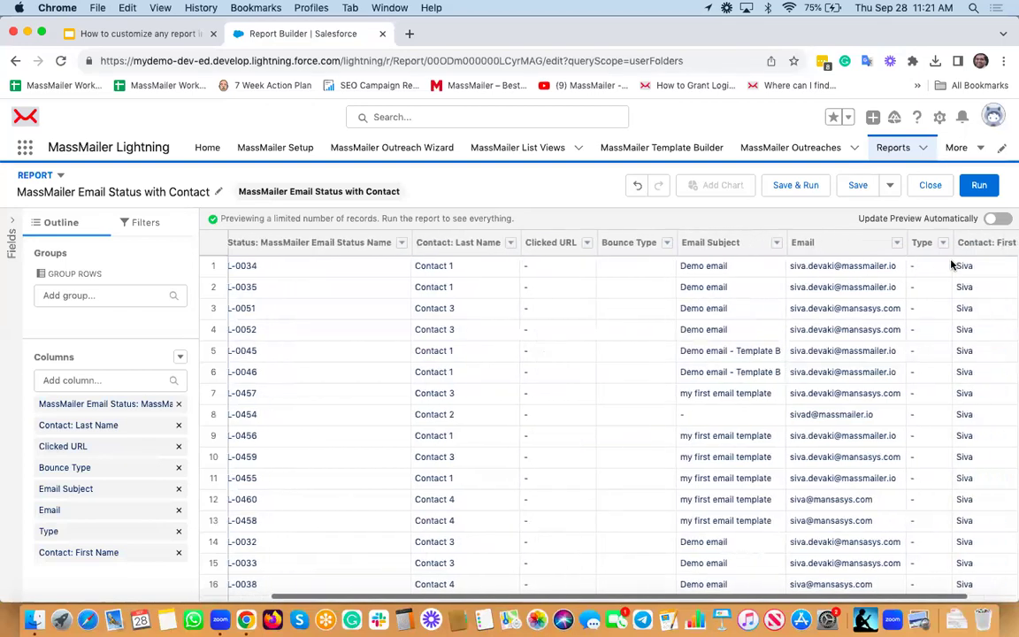
# Step: Find the email status Event field, add it as a report column, and refresh the preview
pyautogui.click(102, 381)
pyautogui.write('eve')
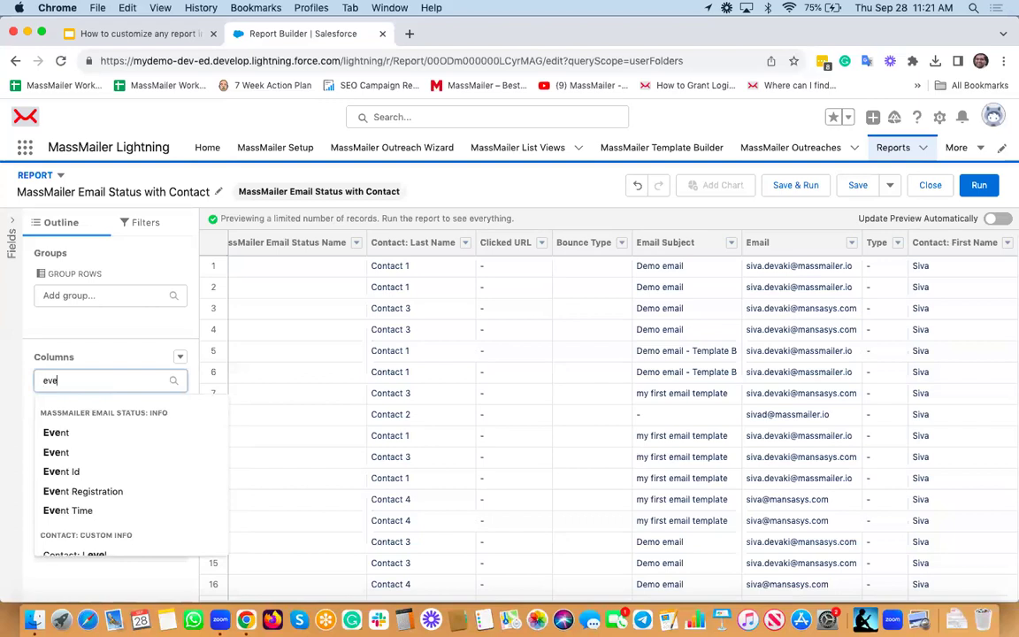
pyautogui.write('nt')
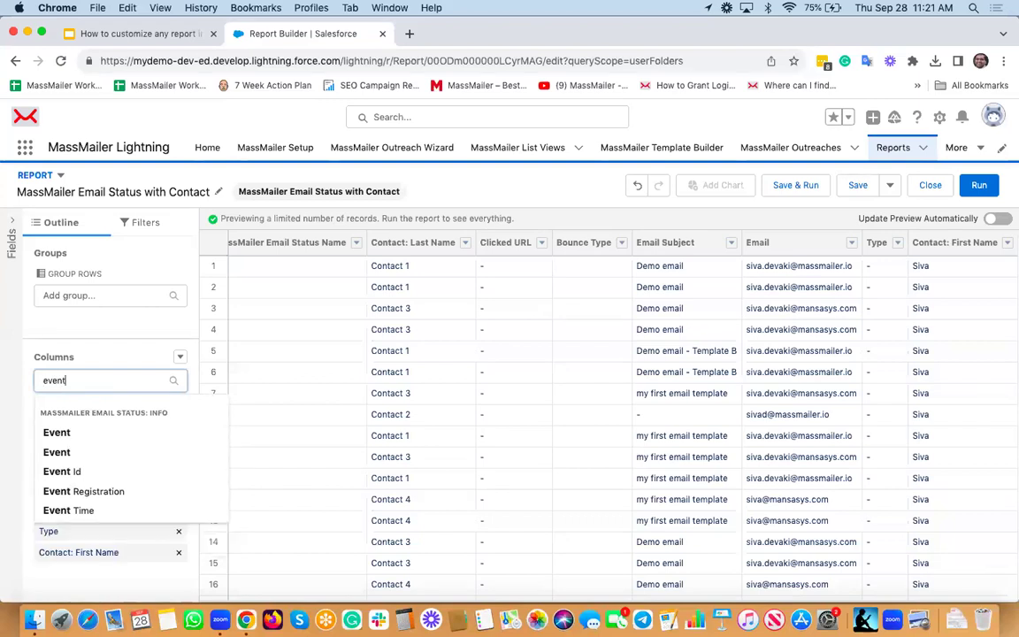
pyautogui.click(83, 441)
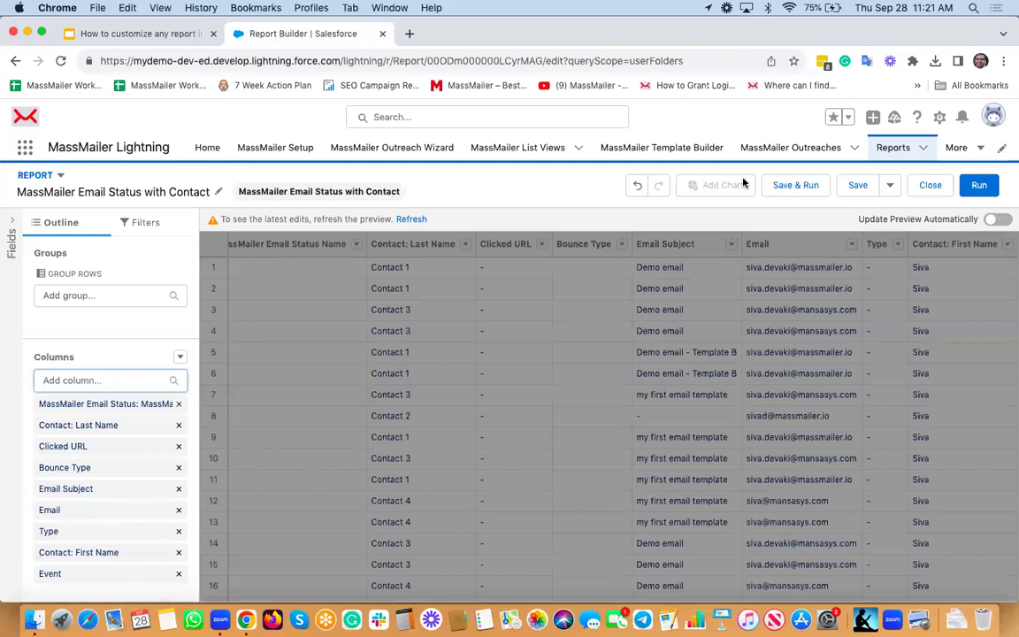
pyautogui.click(410, 221)
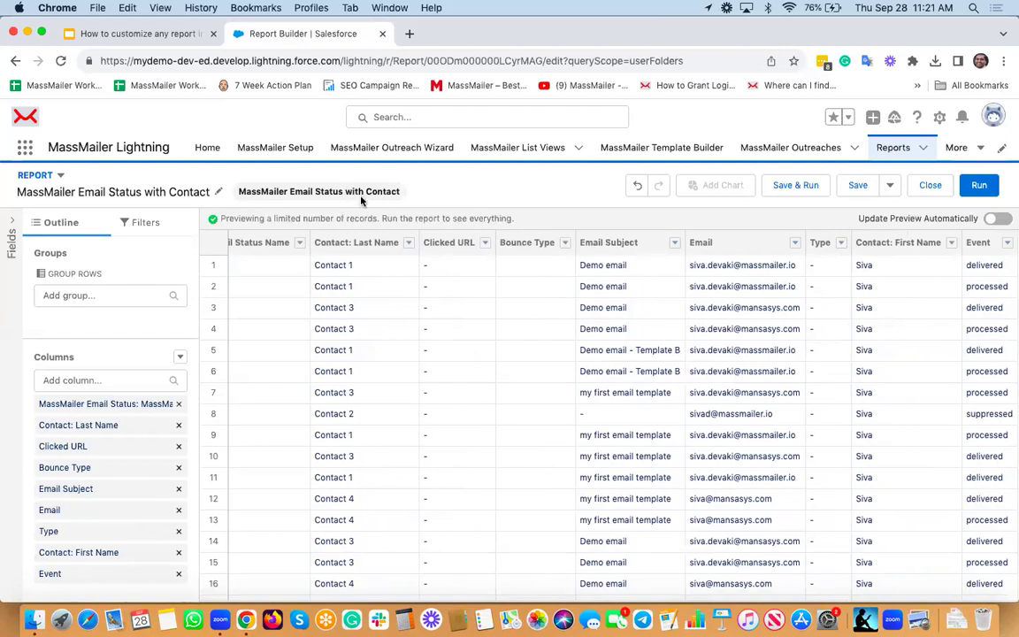
# Step: Save the customized report as a new copy named "MassMailer Email Status with Contacts 1"
pyautogui.click(891, 185)
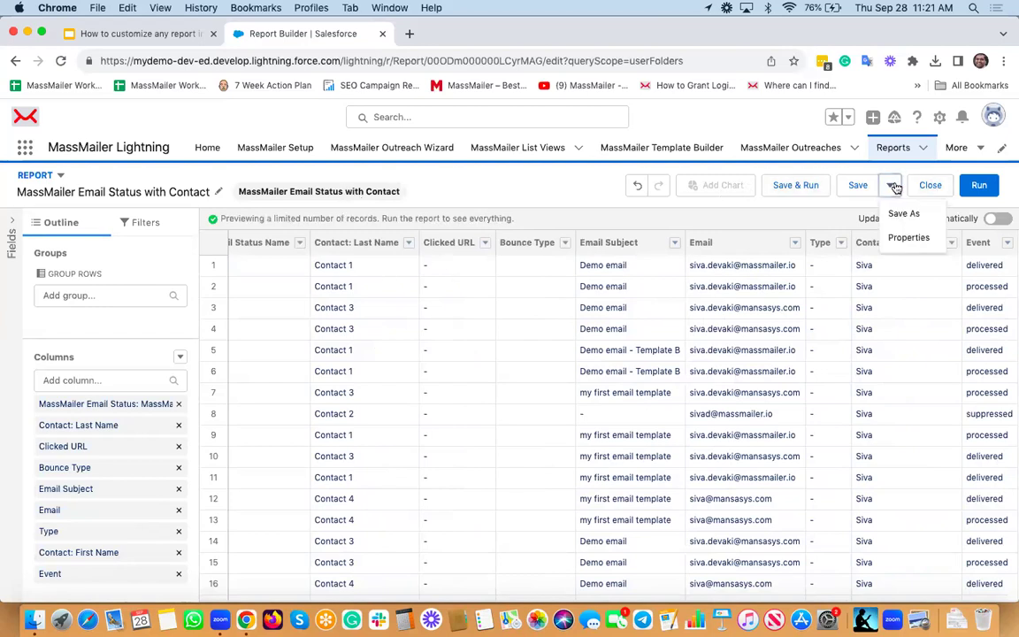
pyautogui.click(900, 213)
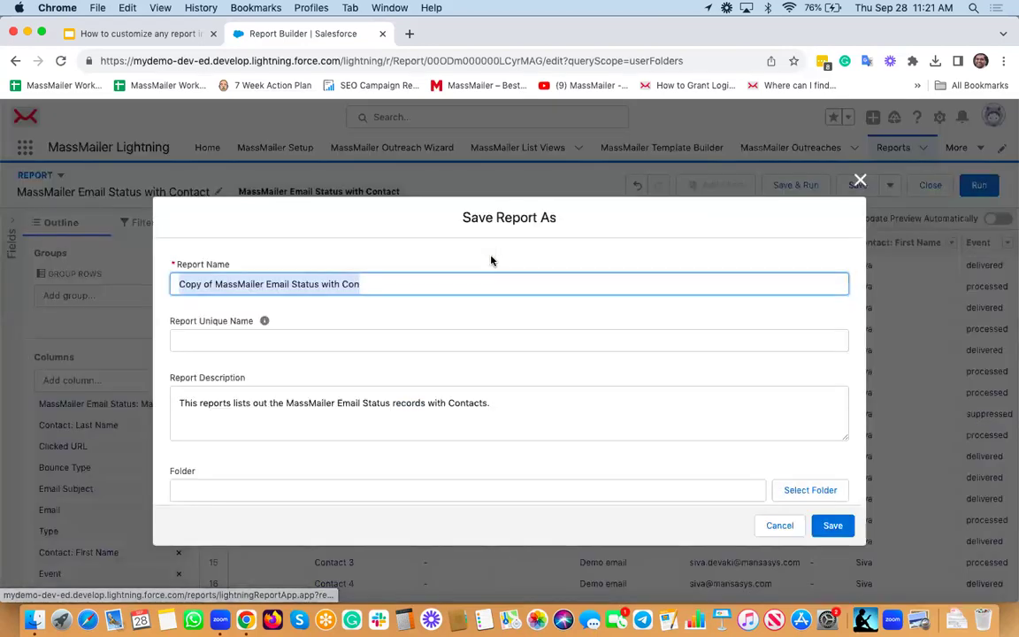
pyautogui.click(433, 278)
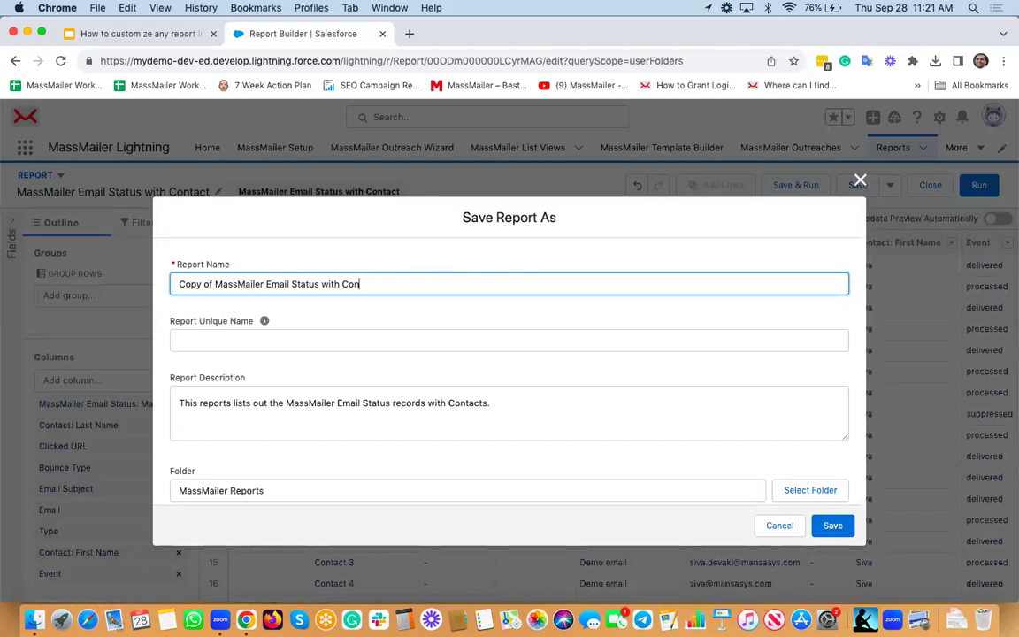
pyautogui.doubleClick(196, 283)
pyautogui.press('BackSpace')
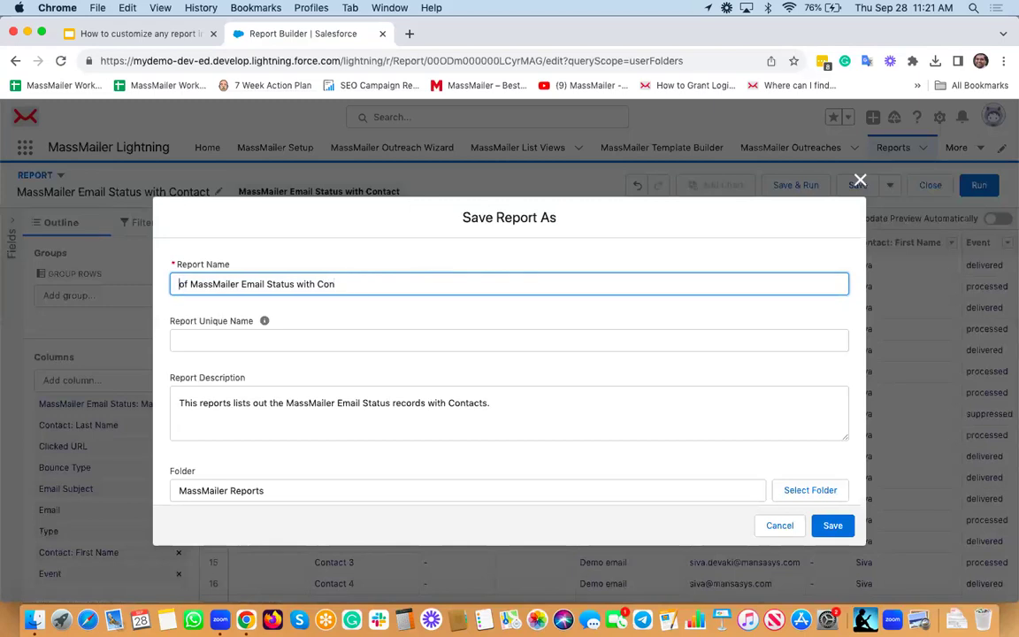
pyautogui.press('Delete')
pyautogui.press('Delete')
pyautogui.press('Delete')
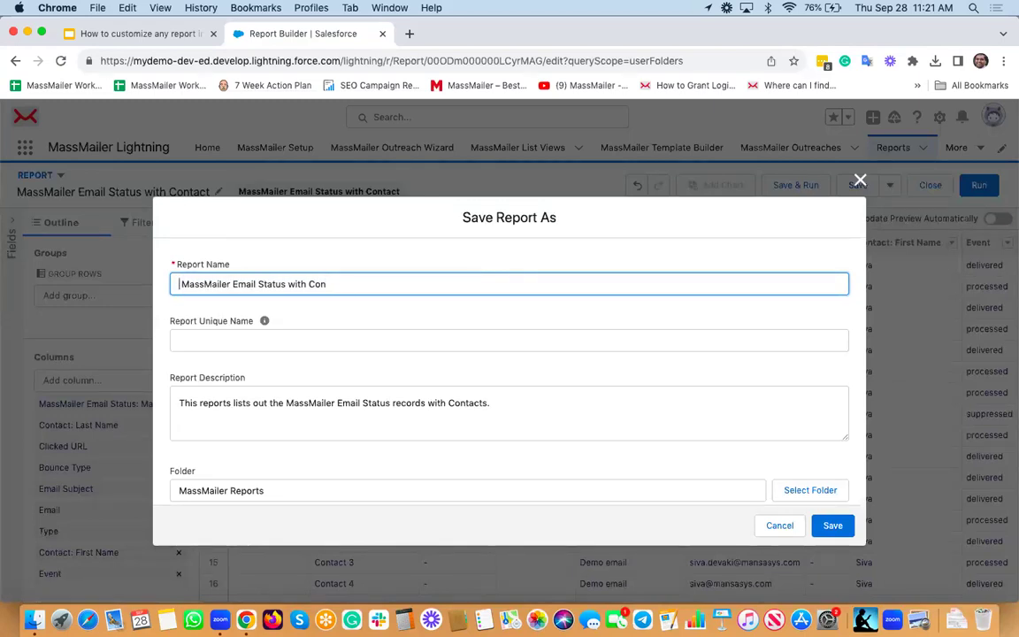
pyautogui.press('Delete')
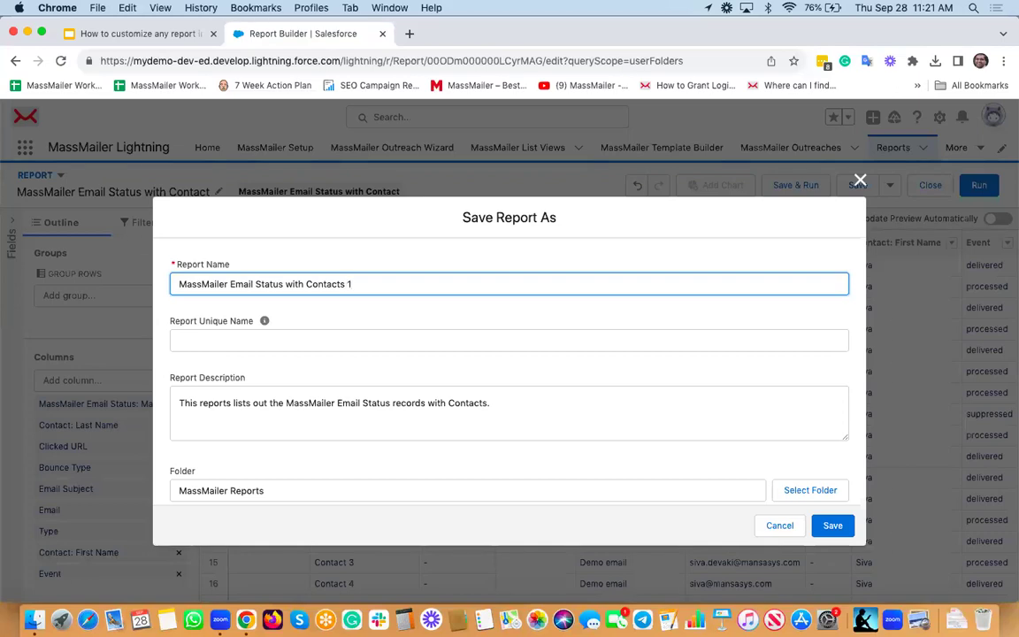
pyautogui.click(823, 531)
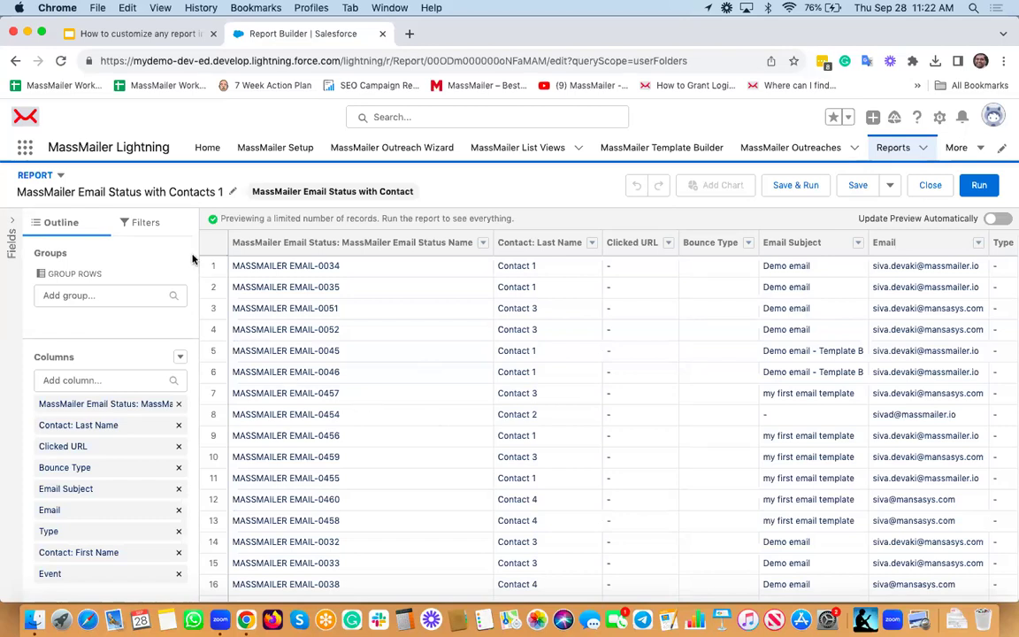
# Step: Open the All MassMailer Email Status Report from the MassMailer Reports folder
pyautogui.click(893, 148)
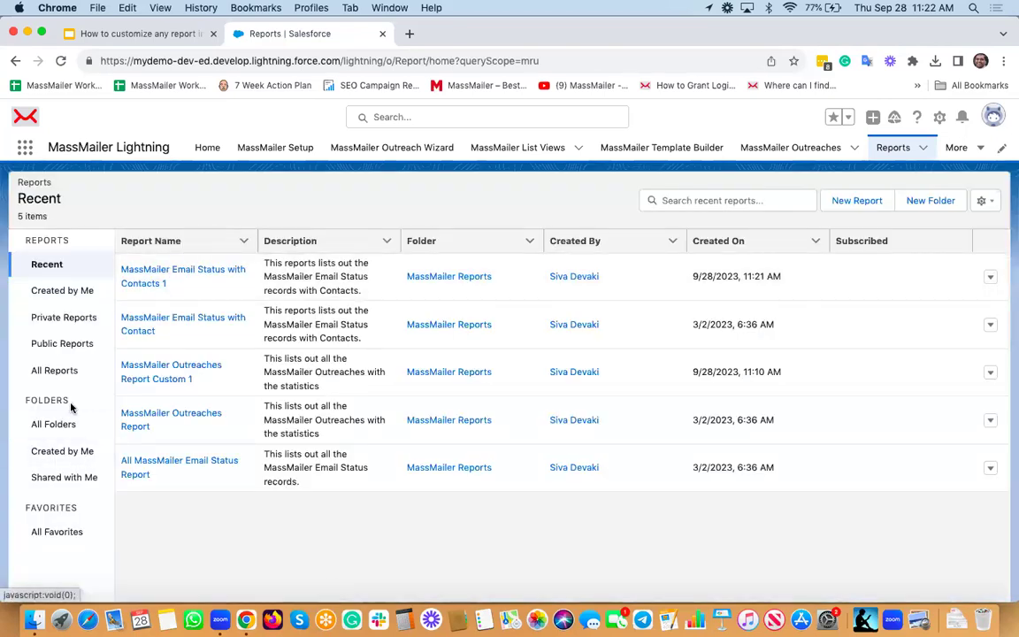
pyautogui.click(55, 425)
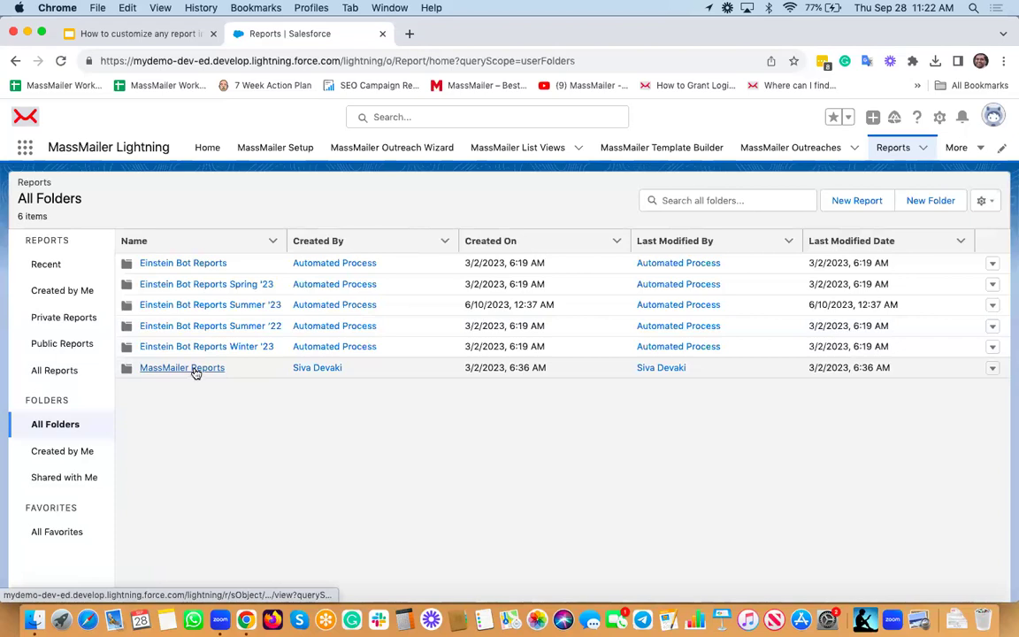
pyautogui.click(196, 368)
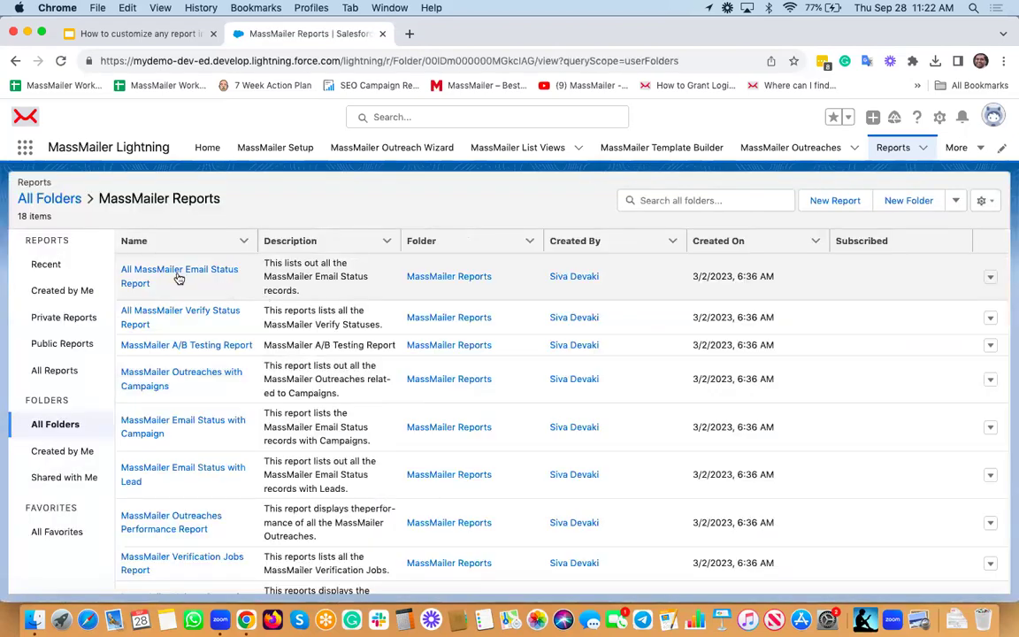
pyautogui.click(179, 276)
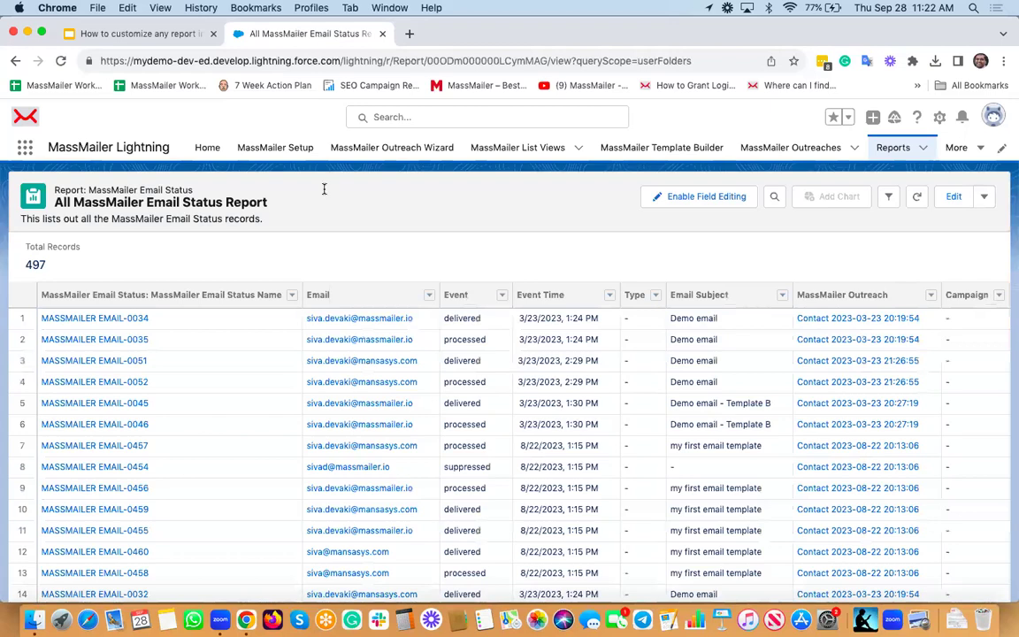
# Step: Edit the All MassMailer Email Status Report, add a filter where Event equals "bounce", and refresh the preview
pyautogui.click(948, 197)
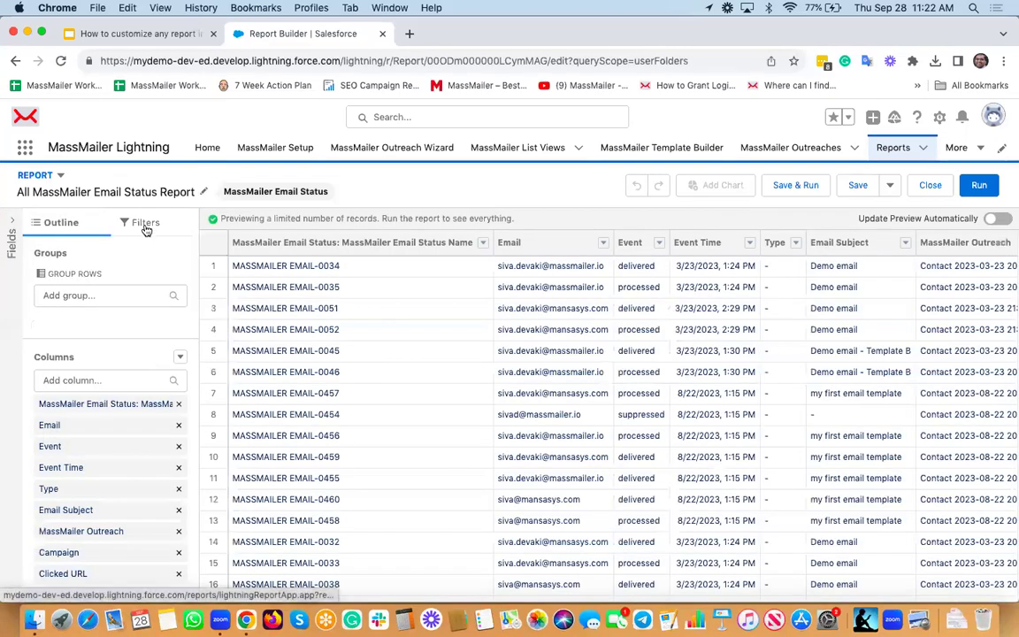
pyautogui.click(145, 223)
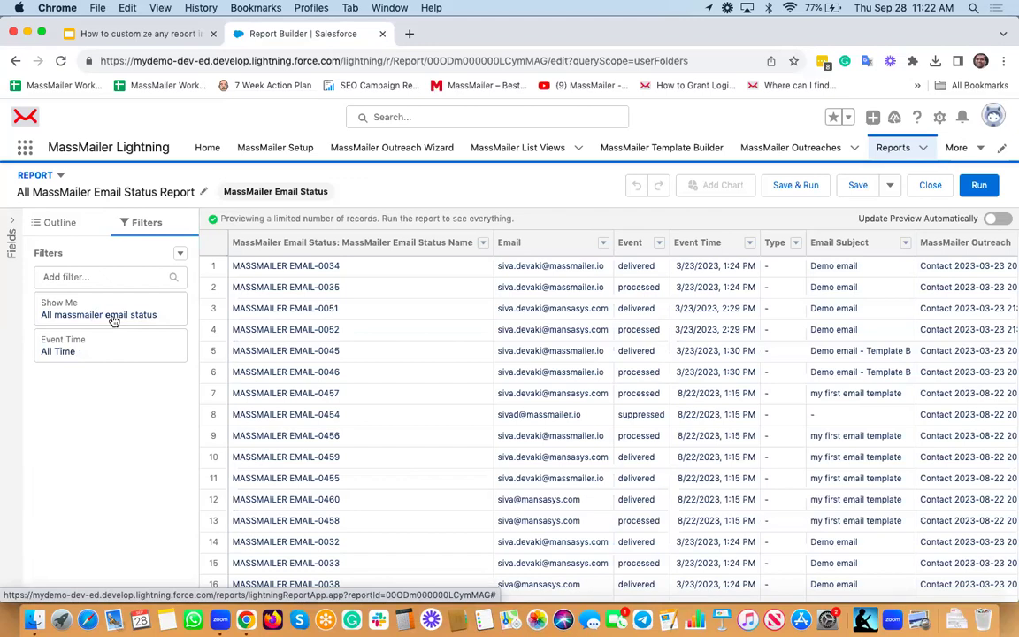
pyautogui.click(114, 278)
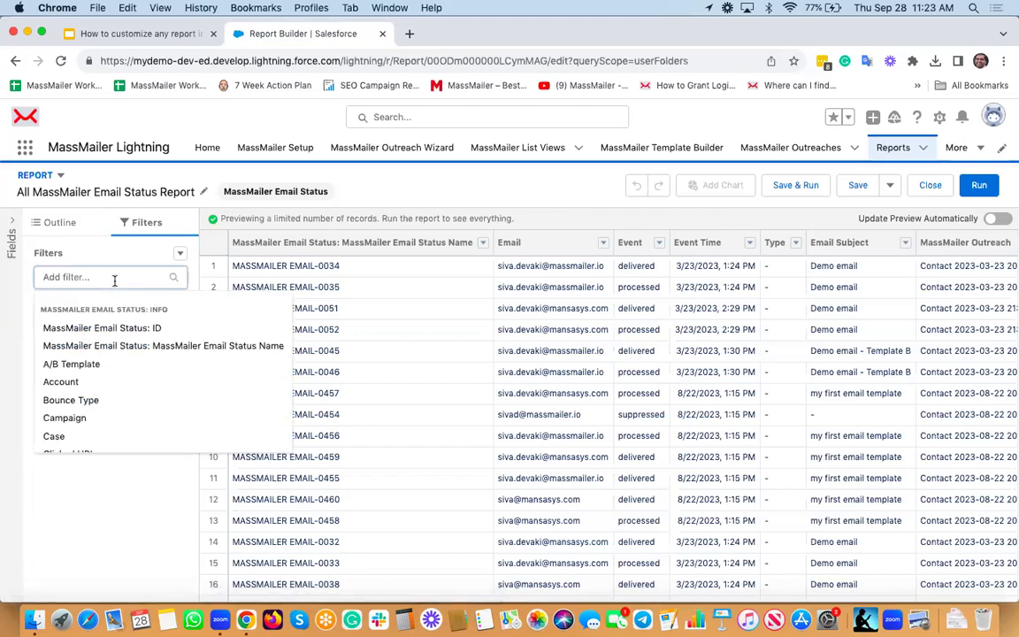
pyautogui.write('event')
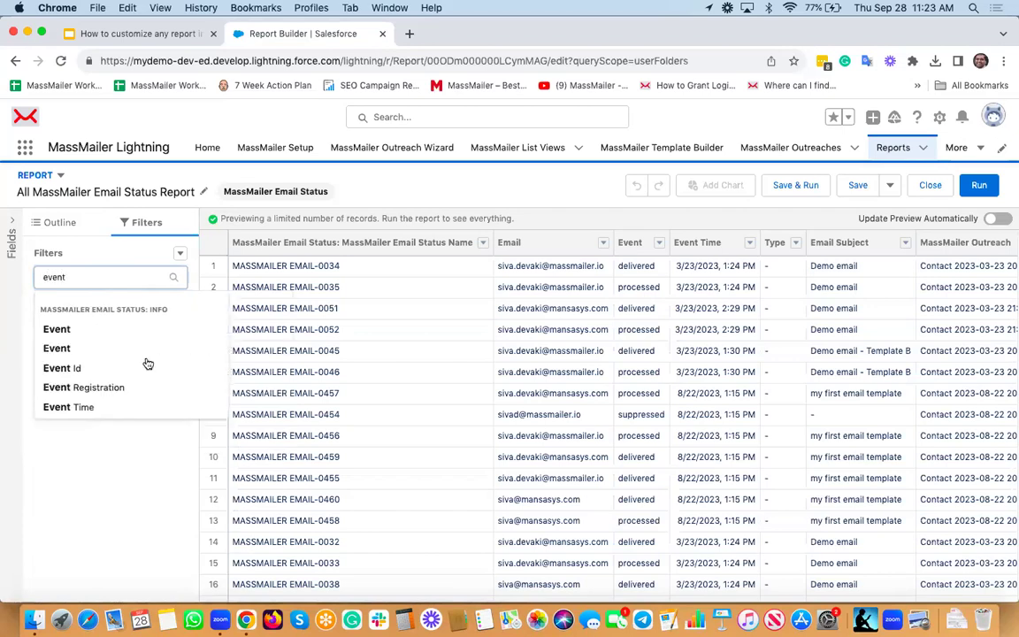
pyautogui.click(106, 329)
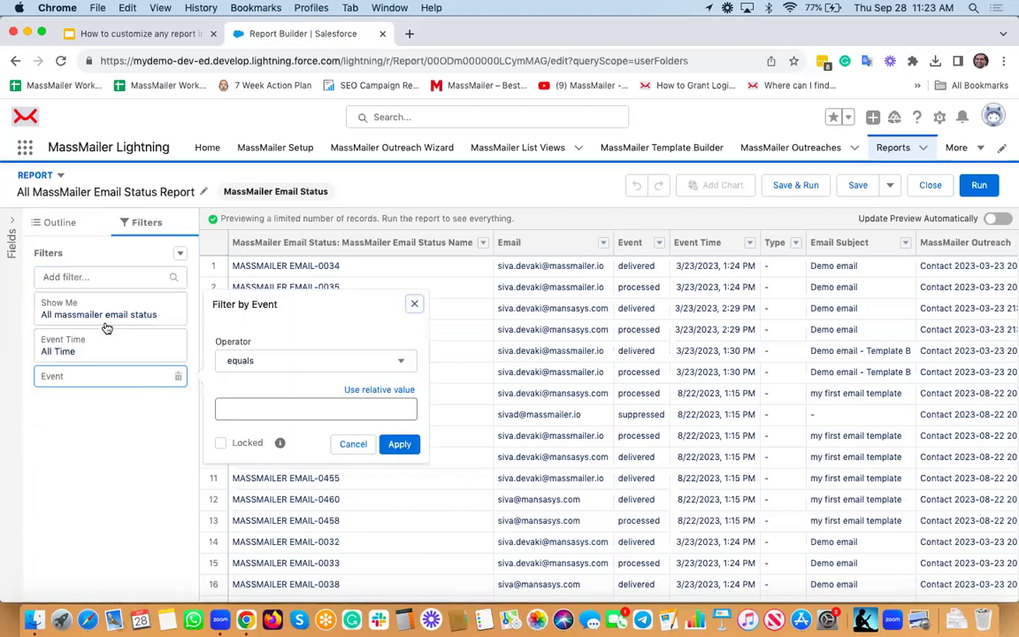
pyautogui.click(255, 407)
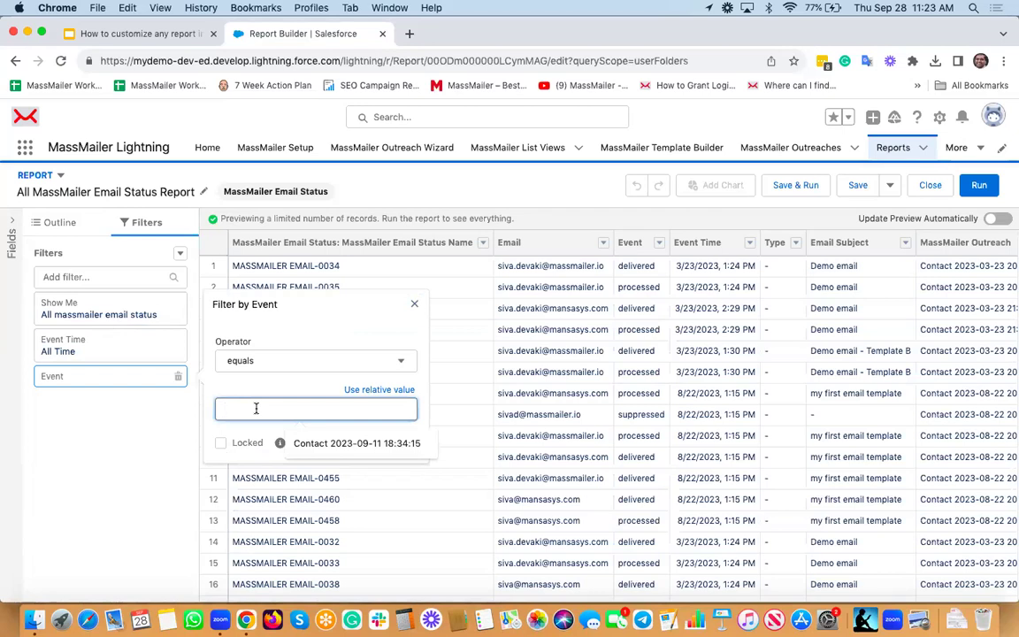
pyautogui.write('bounc')
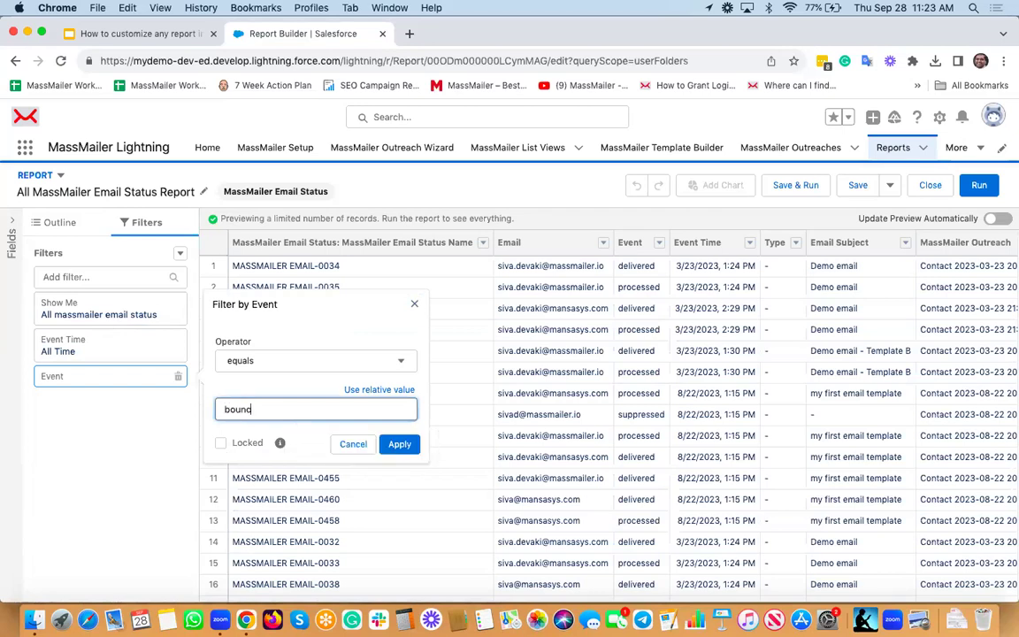
pyautogui.write('e')
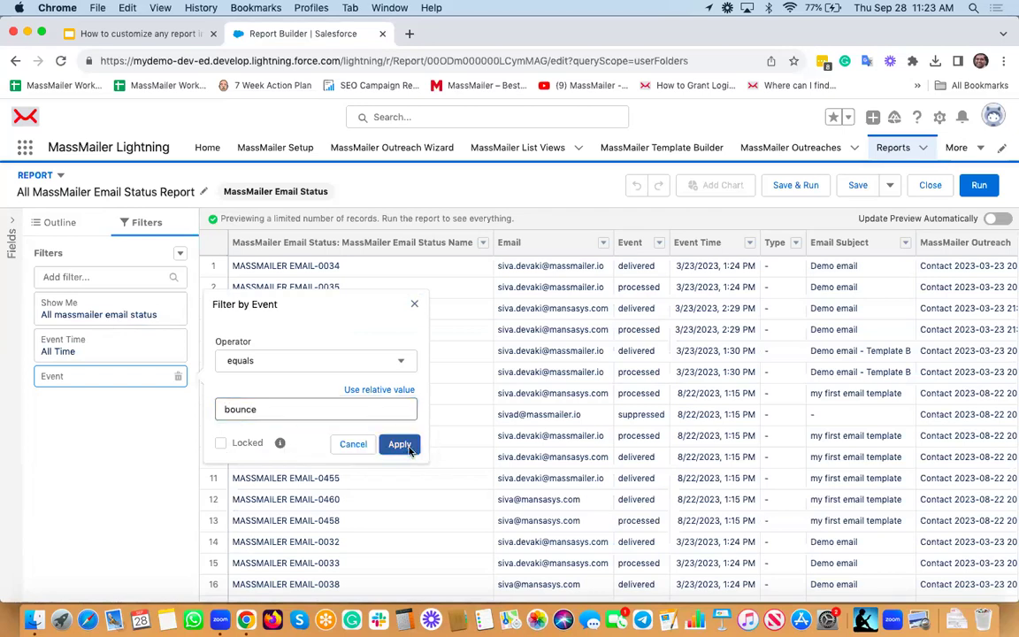
pyautogui.click(399, 443)
pyautogui.click(411, 219)
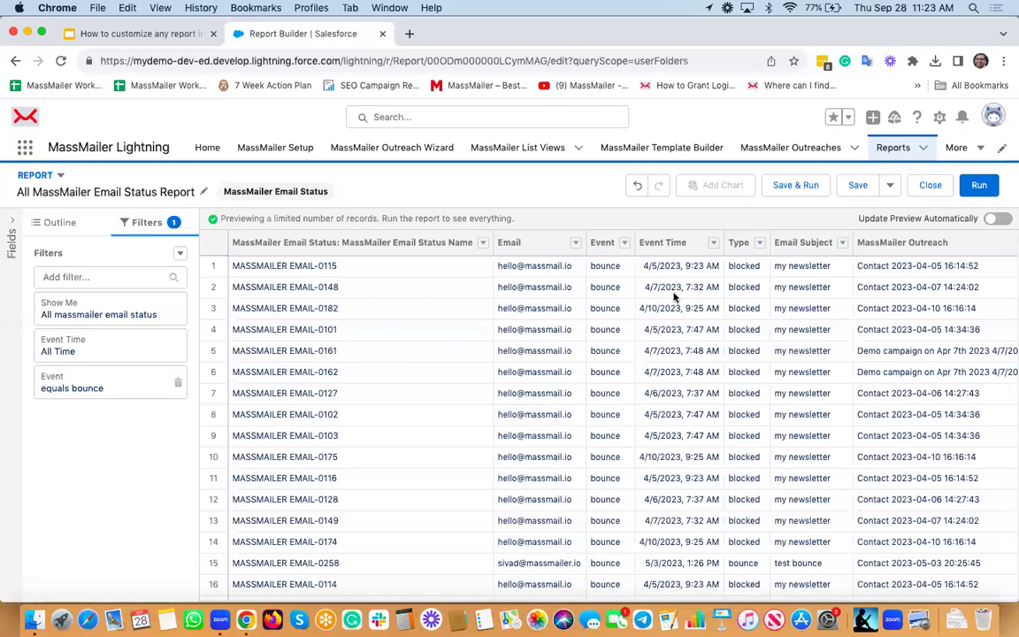
# Step: Try limiting the Event Time filter to the This Month range and refresh the preview
pyautogui.click(55, 222)
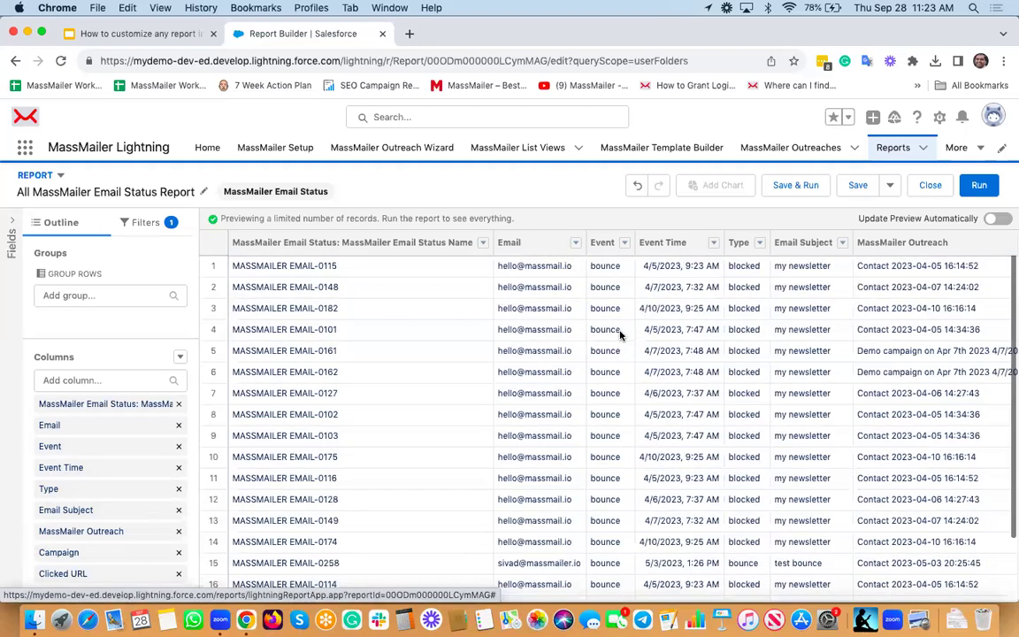
pyautogui.click(143, 226)
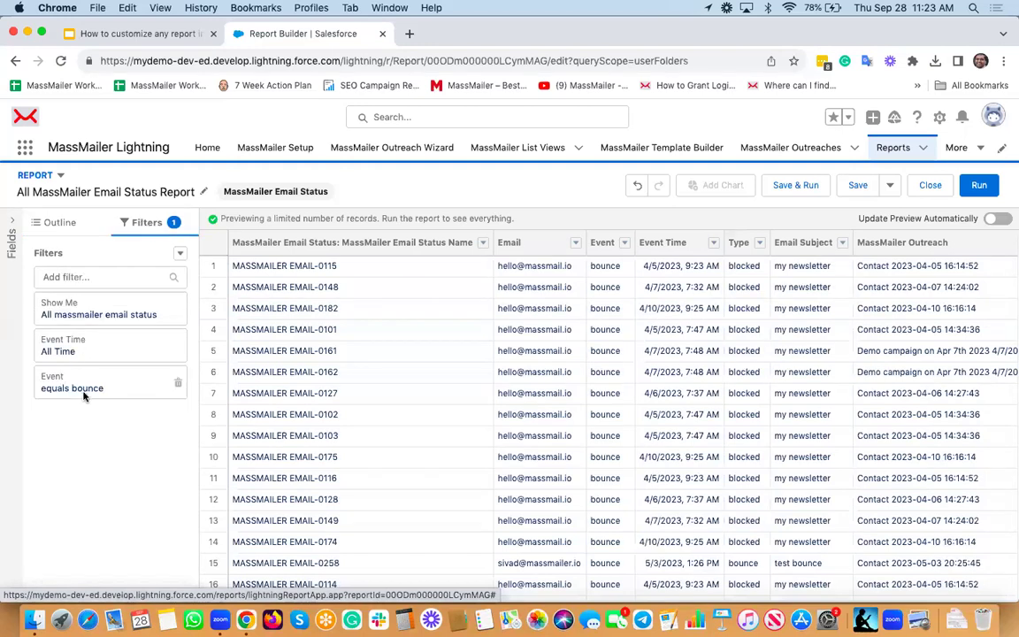
pyautogui.click(75, 349)
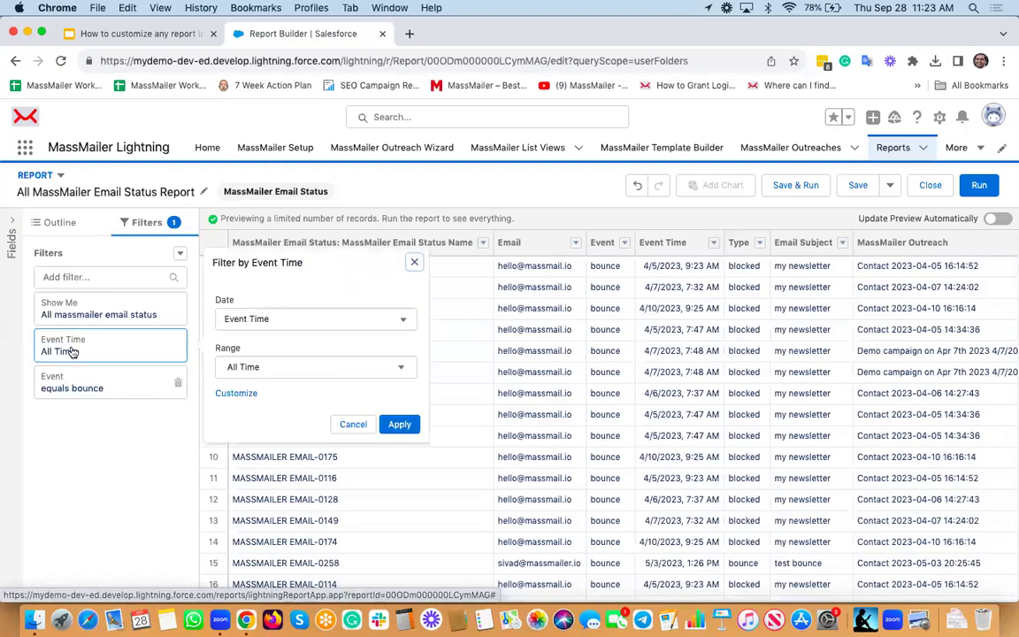
pyautogui.click(290, 373)
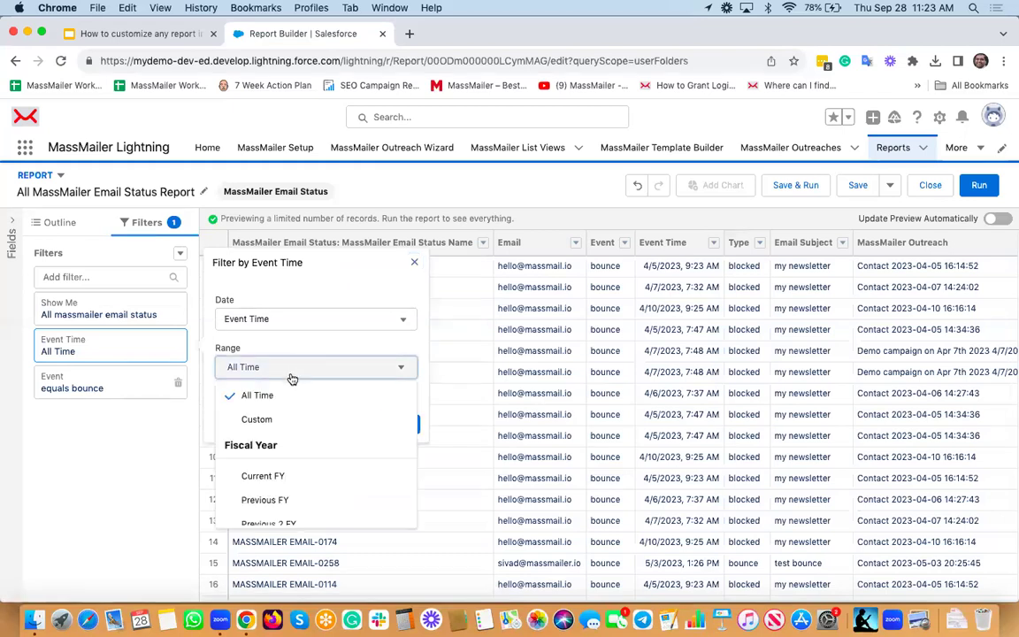
pyautogui.scroll(-2, 303, 425)
pyautogui.scroll(-4, 302, 427)
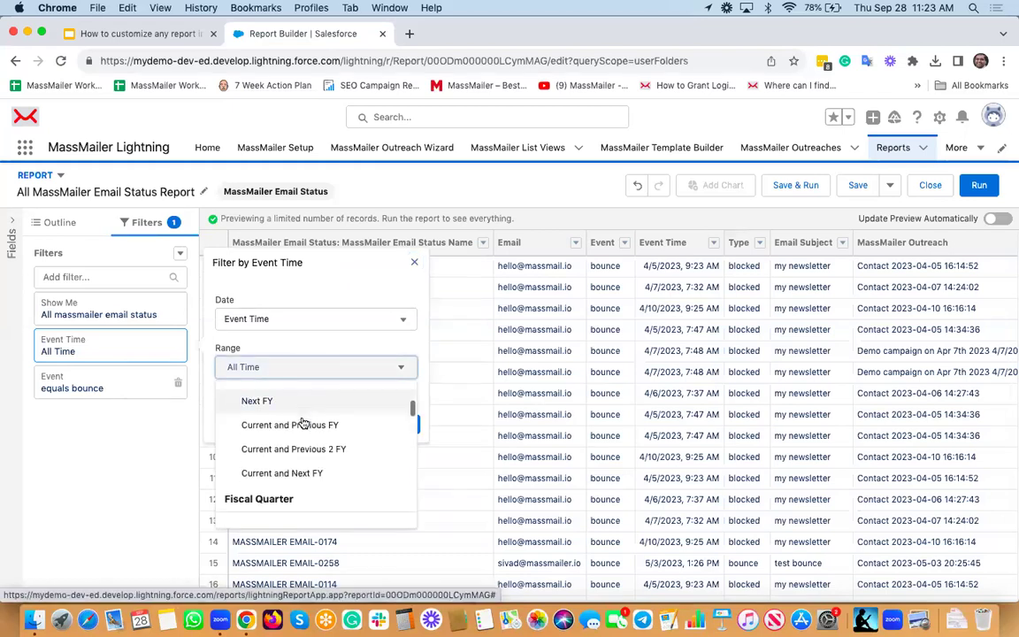
pyautogui.scroll(-5, 303, 421)
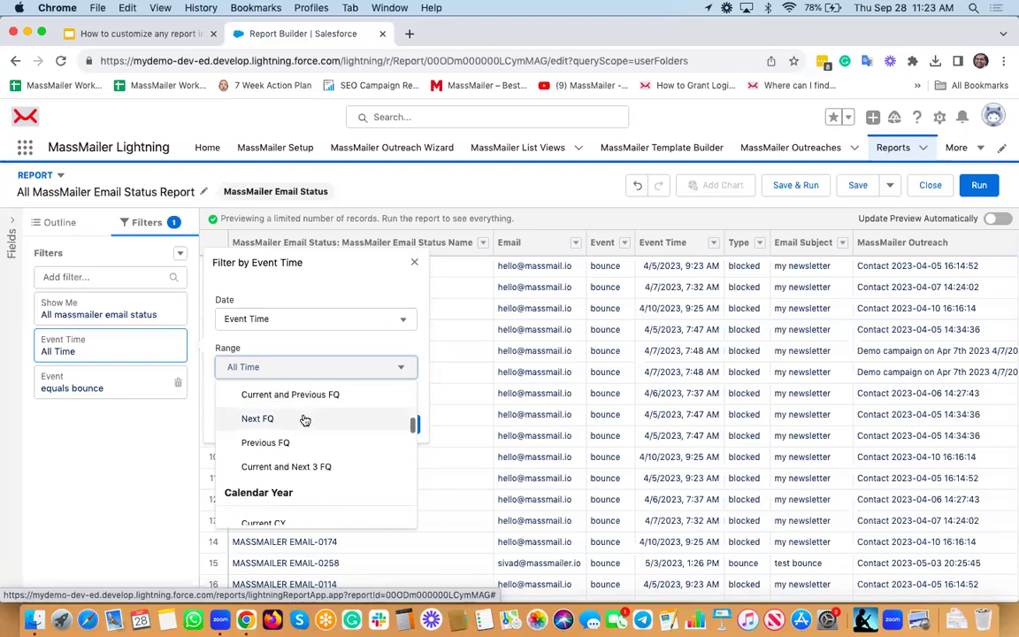
pyautogui.scroll(-4, 304, 419)
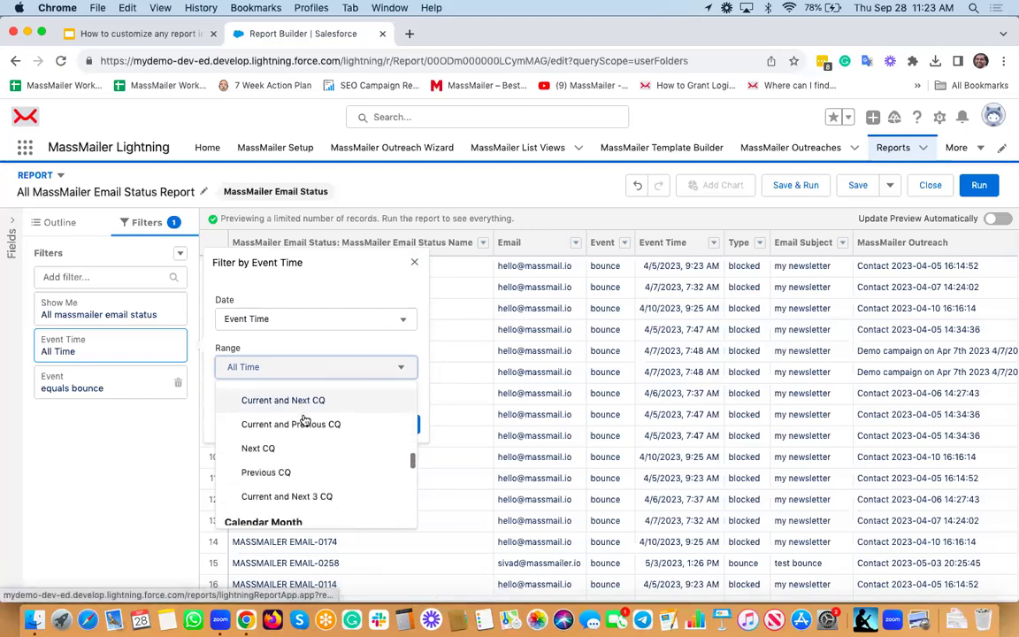
pyautogui.scroll(-1, 305, 421)
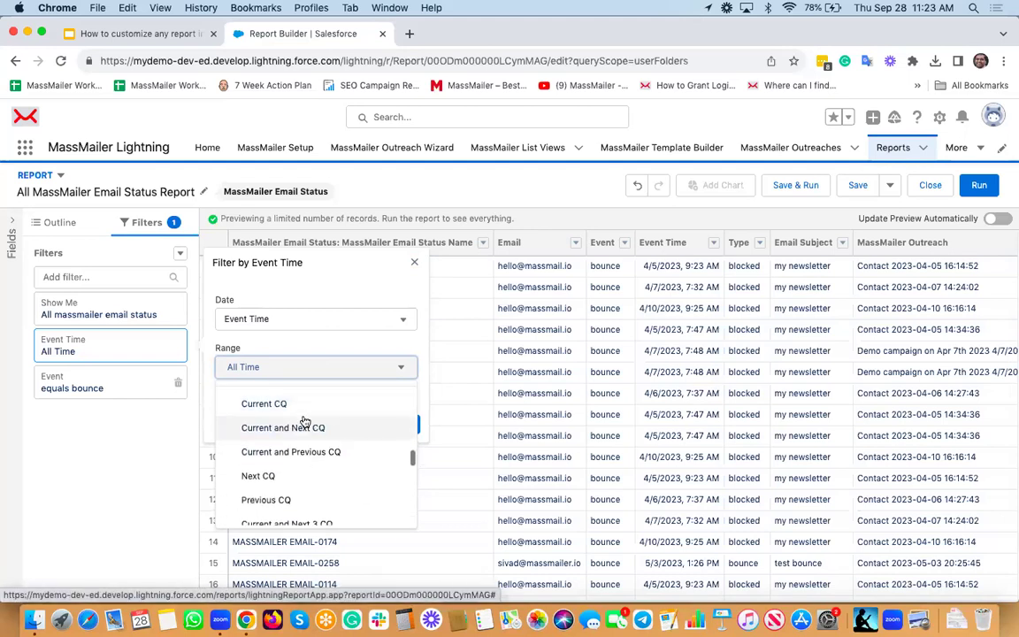
pyautogui.scroll(1, 305, 420)
pyautogui.scroll(-5, 305, 419)
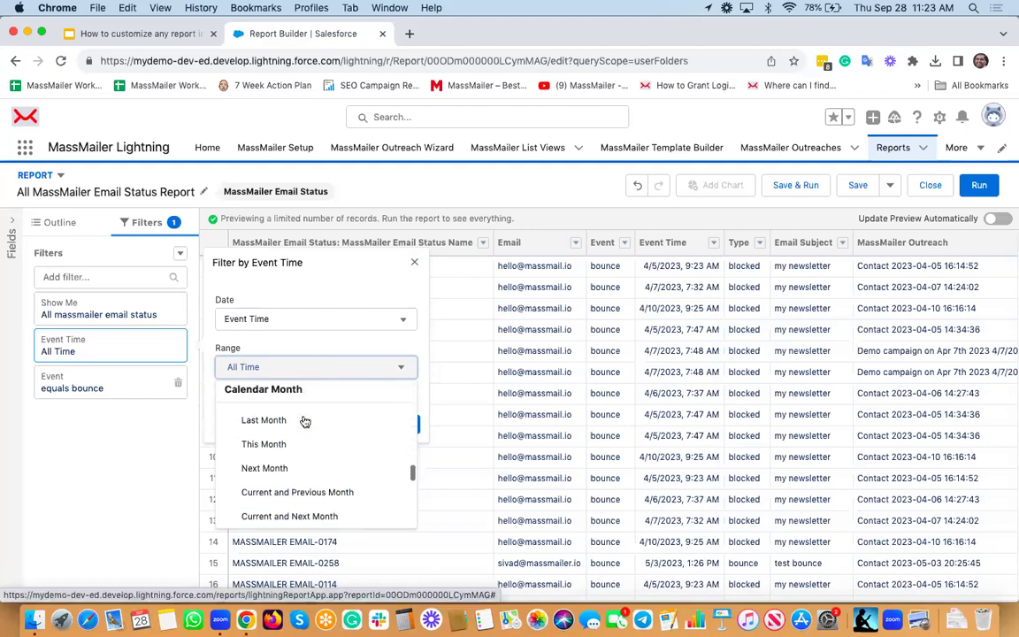
pyautogui.scroll(-1, 305, 419)
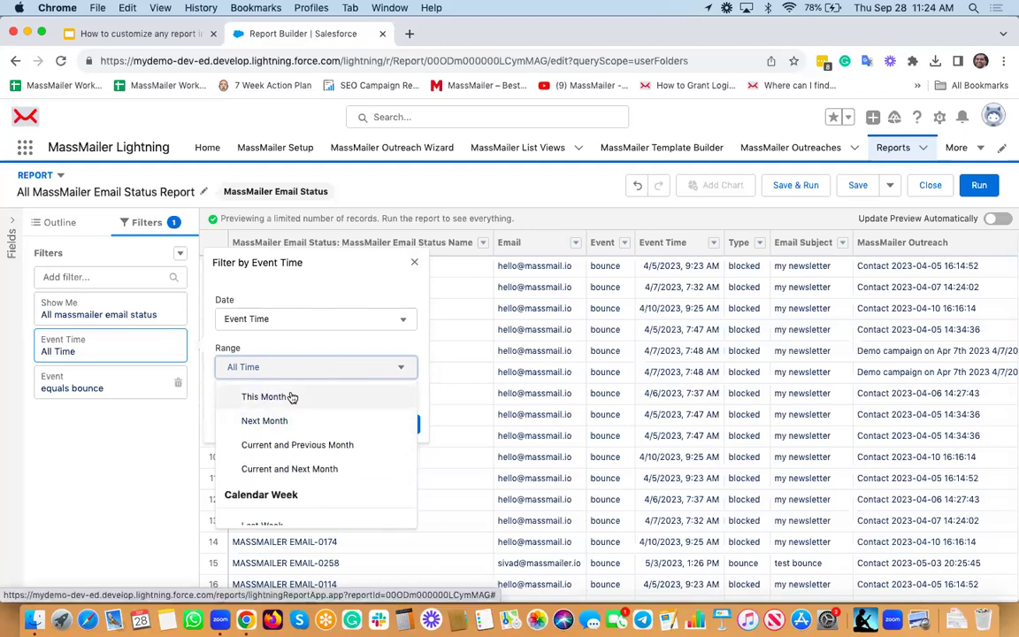
pyautogui.click(292, 397)
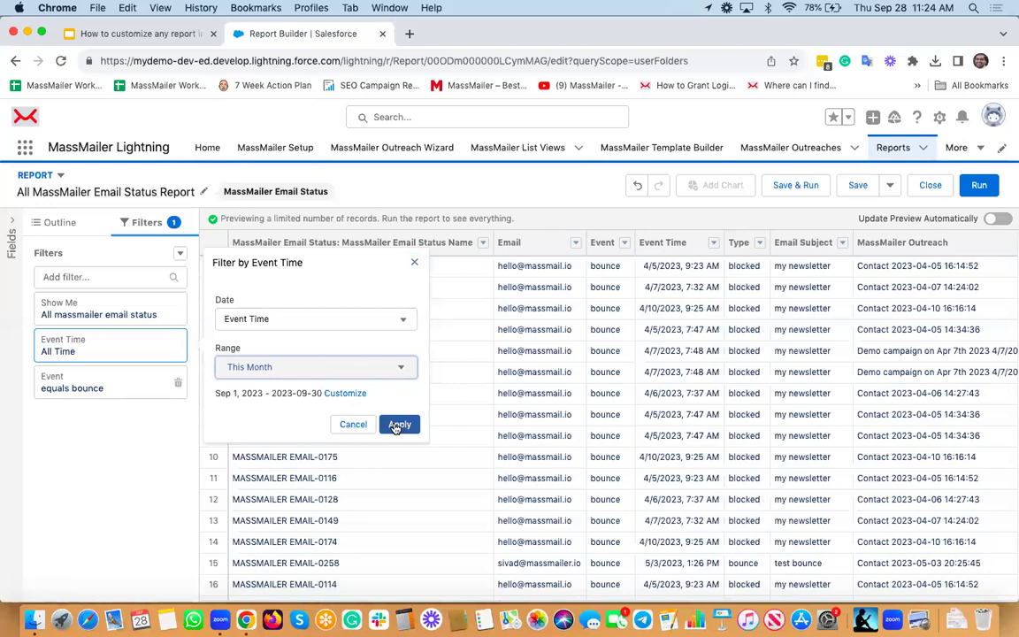
pyautogui.click(398, 425)
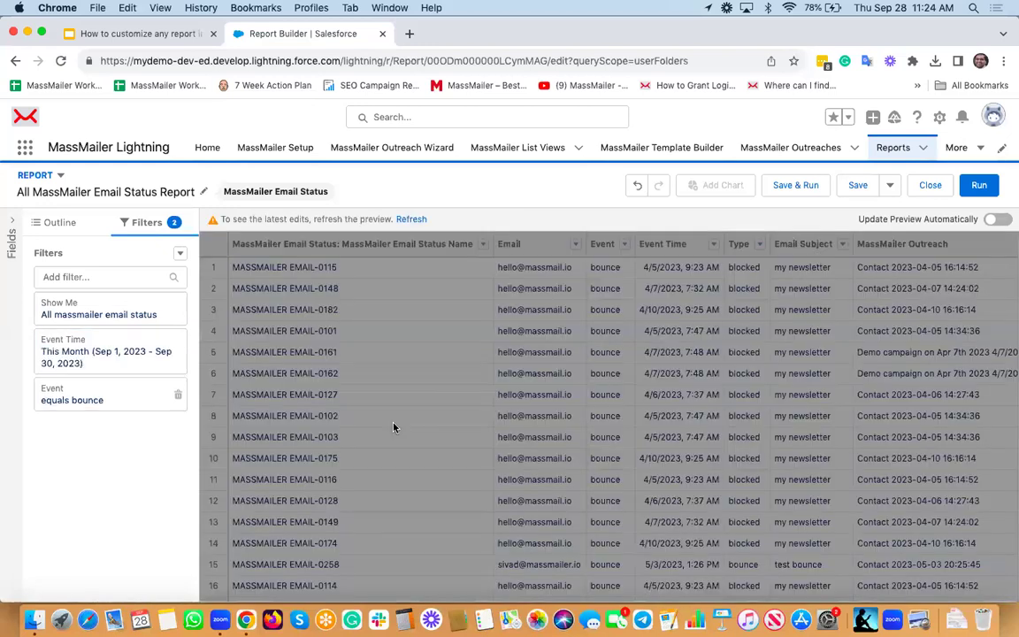
pyautogui.click(410, 219)
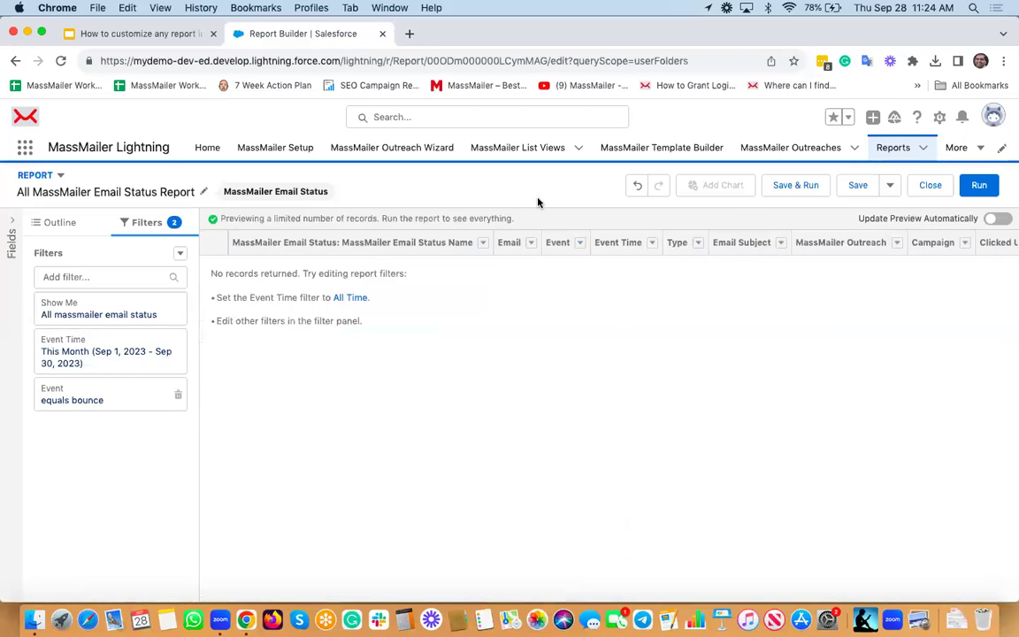
# Step: Set the Event Time filter's range to Current FY and refresh the report preview
pyautogui.click(97, 365)
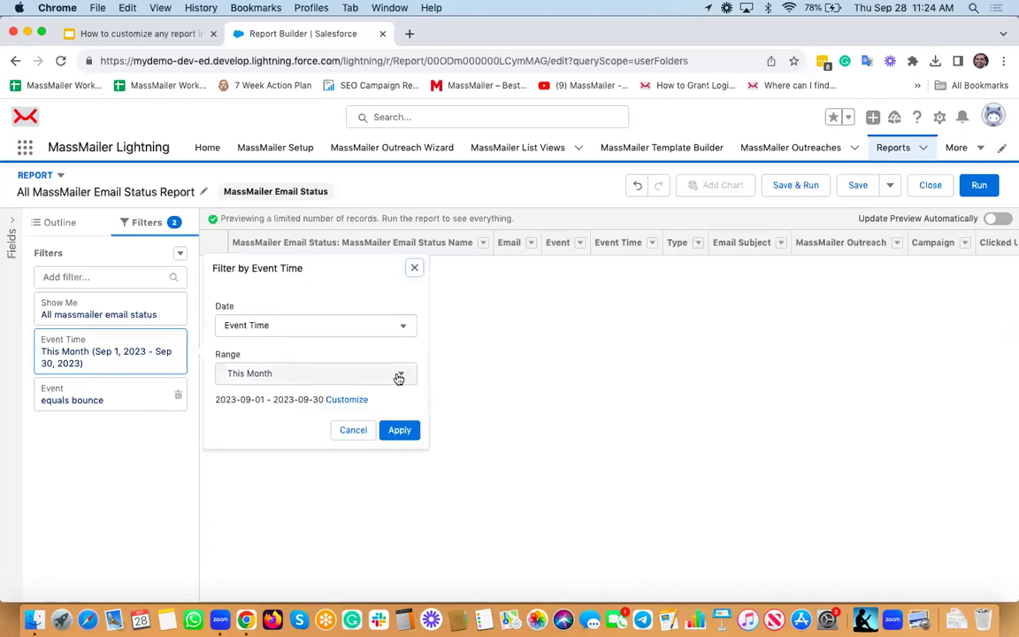
pyautogui.click(397, 375)
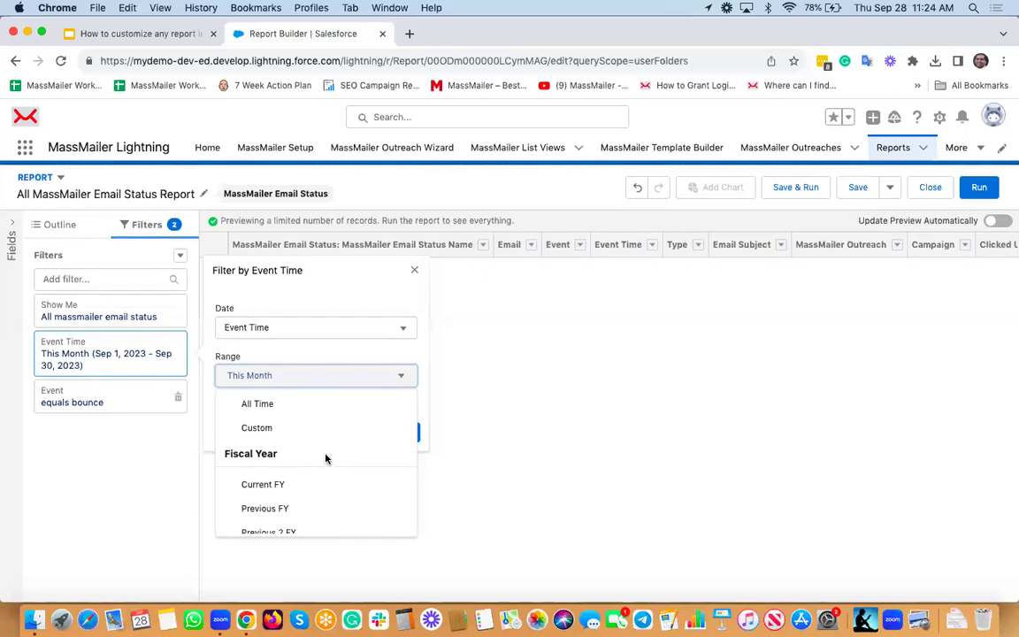
pyautogui.scroll(-3, 326, 482)
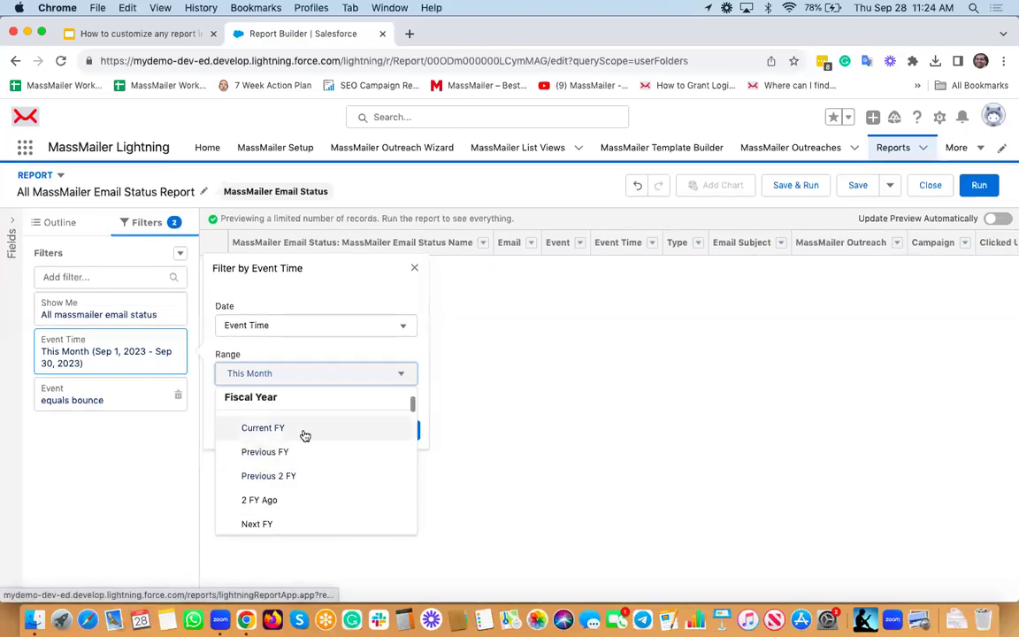
pyautogui.click(303, 431)
pyautogui.click(396, 431)
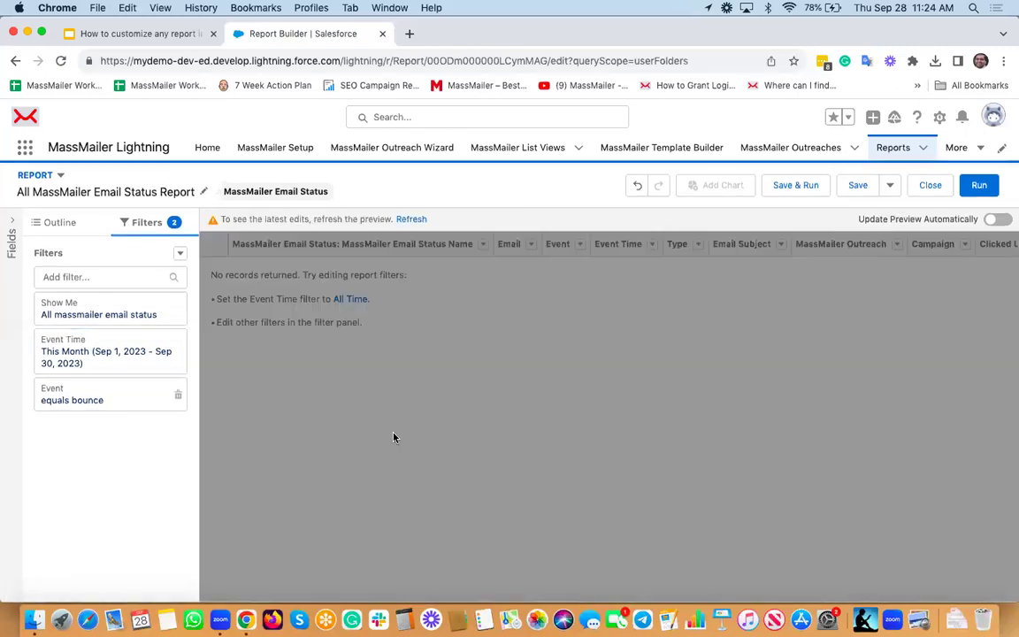
pyautogui.click(411, 219)
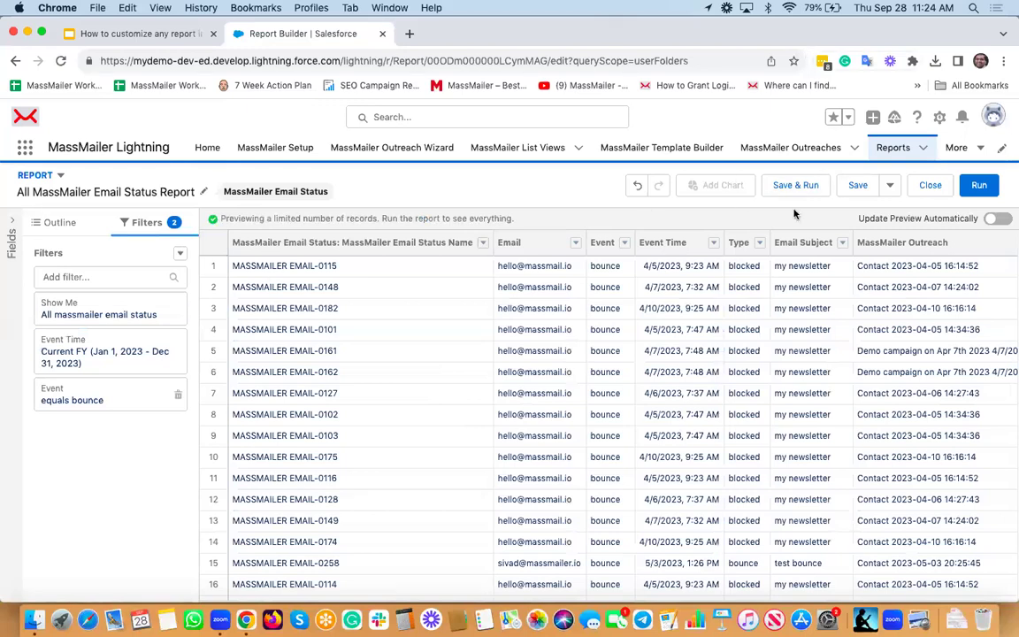
# Step: Save the filtered report as a new copy named "All MassMailer Email Status Report Cust1" and return to the reports list
pyautogui.click(890, 189)
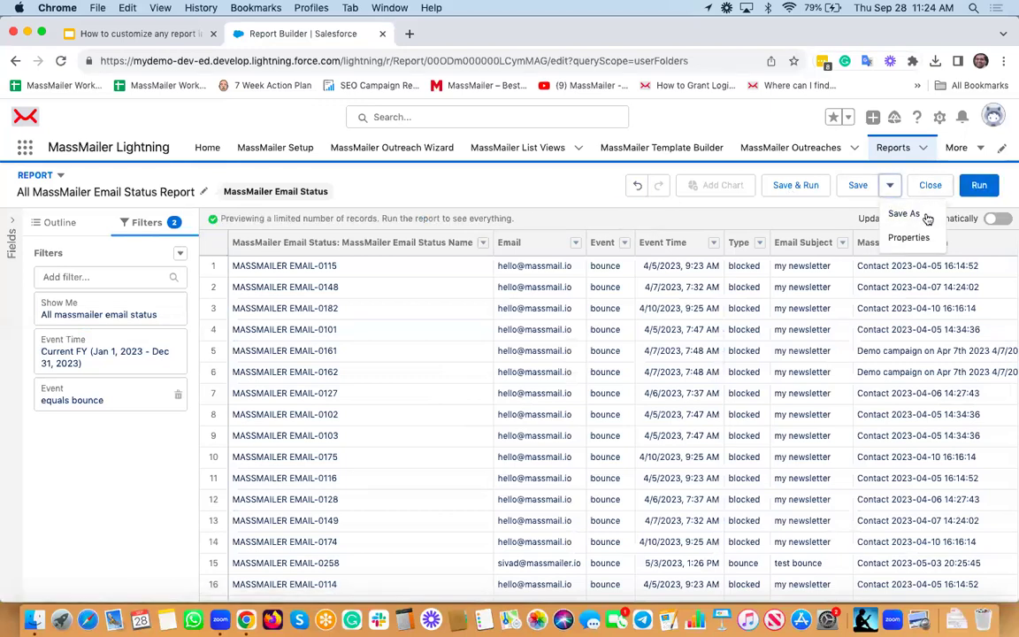
pyautogui.click(904, 216)
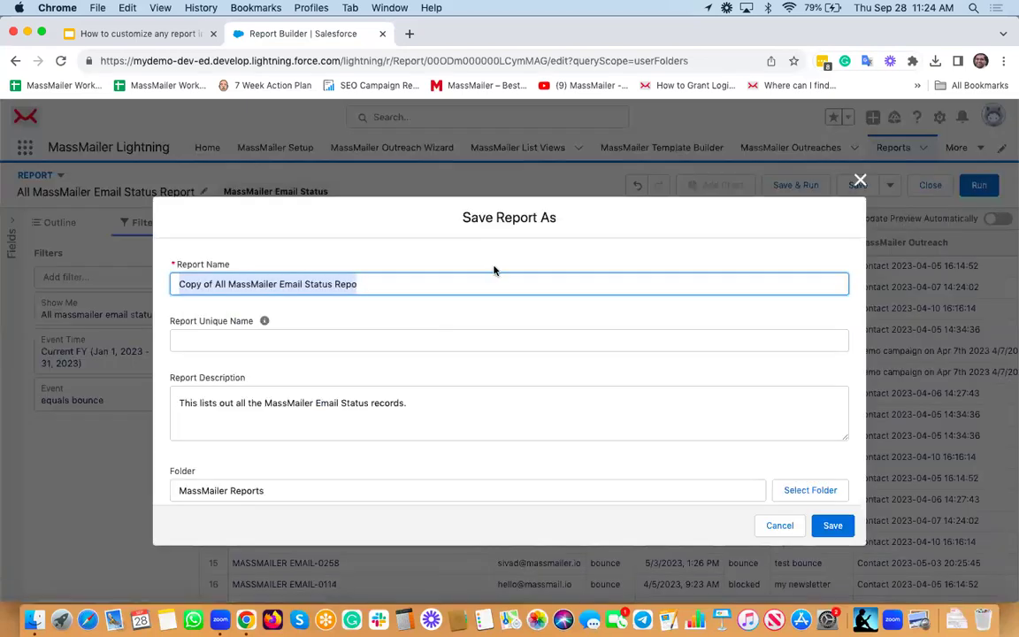
pyautogui.click(403, 284)
pyautogui.press('BackSpace')
pyautogui.press('BackSpace')
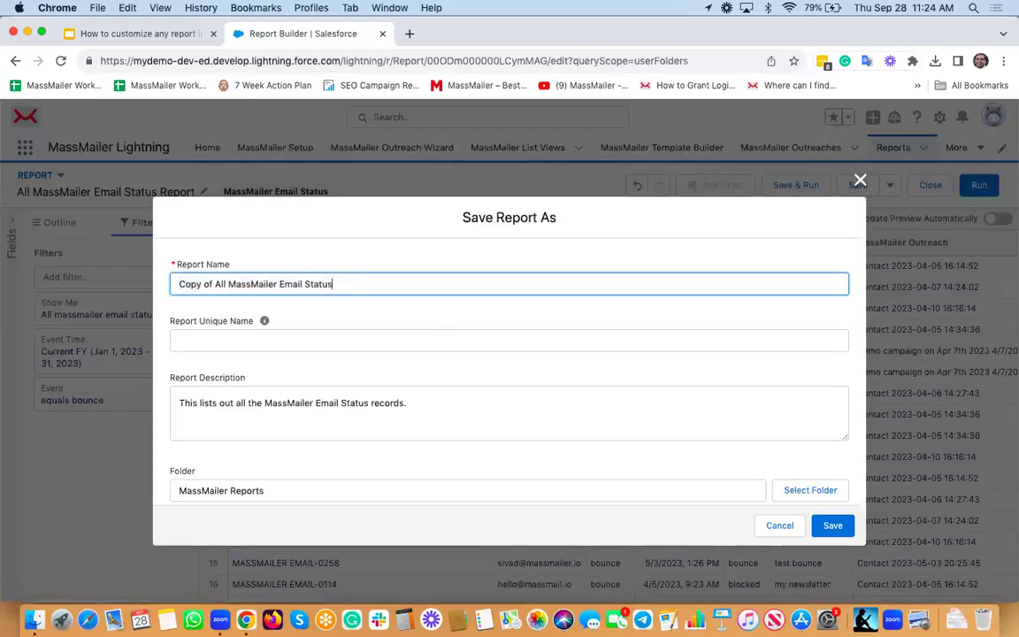
pyautogui.write('Rep')
pyautogui.hotkey('alt', 'shift', 'Right')
pyautogui.hotkey('alt', 'shift', 'Right')
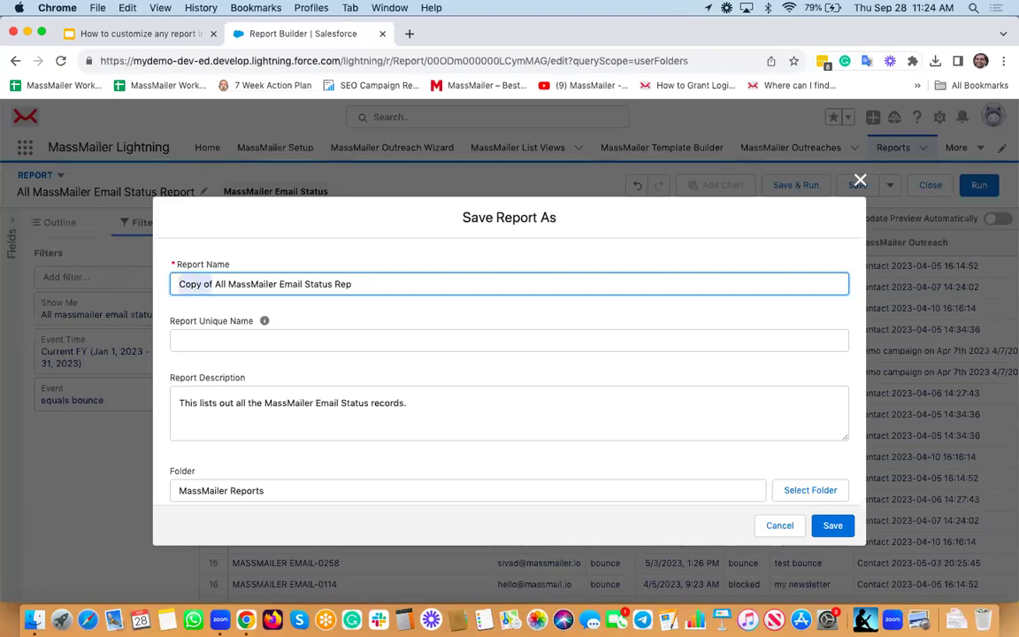
pyautogui.press('BackSpace')
pyautogui.press('super+Right')
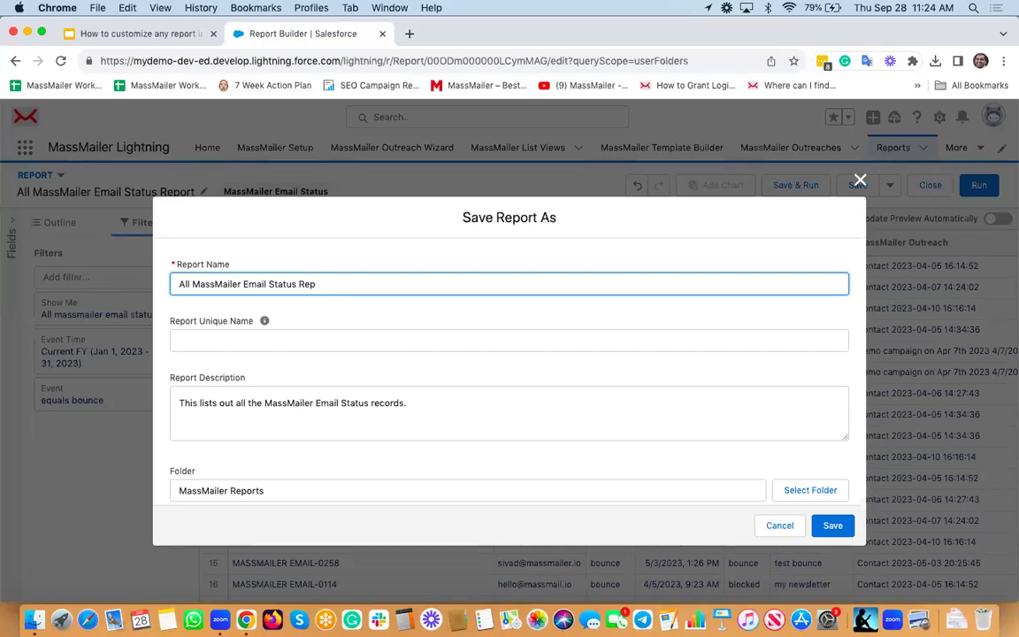
pyautogui.write('ort cust')
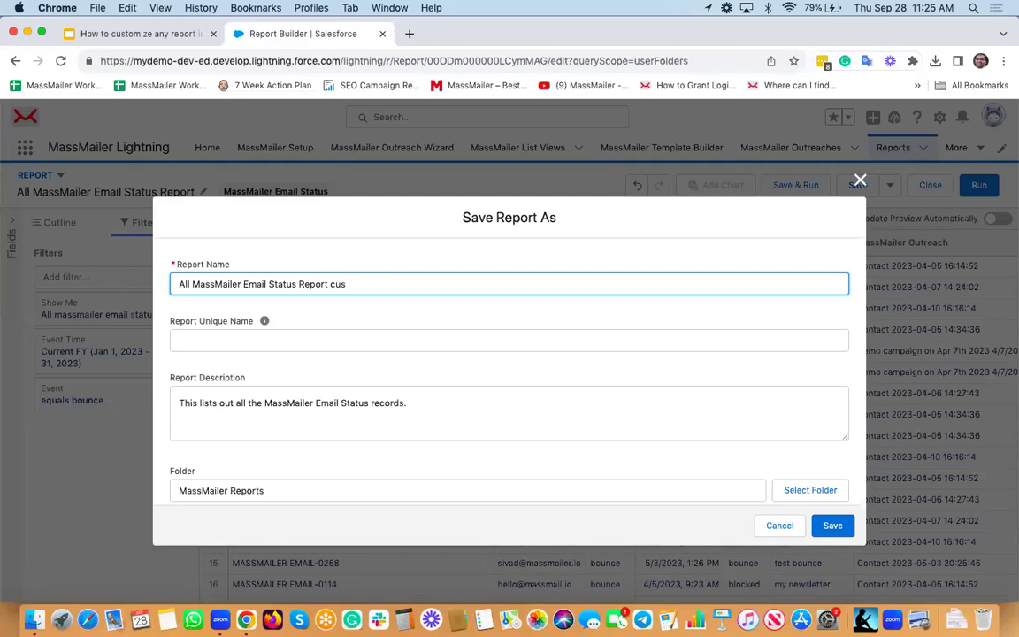
pyautogui.press('BackSpace')
pyautogui.press('BackSpace')
pyautogui.press('BackSpace')
pyautogui.write('Cust')
pyautogui.press('BackSpace')
pyautogui.write('1')
pyautogui.click(837, 531)
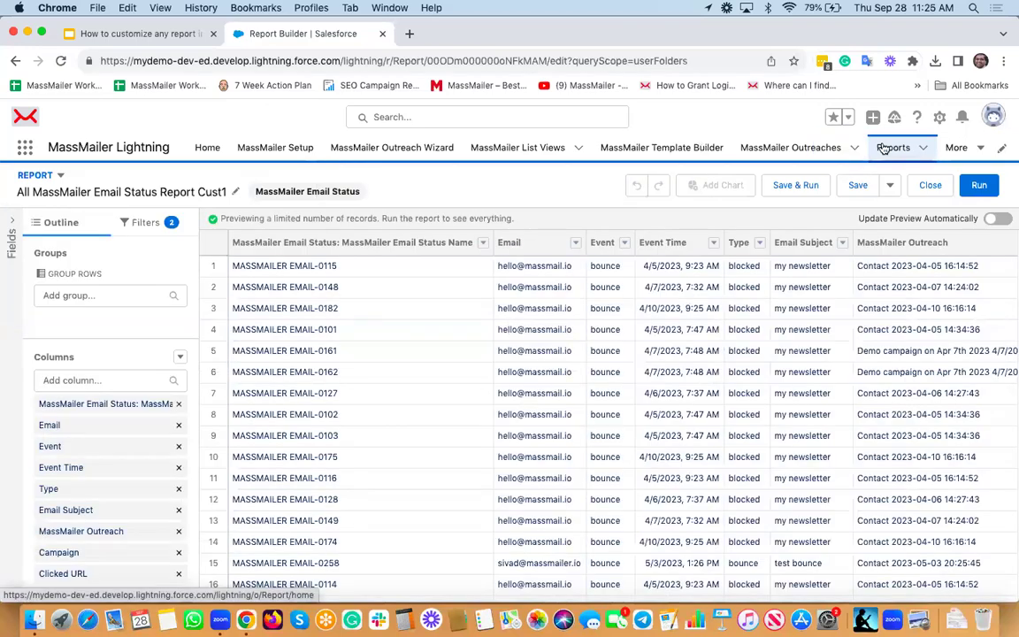
pyautogui.click(889, 147)
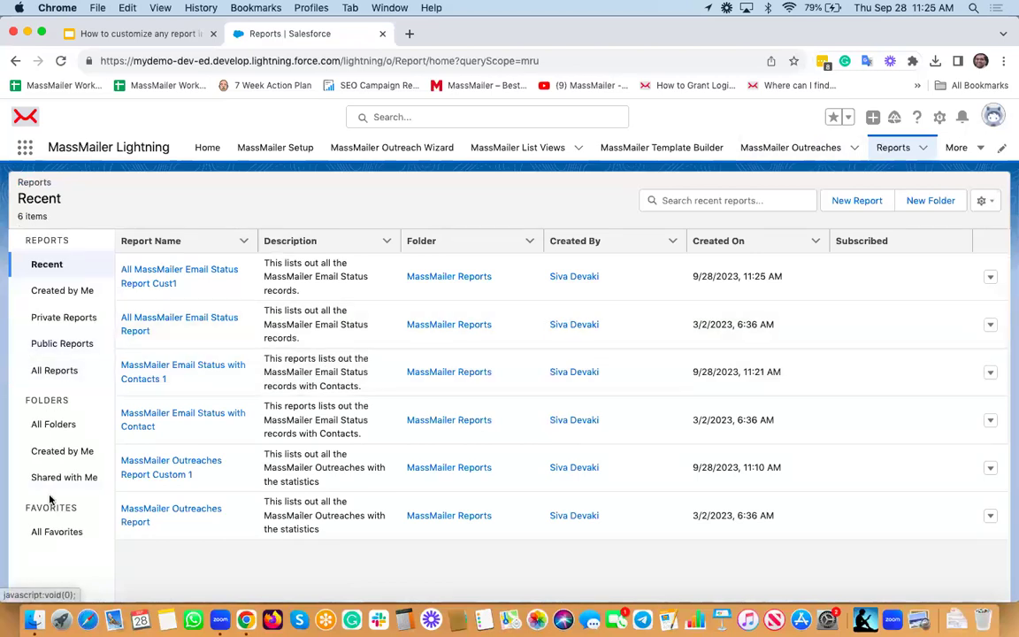
# Step: Open the MassMailer Suppression List Report from the MassMailer Reports folder
pyautogui.click(52, 423)
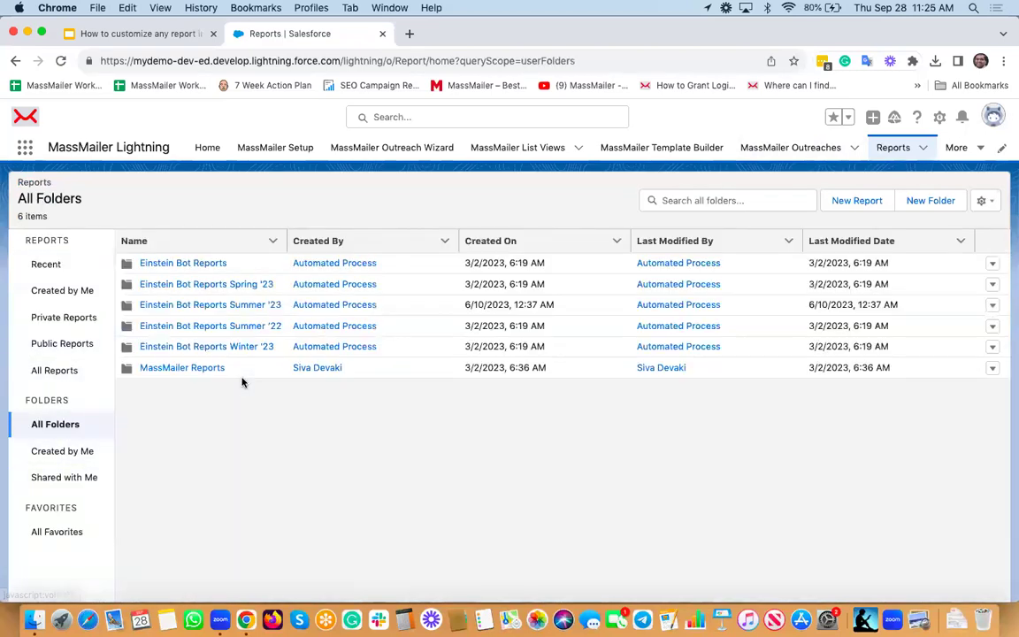
pyautogui.click(189, 368)
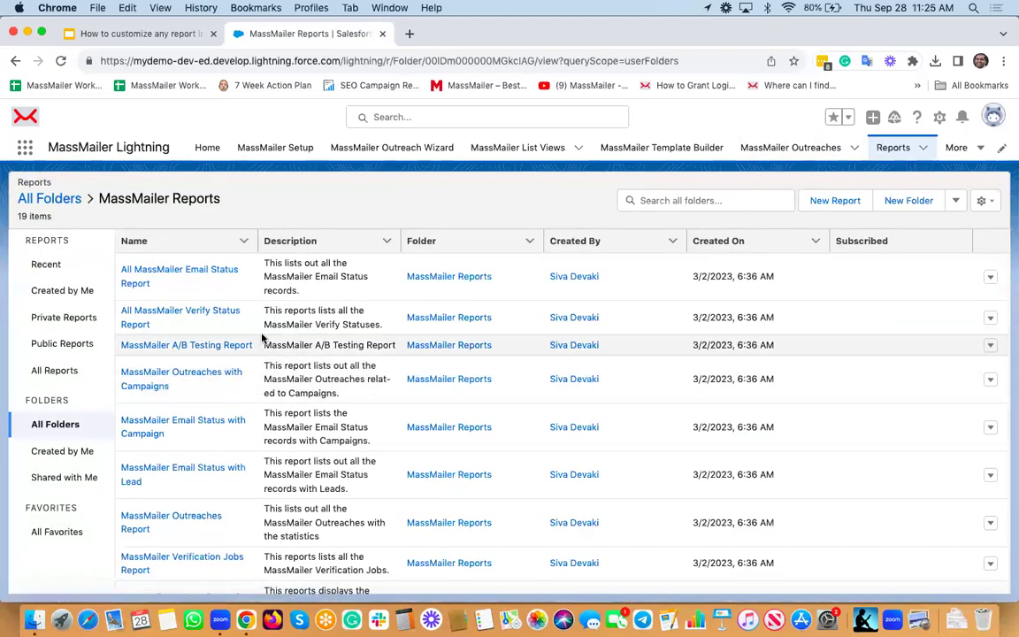
pyautogui.scroll(-1, 291, 397)
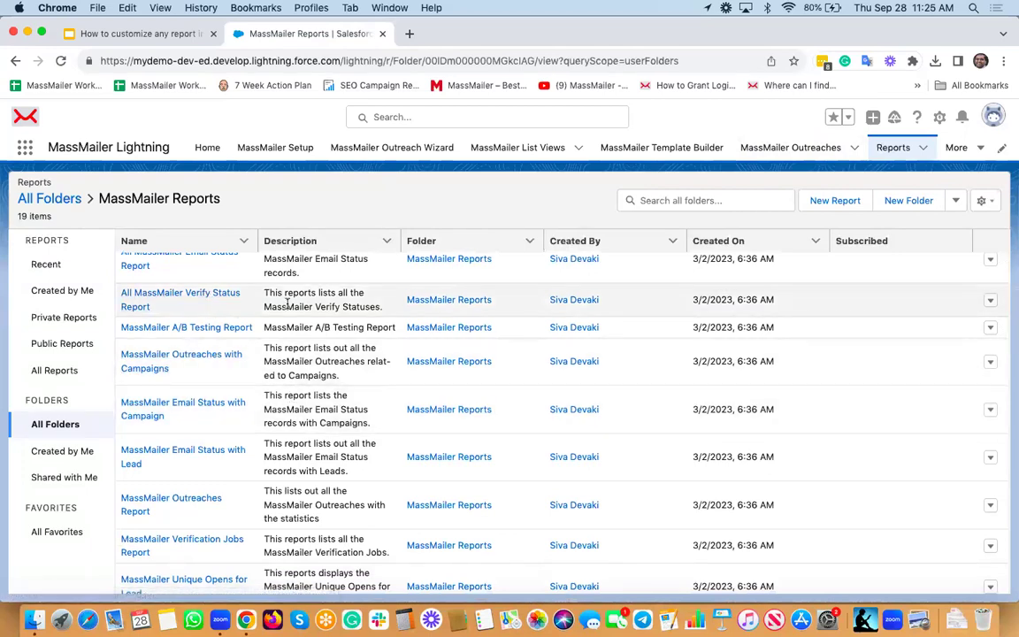
pyautogui.scroll(1, 288, 303)
pyautogui.scroll(-4, 287, 304)
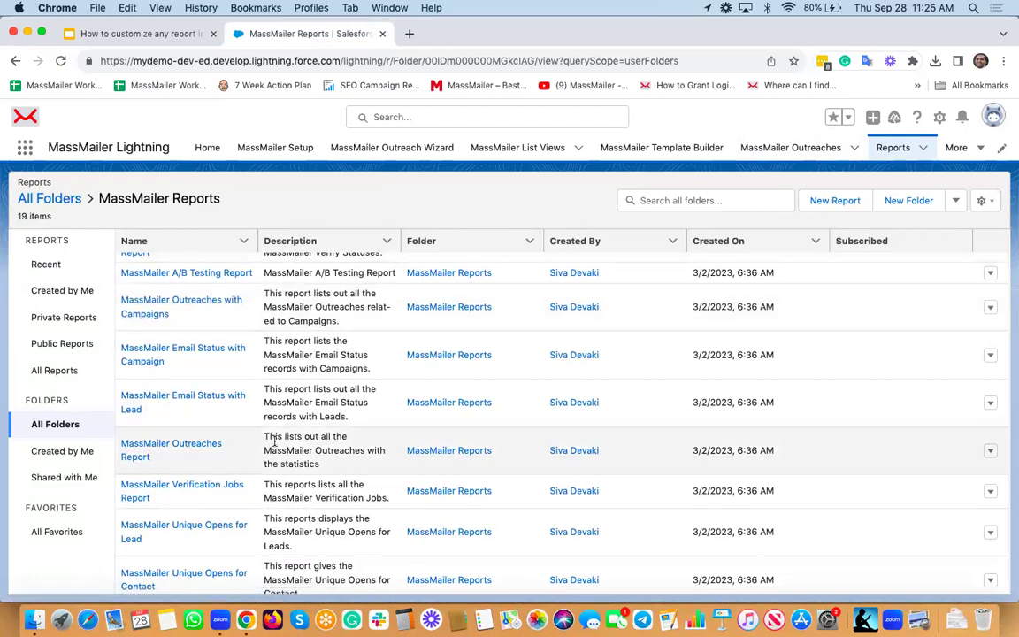
pyautogui.scroll(-2, 272, 443)
pyautogui.scroll(-4, 274, 441)
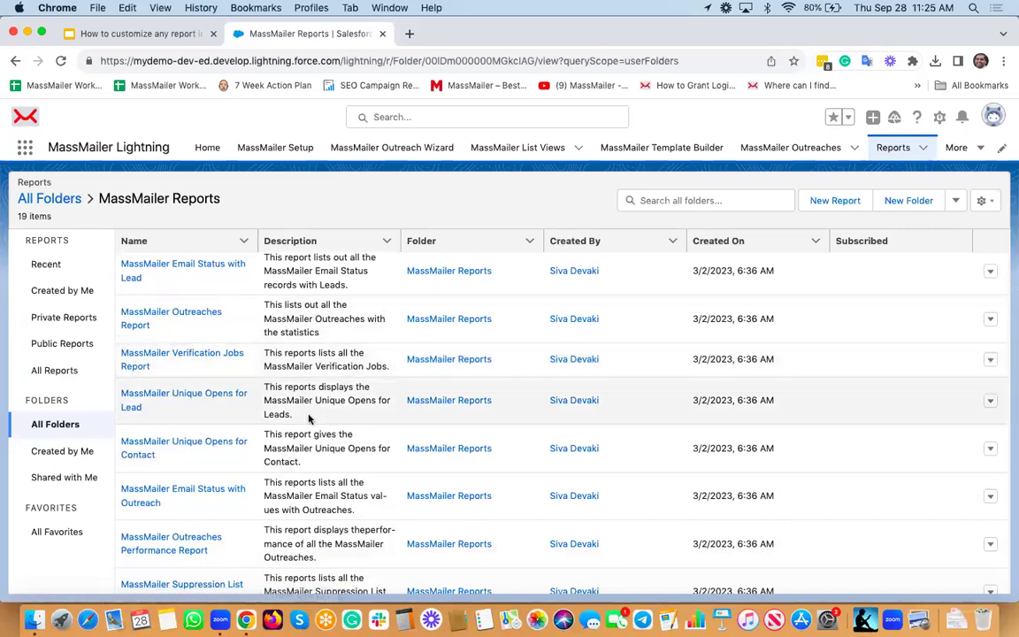
pyautogui.scroll(-4, 226, 370)
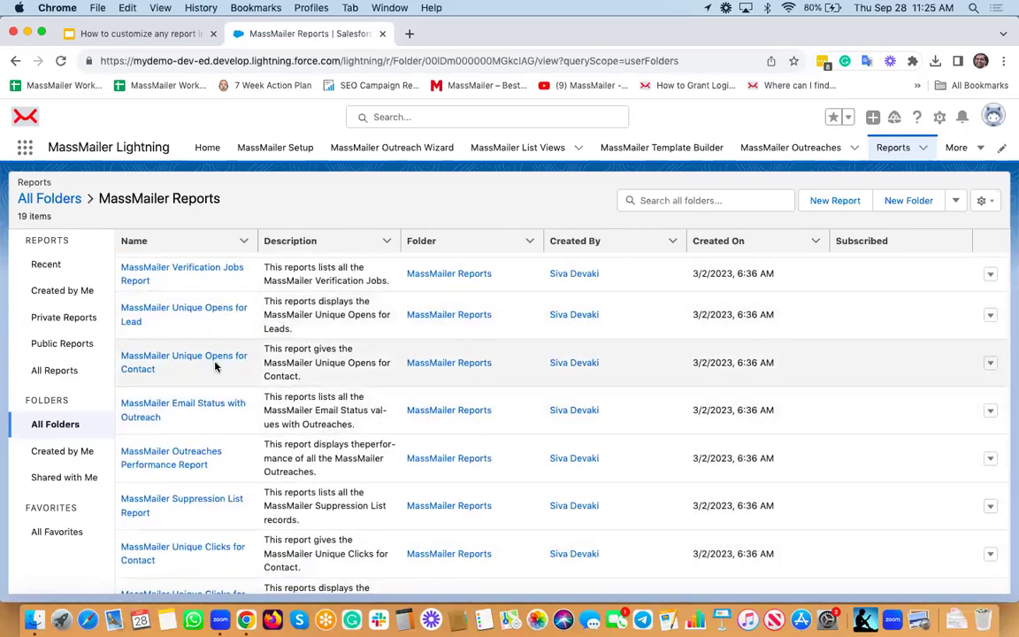
pyautogui.scroll(-4, 215, 366)
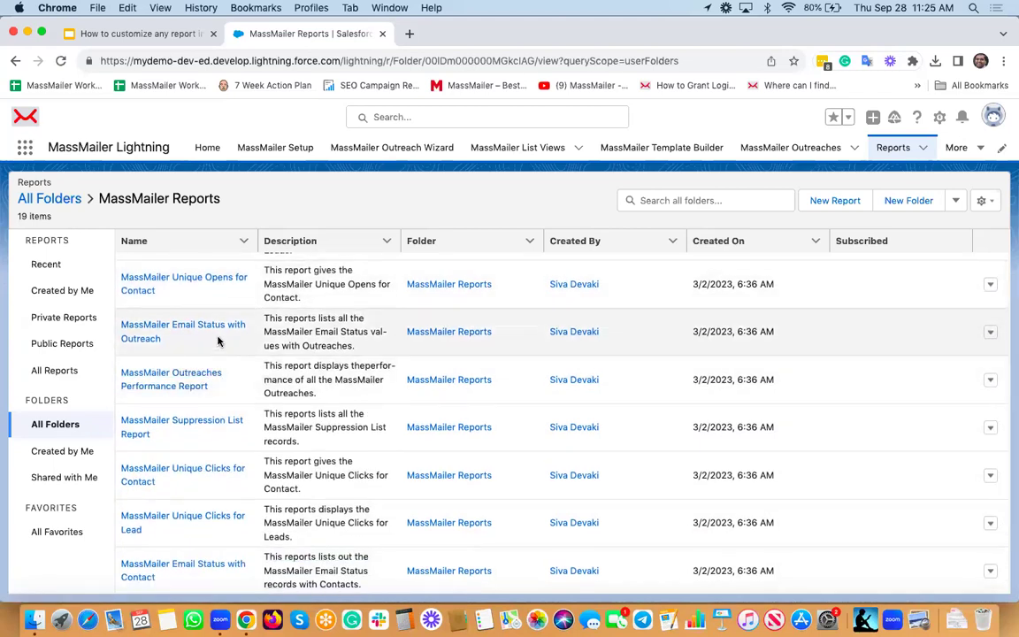
pyautogui.scroll(-2, 219, 341)
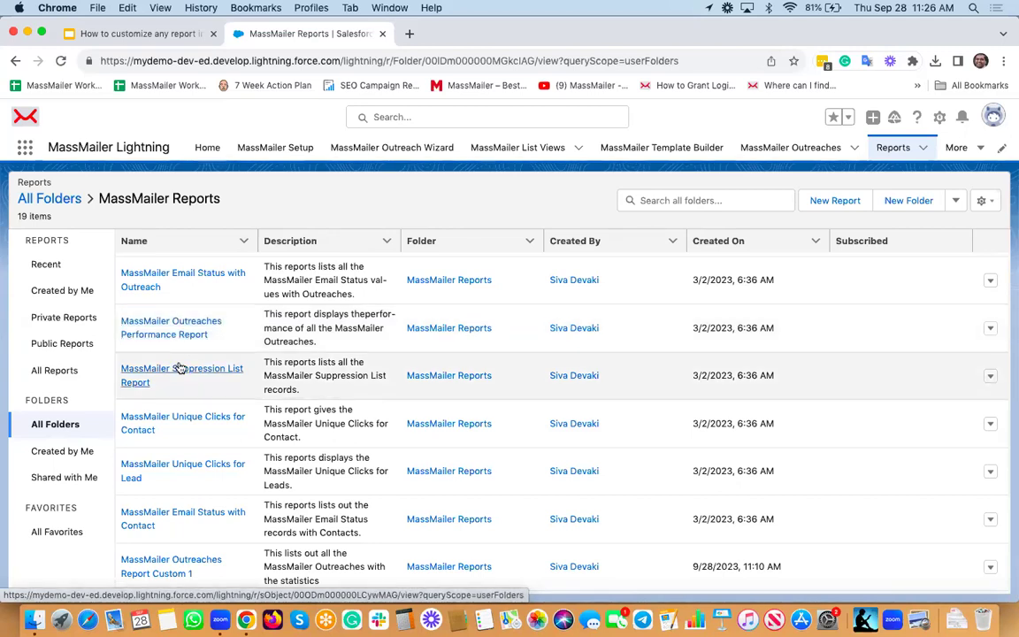
pyautogui.click(170, 373)
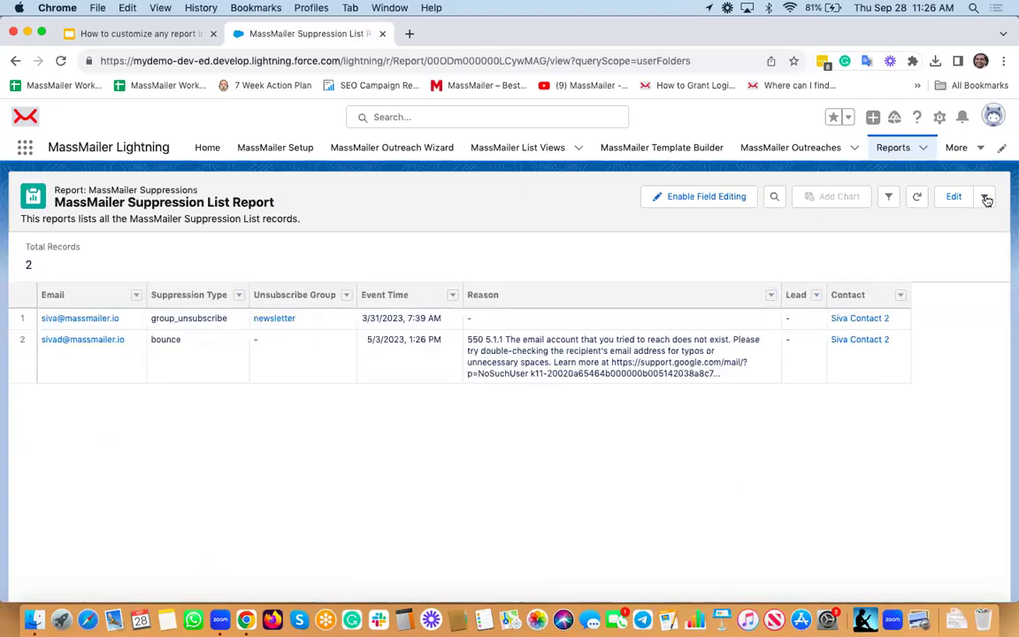
# Step: Save a copy of the report under the name "MassMailer Suppression List Custom 1"
pyautogui.click(984, 197)
pyautogui.click(941, 226)
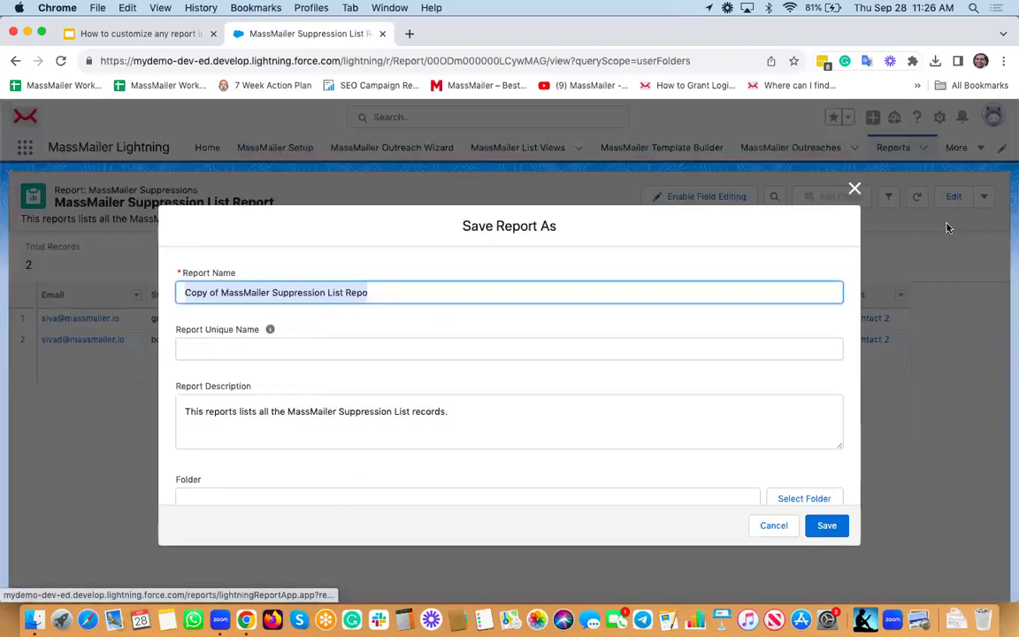
pyautogui.click(388, 292)
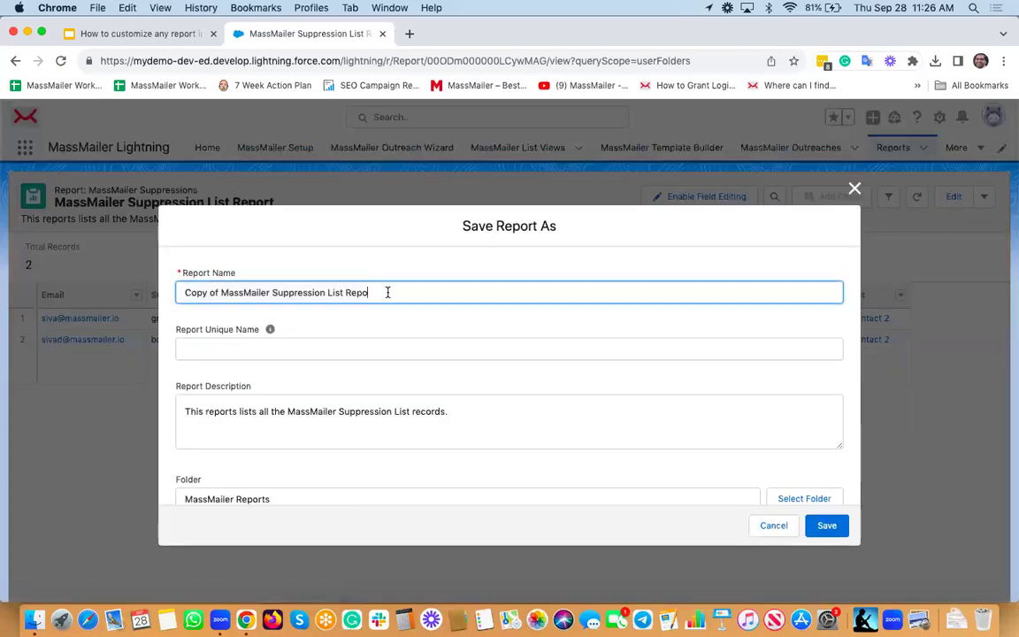
pyautogui.moveTo(183, 293); pyautogui.dragTo(218, 293)
pyautogui.press('BackSpace')
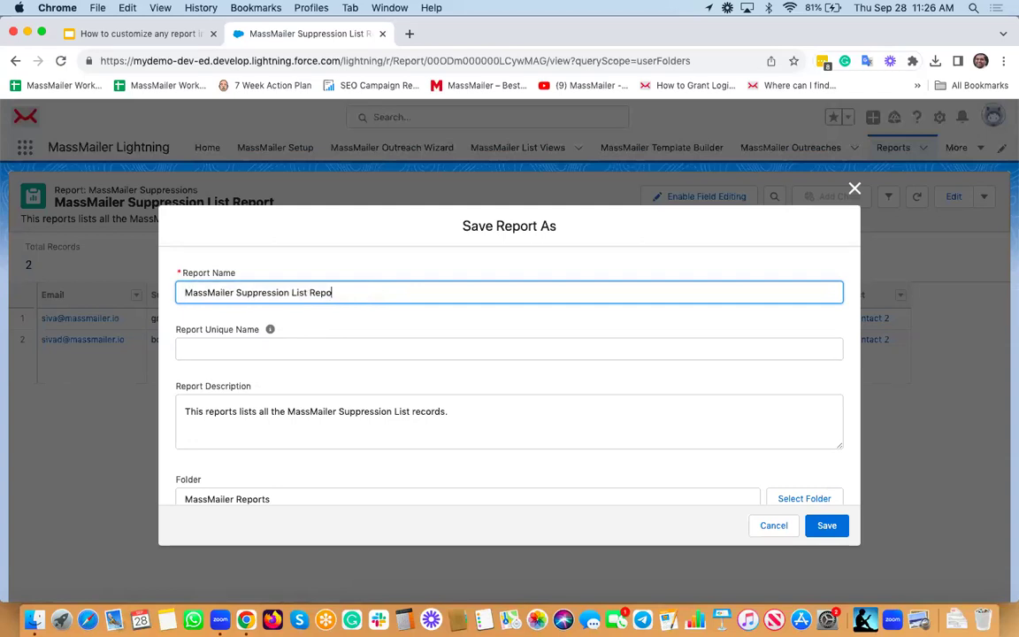
pyautogui.press('BackSpace')
pyautogui.press('BackSpace')
pyautogui.press('BackSpace')
pyautogui.press('BackSpace')
pyautogui.write('Custom 1')
pyautogui.click(828, 526)
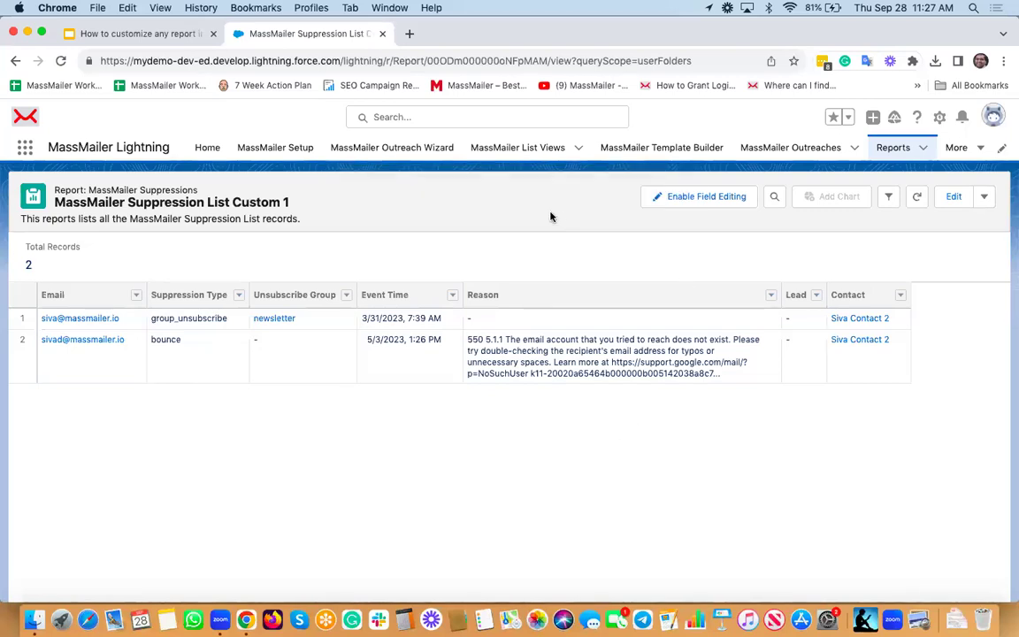
# Step: Edit the copied report, add a filter where Suppression Type equals "unsubscribe", and refresh the preview
pyautogui.click(953, 198)
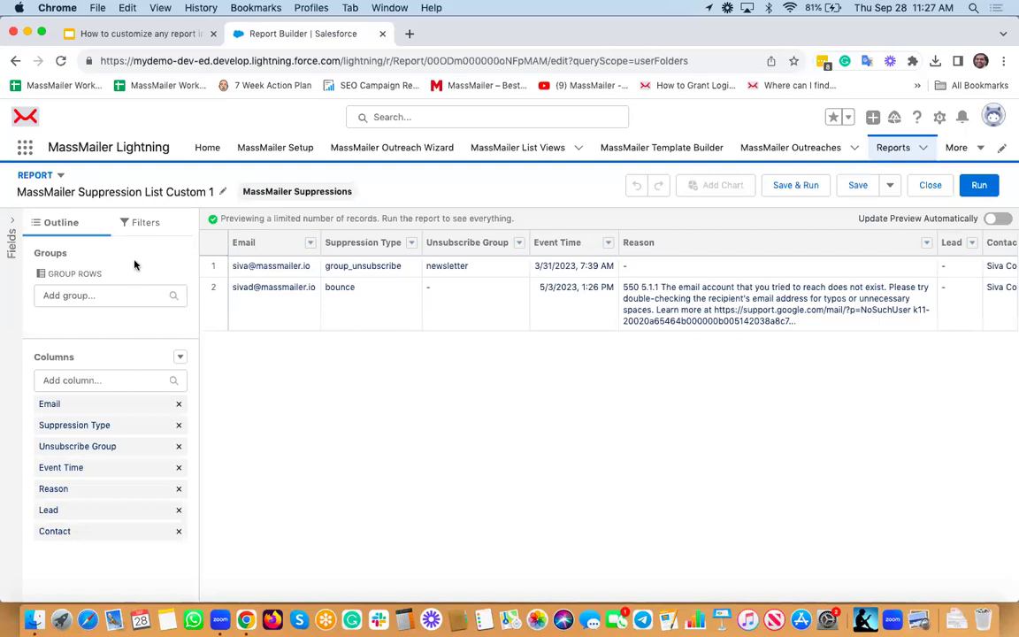
pyautogui.click(134, 224)
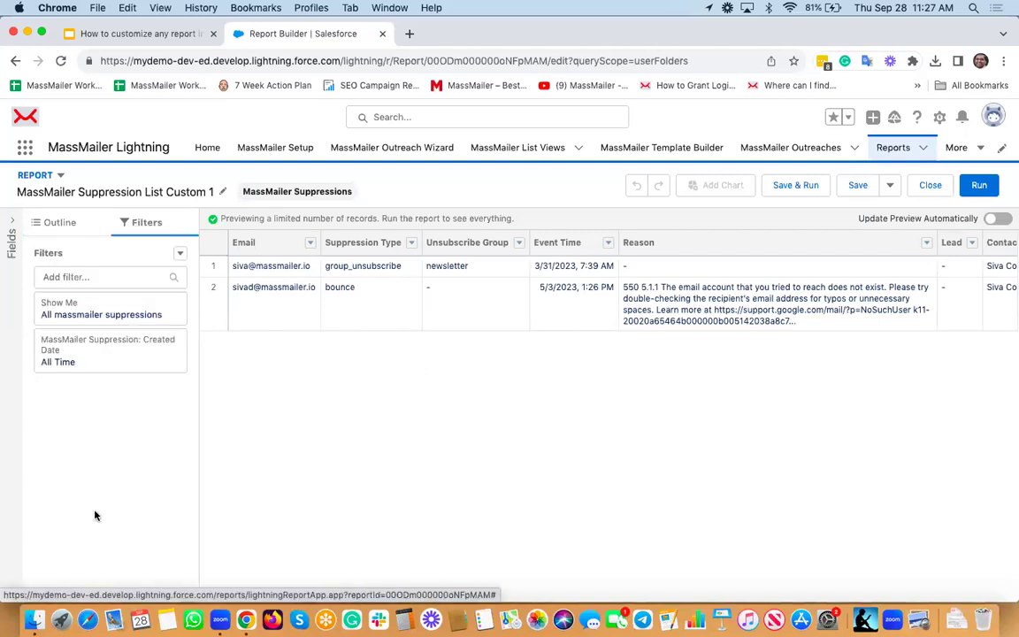
pyautogui.click(97, 279)
pyautogui.scroll(-2, 106, 411)
pyautogui.scroll(-2, 107, 410)
pyautogui.scroll(-5, 88, 383)
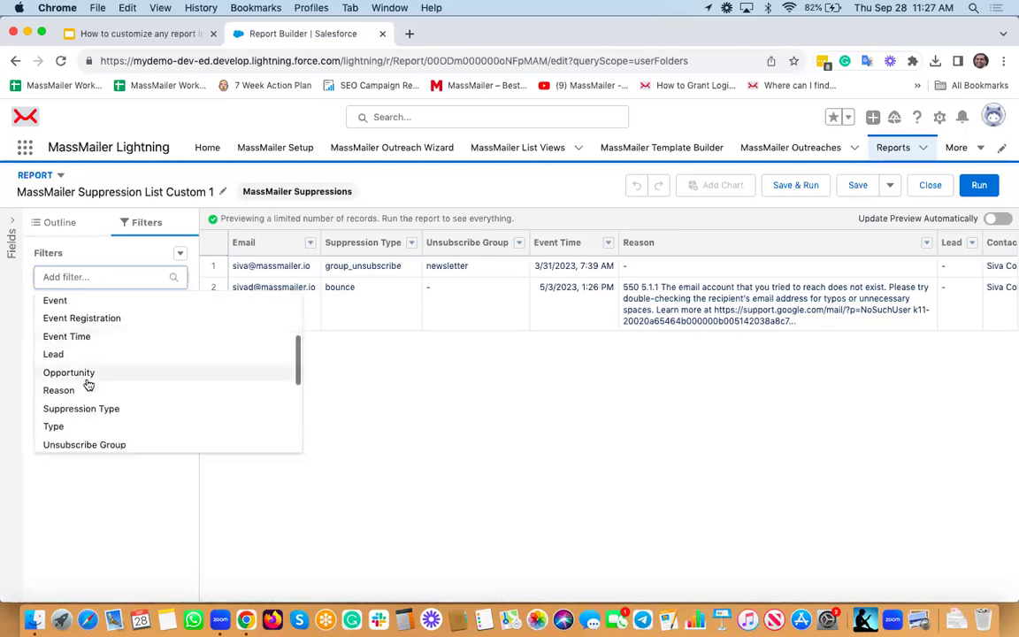
pyautogui.scroll(3, 109, 336)
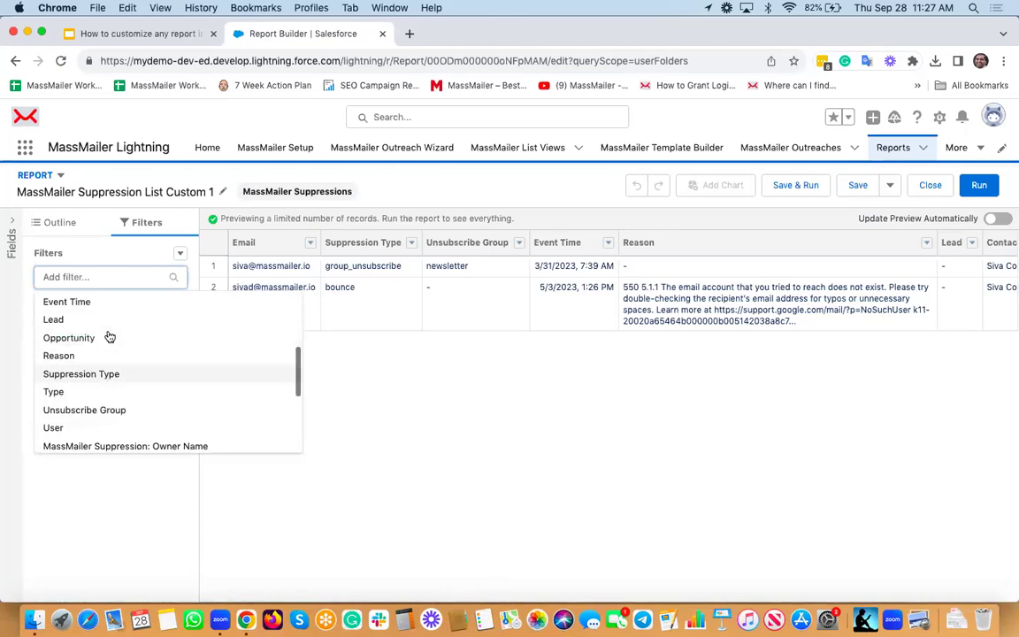
pyautogui.click(81, 376)
pyautogui.click(234, 418)
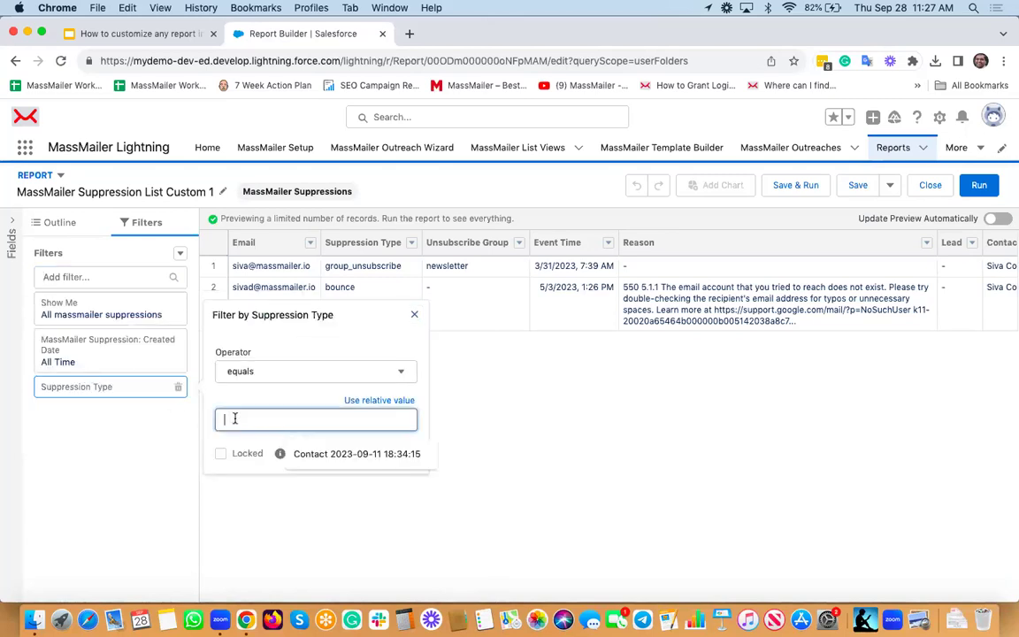
pyautogui.write('un')
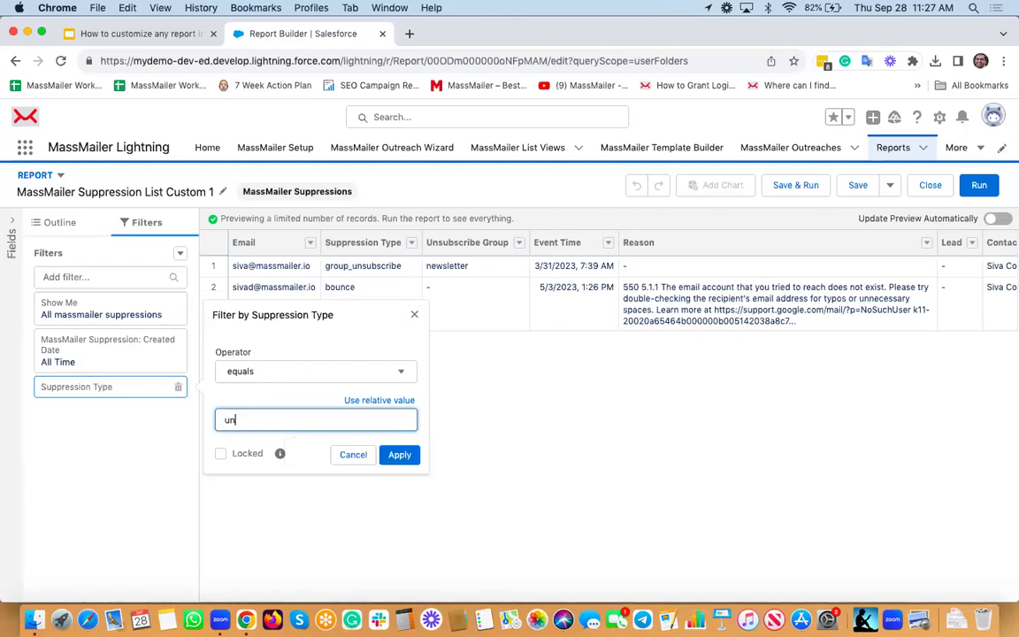
pyautogui.write('subscribe')
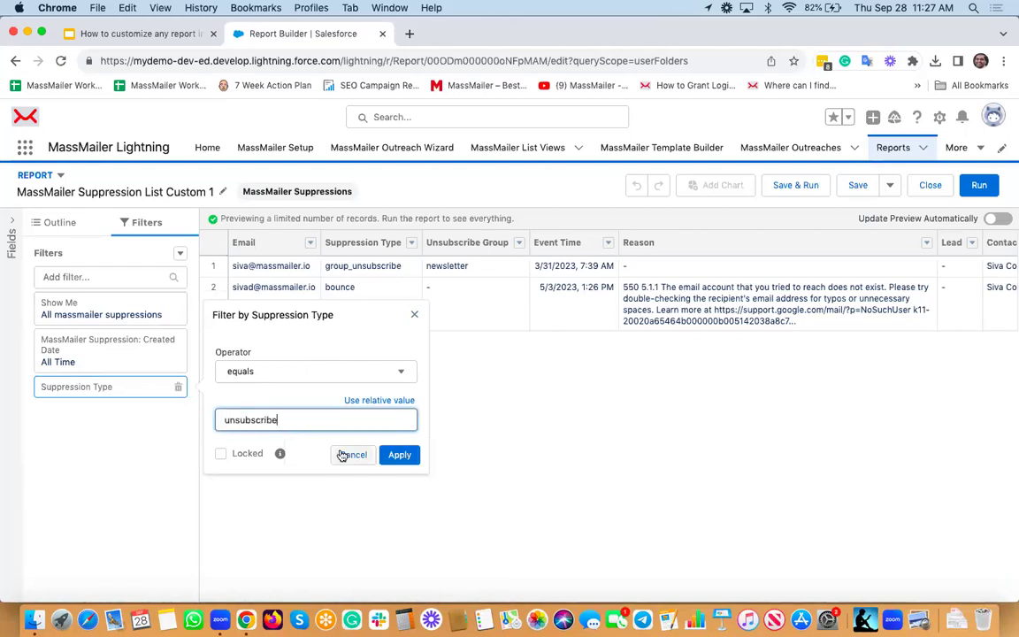
pyautogui.click(399, 455)
pyautogui.click(410, 219)
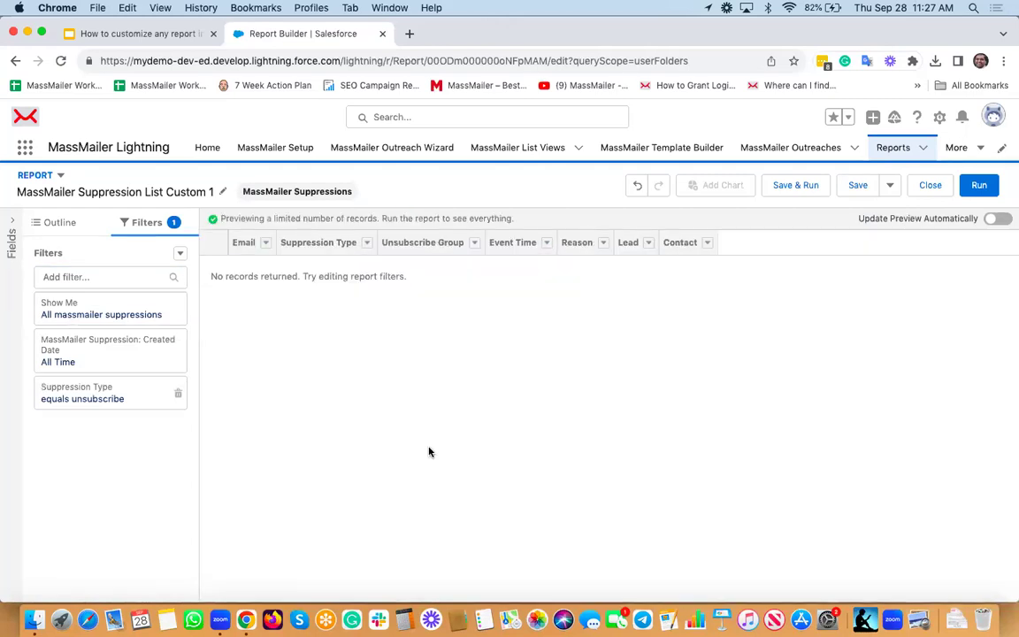
# Step: Change the Suppression Type filter's operator to "contains" with a refreshed preview, and save and run the report
pyautogui.click(117, 404)
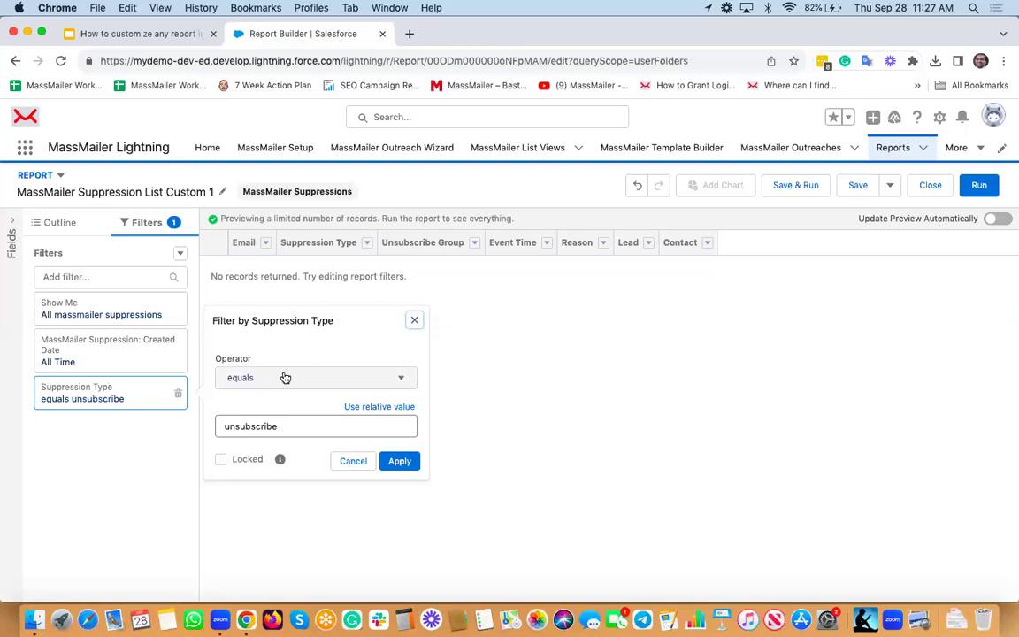
pyautogui.click(256, 377)
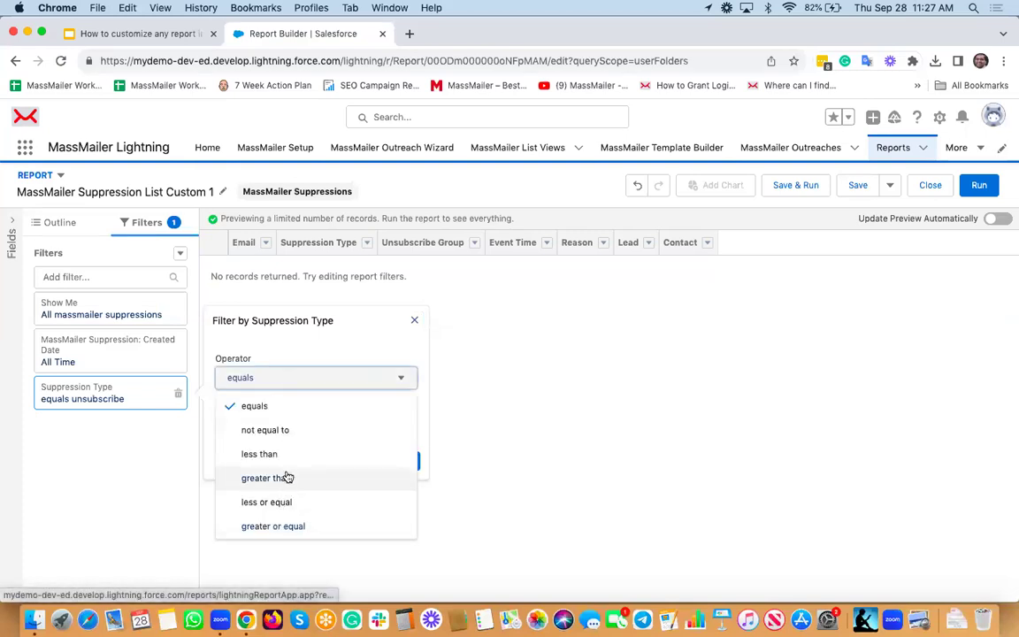
pyautogui.scroll(-3, 288, 431)
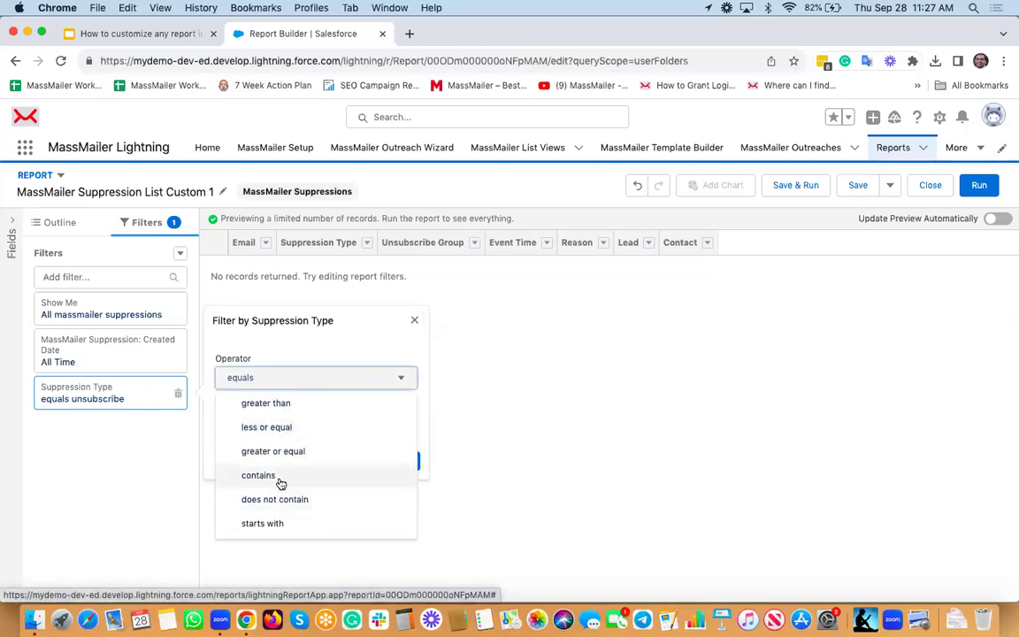
pyautogui.click(280, 478)
pyautogui.click(395, 460)
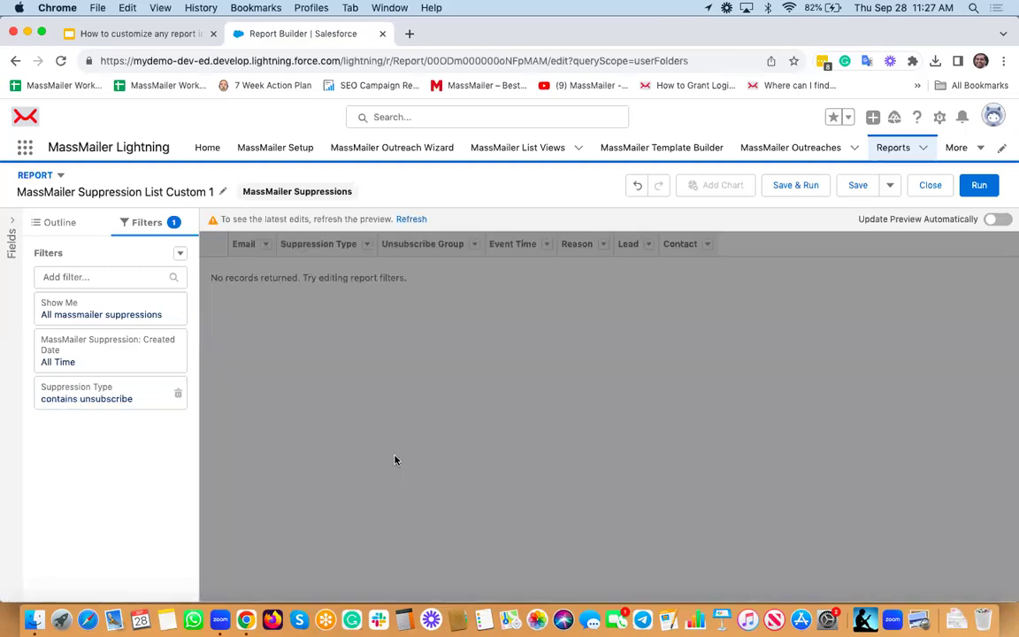
pyautogui.click(411, 219)
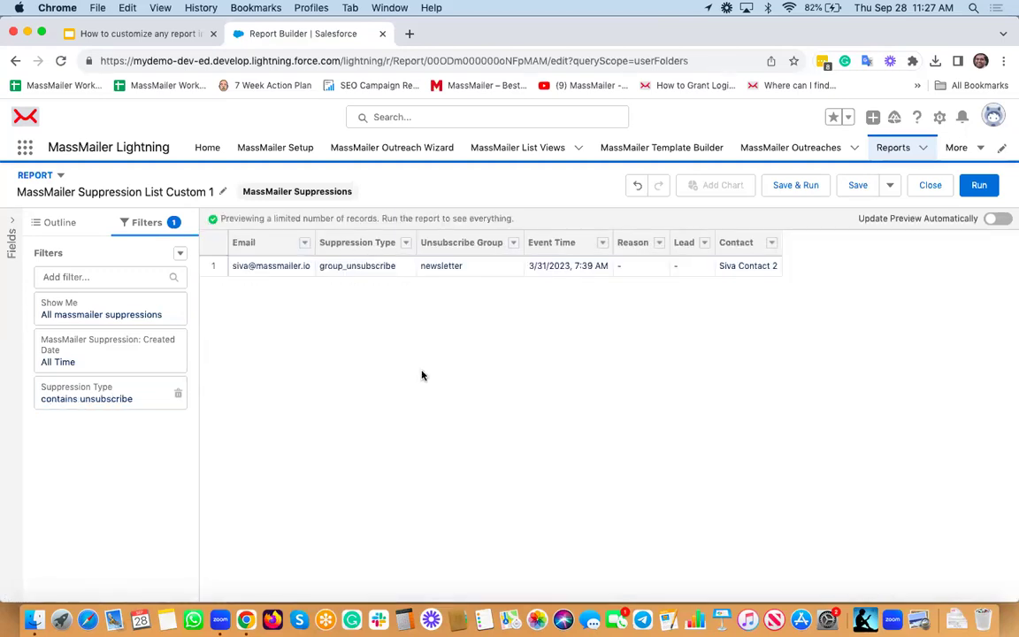
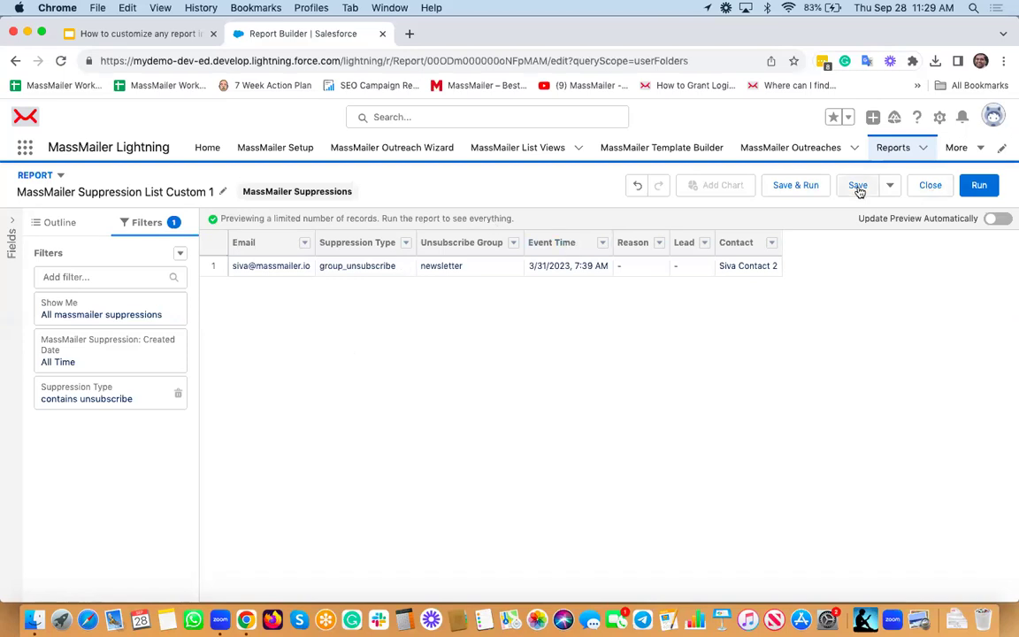
pyautogui.click(813, 186)
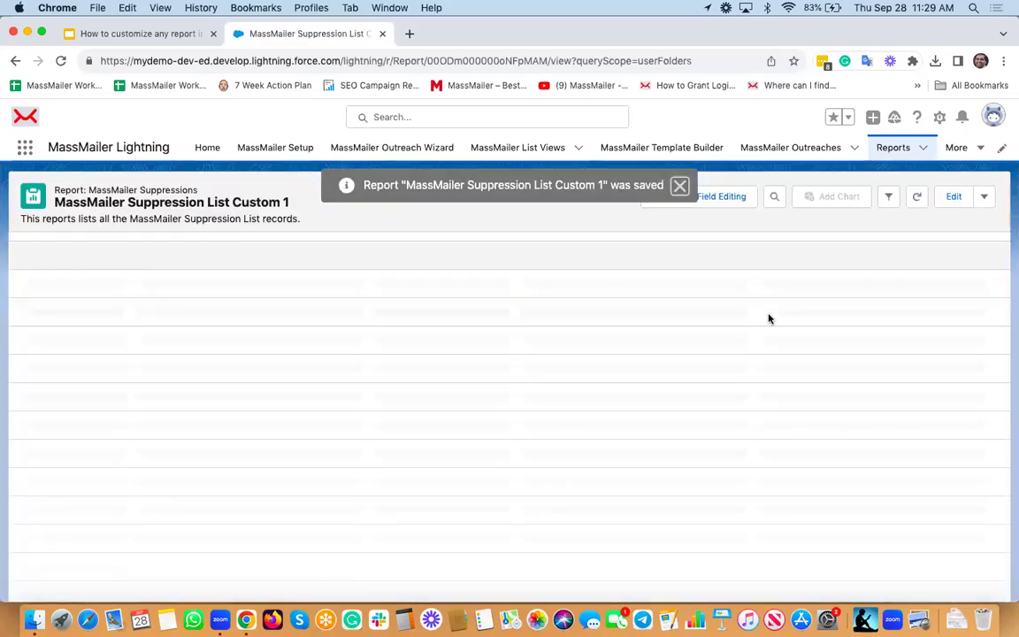
# Step: Return to the MassMailer Reports folder and look through its full list of standard and custom reports
pyautogui.click(895, 148)
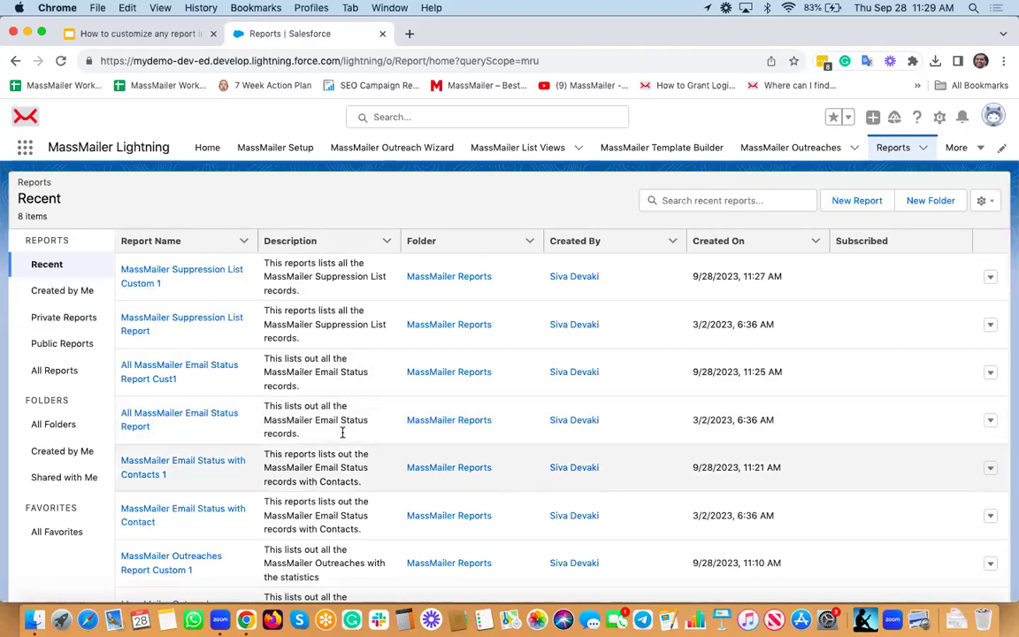
pyautogui.click(56, 425)
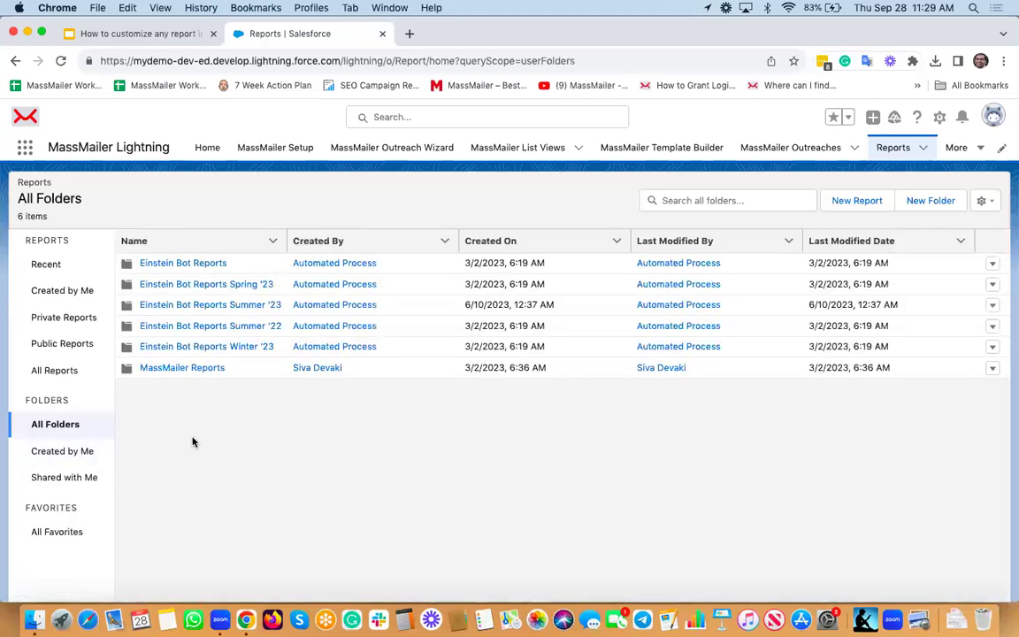
pyautogui.click(194, 371)
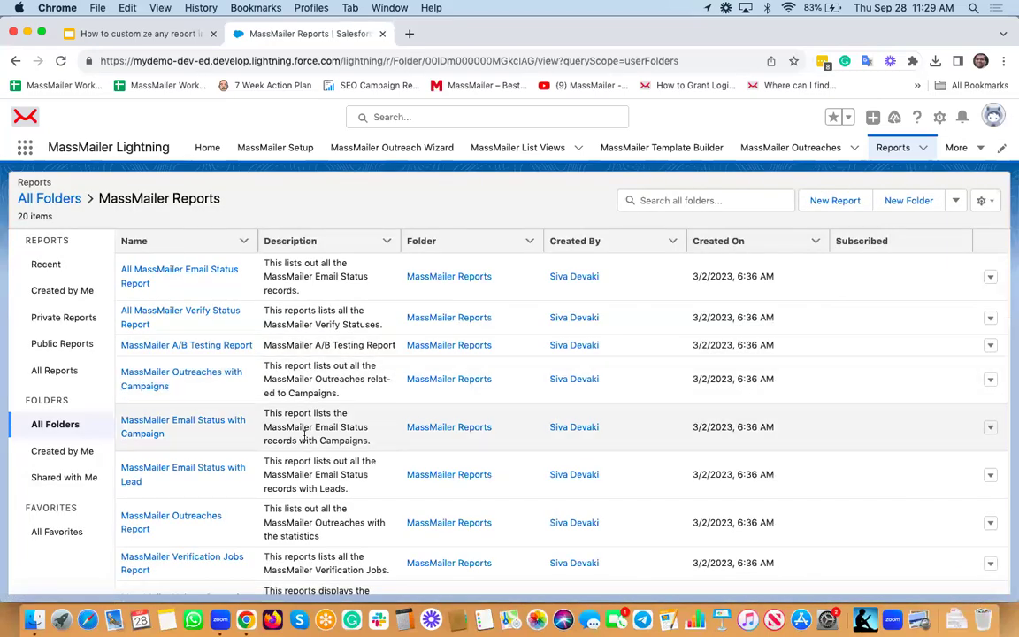
pyautogui.scroll(-3, 305, 434)
pyautogui.scroll(-5, 305, 439)
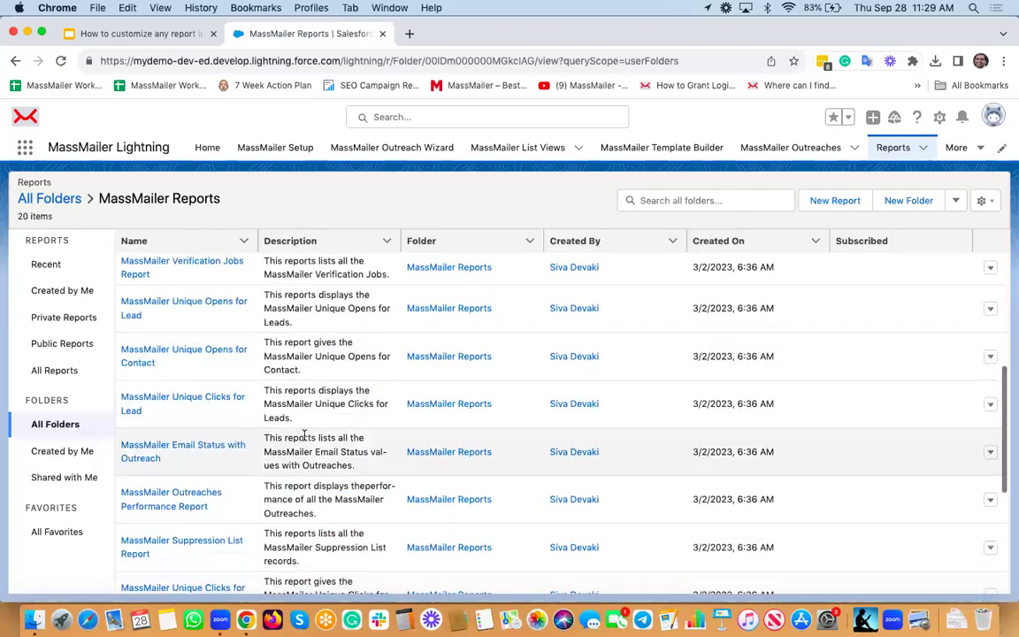
pyautogui.scroll(-4, 305, 434)
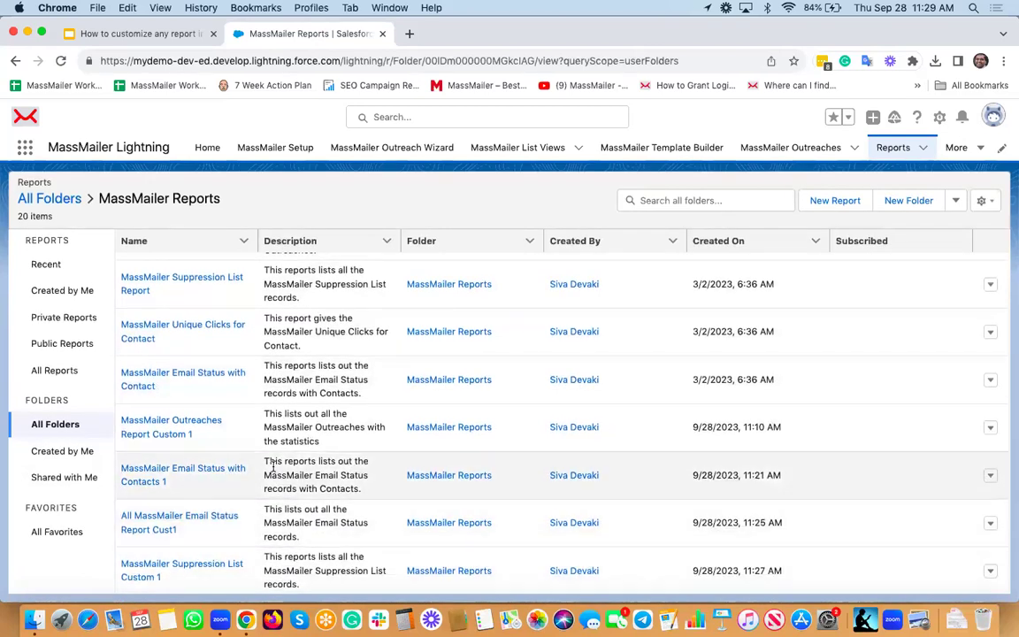
pyautogui.scroll(1, 288, 433)
pyautogui.scroll(8, 288, 433)
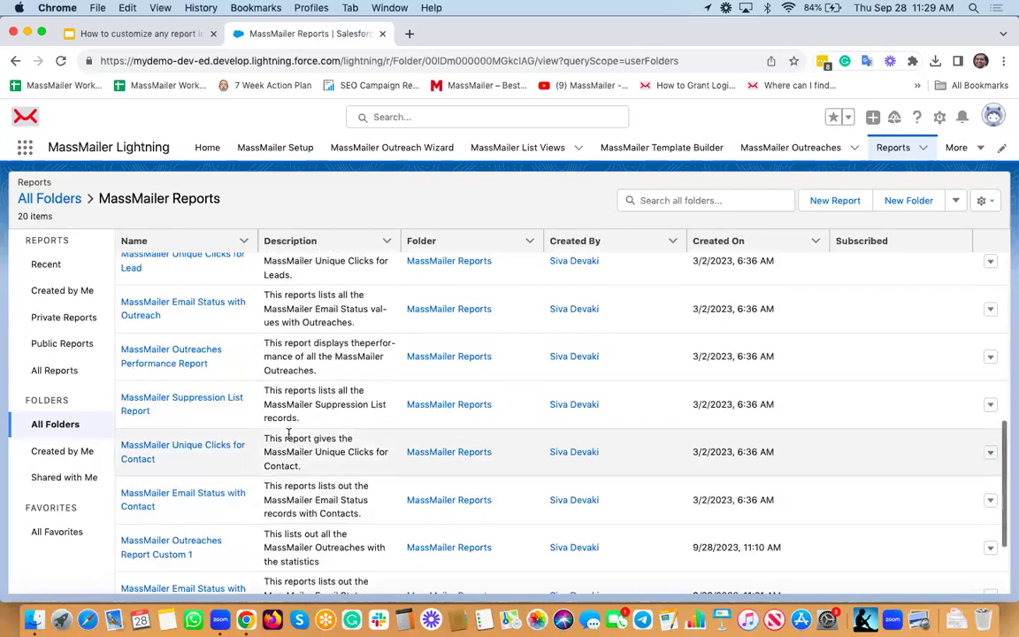
pyautogui.scroll(7, 288, 435)
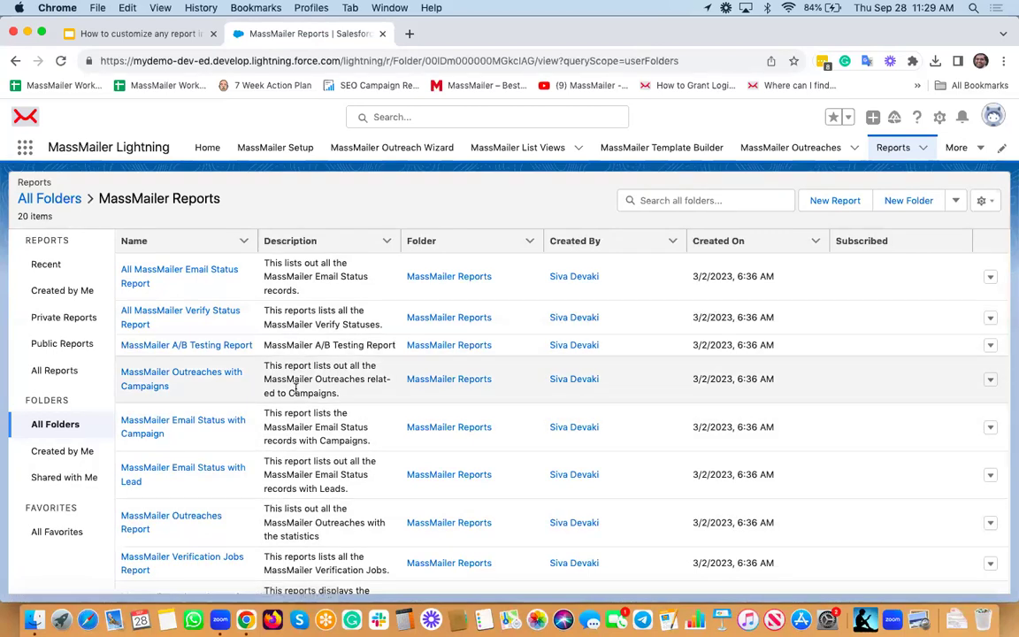
pyautogui.scroll(-1, 296, 389)
pyautogui.scroll(-4, 295, 389)
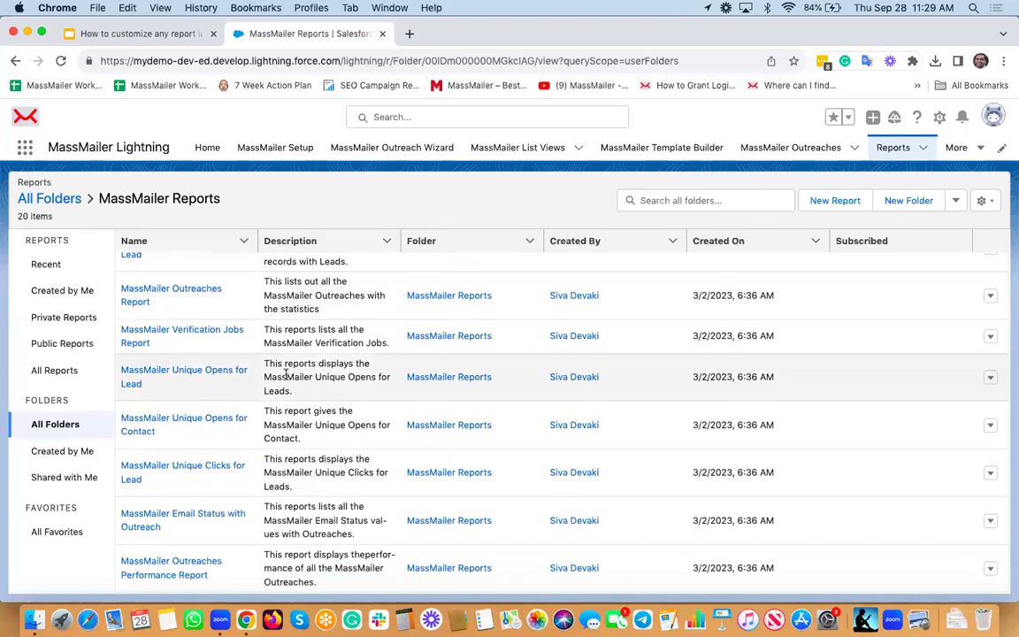
pyautogui.scroll(5, 296, 392)
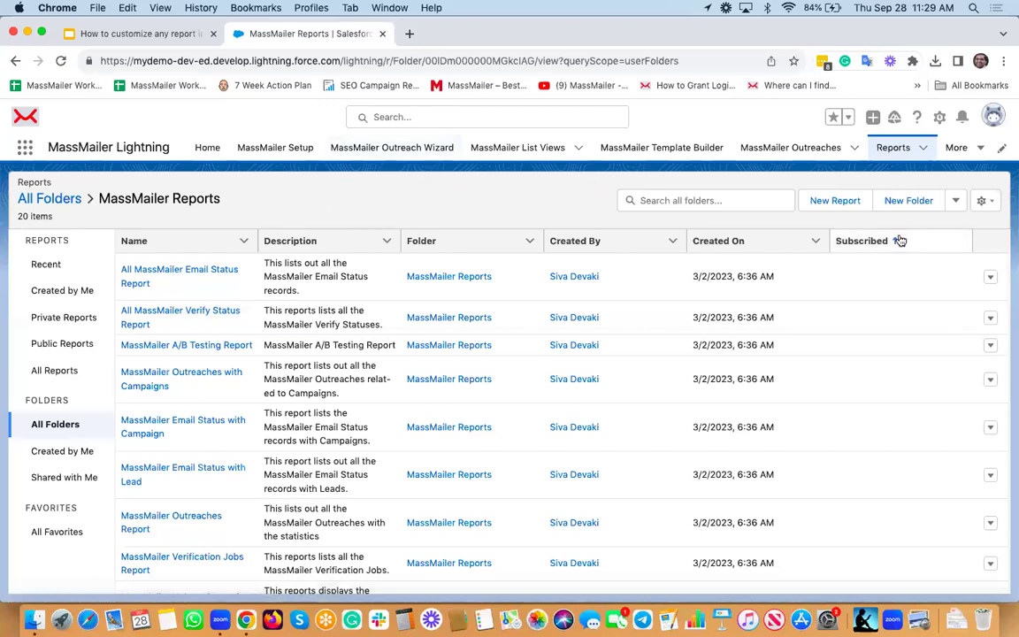
pyautogui.click(958, 201)
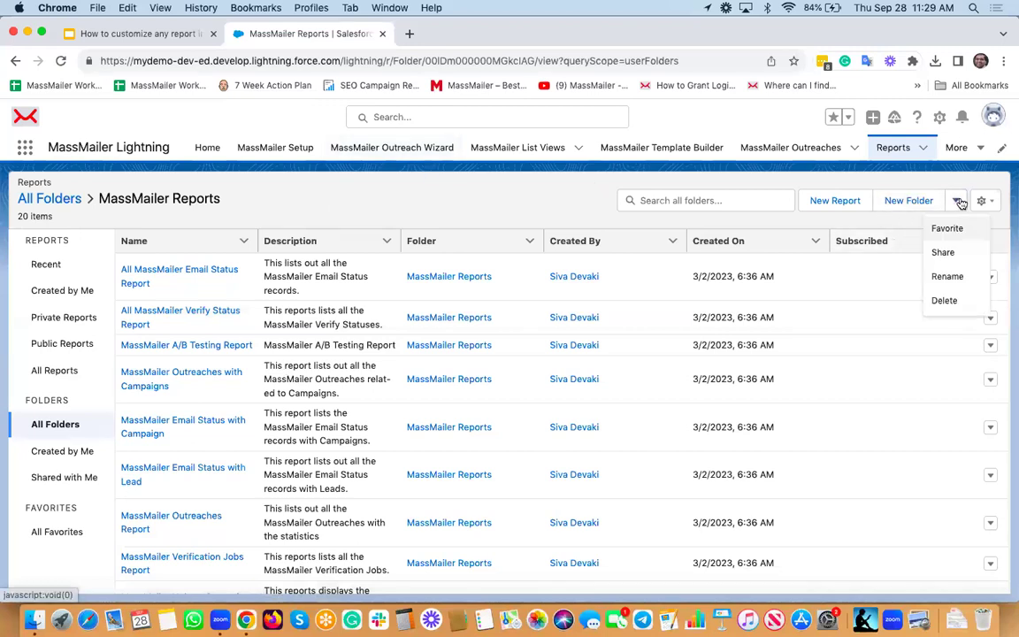
pyautogui.click(762, 210)
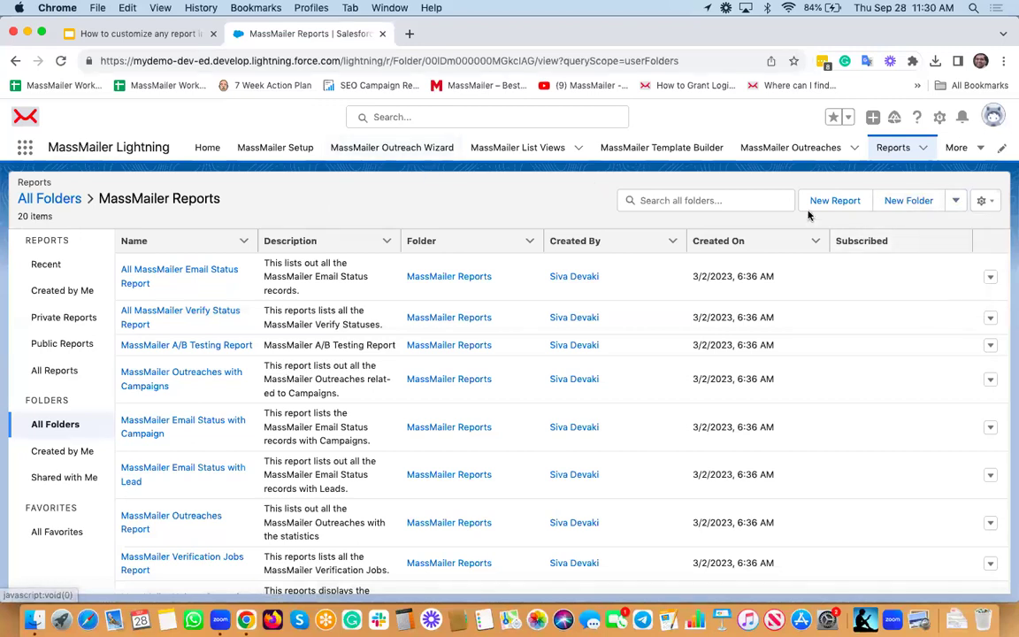
# Step: Start a new report based on the "MassMailer Email Status with Lead" report type
pyautogui.click(834, 202)
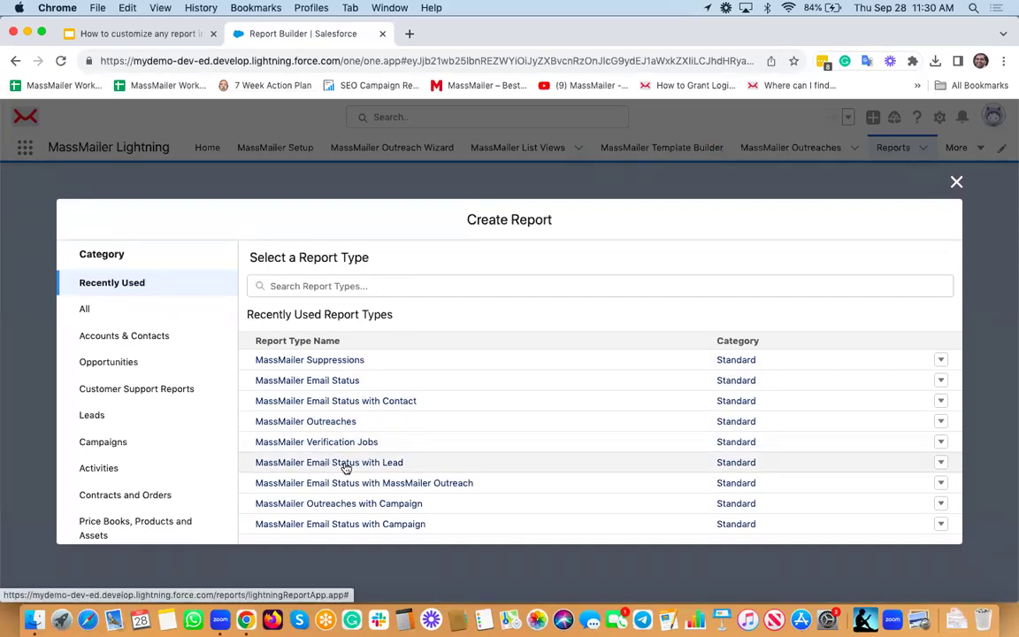
pyautogui.click(363, 464)
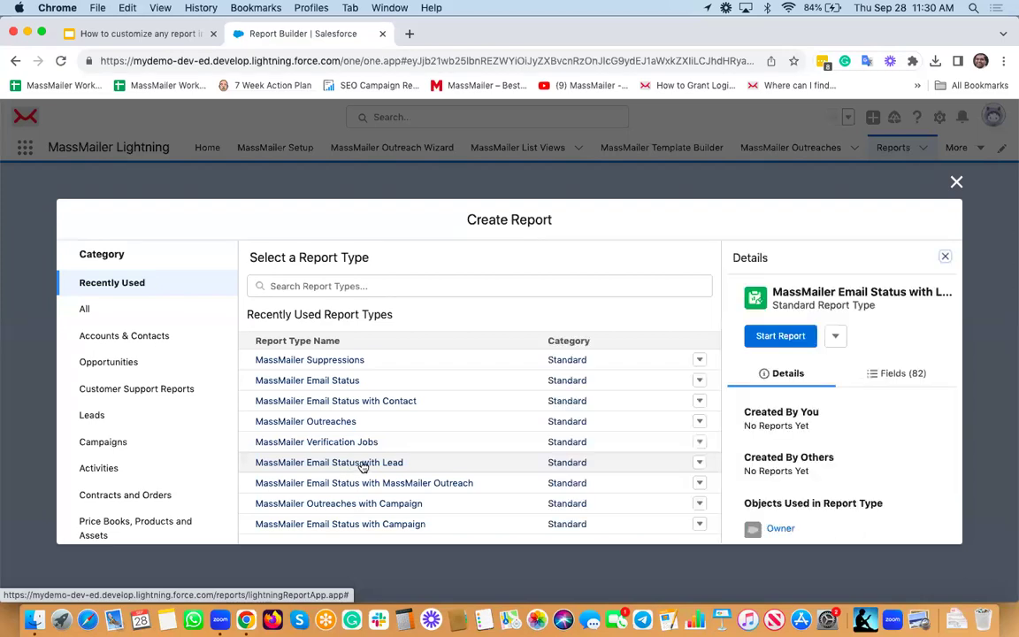
pyautogui.click(779, 336)
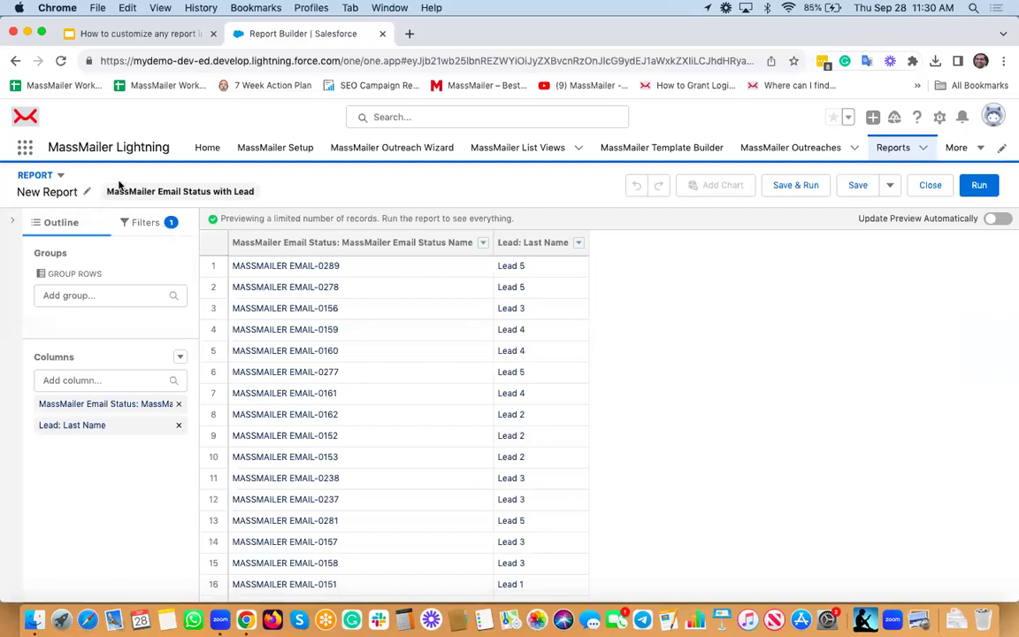
# Step: Name the new report "My MM Email Status Report"
pyautogui.click(87, 193)
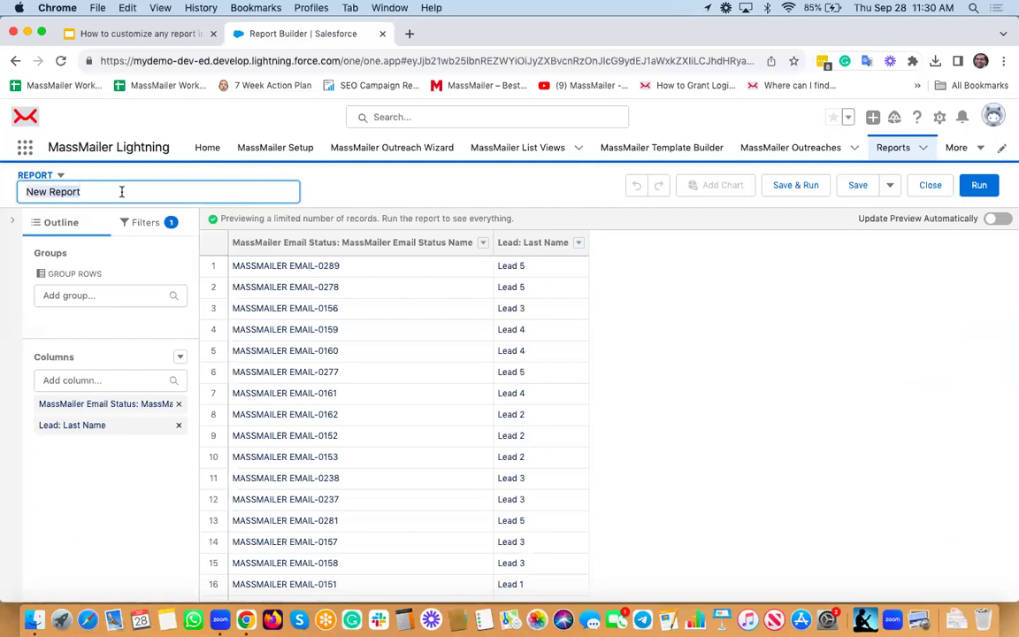
pyautogui.write('My MM Email St')
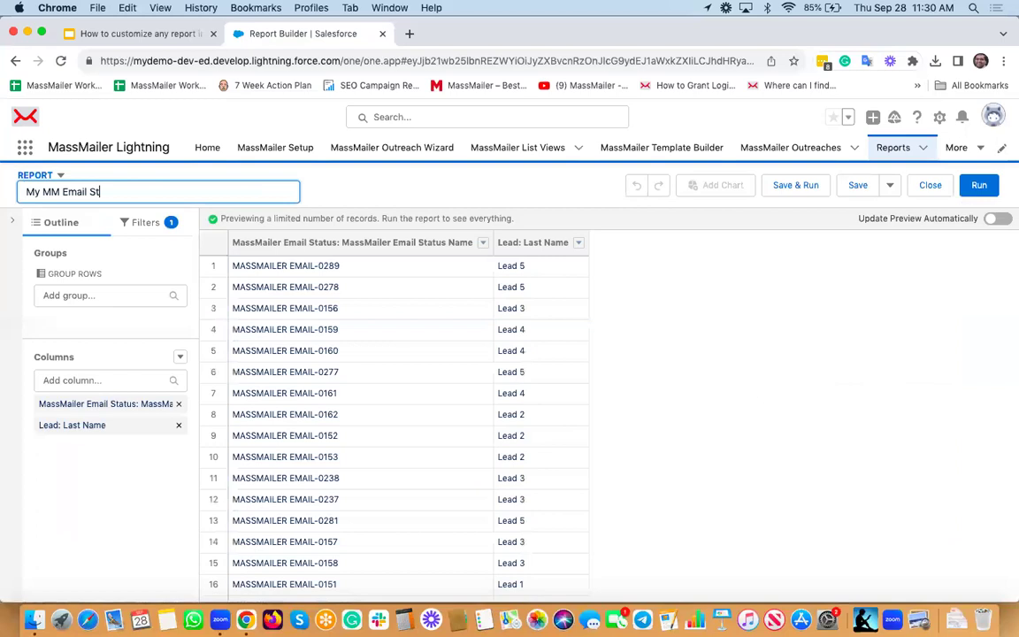
pyautogui.write('atus RE')
pyautogui.press('BackSpace')
pyautogui.press('BackSpace')
pyautogui.click(823, 283)
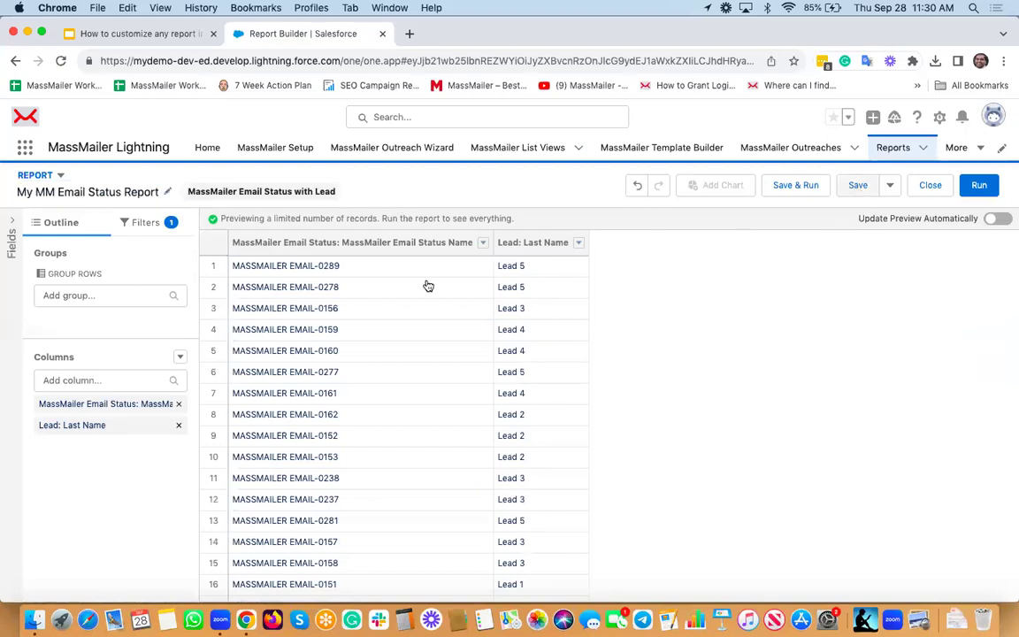
# Step: Check the new report's filters and columns, then save and run it
pyautogui.click(134, 222)
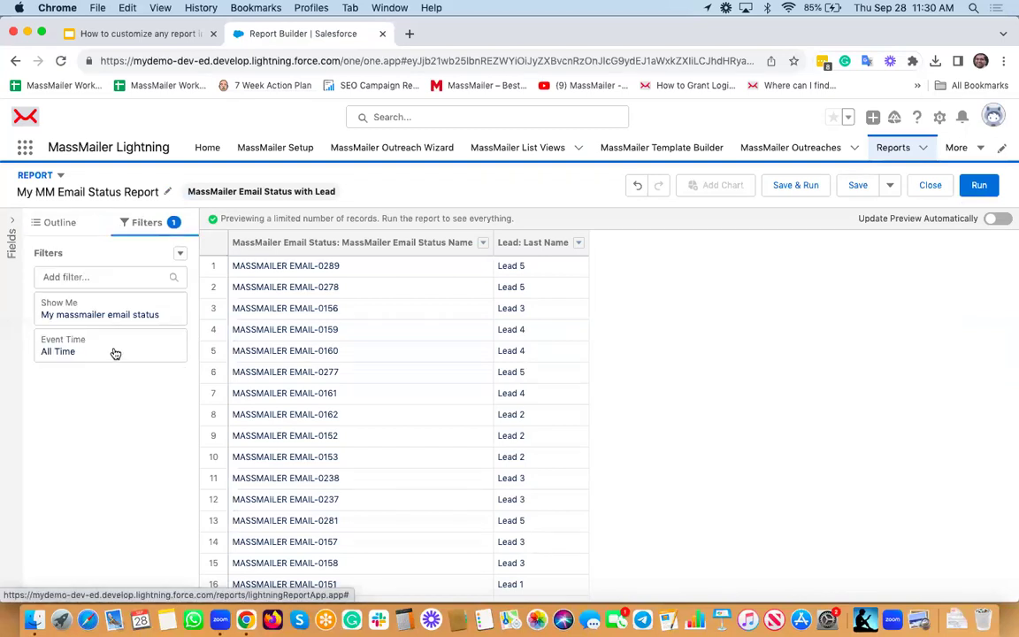
pyautogui.click(58, 220)
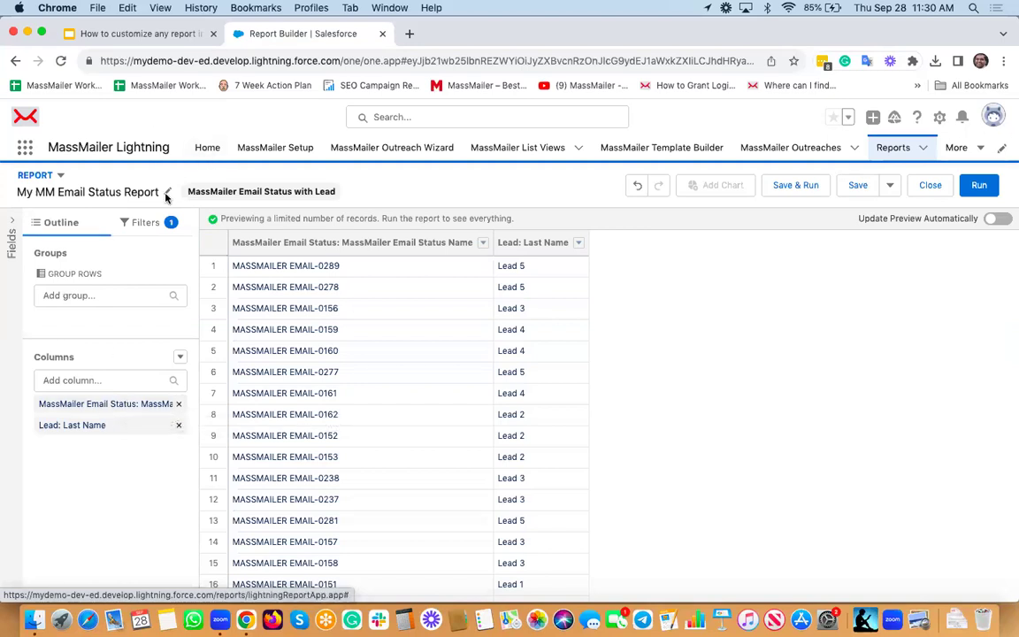
pyautogui.click(799, 187)
pyautogui.click(832, 525)
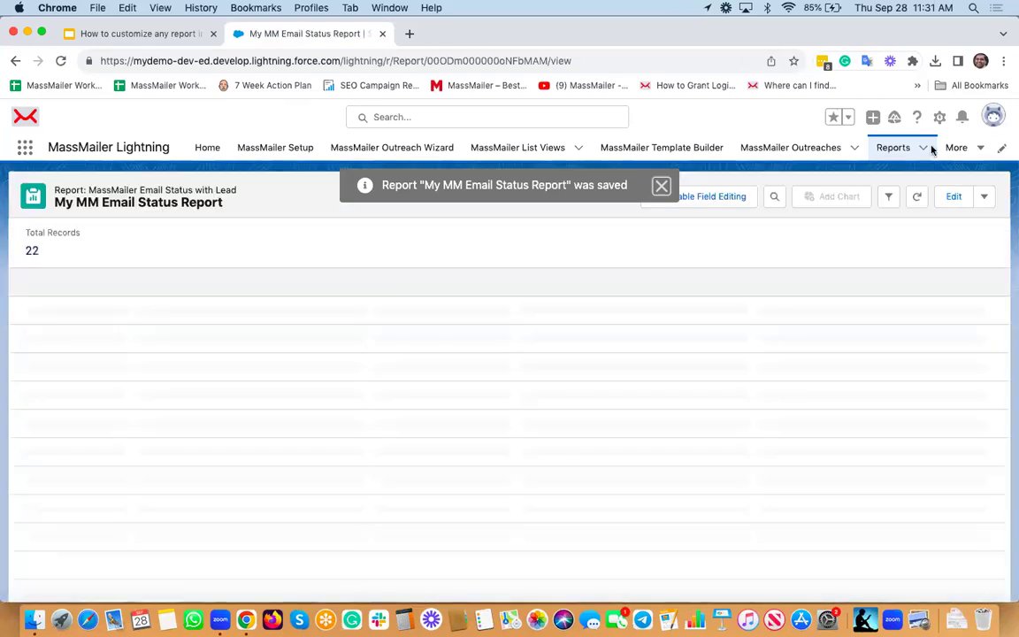
# Step: Open Salesforce Setup, find Report Types by searching "report", and continue past its introduction page with future display turned off
pyautogui.click(940, 119)
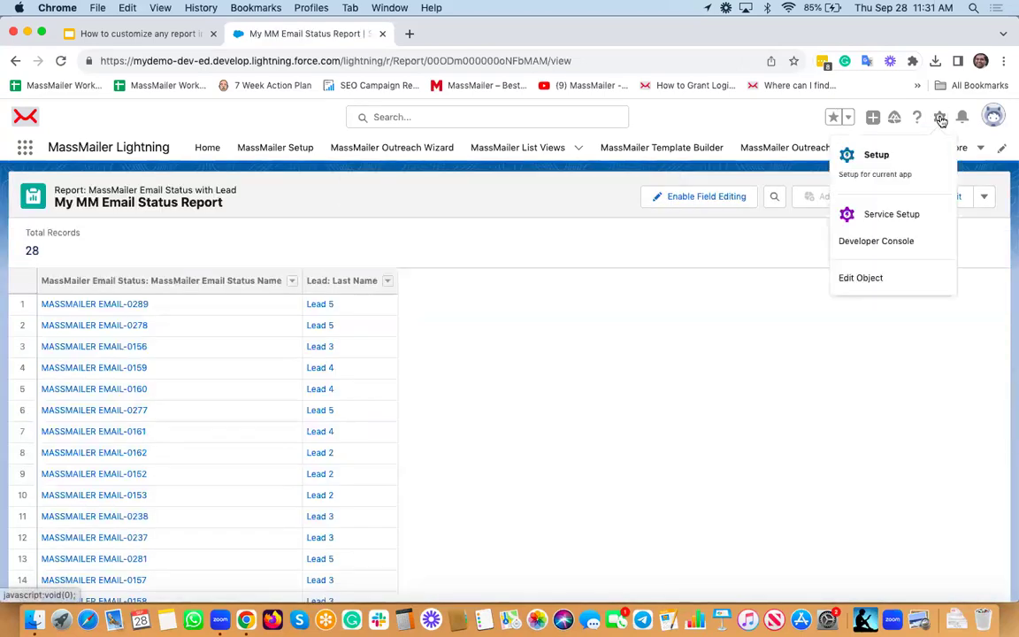
pyautogui.click(868, 162)
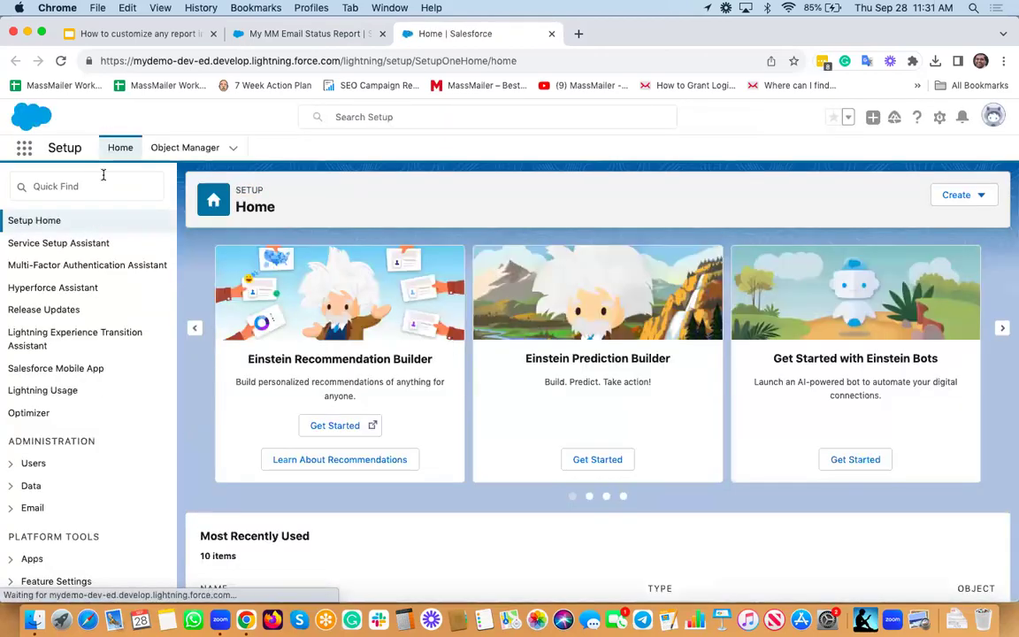
pyautogui.click(103, 176)
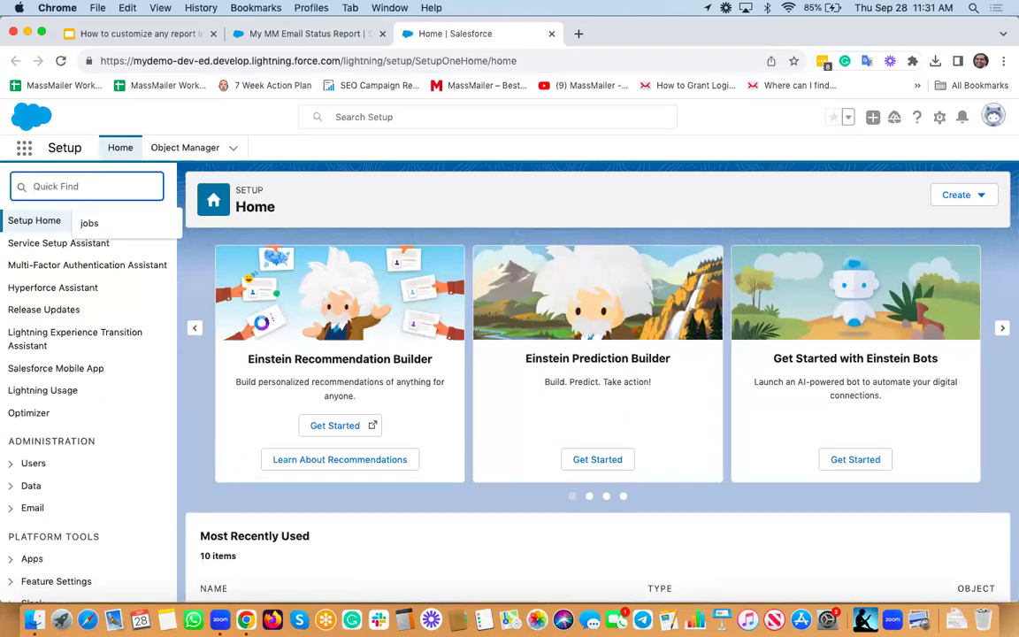
pyautogui.write('report')
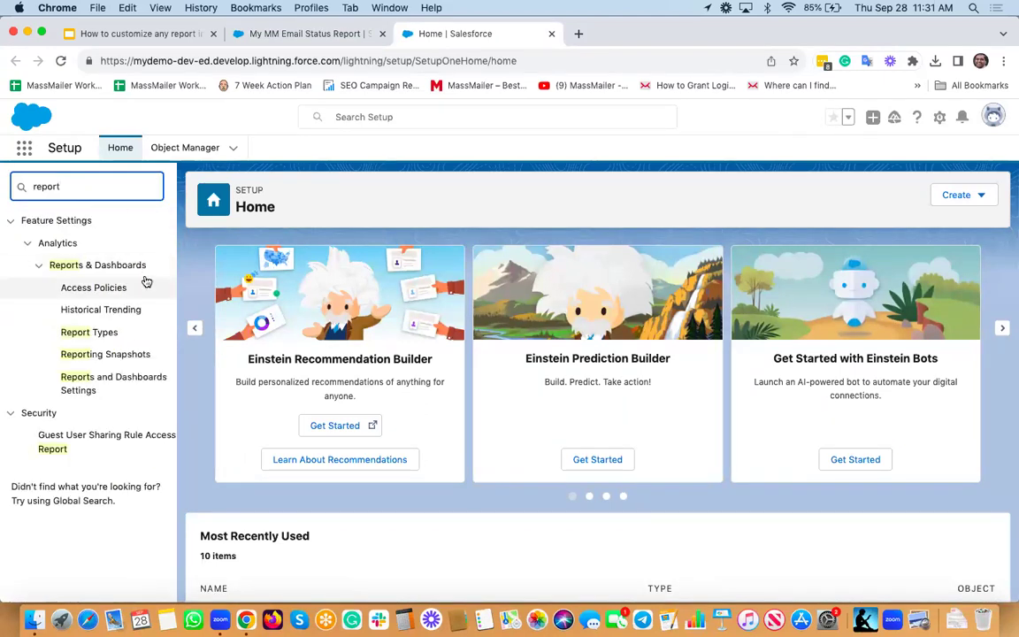
pyautogui.click(92, 333)
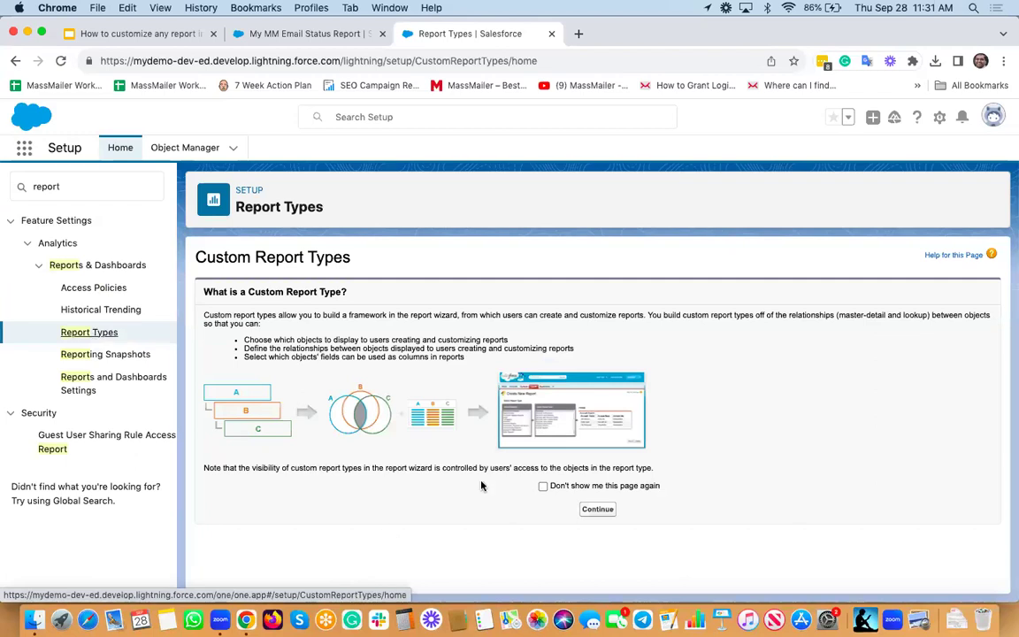
pyautogui.click(543, 486)
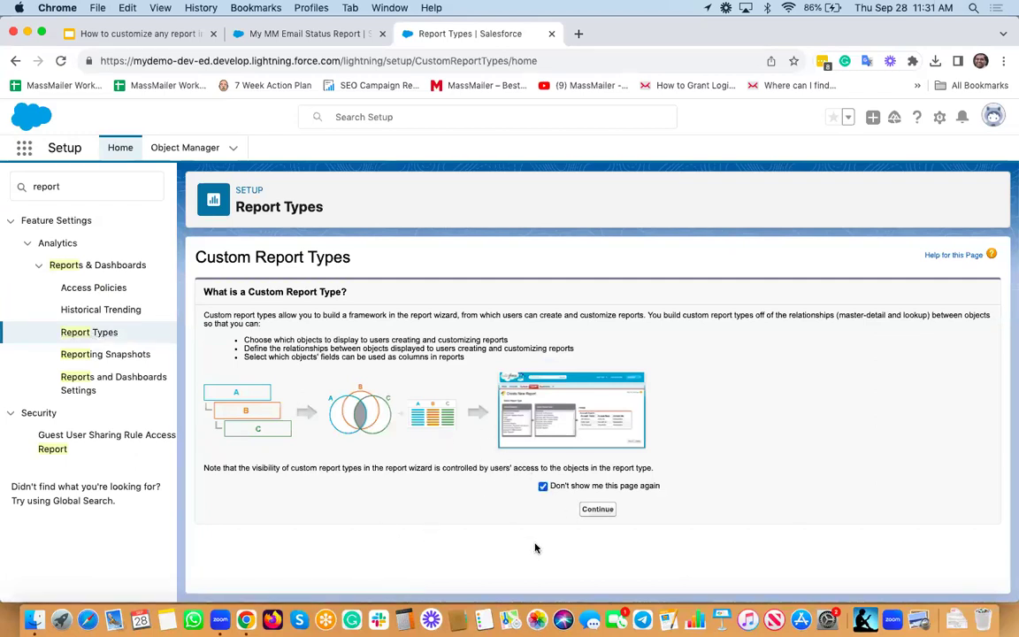
pyautogui.click(597, 509)
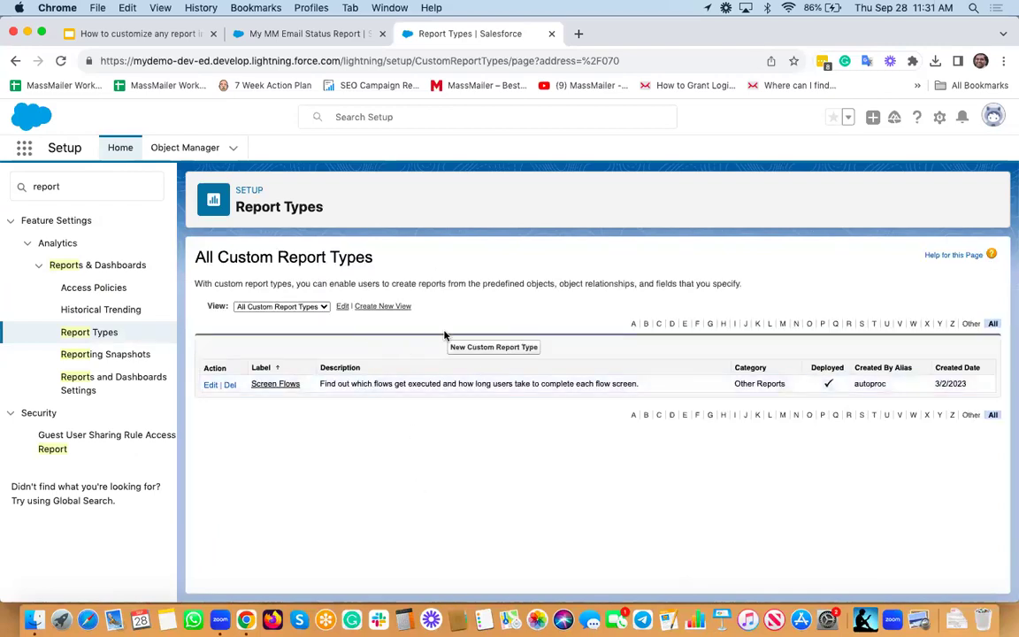
# Step: Start a new custom report type with MassMailer Email Status as the primary object
pyautogui.click(496, 347)
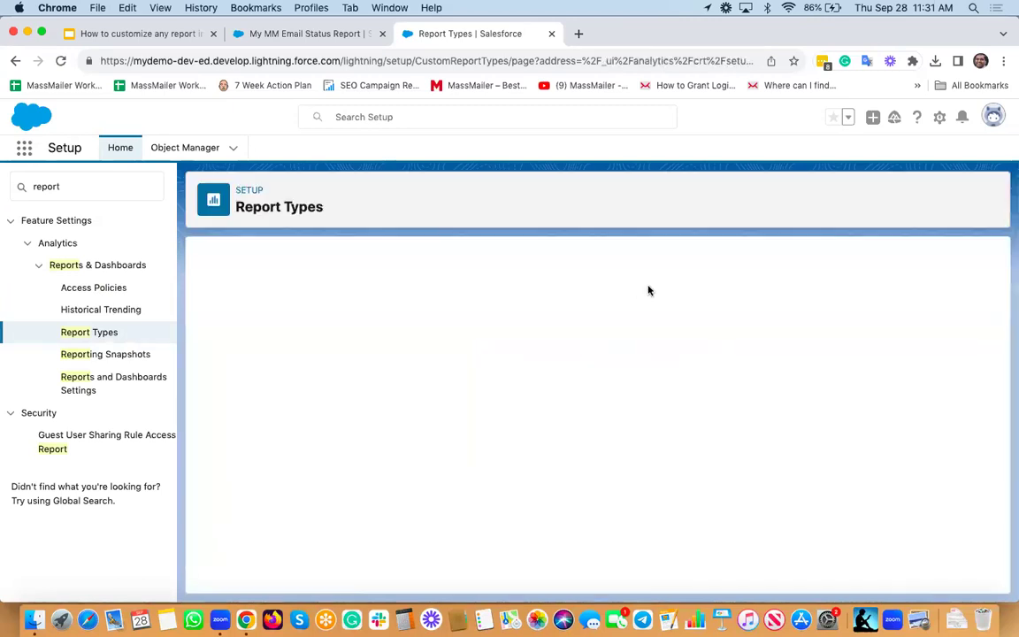
pyautogui.click(377, 409)
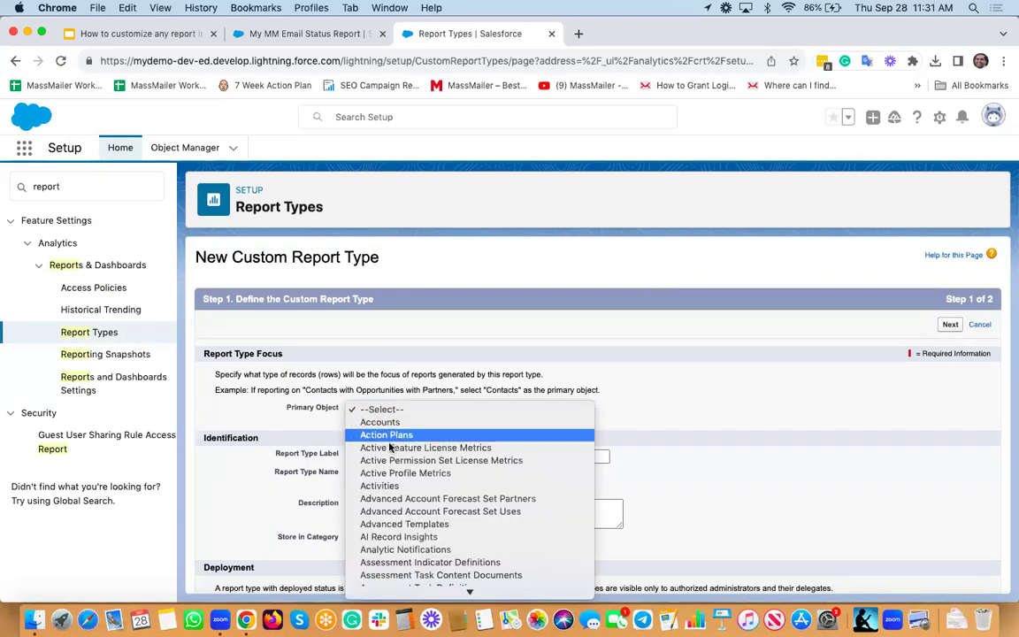
pyautogui.scroll(-8, 387, 511)
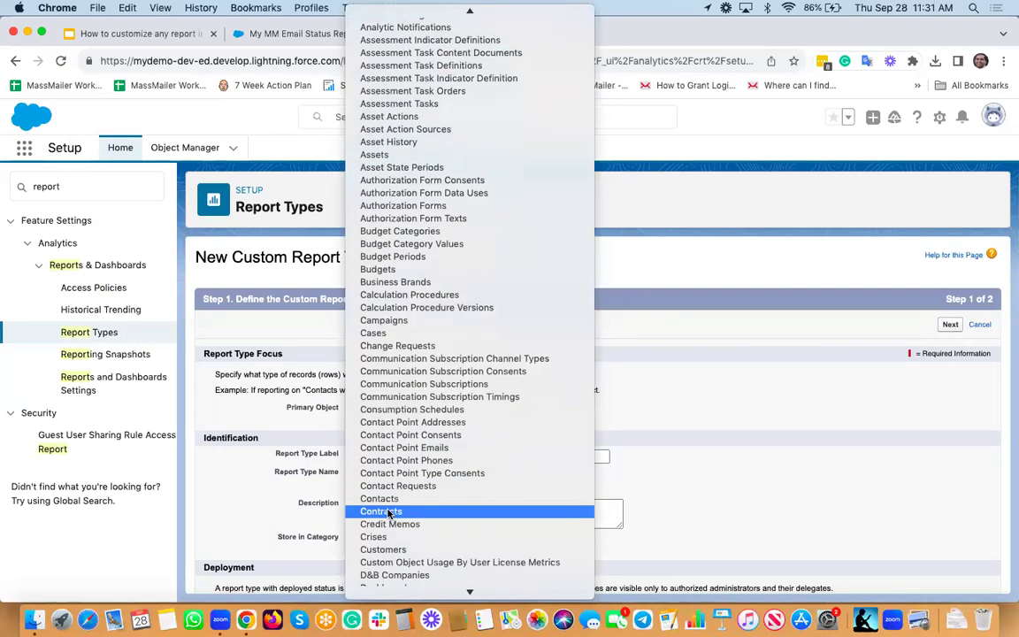
pyautogui.scroll(-5, 387, 511)
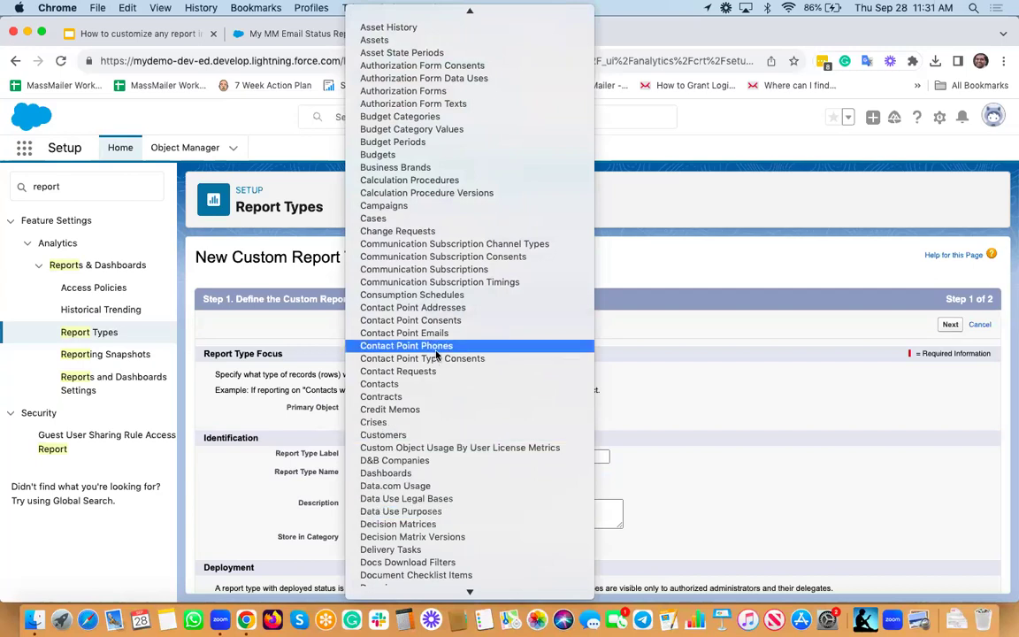
pyautogui.press('m')
pyautogui.scroll(-6, 442, 398)
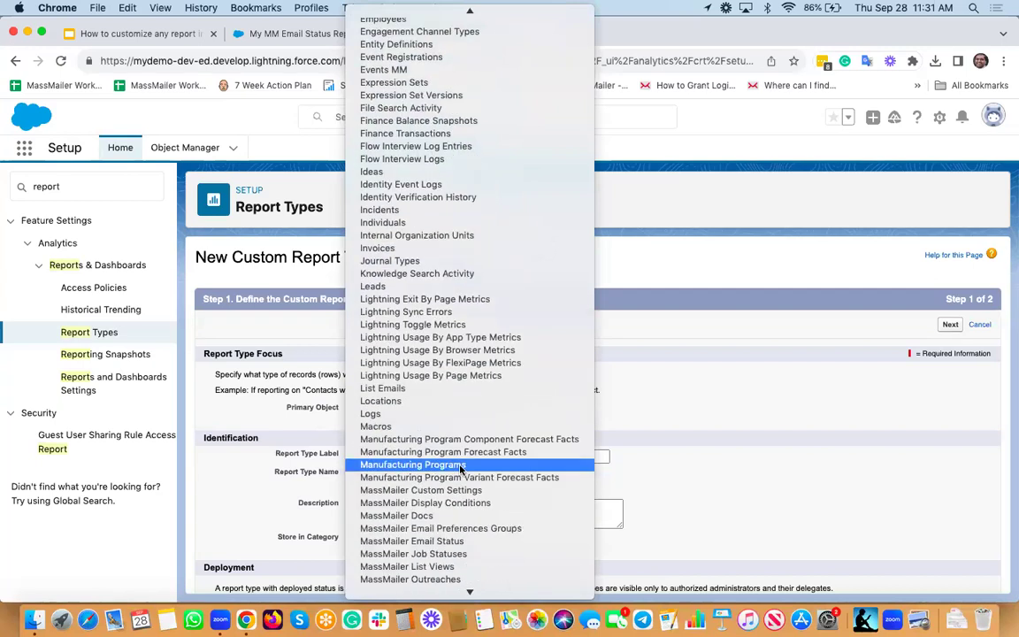
pyautogui.scroll(-3, 459, 469)
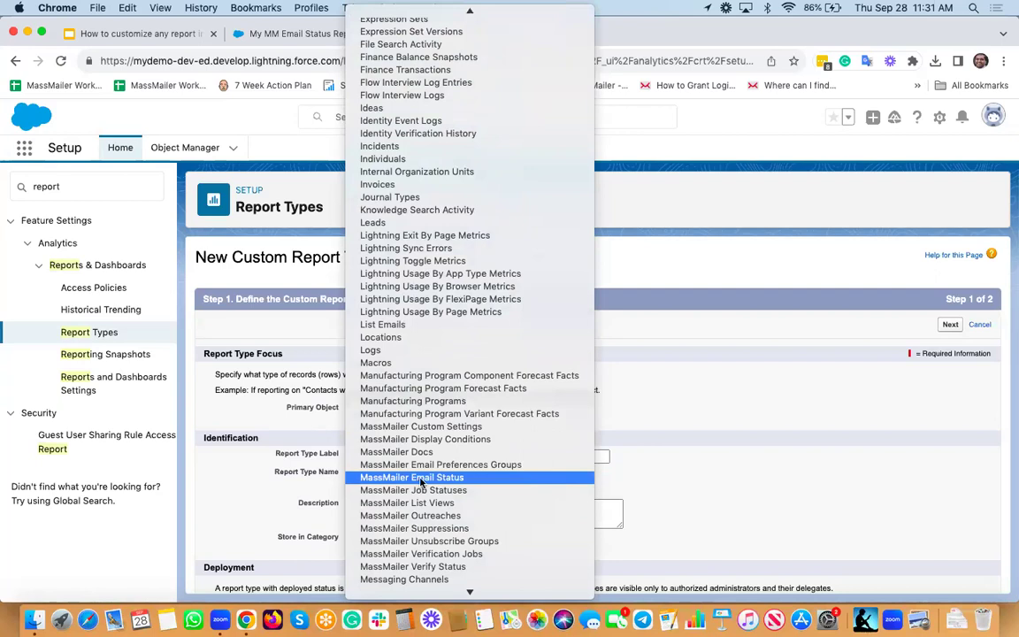
pyautogui.click(441, 476)
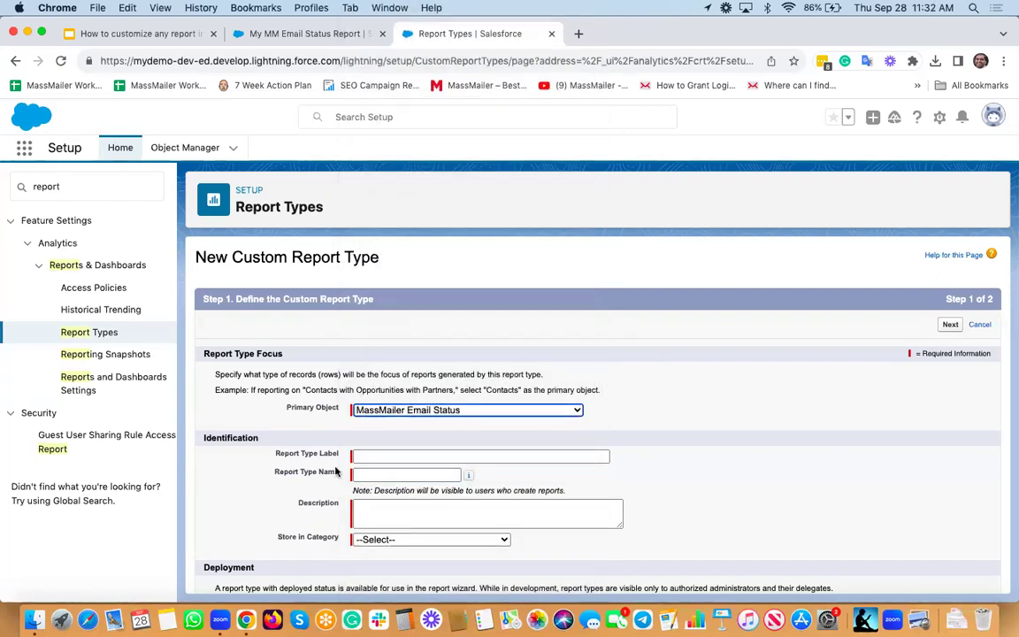
# Step: Label the custom report type "MM Email Status RT 1" and let its report type name fill in from the label
pyautogui.scroll(-2, 387, 381)
pyautogui.click(386, 376)
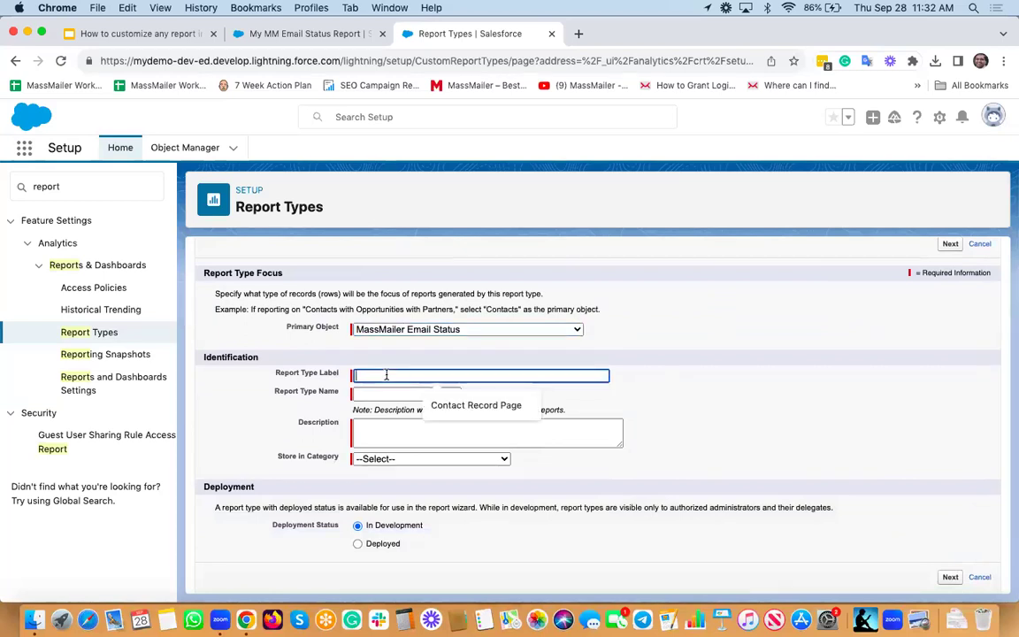
pyautogui.write('MM Email s')
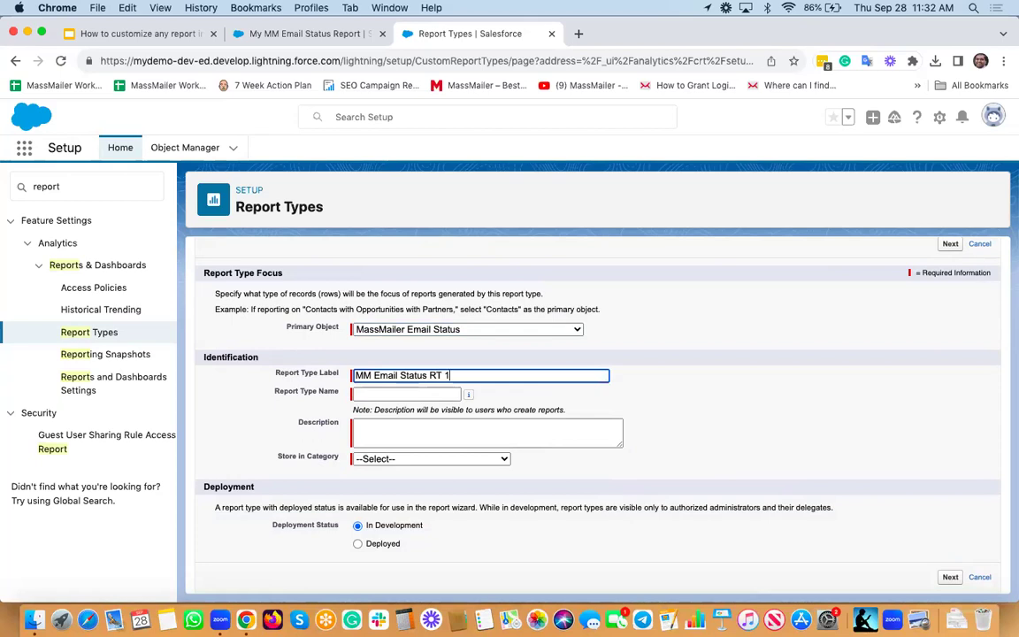
pyautogui.write('tatus RT 1')
pyautogui.press('Tab')
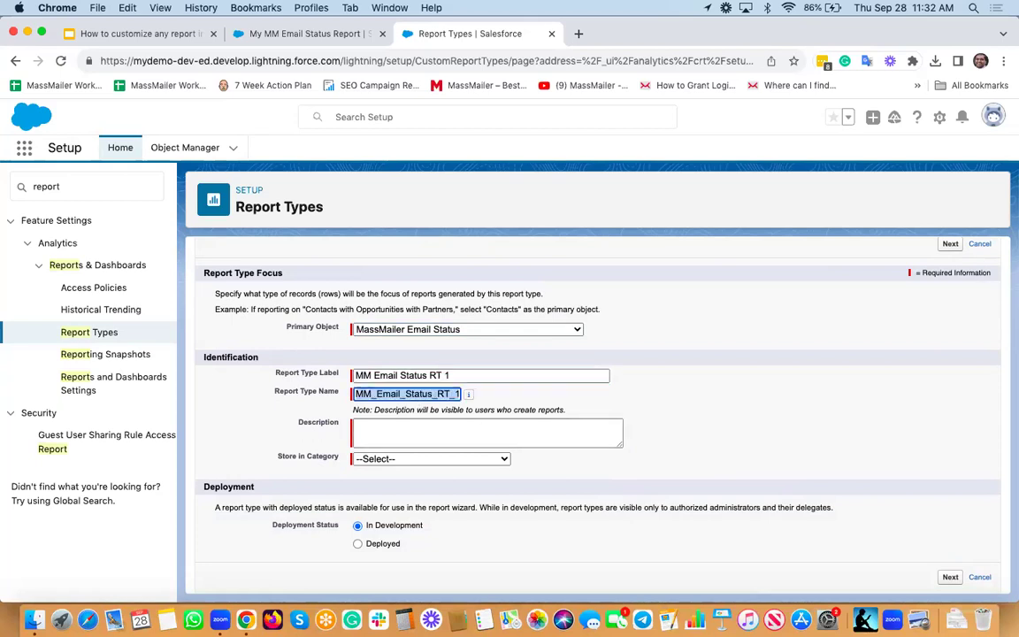
# Step: Store the report type in the Other Reports category with deployment status In Development, and try to continue to step 2
pyautogui.click(400, 459)
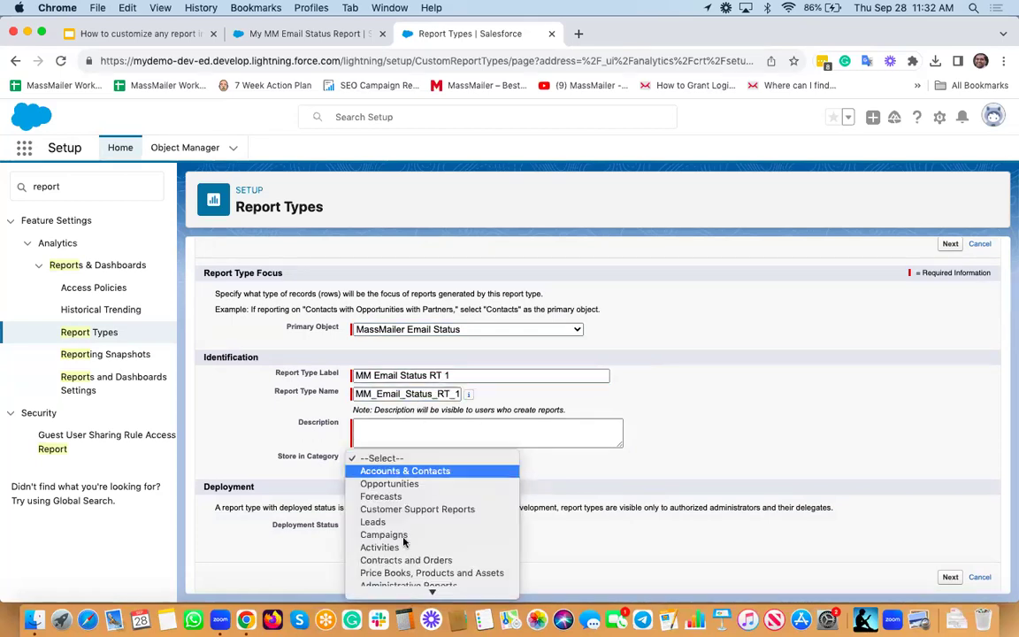
pyautogui.scroll(-3, 405, 553)
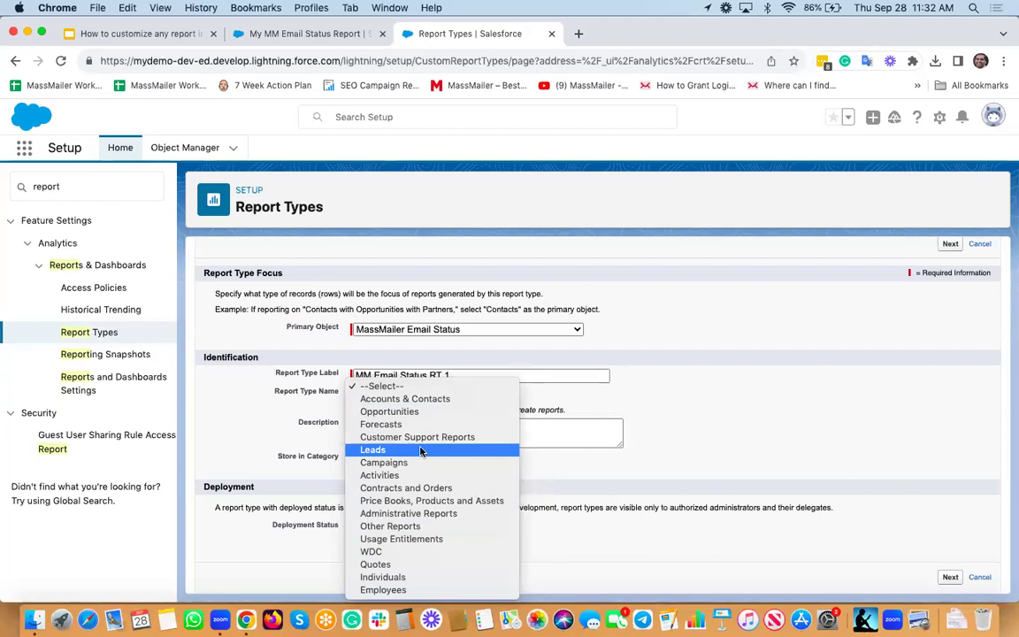
pyautogui.click(399, 526)
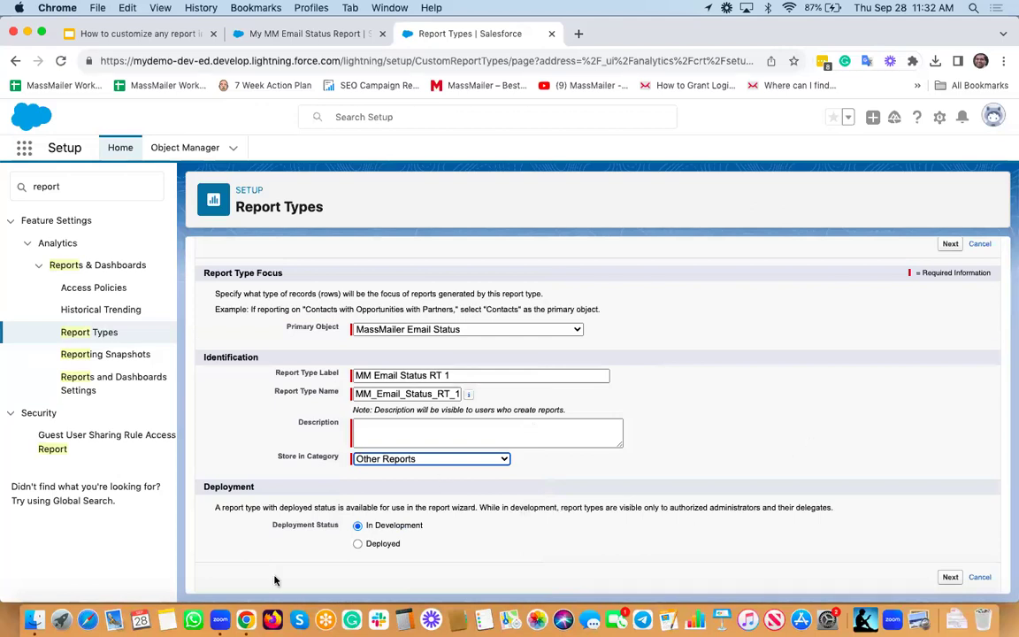
pyautogui.click(358, 544)
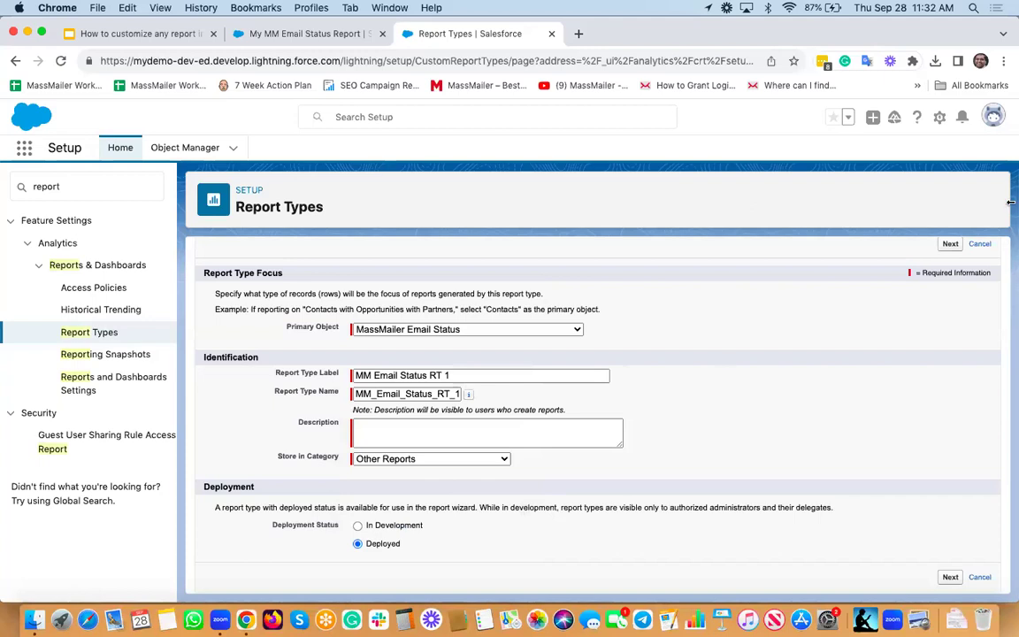
pyautogui.click(358, 525)
pyautogui.click(950, 577)
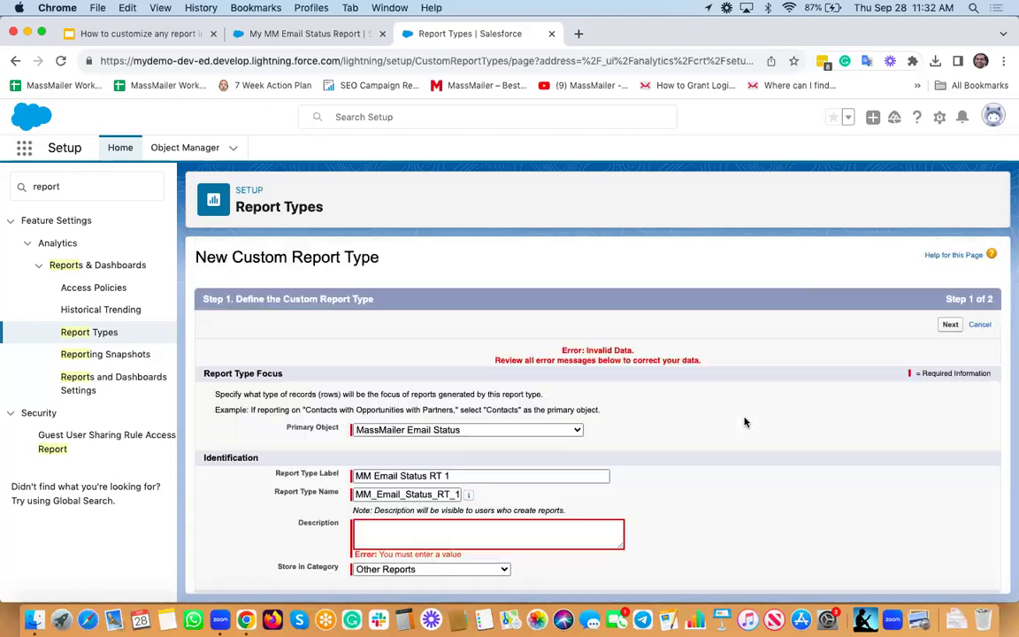
# Step: Copy the report type label into the description and extend it to read "MM Email Status RT 1 Report"
pyautogui.scroll(-2, 522, 453)
pyautogui.click(370, 448)
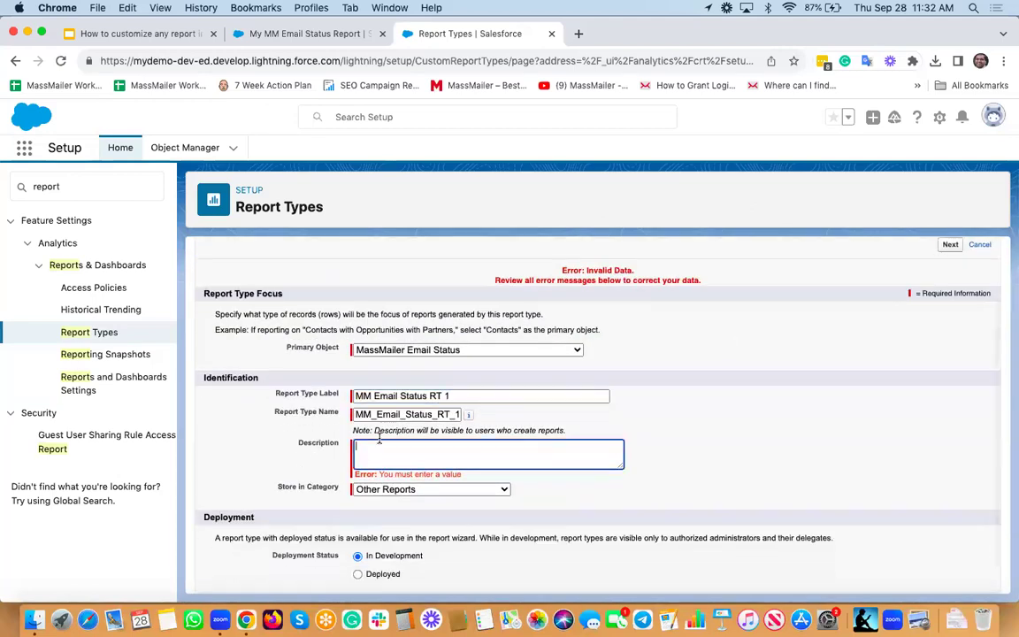
pyautogui.tripleClick(448, 395)
pyautogui.hotkey('ctrl', 'c')
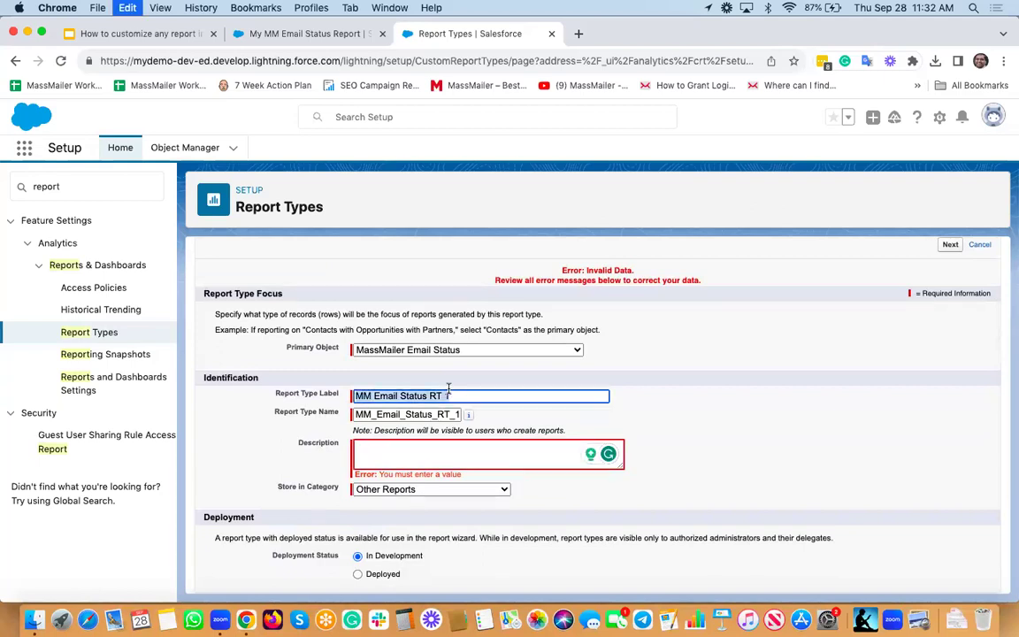
pyautogui.click(403, 457)
pyautogui.hotkey('ctrl', 'v')
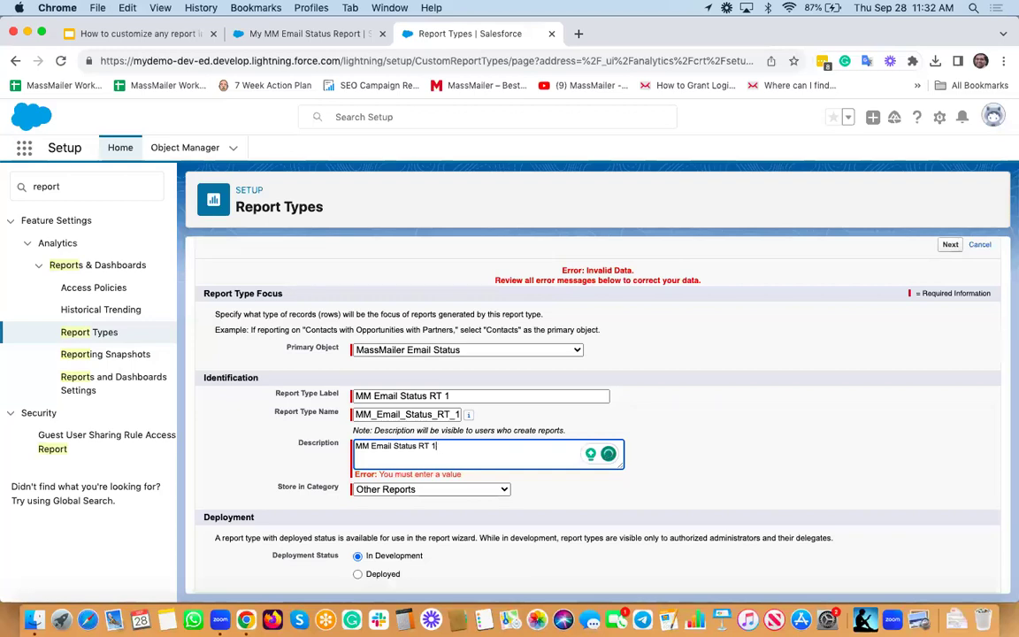
pyautogui.write('Re')
pyautogui.press('BackSpace')
pyautogui.press('BackSpace')
pyautogui.press('BackSpace')
pyautogui.write('port')
pyautogui.click(746, 427)
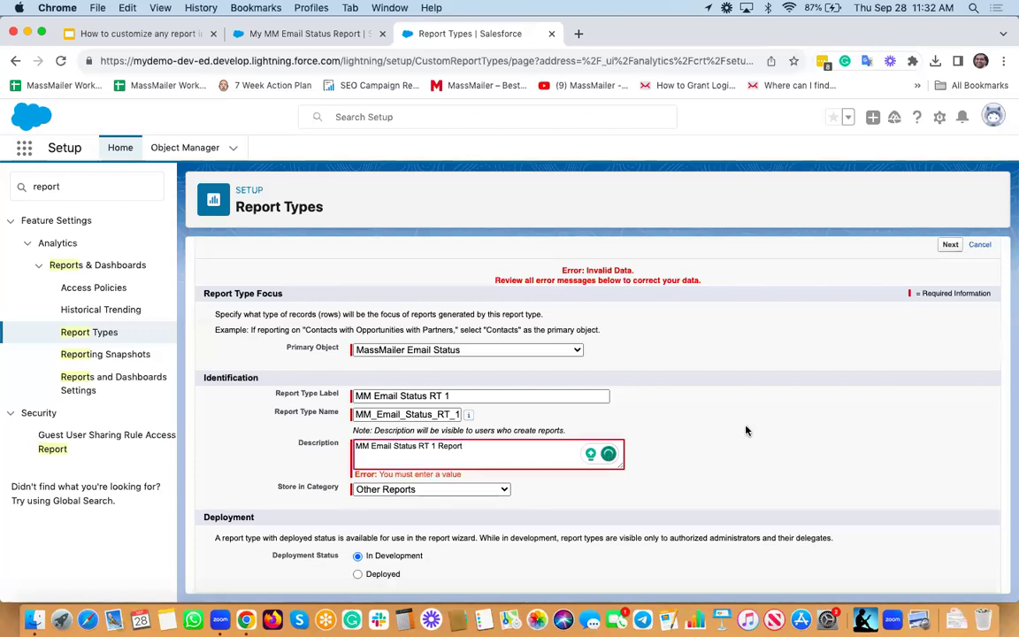
# Step: Continue to step 2 and save the report type with MassMailer Email Status as its only object
pyautogui.scroll(-1, 746, 427)
pyautogui.click(950, 574)
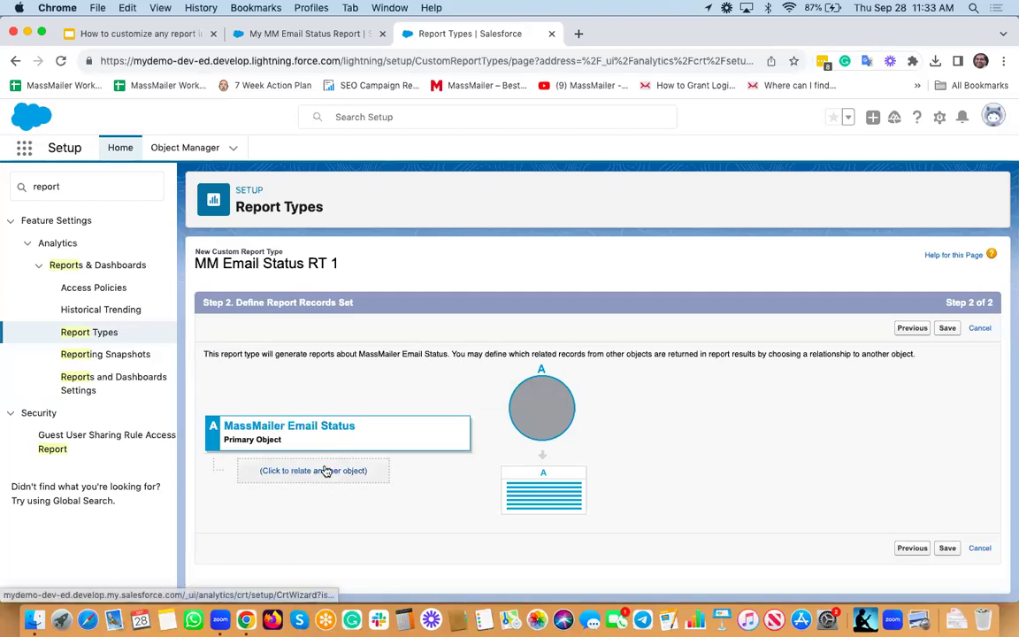
pyautogui.click(947, 328)
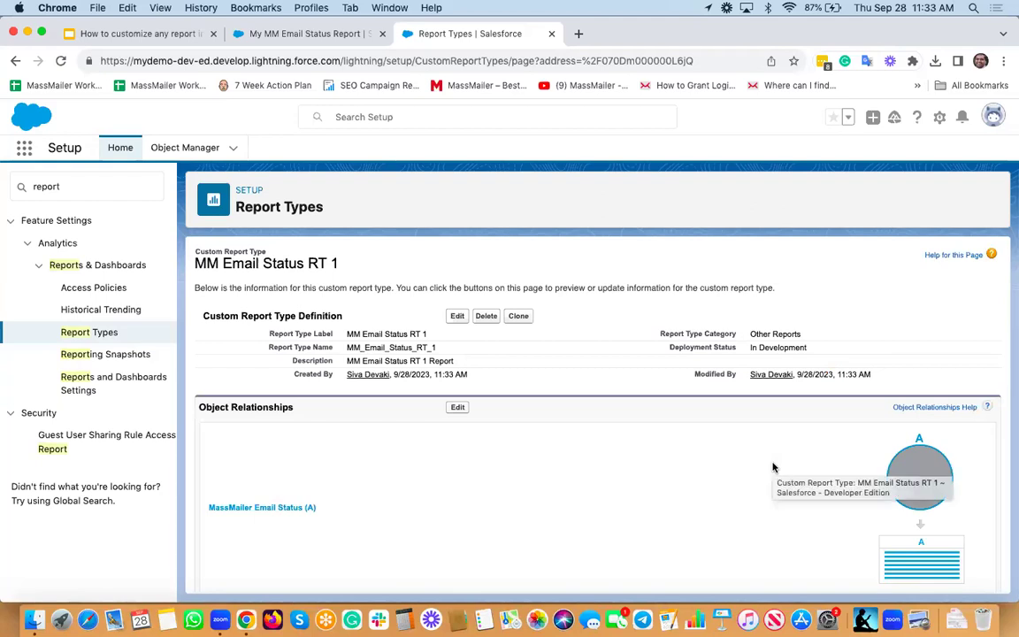
# Step: Review the saved report type's definition, object relationships and fields available for reports
pyautogui.scroll(-2, 771, 403)
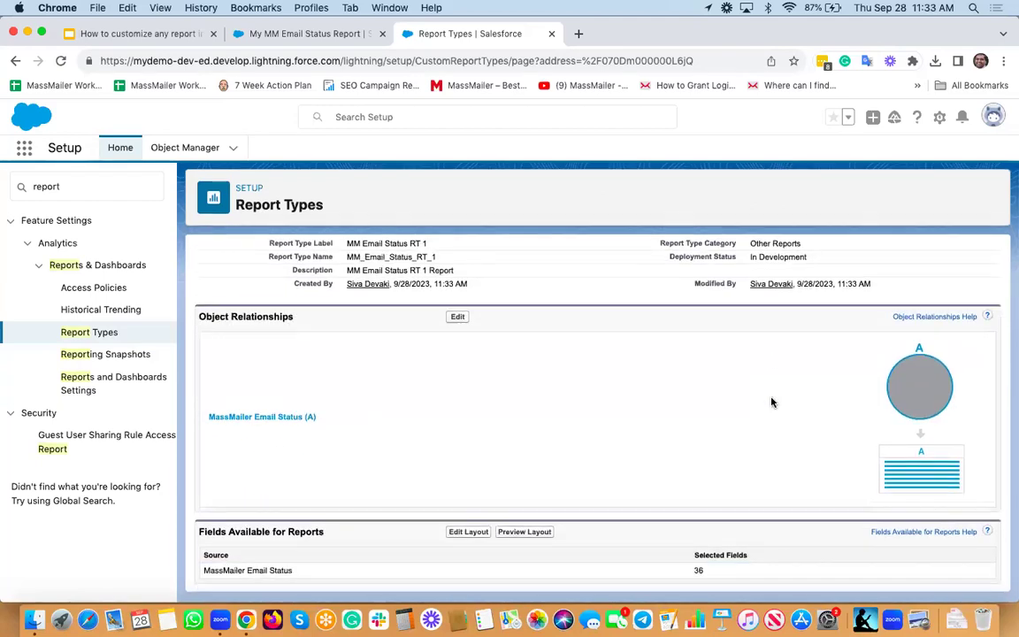
pyautogui.scroll(2, 772, 402)
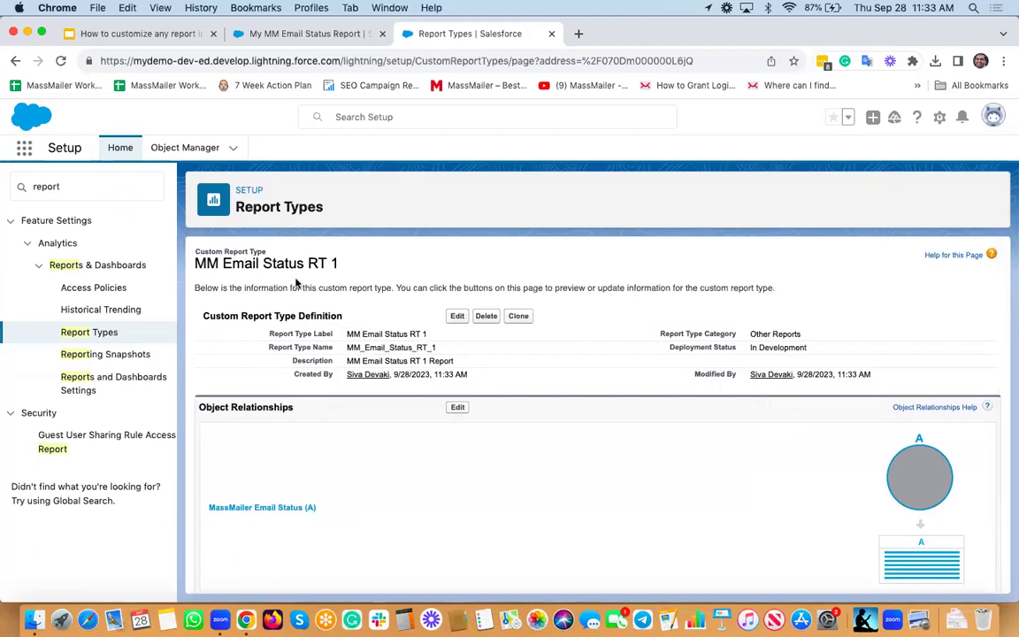
pyautogui.moveTo(204, 262); pyautogui.dragTo(393, 271)
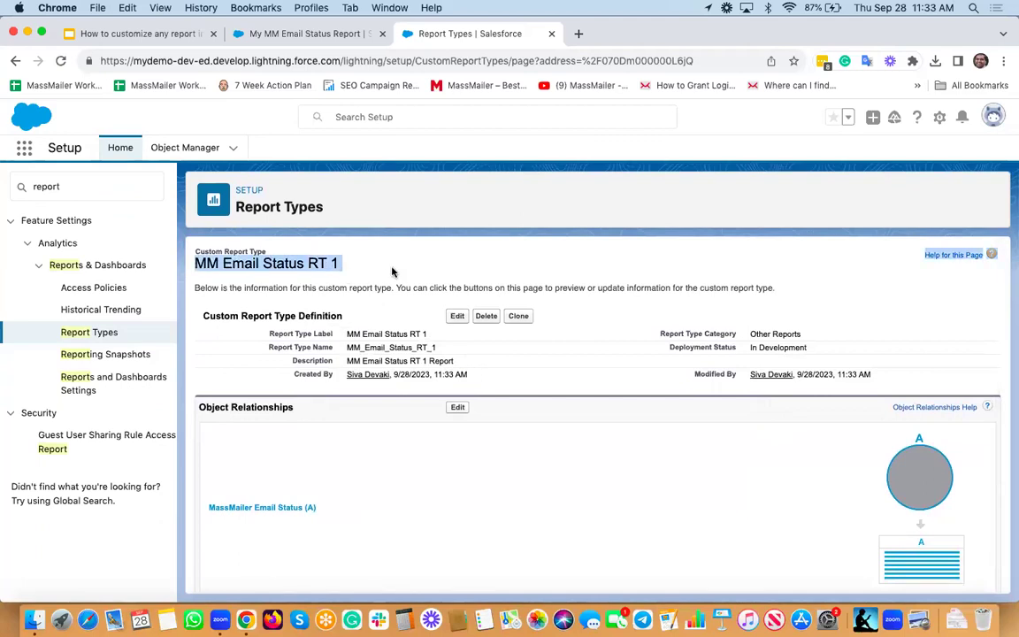
pyautogui.click(393, 271)
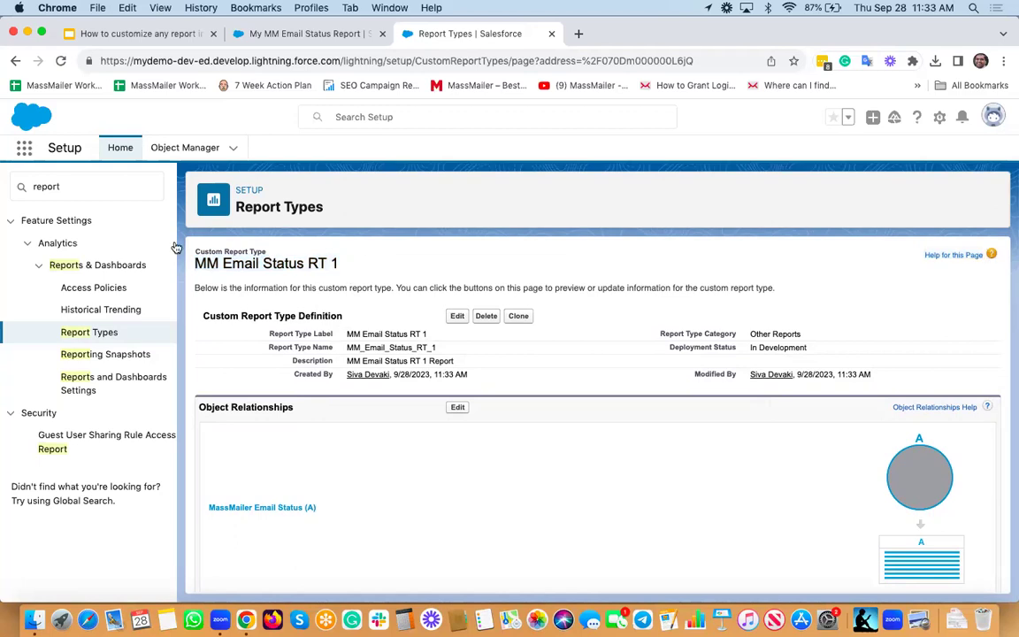
pyautogui.click(95, 266)
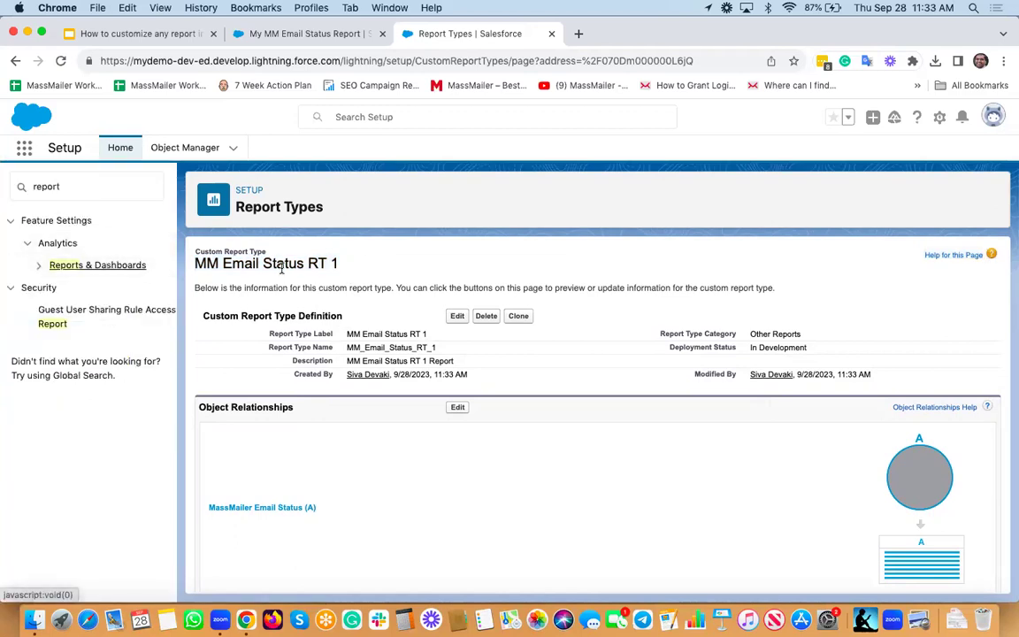
pyautogui.click(100, 264)
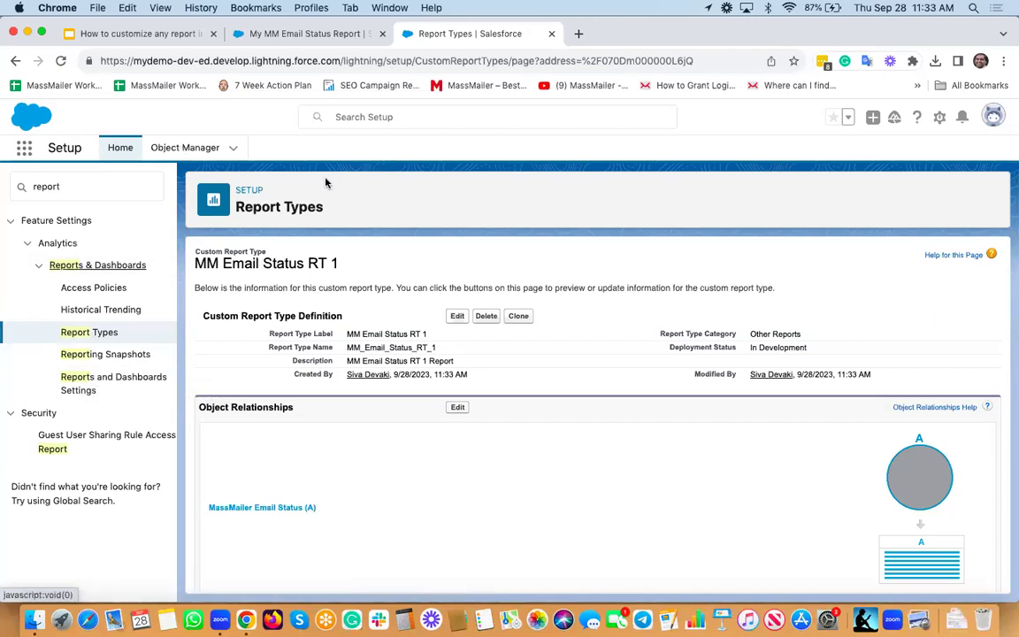
# Step: Find Reports by searching the App Launcher for "report", open it in a new browser tab and switch to that tab
pyautogui.click(24, 151)
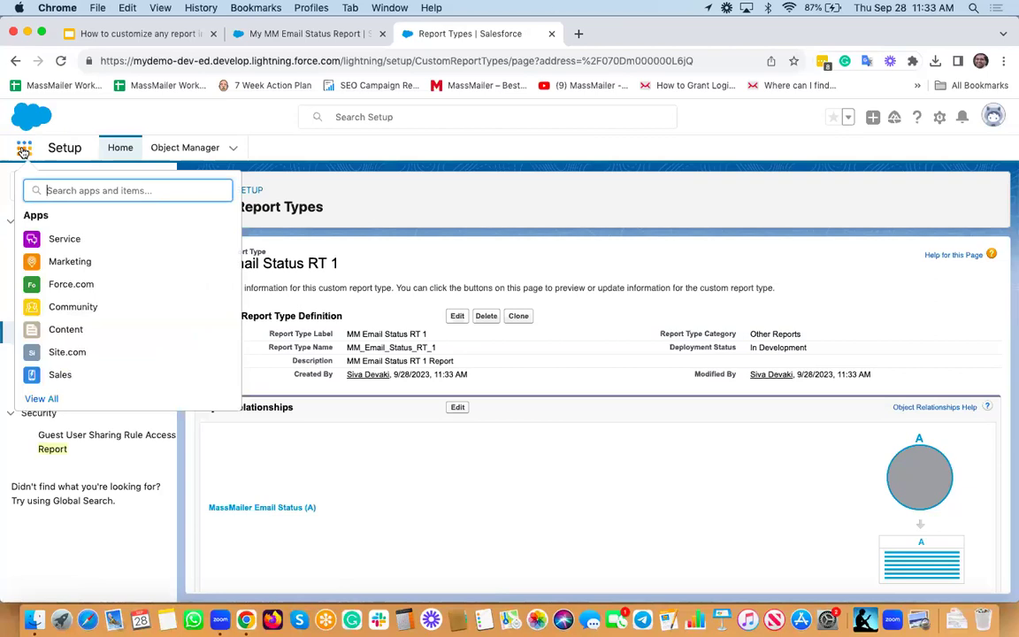
pyautogui.write('report')
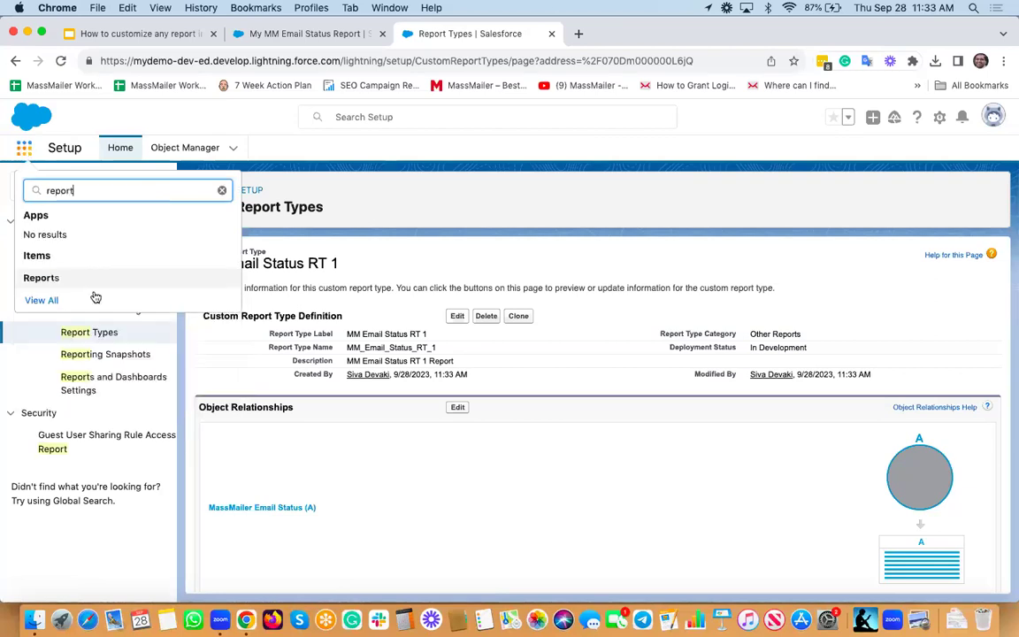
pyautogui.rightClick(60, 280)
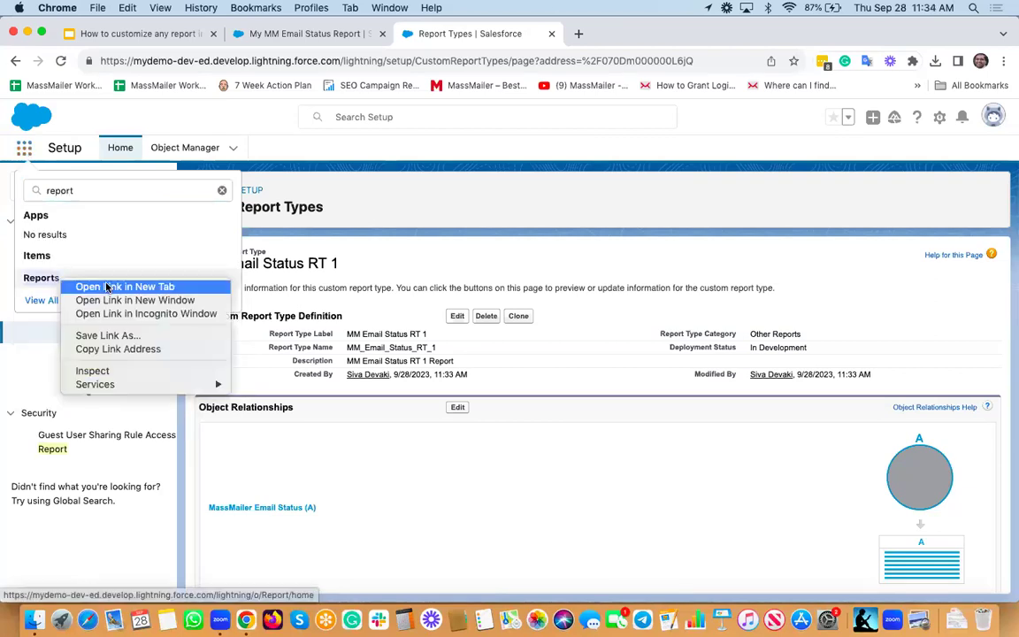
pyautogui.click(135, 262)
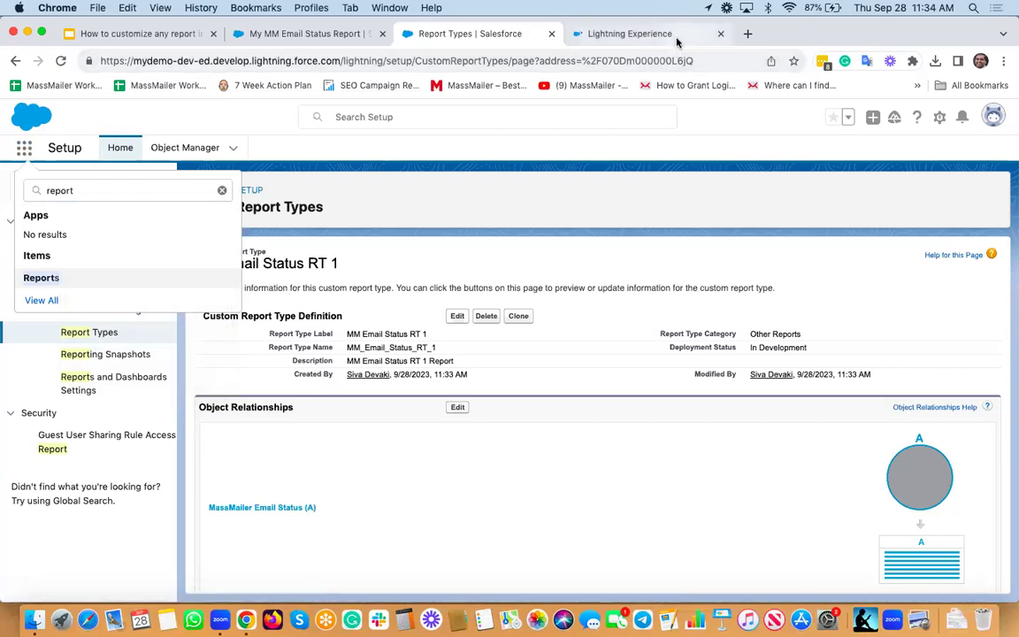
pyautogui.click(222, 190)
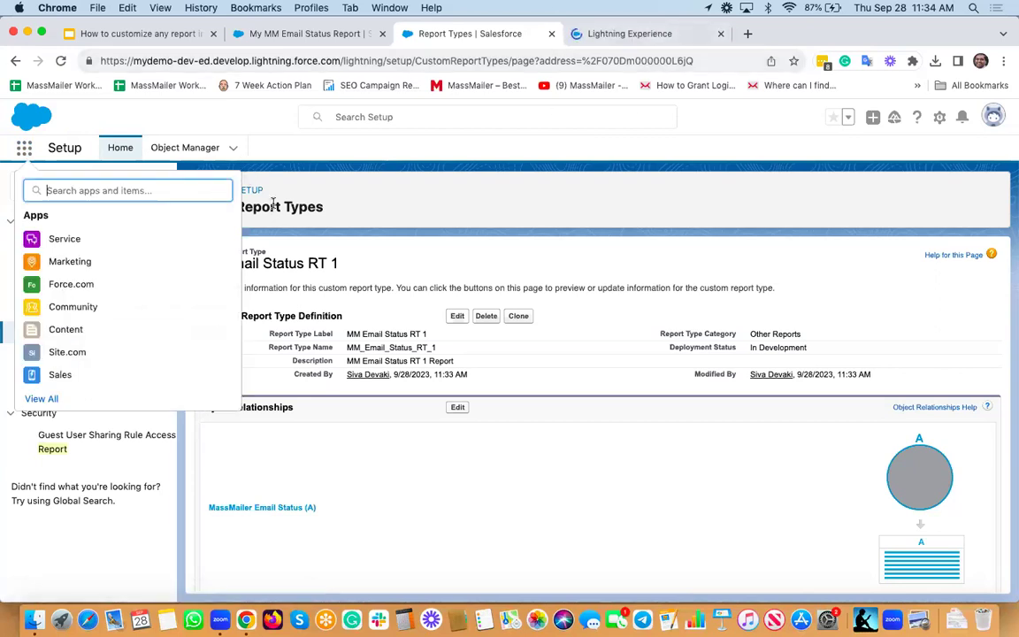
pyautogui.press('Escape')
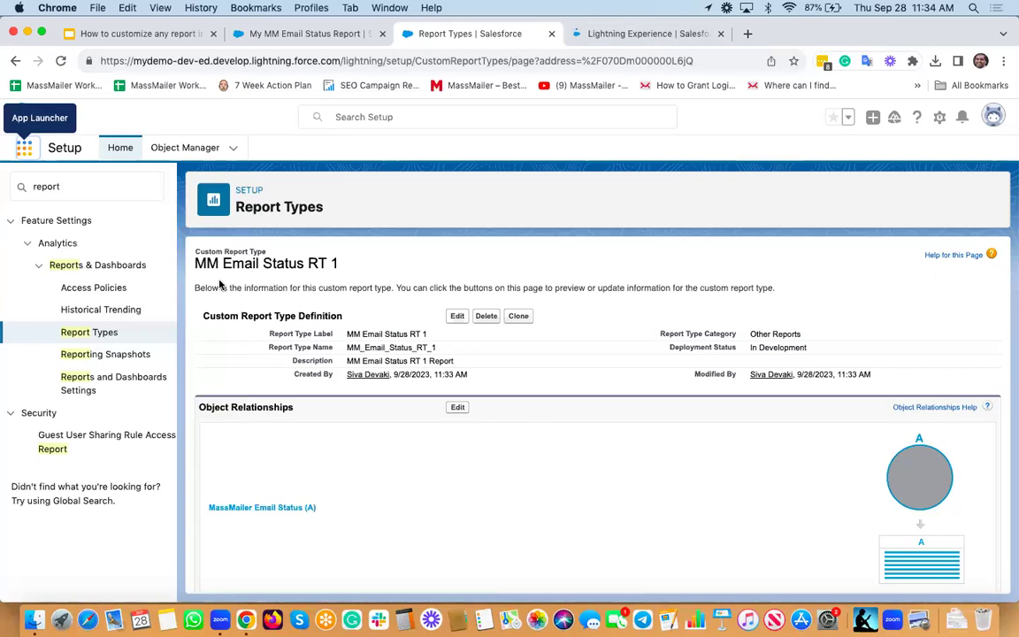
pyautogui.click(681, 35)
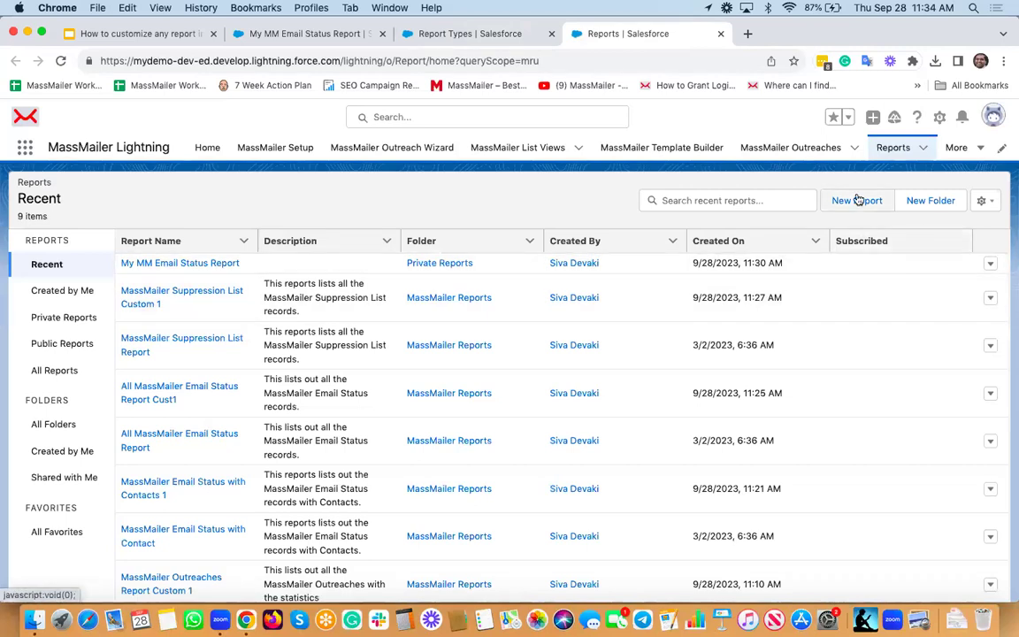
# Step: Start creating a new report and list the report types of all categories
pyautogui.click(857, 200)
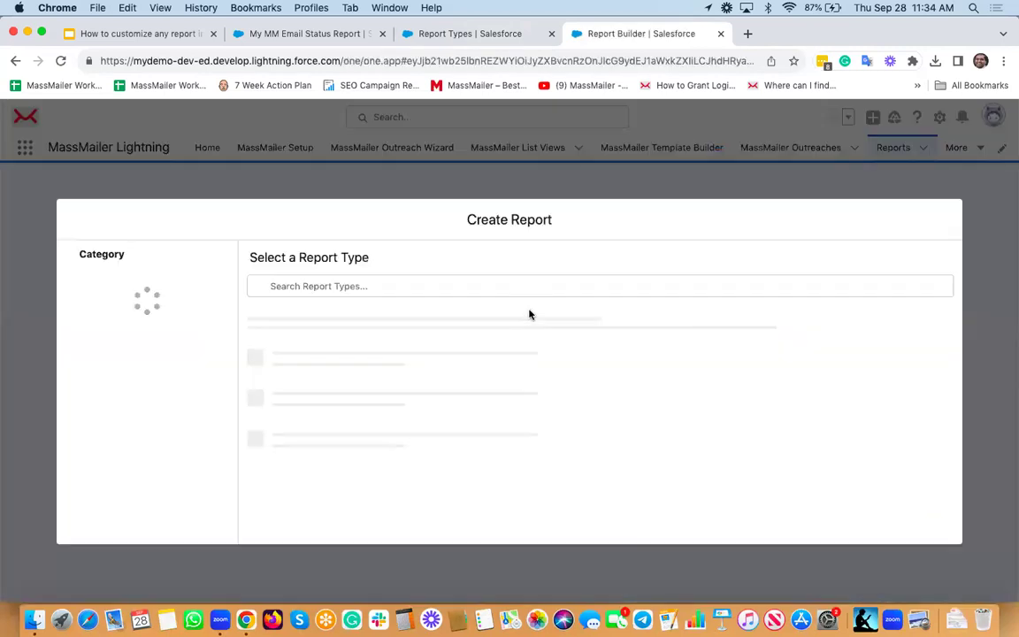
pyautogui.scroll(-1, 397, 414)
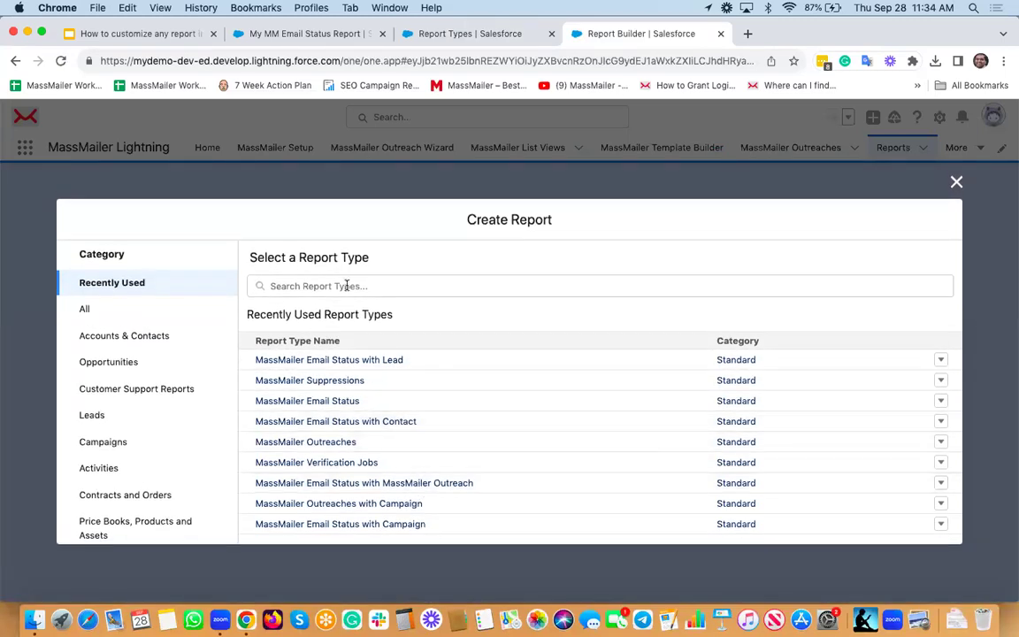
pyautogui.click(340, 283)
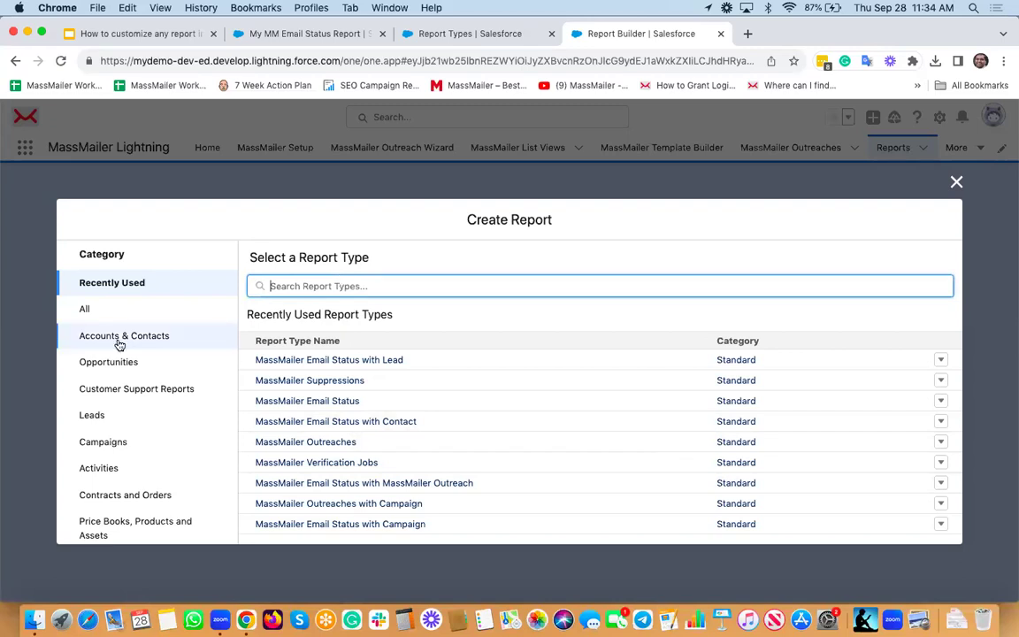
pyautogui.click(88, 310)
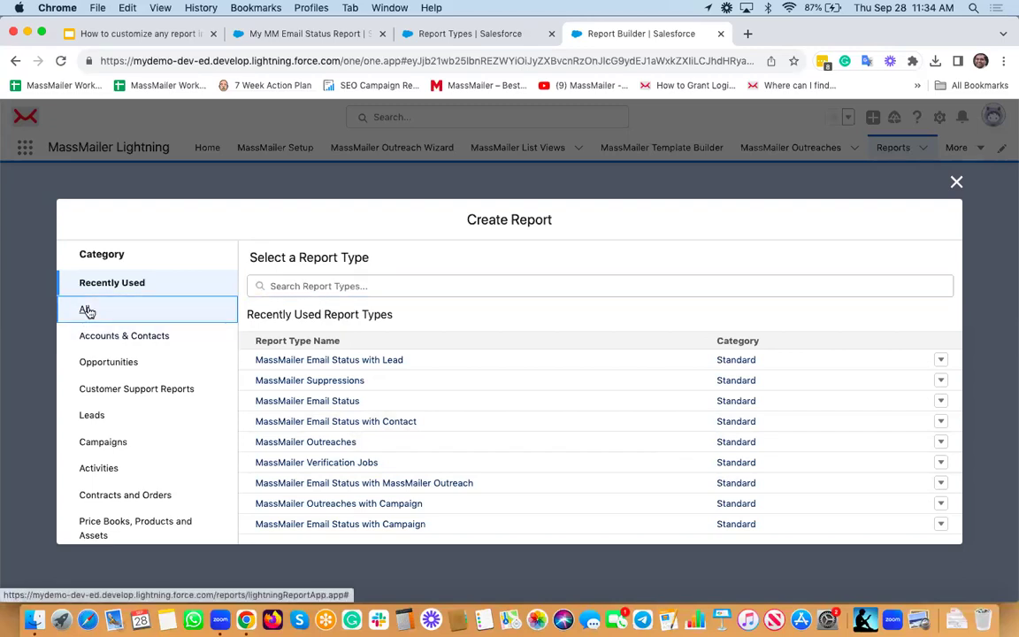
# Step: Search the report types for "report type"
pyautogui.click(388, 281)
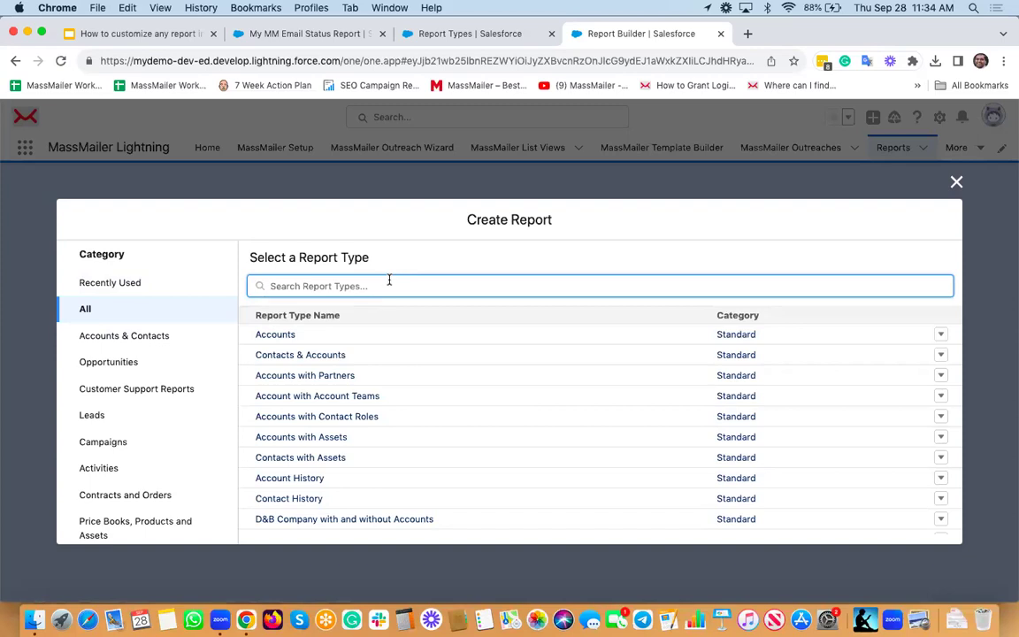
pyautogui.write('typ')
pyautogui.press('BackSpace')
pyautogui.press('BackSpace')
pyautogui.press('BackSpace')
pyautogui.press('BackSpace')
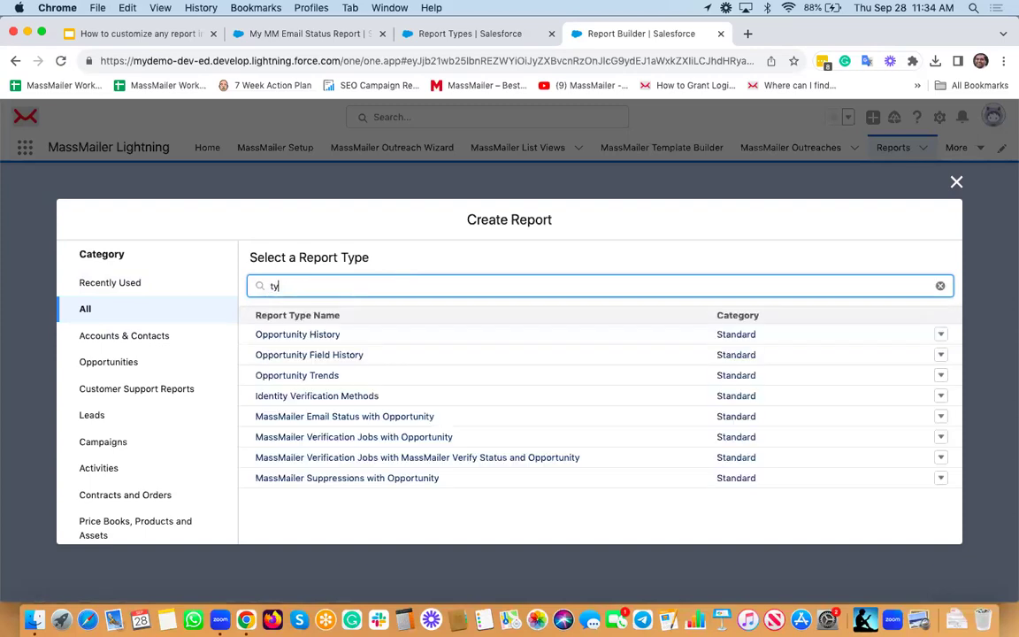
pyautogui.write('repor')
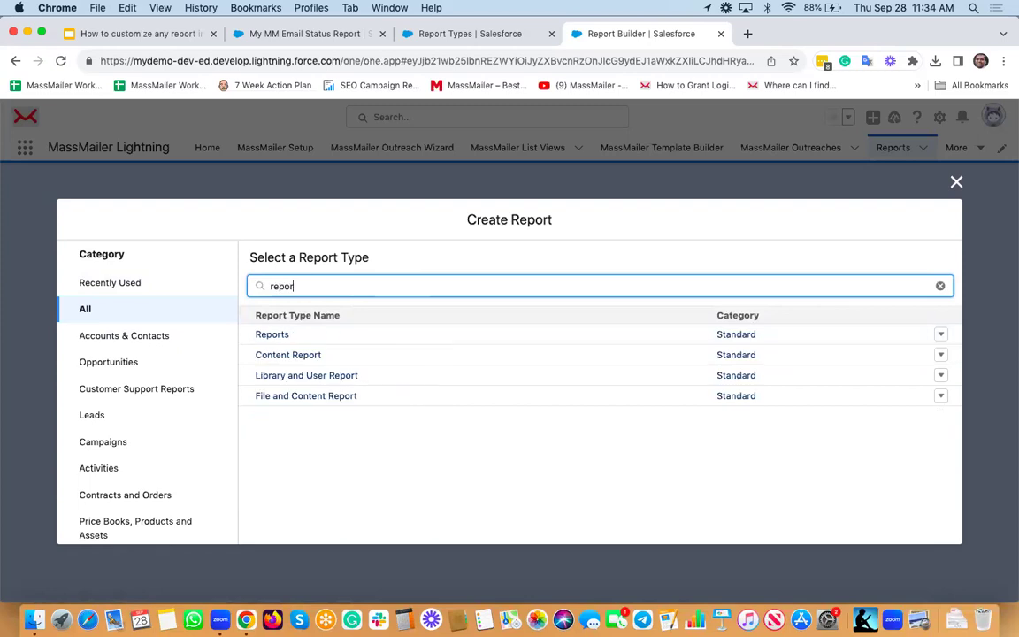
pyautogui.write('t type')
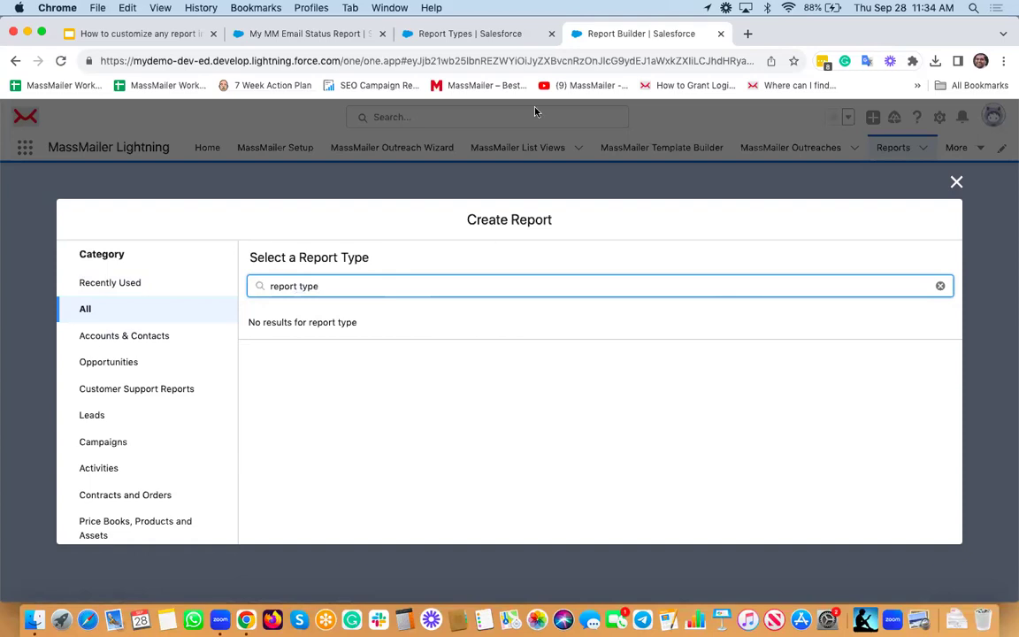
# Step: Copy the label MM Email Status RT 1 from the report type's setup page and search the report types for it
pyautogui.click(458, 37)
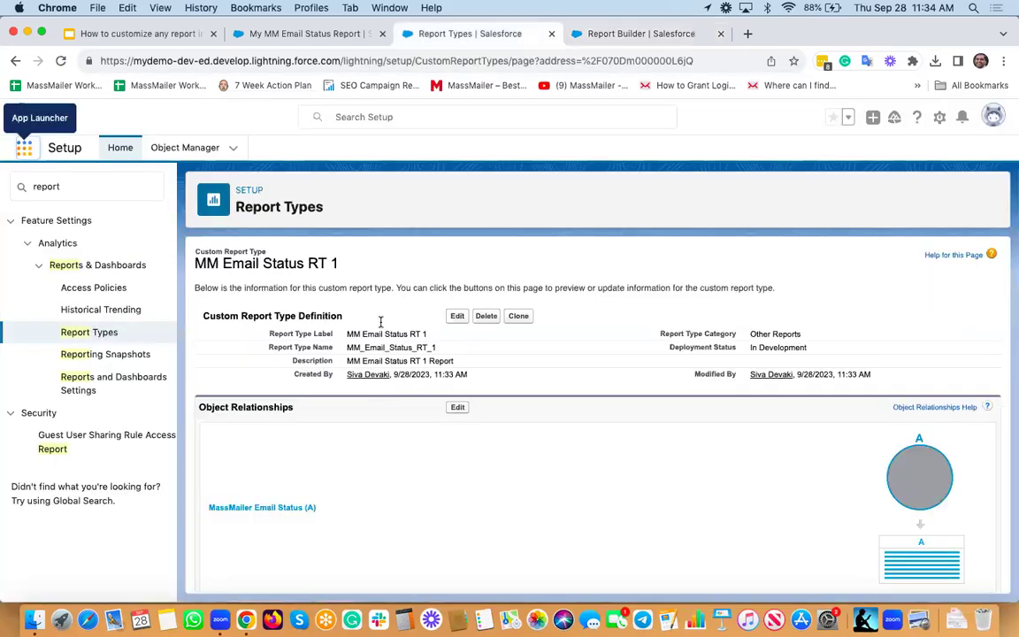
pyautogui.moveTo(346, 334); pyautogui.dragTo(436, 335)
pyautogui.press('super+c')
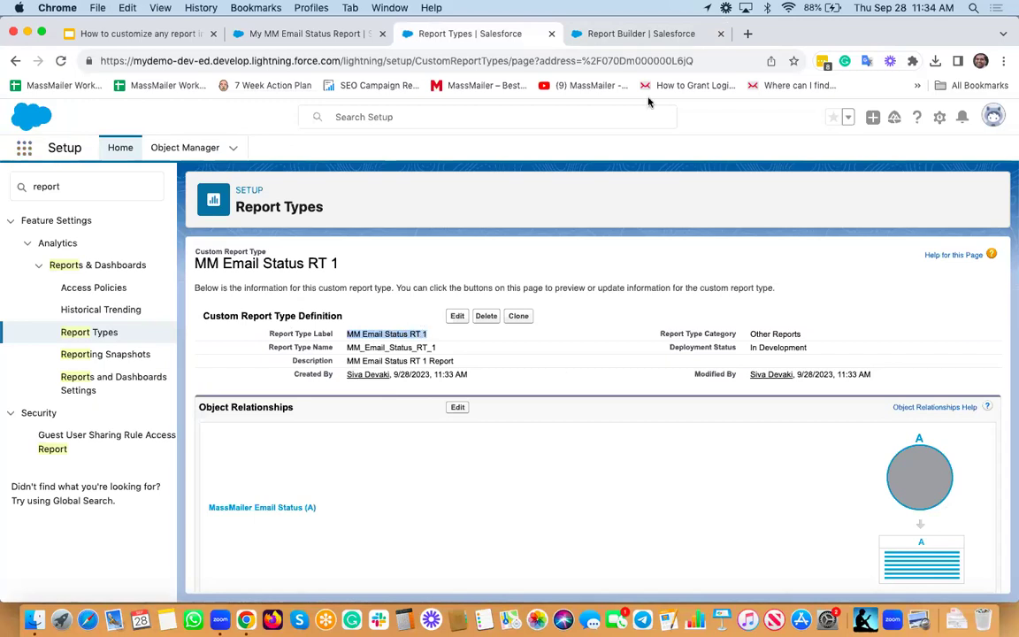
pyautogui.click(672, 37)
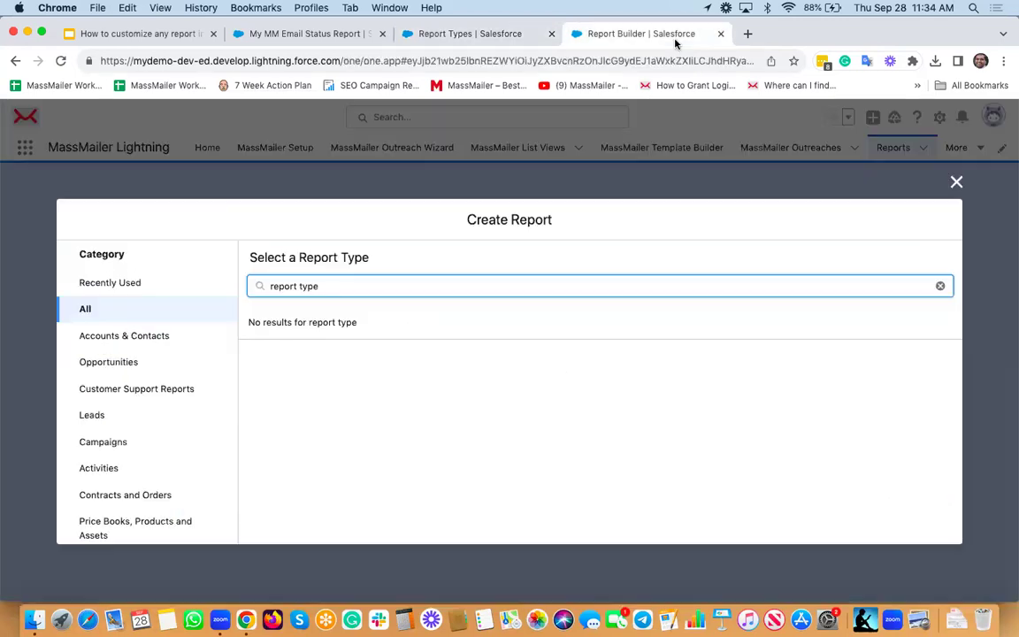
pyautogui.tripleClick(364, 285)
pyautogui.write('v')
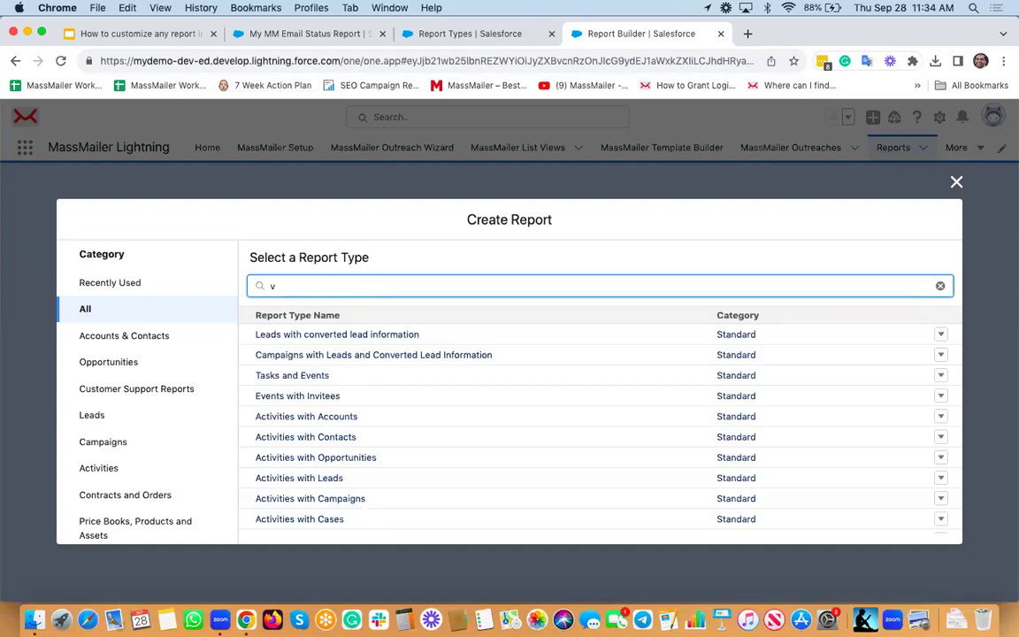
pyautogui.press('BackSpace')
pyautogui.press('super+v')
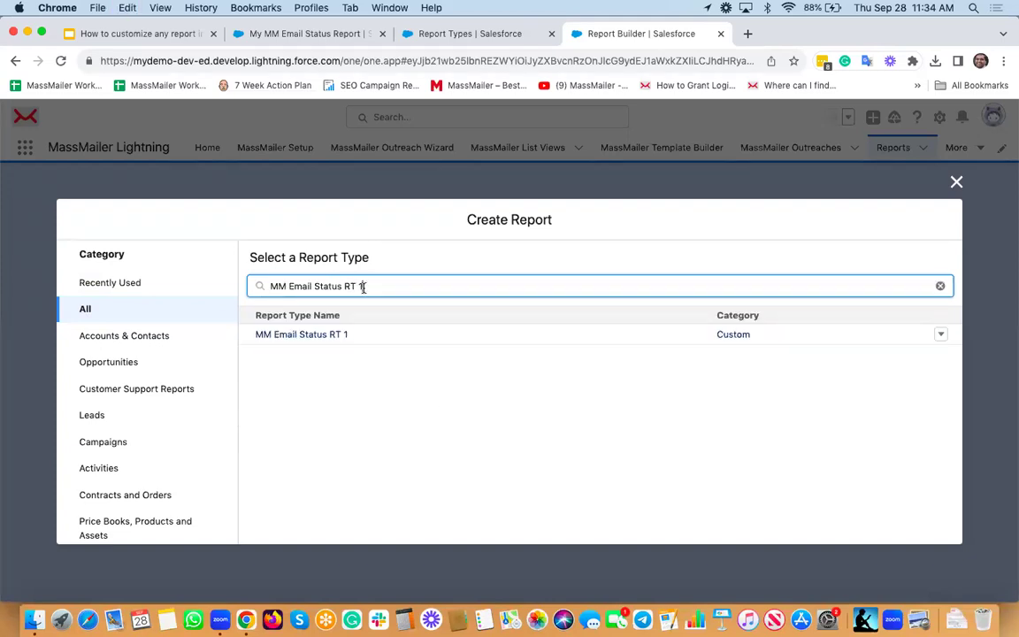
# Step: Start a report from the custom report type MM Email Status RT 1 and show its filters
pyautogui.click(325, 336)
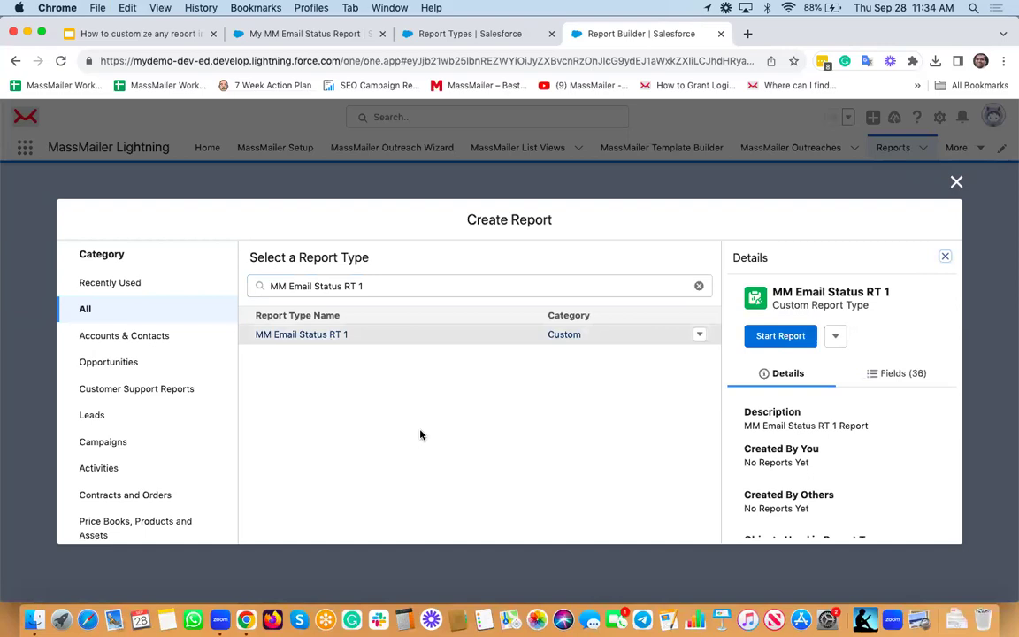
pyautogui.click(779, 337)
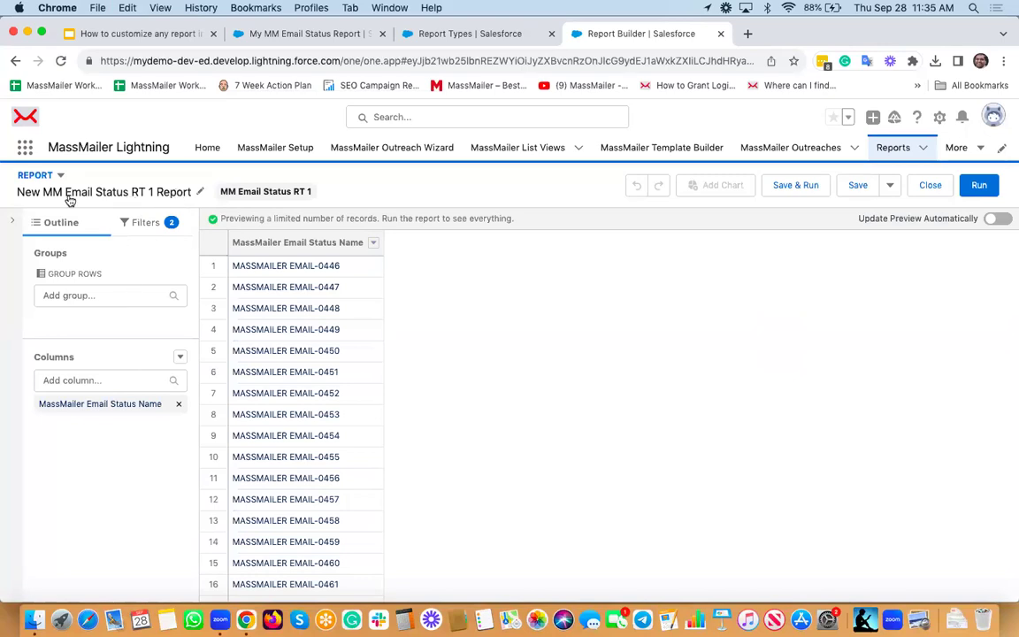
pyautogui.click(135, 225)
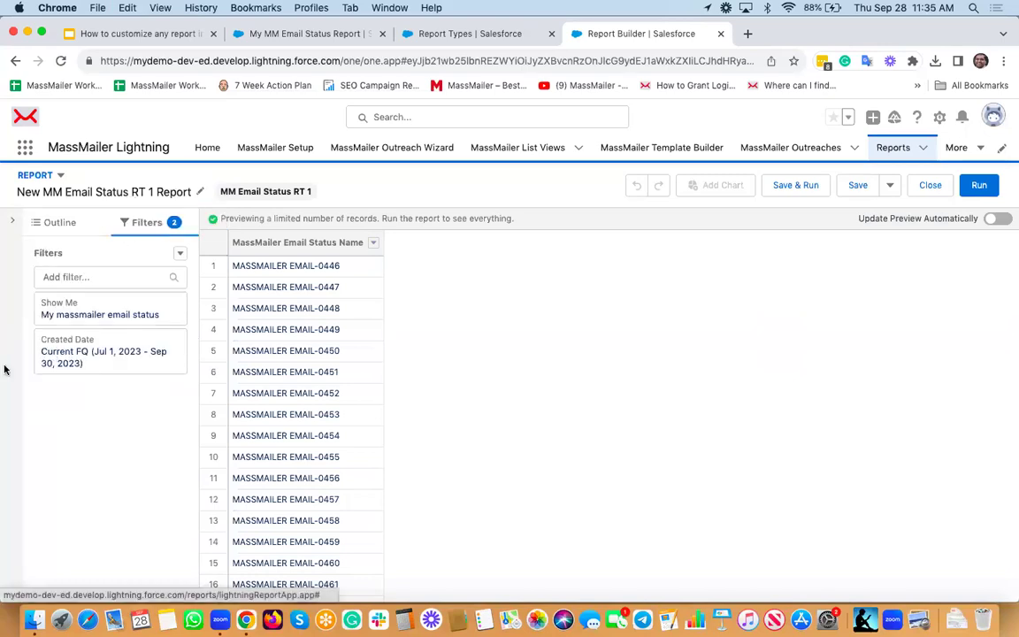
# Step: Set the Show Me filter to All massmailer email status and save the report as New MM Email Status RT 1 Report in Private Reports
pyautogui.click(62, 305)
pyautogui.click(283, 318)
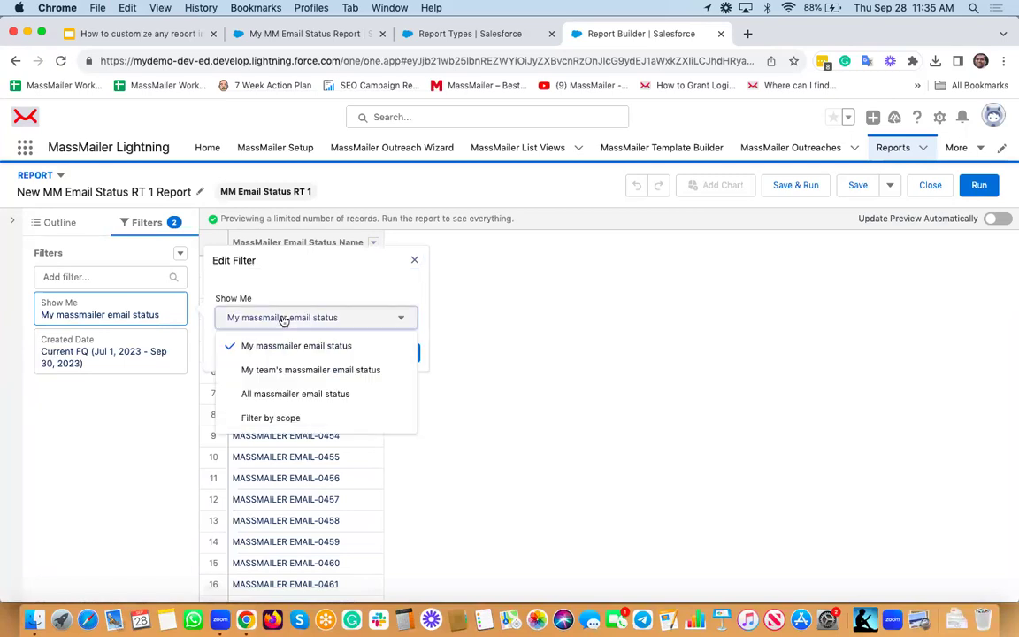
pyautogui.click(271, 393)
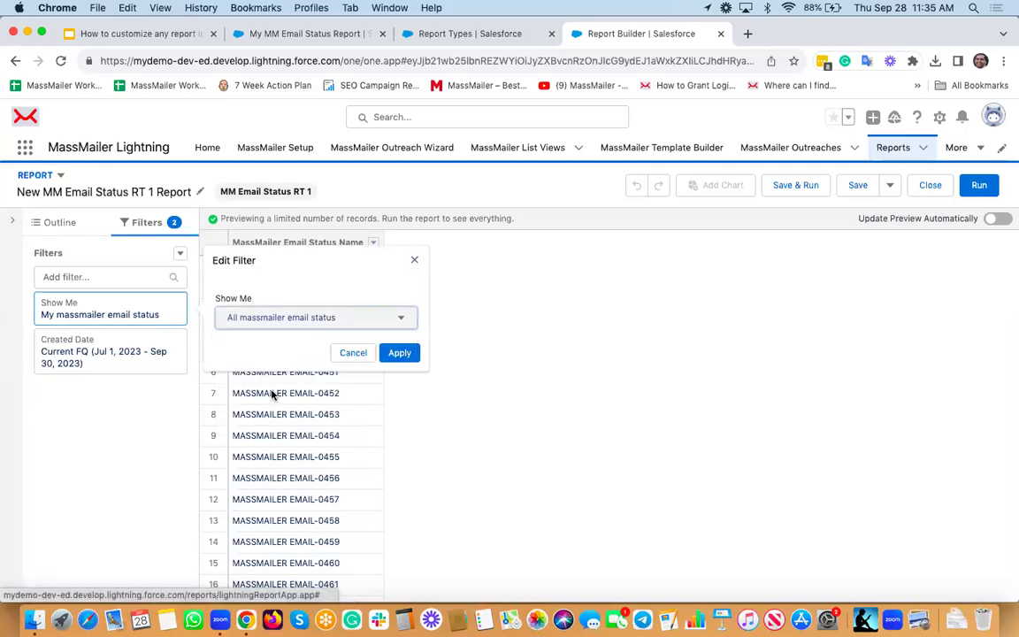
pyautogui.click(402, 354)
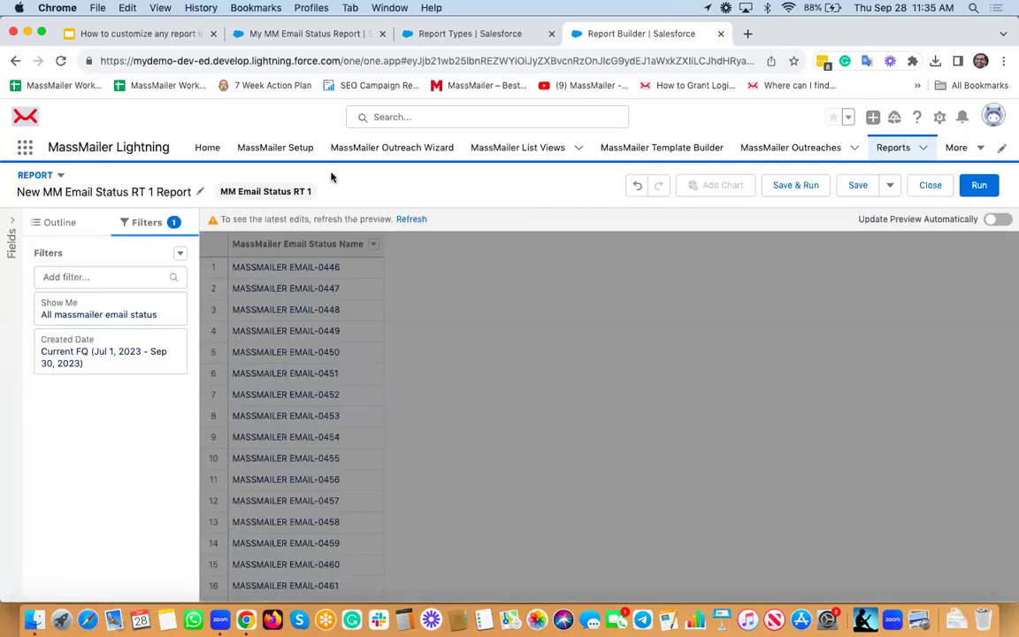
pyautogui.click(412, 220)
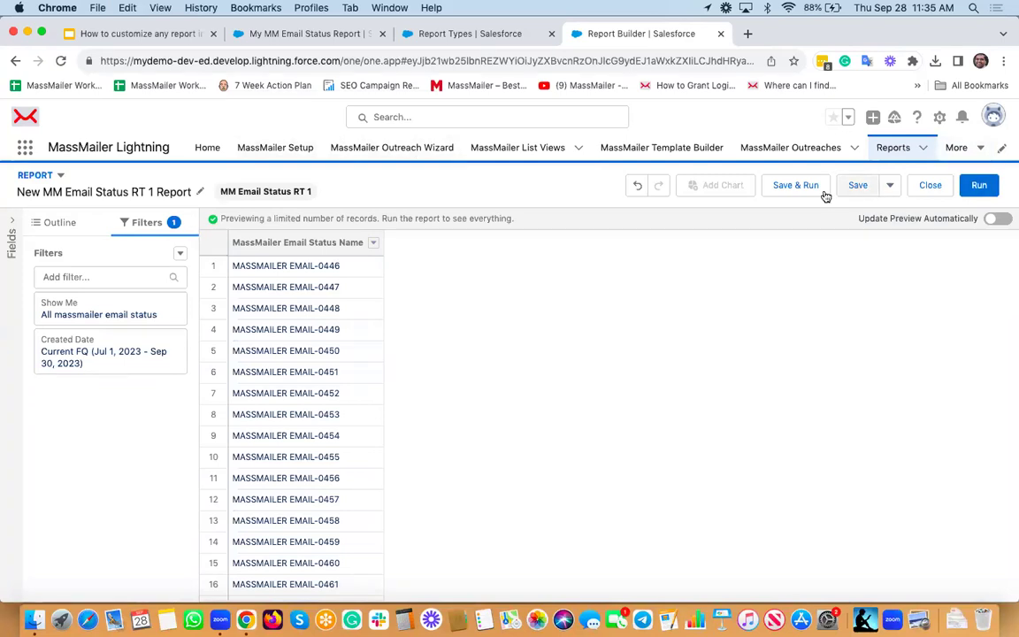
pyautogui.click(857, 187)
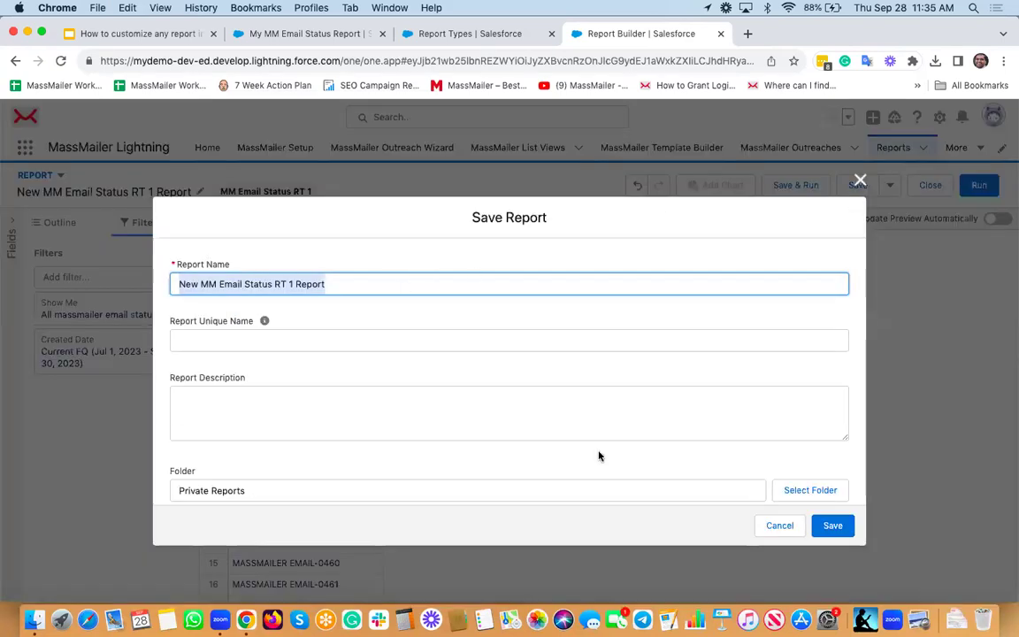
pyautogui.click(828, 526)
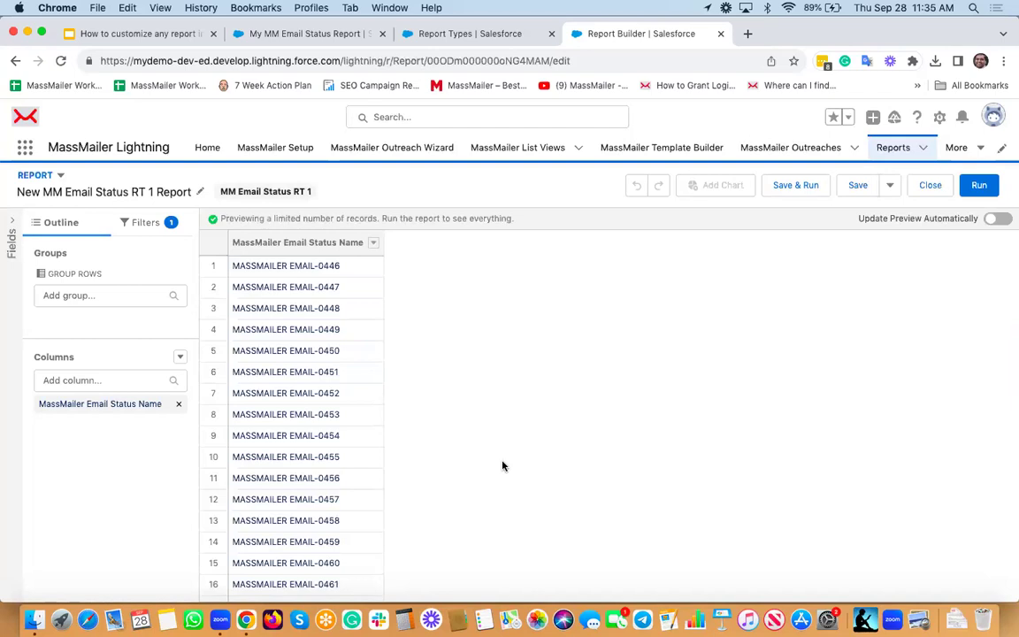
# Step: Open Salesforce Setup in a separate browser tab, search for "report type" and list all custom report types
pyautogui.click(478, 35)
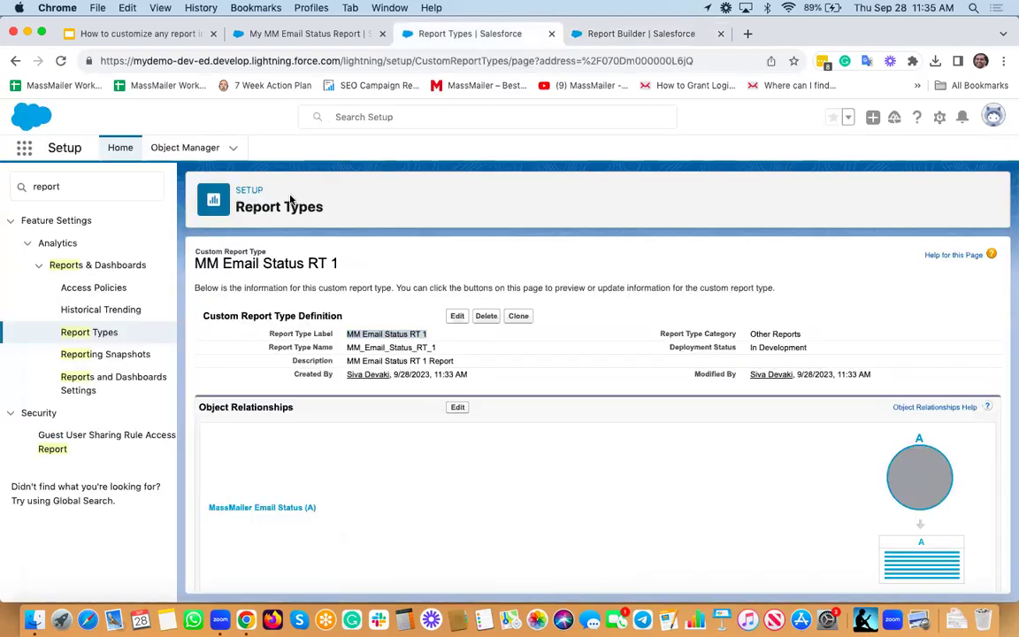
pyautogui.click(939, 117)
pyautogui.click(852, 166)
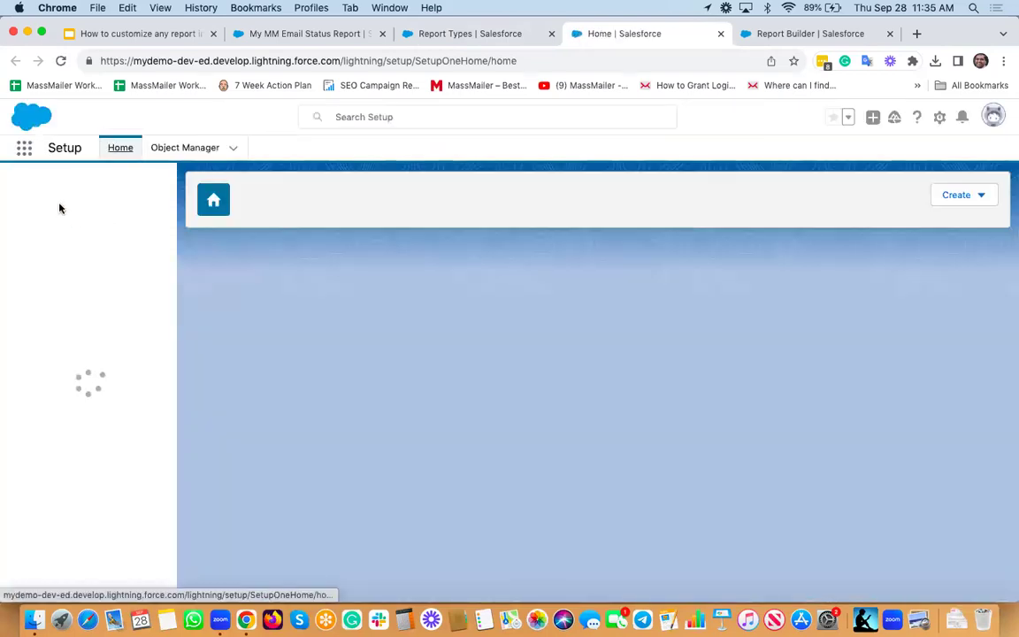
pyautogui.click(107, 197)
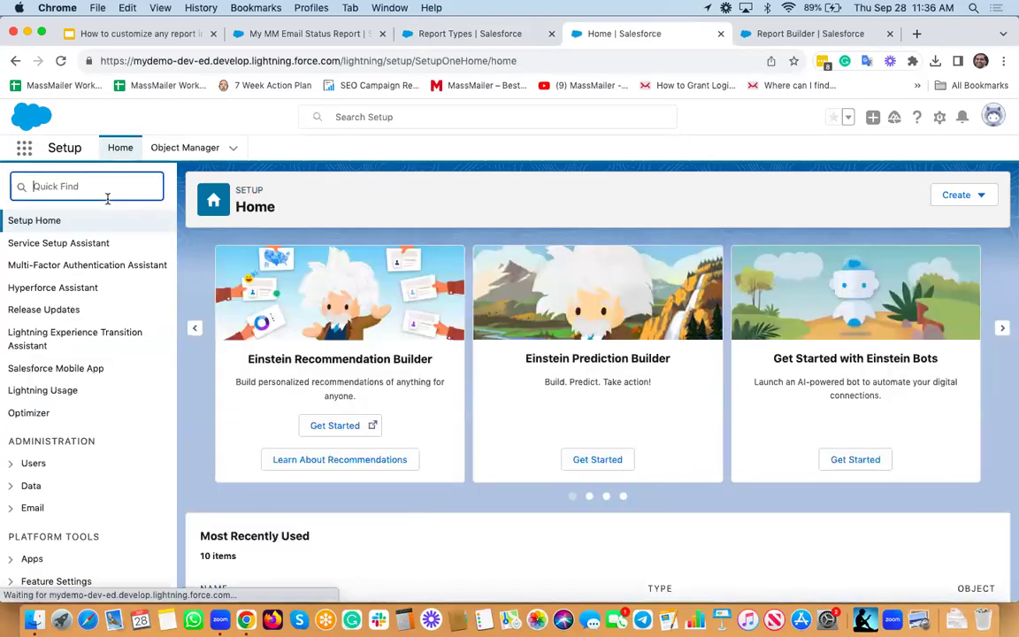
pyautogui.write('rep')
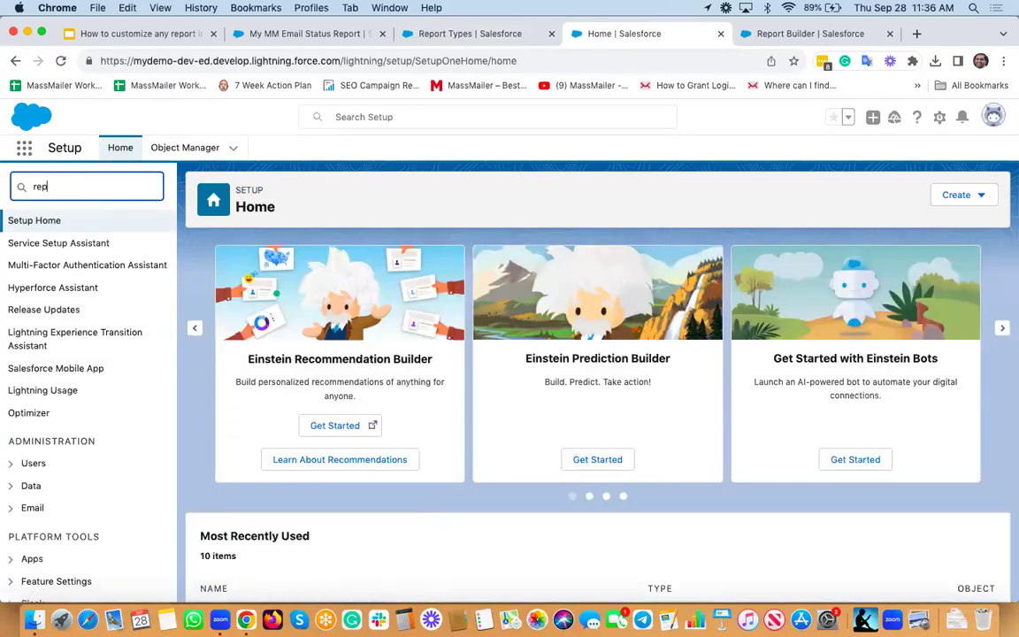
pyautogui.write('ort type')
pyautogui.click(92, 290)
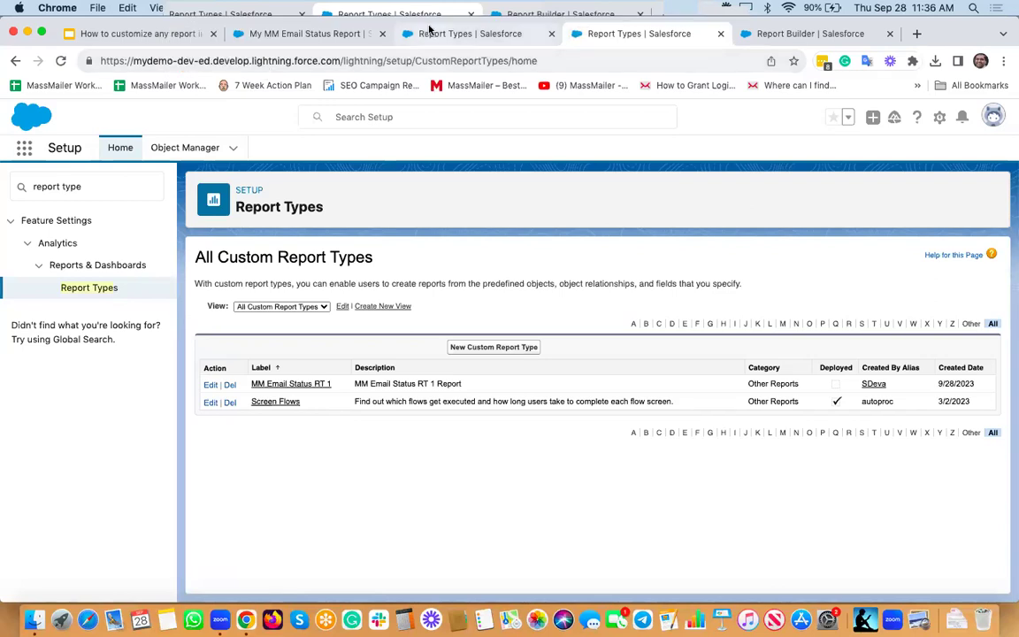
# Step: Switch to the Google Slides presentation and present slide 3, "We are here to help!", as a full-screen slideshow
pyautogui.click(139, 33)
pyautogui.click(93, 375)
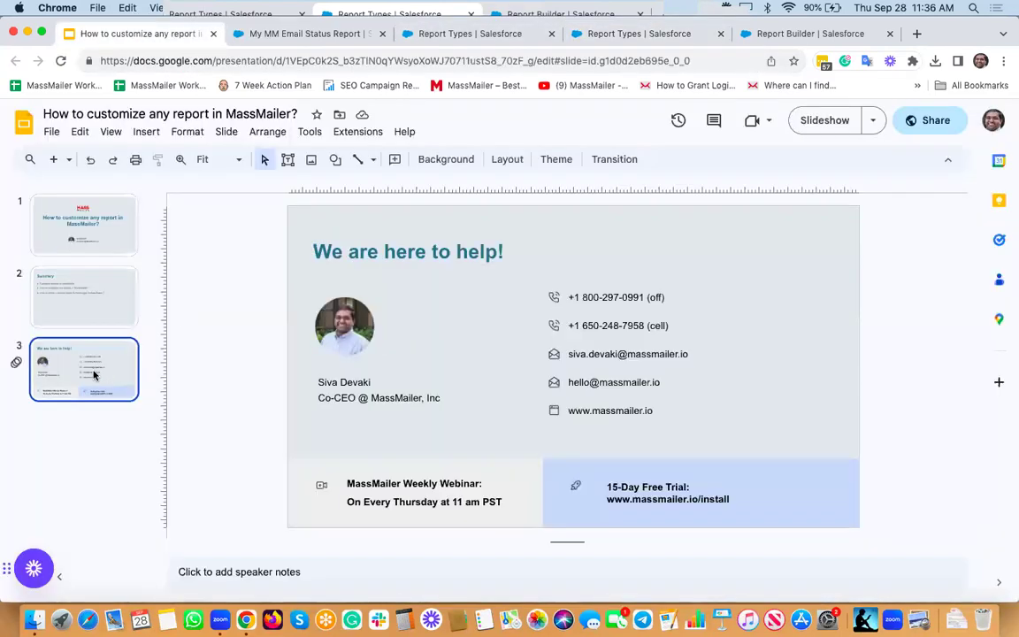
pyautogui.click(107, 133)
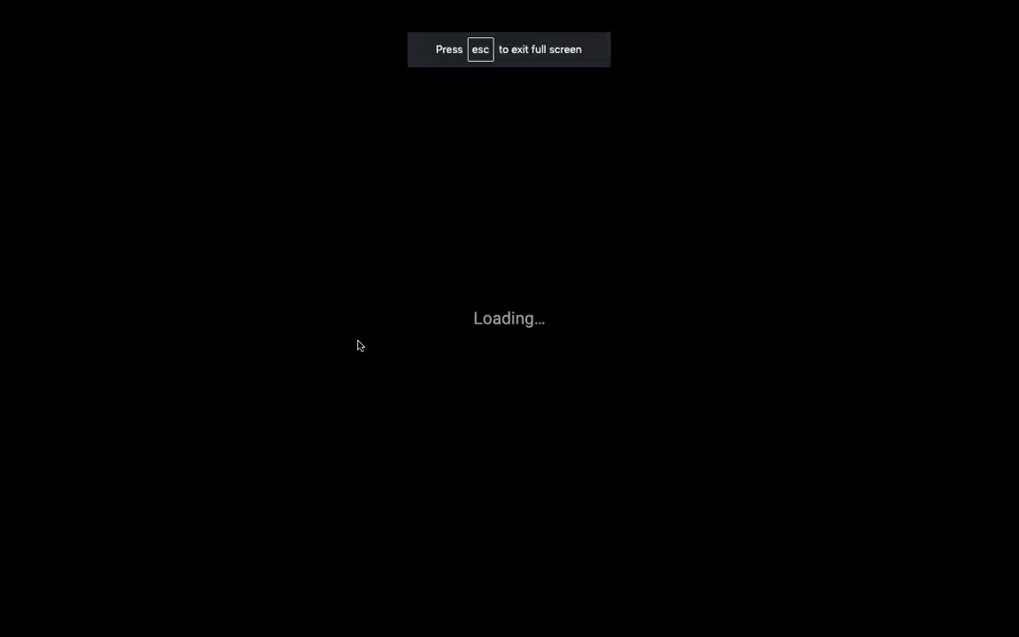